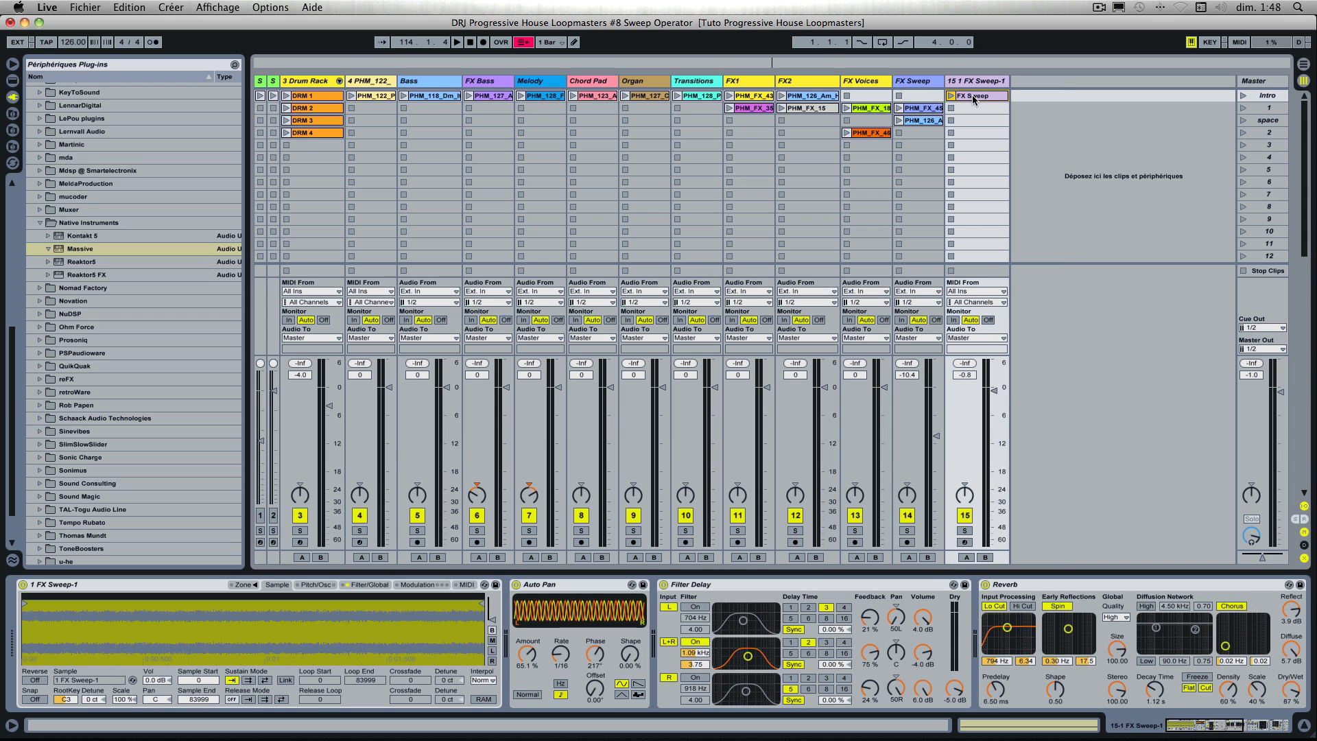
Step: Examine the FX Sweep clip's notes and the whole device chain of the 1 FX Sweep-1 track
double_click(972, 95)
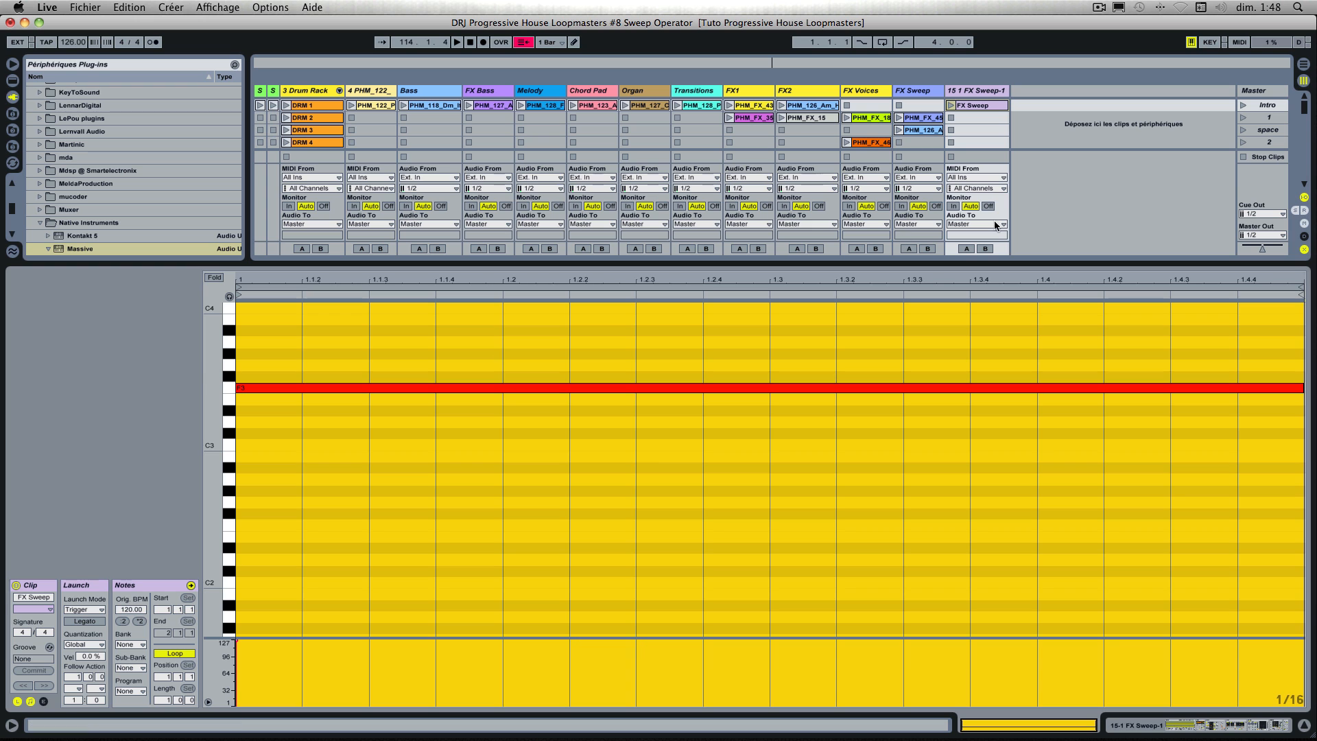
double_click(985, 91)
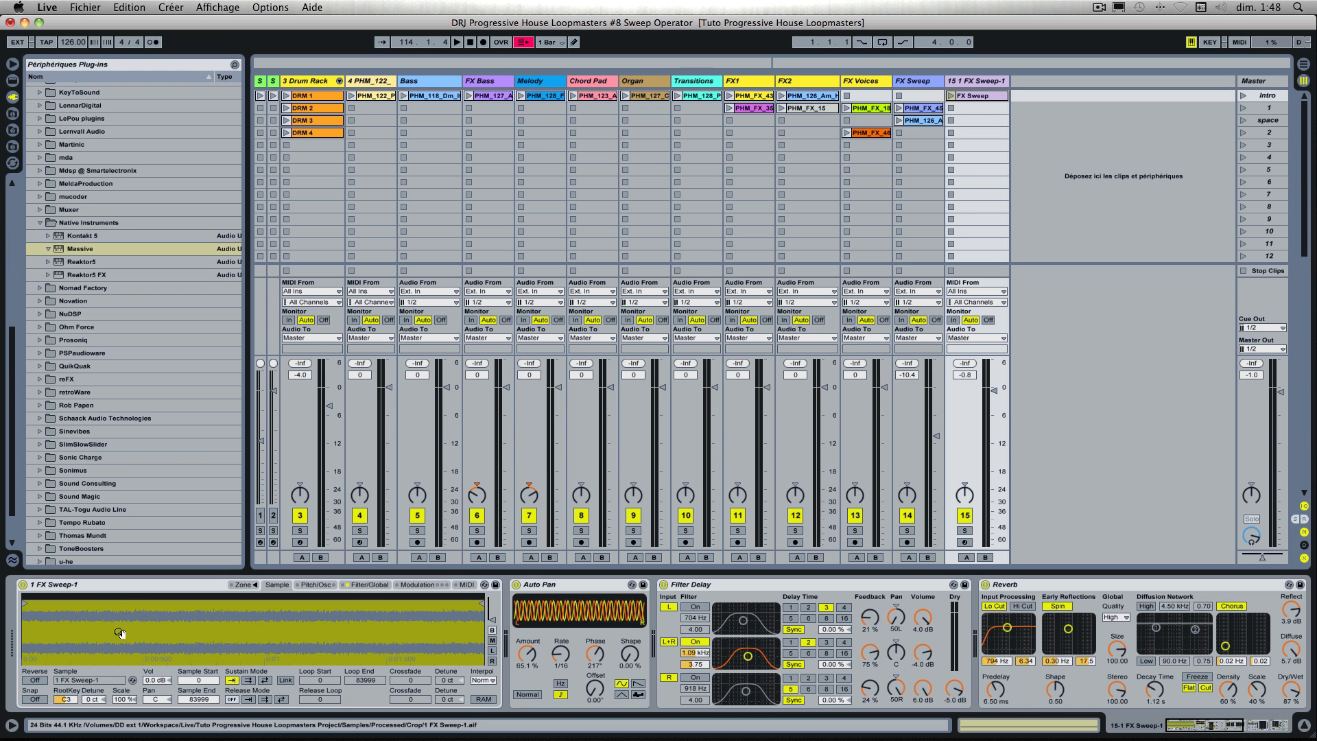
scroll(619, 655, "right", 5)
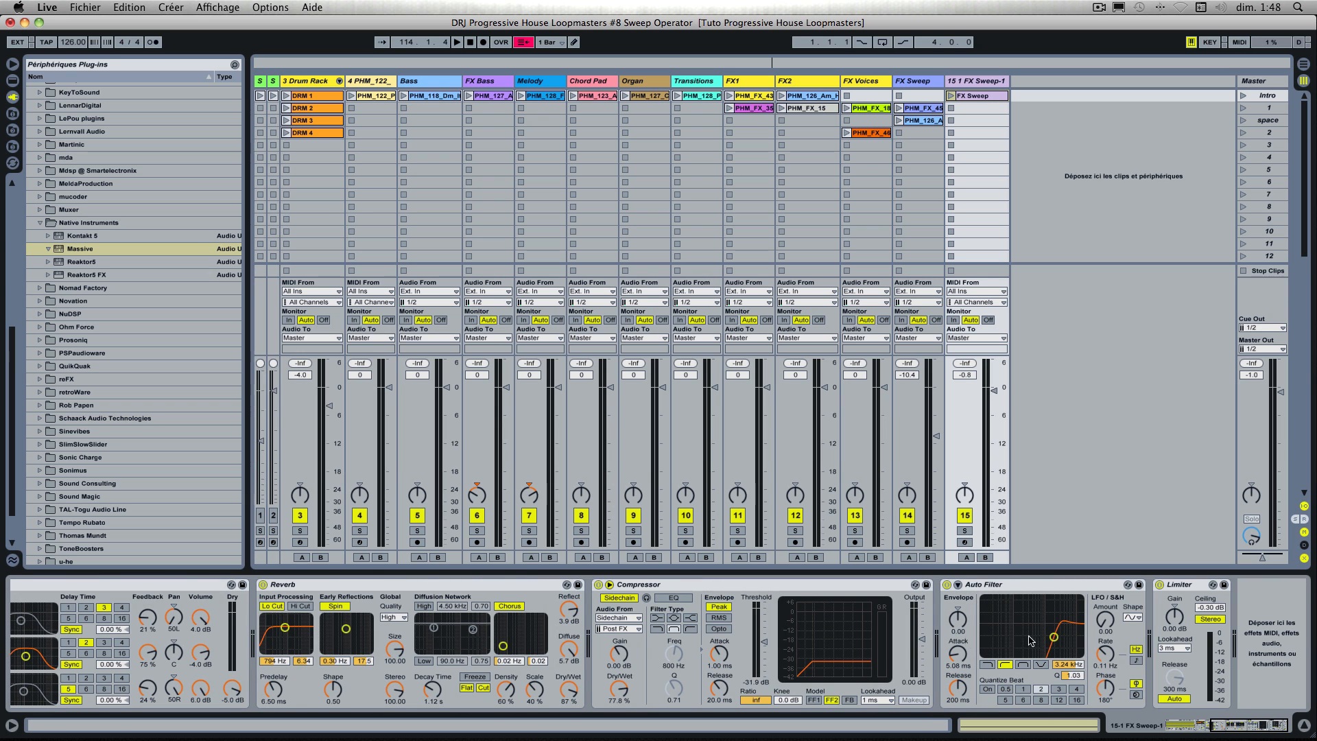
scroll(995, 606, "left", 5)
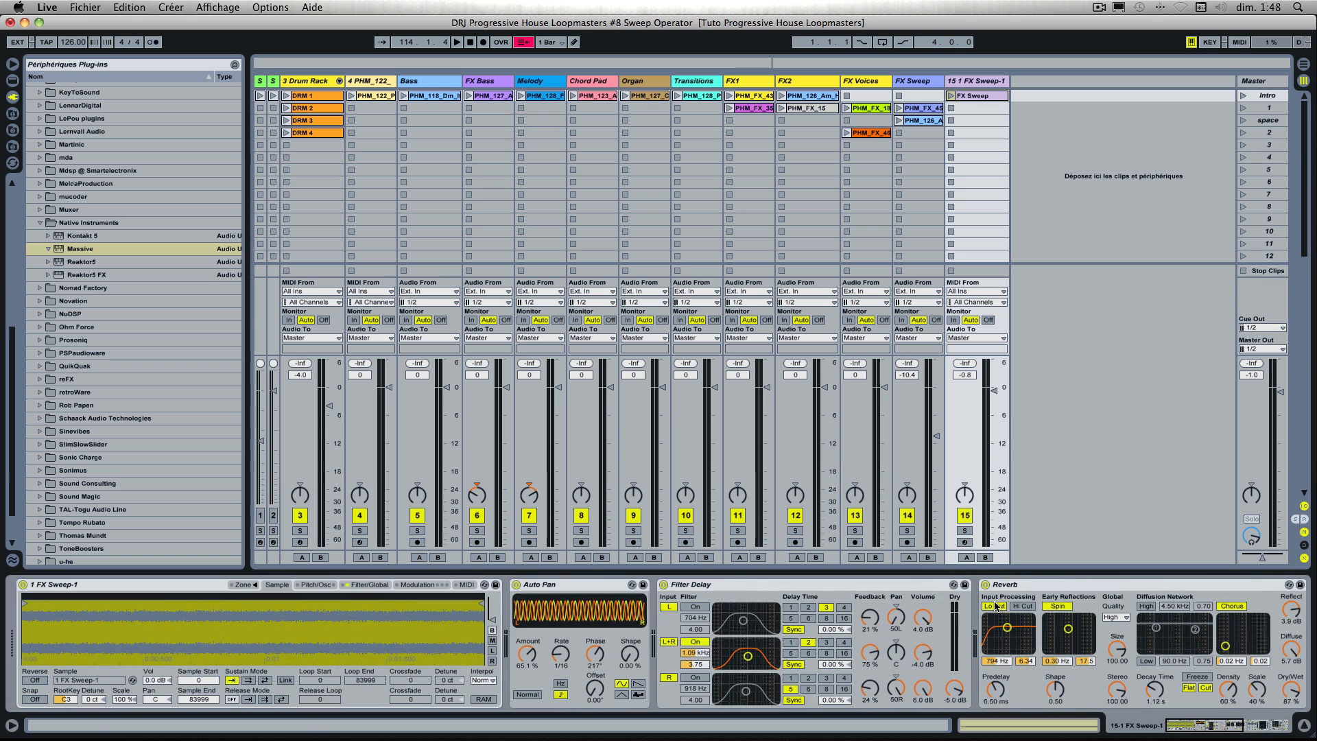
Step: Insert a new MIDI track after the 1 FX Sweep-1 track and color it orange
left_click(1034, 144)
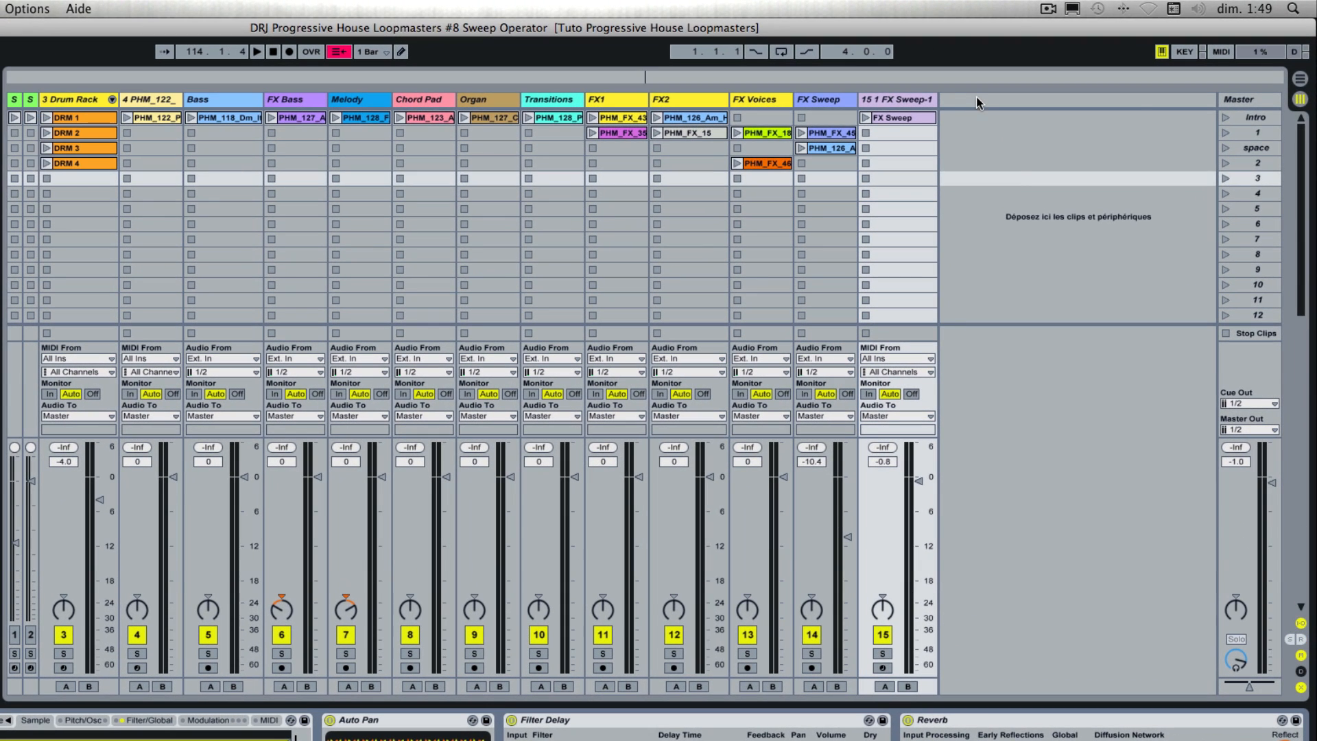
right_click(1041, 85)
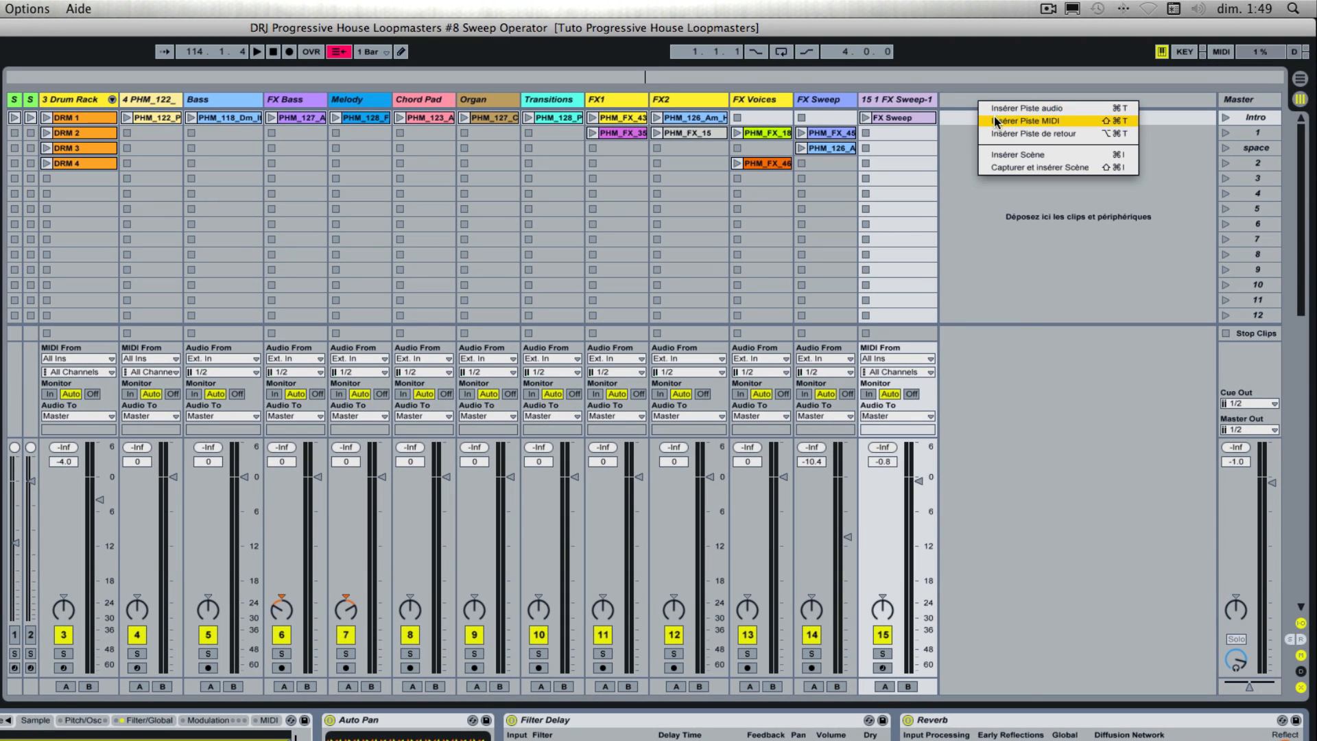
left_click(993, 120)
right_click(982, 103)
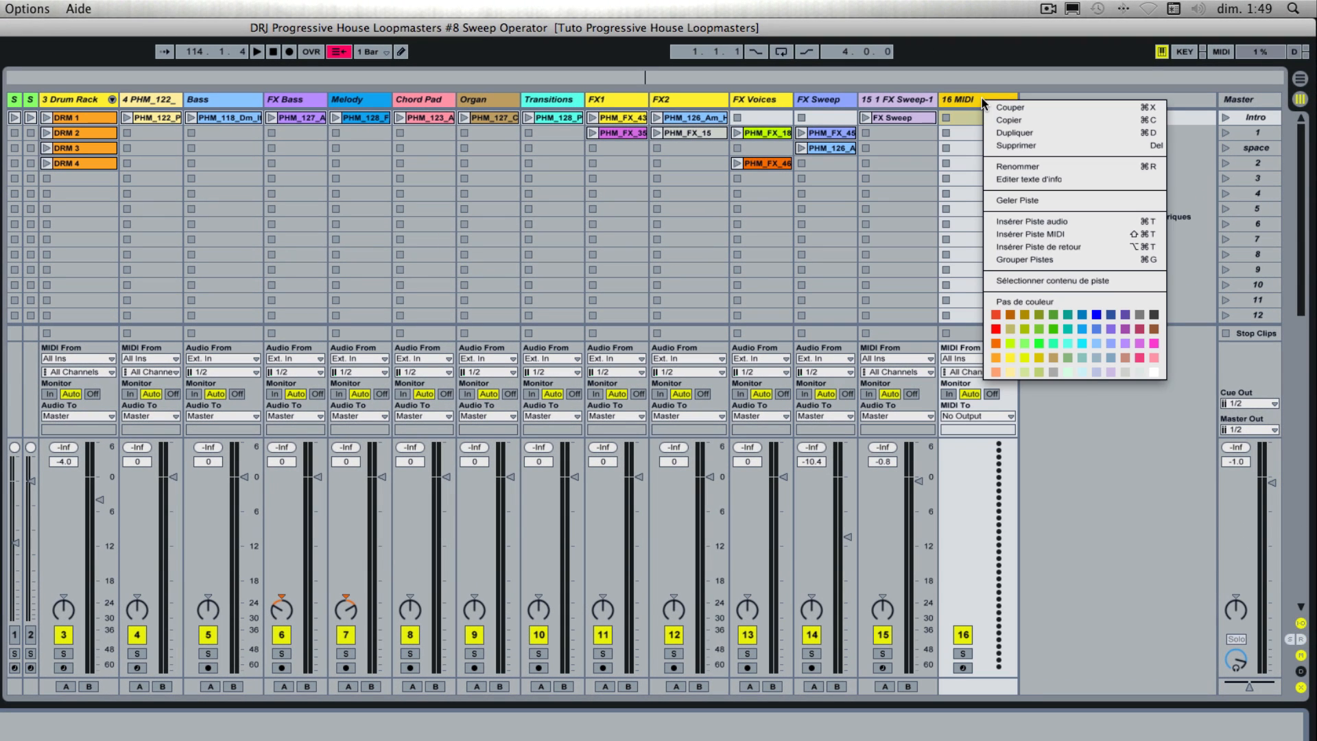
left_click(996, 342)
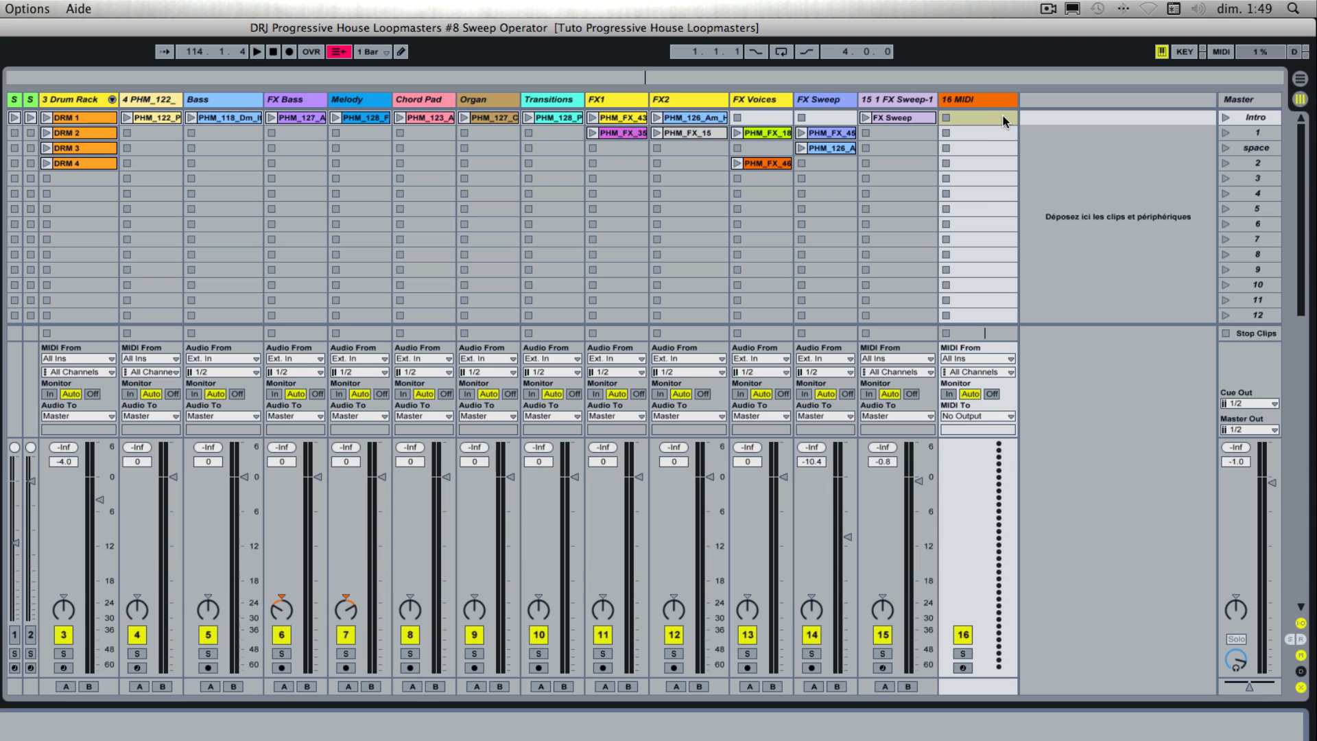
Step: Rename the new MIDI track as Massive Demo
key("super+r")
type("Massive Demo")
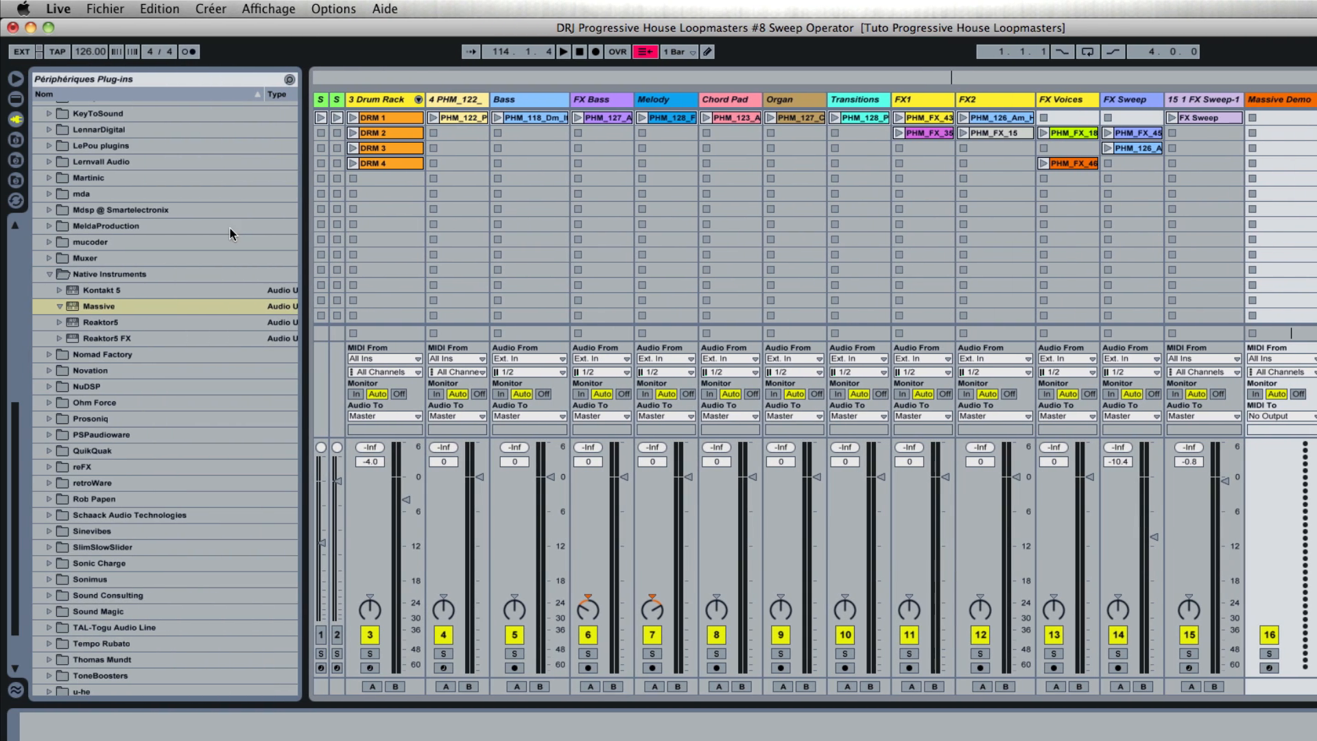
Step: Load the Native Instruments Massive plug-in onto the Massive Demo track and run it in demo mode
left_click(88, 313)
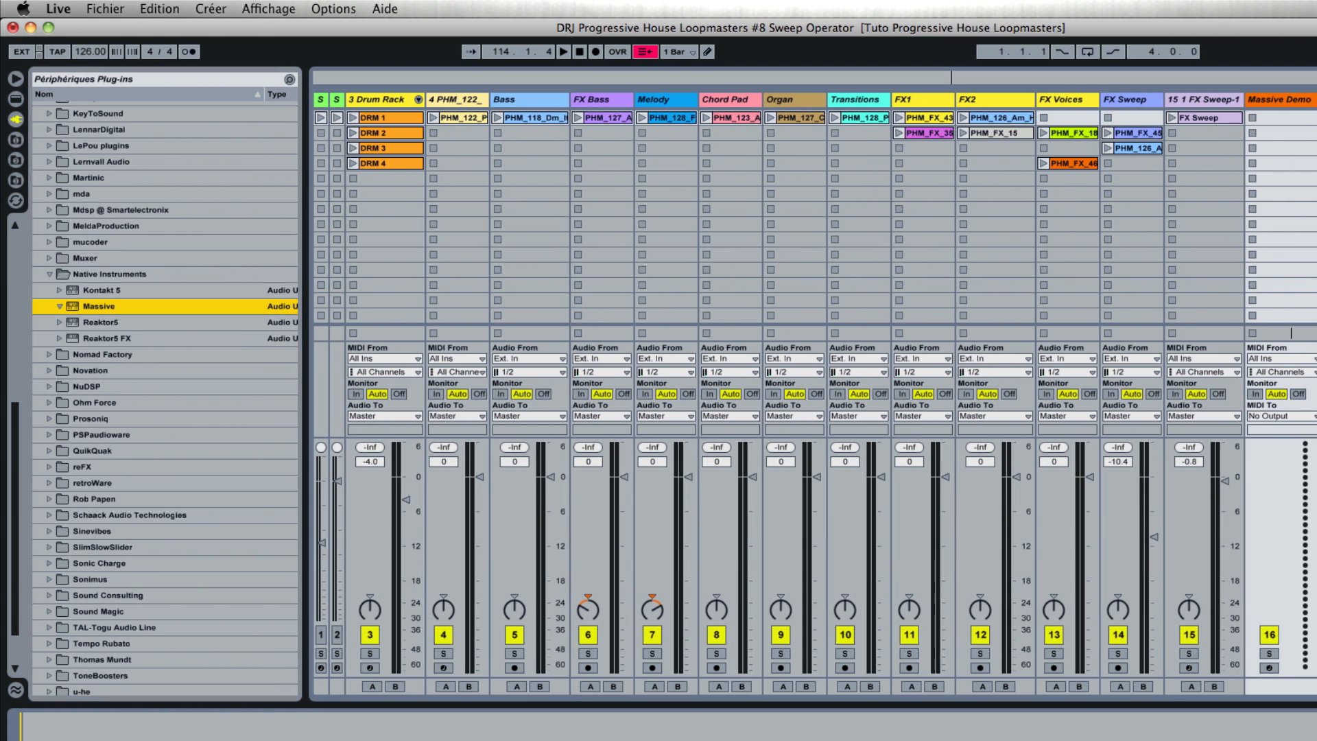
left_click_drag(99, 306, 439, 731)
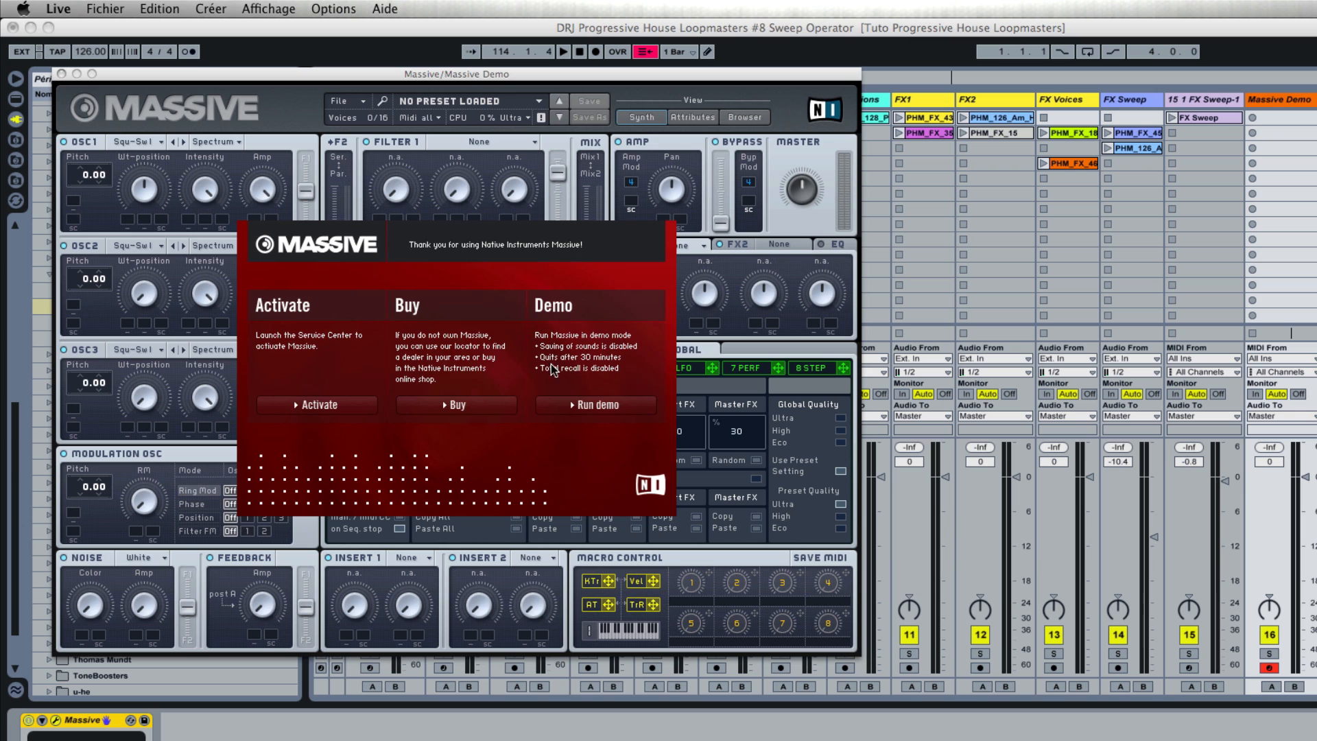
left_click(596, 405)
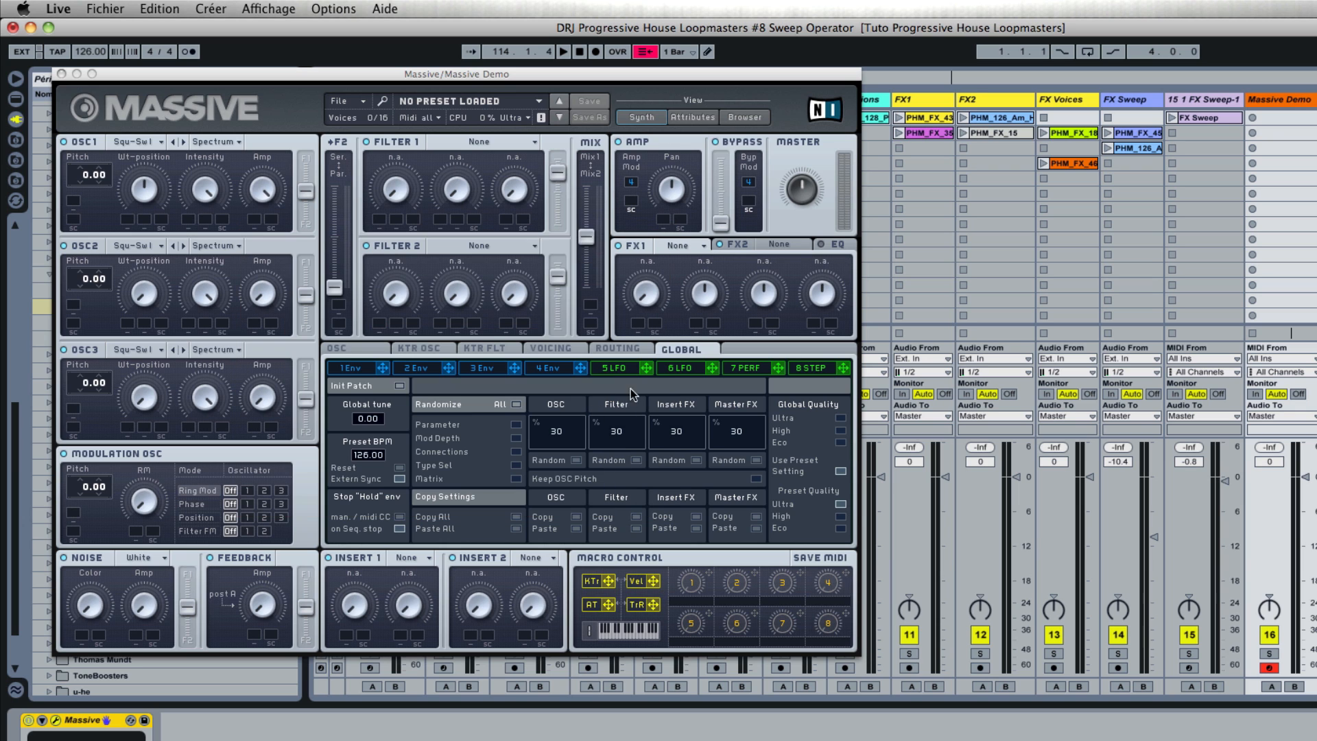
Step: Find and load Massive's "Drive Me Nuts" preset, and lower the Massive Demo track's volume to -8.2 dB
left_click(740, 119)
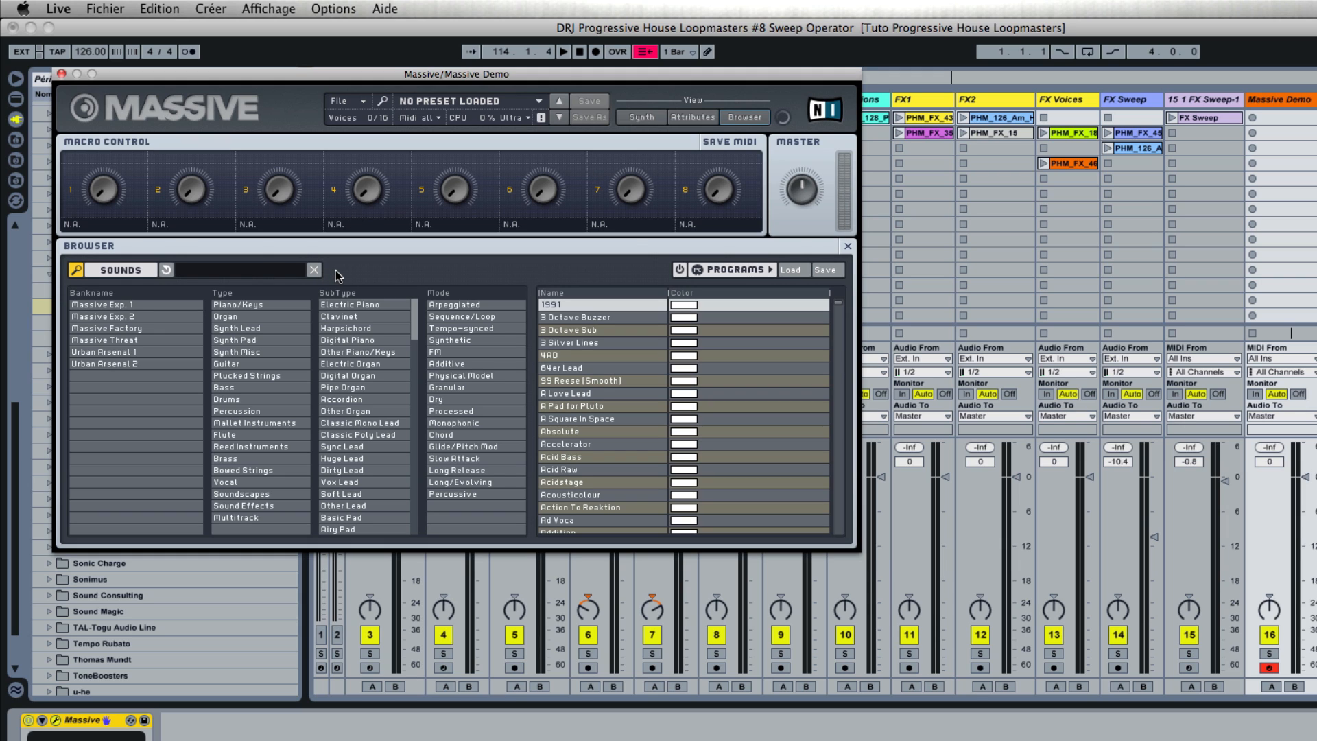
type("drive ")
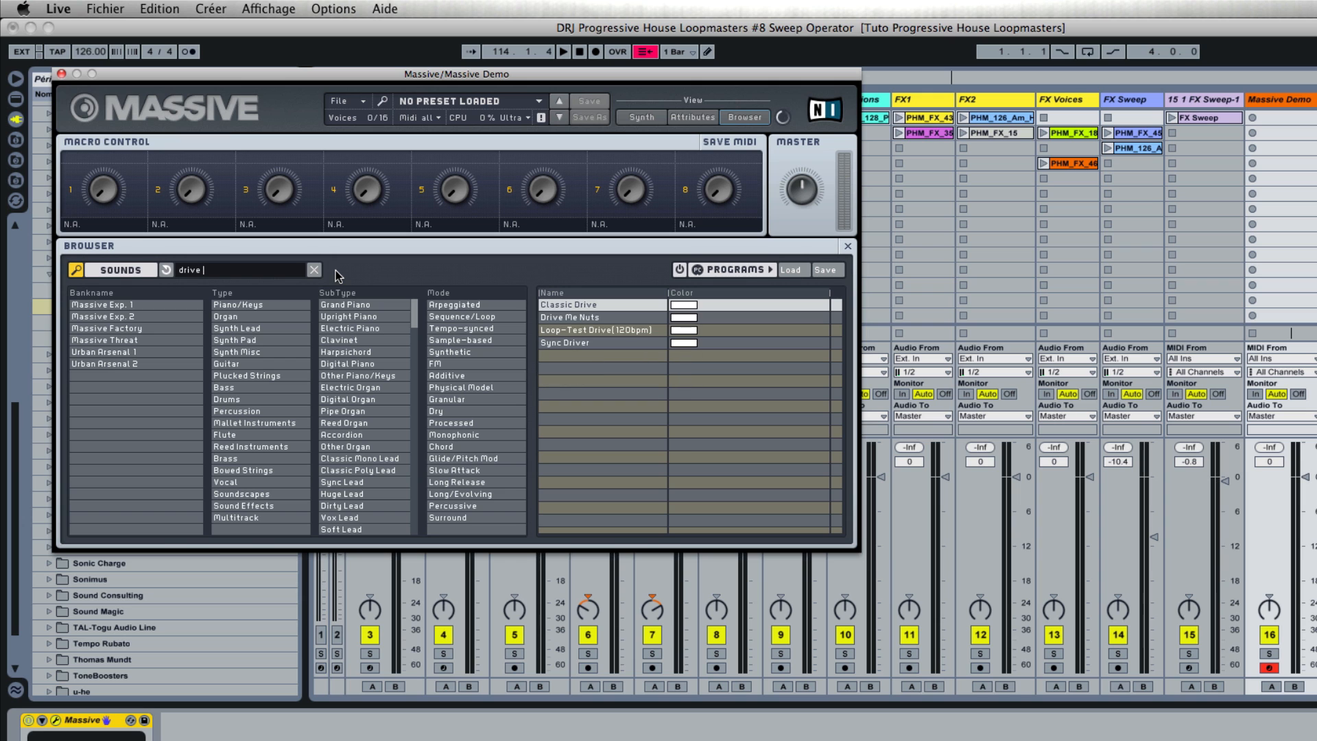
type("me nuts")
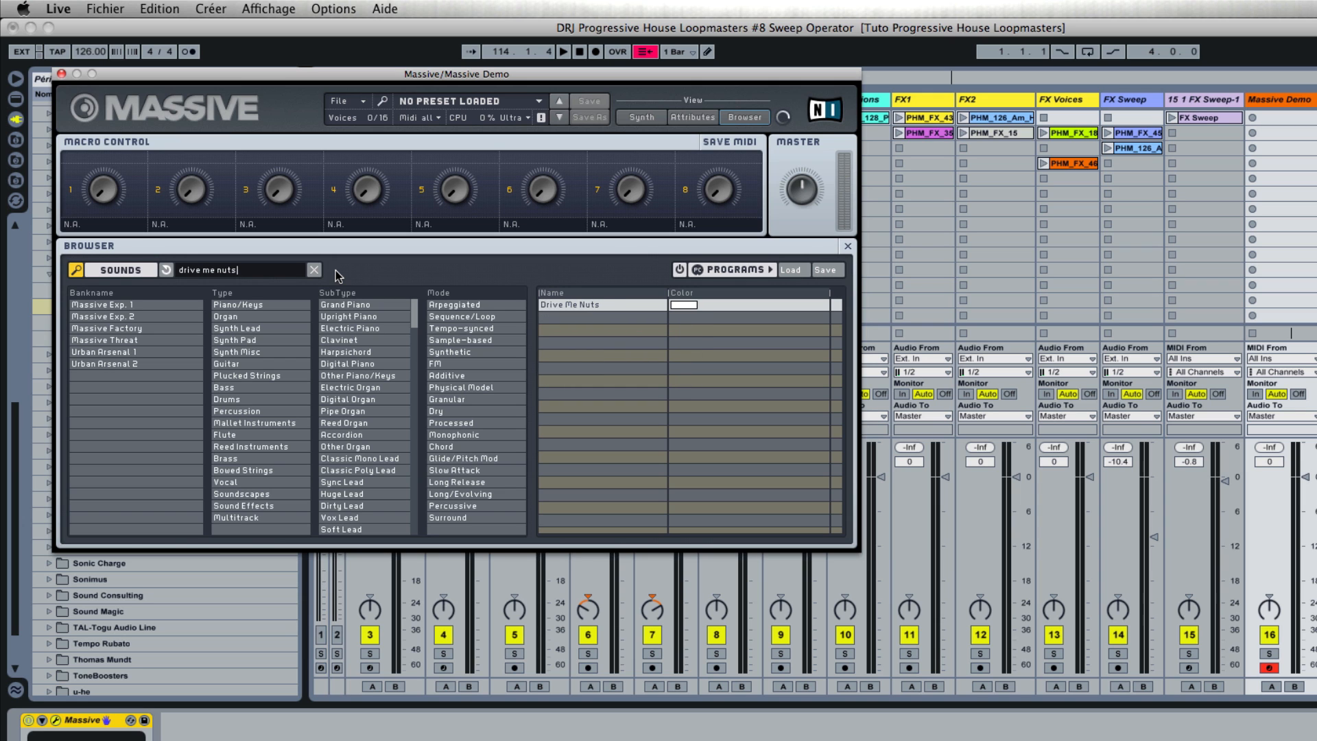
left_click(573, 304)
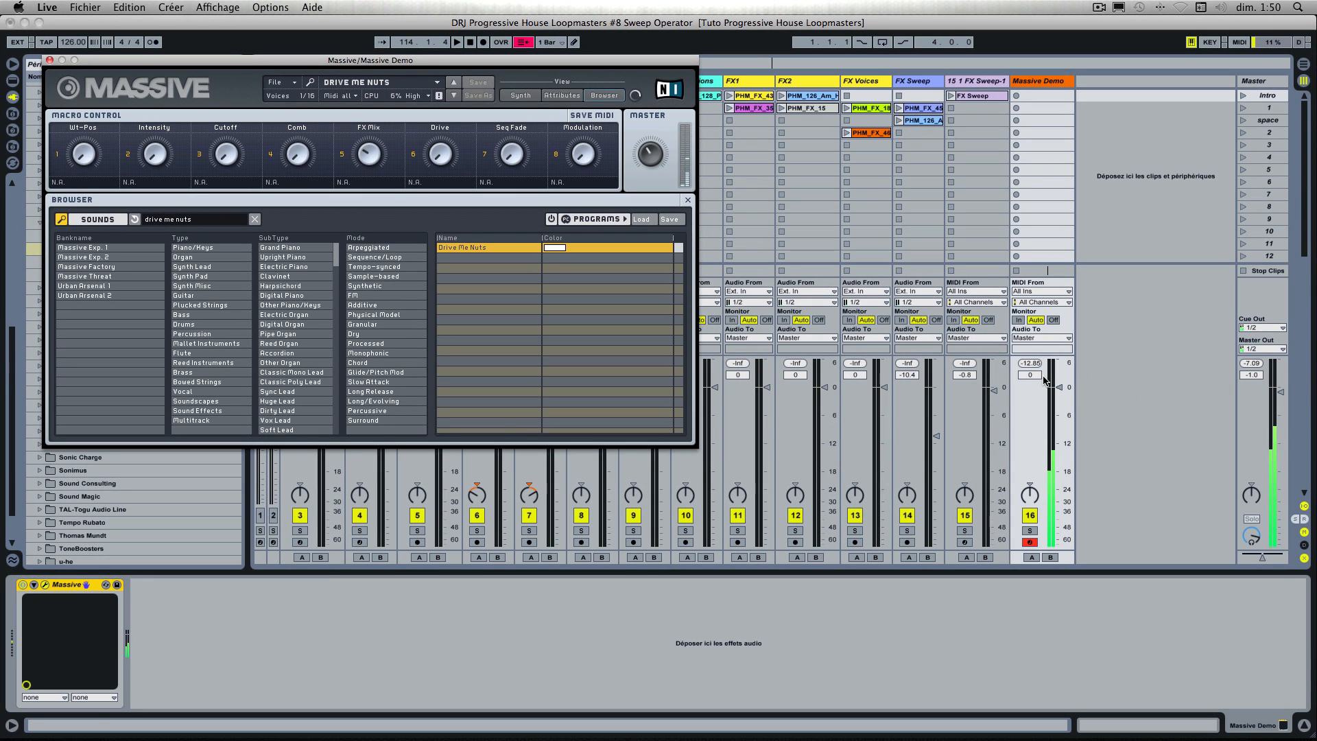
left_click_drag(1059, 387, 1058, 426)
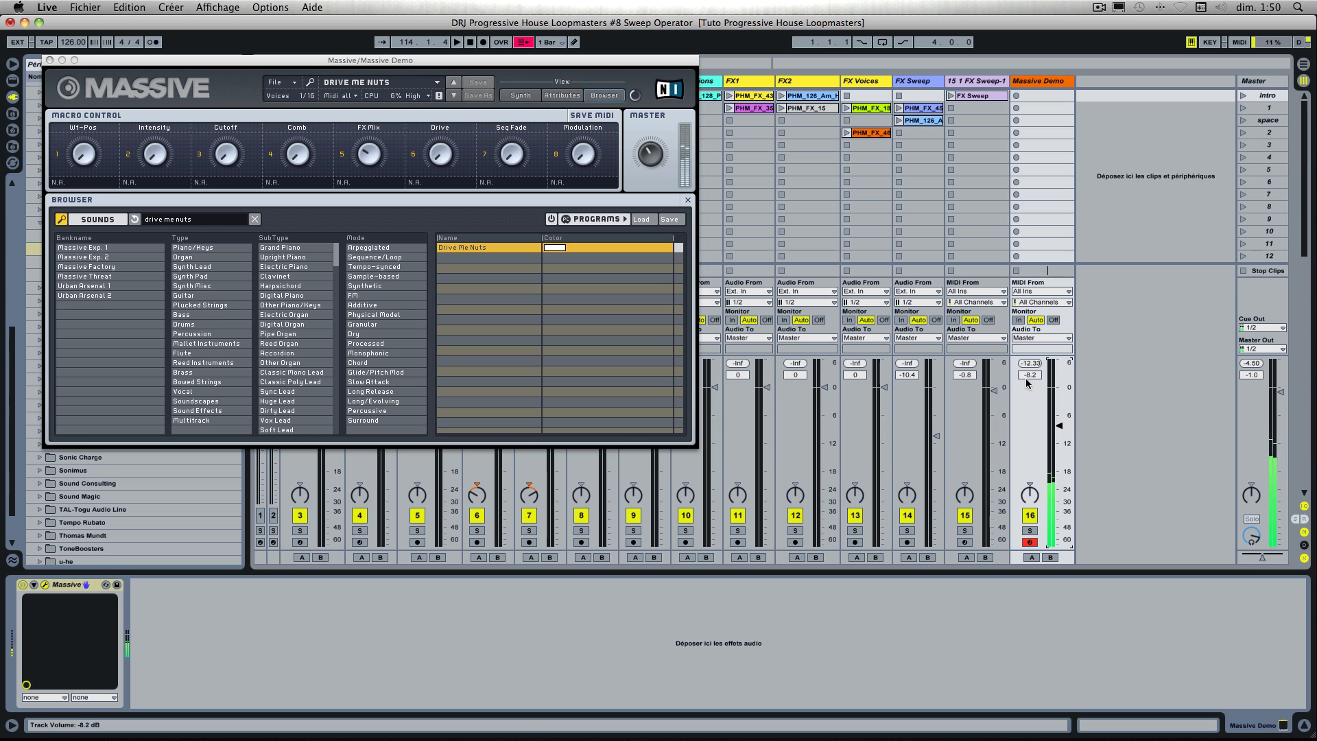
Step: Create an orange MIDI clip named "Drive me nuts" in the Massive Demo track's Intro slot, closing the Massive window
double_click(1036, 96)
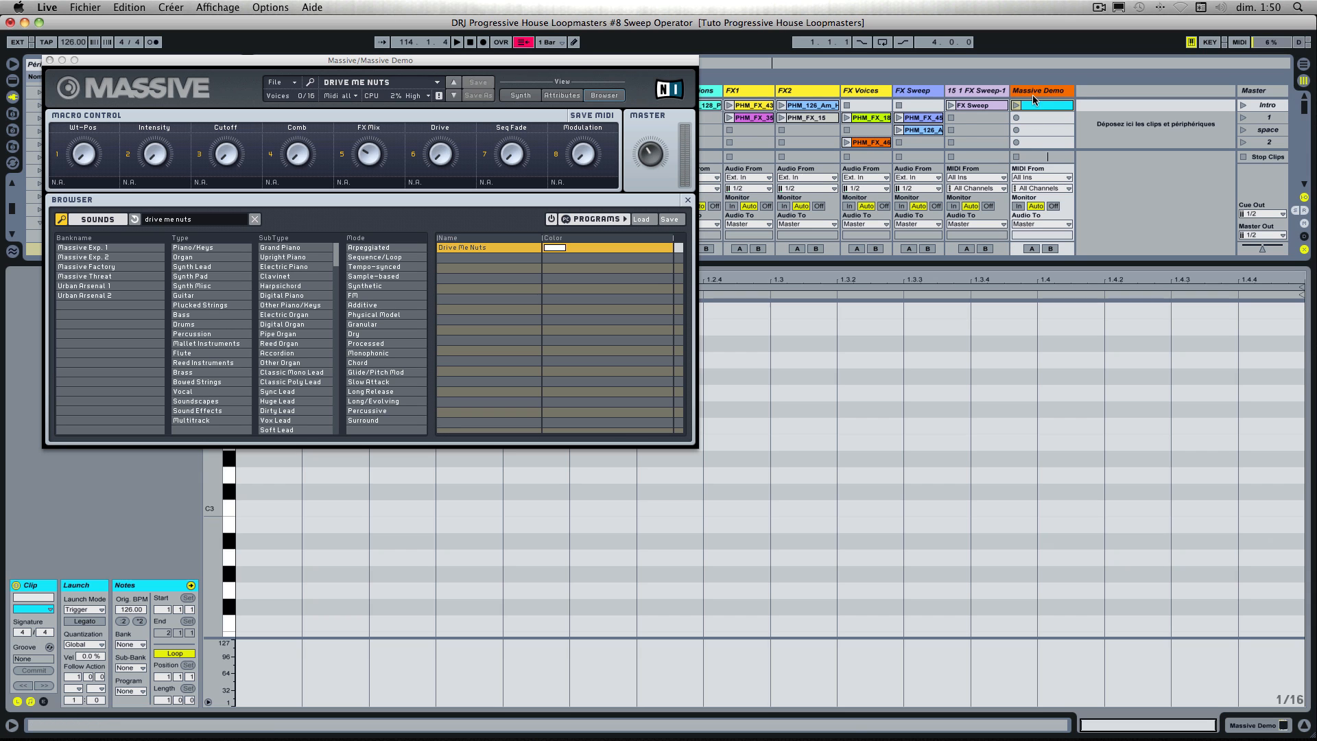
left_click(49, 60)
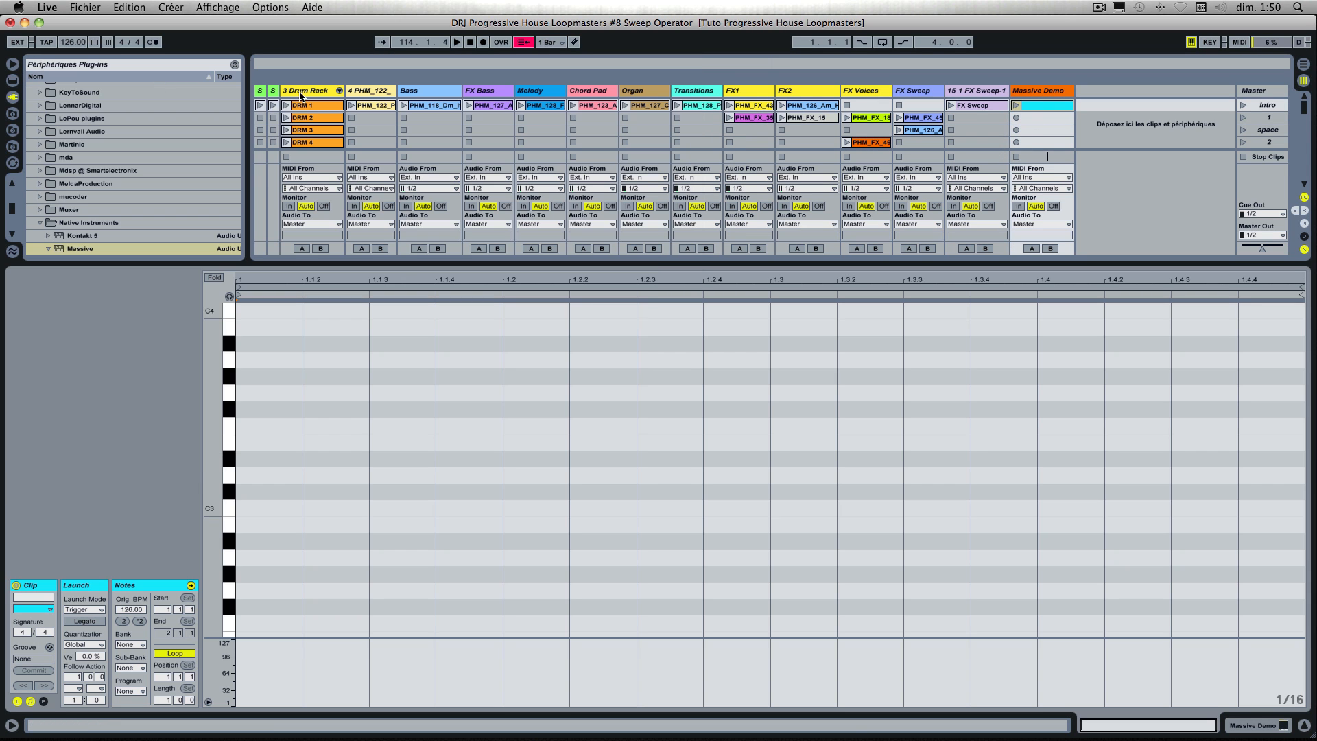
right_click(1037, 105)
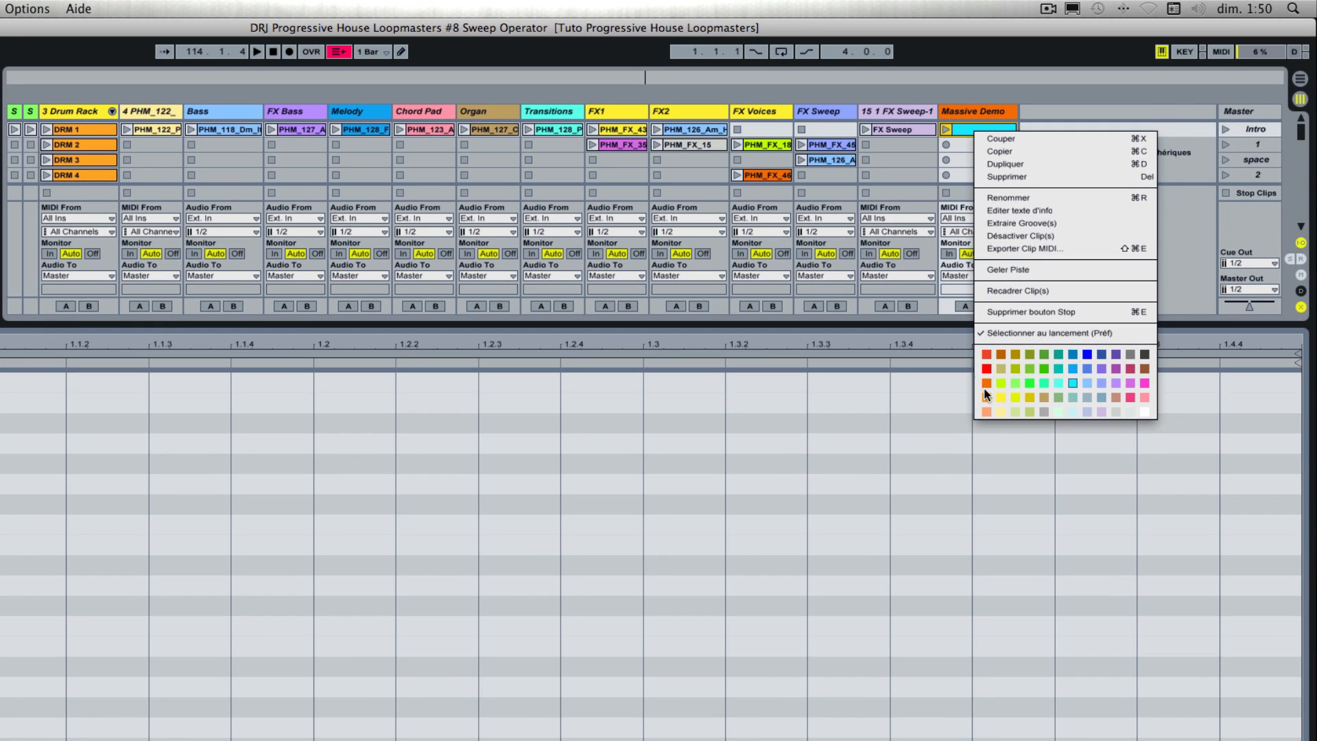
left_click(985, 384)
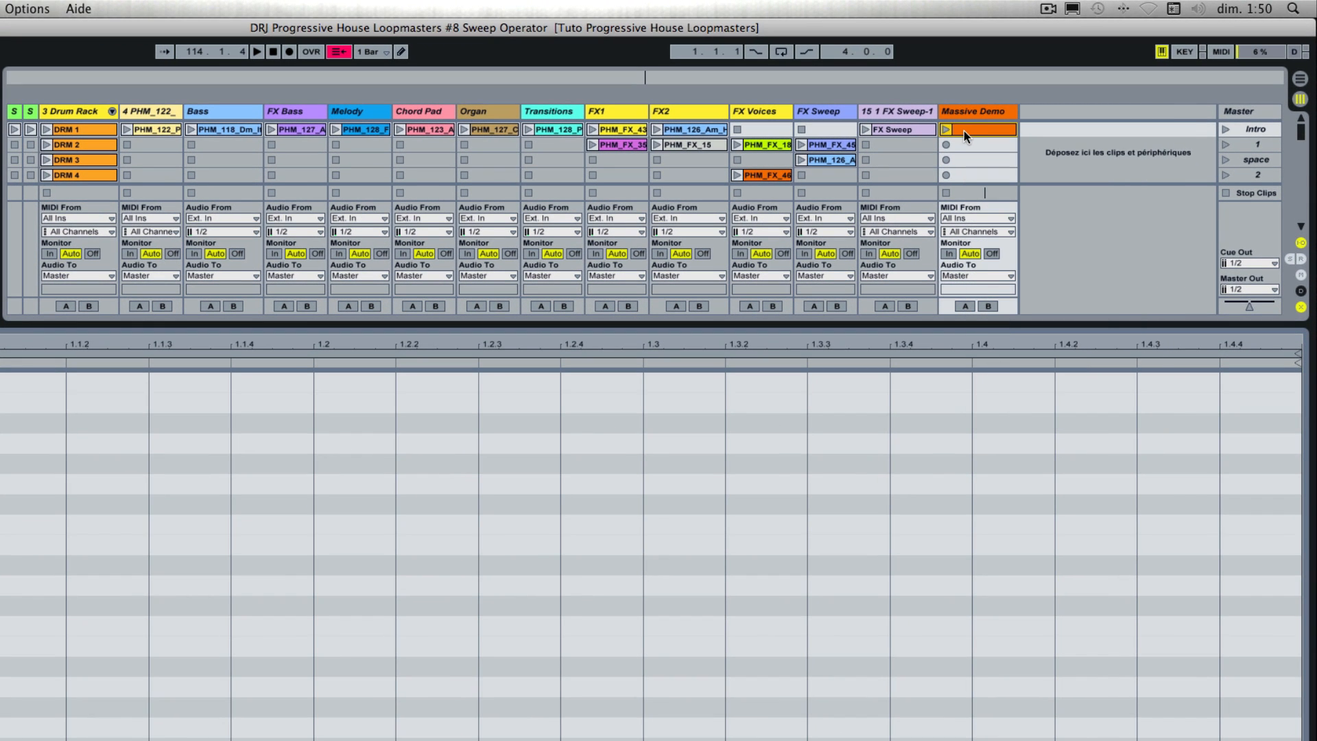
key("super+r")
key("Return")
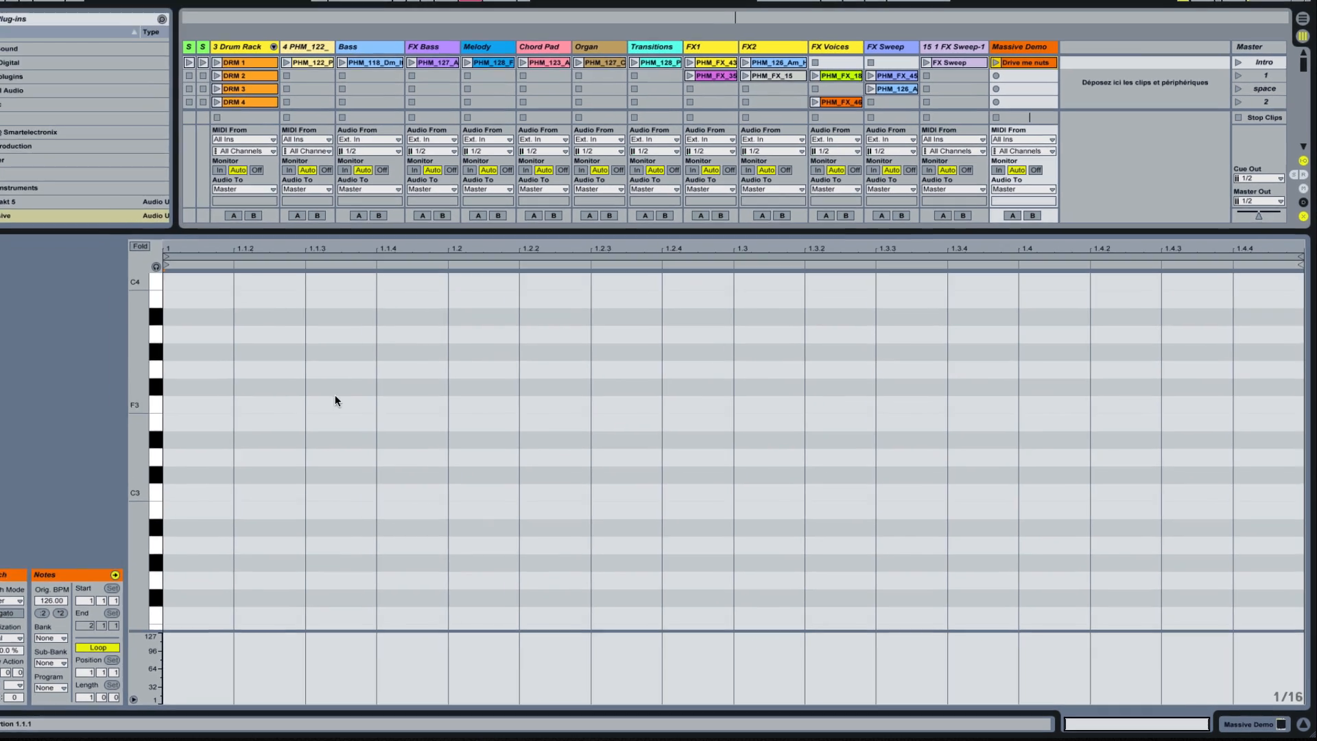
scroll(349, 487, "down", 6)
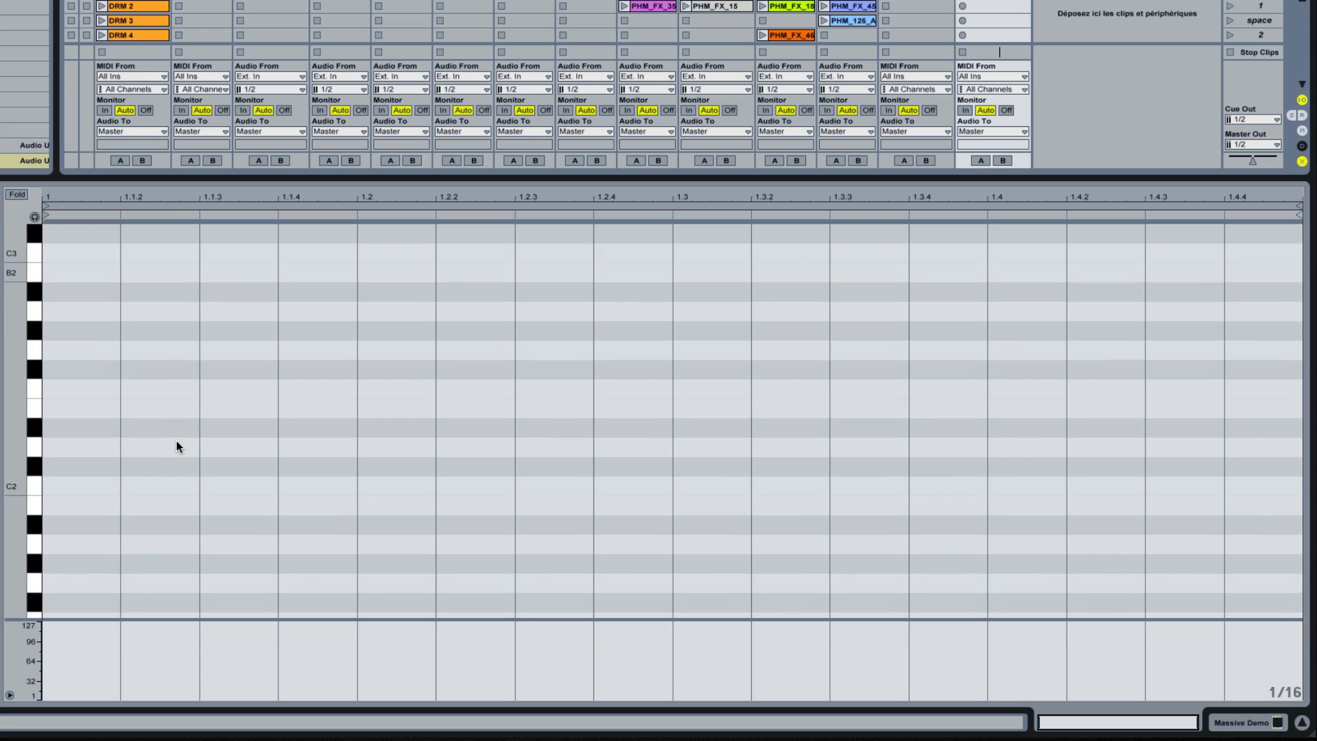
scroll(176, 440, "down", 3)
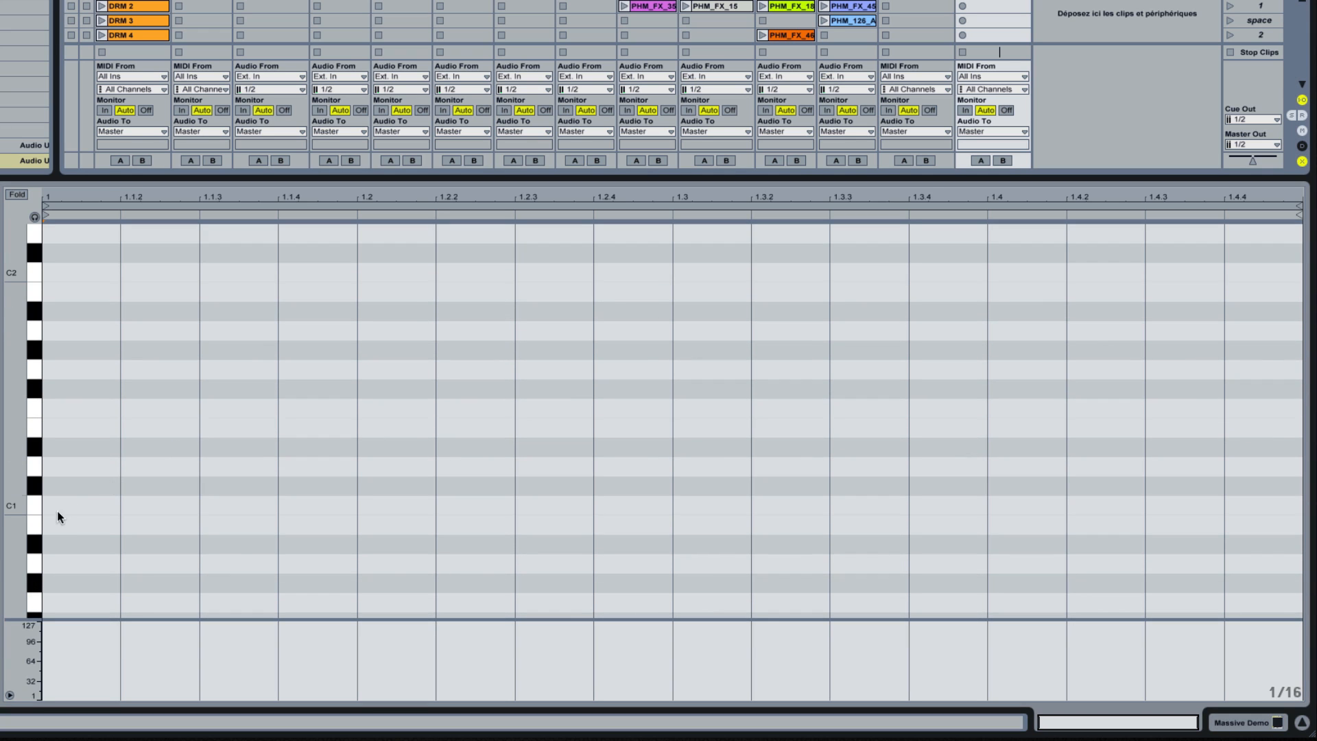
scroll(60, 449, "up", 2)
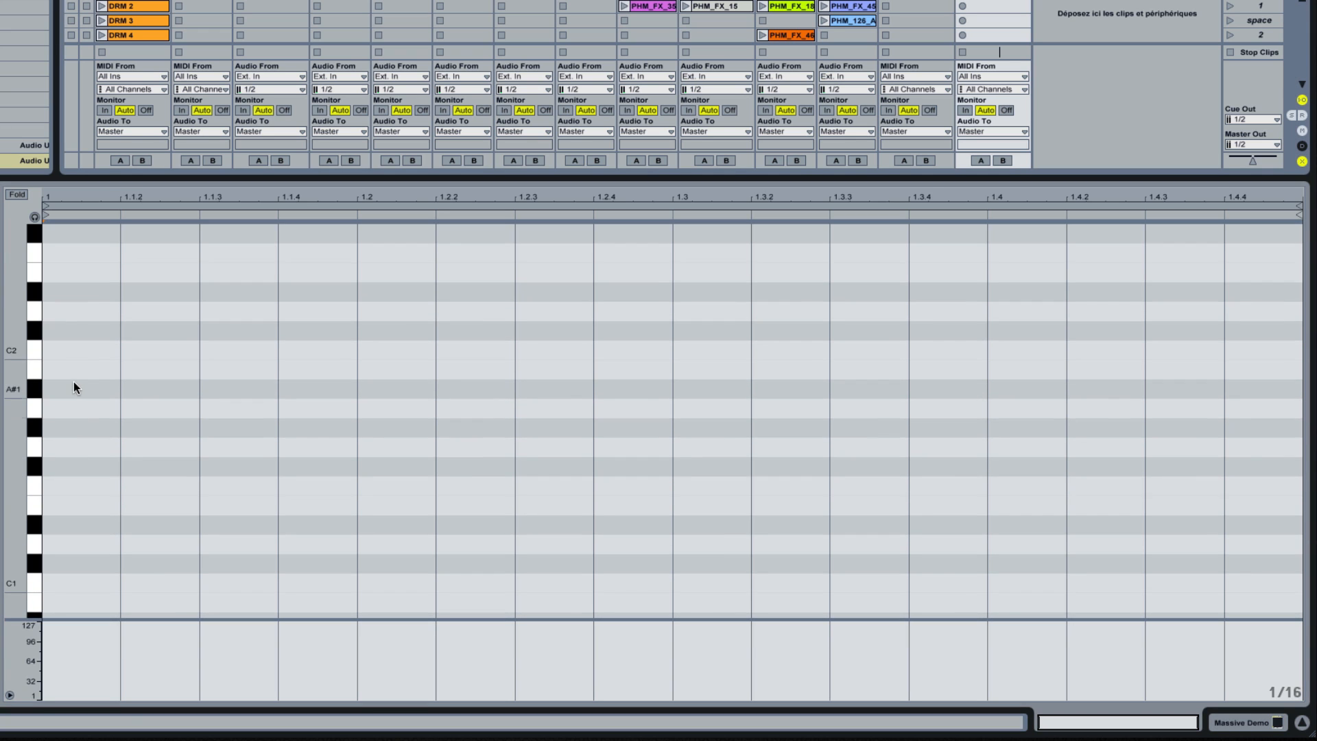
double_click(60, 350)
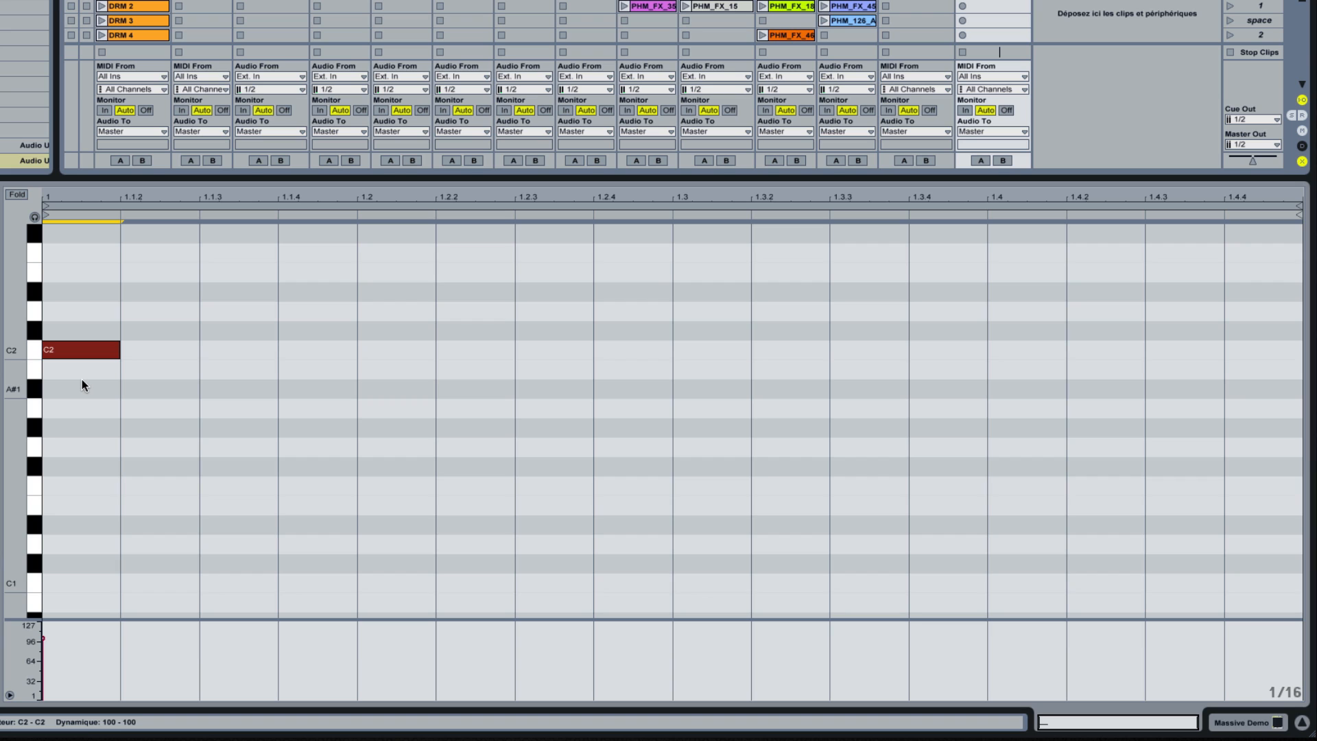
key("Delete")
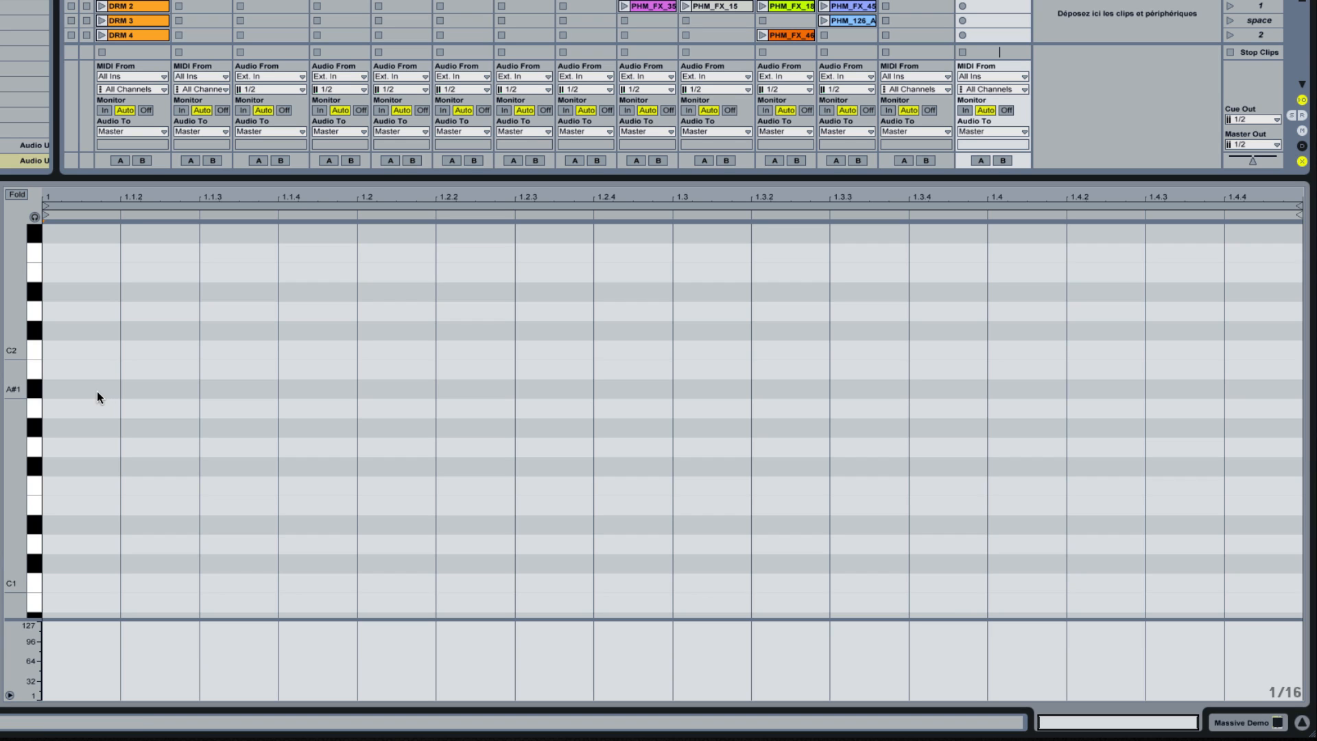
Step: Add a 1/16 A1 note and a 1/16 A2 note at the start of the Drive me nuts clip
scroll(96, 396, "up", 3)
scroll(97, 396, "up", 1)
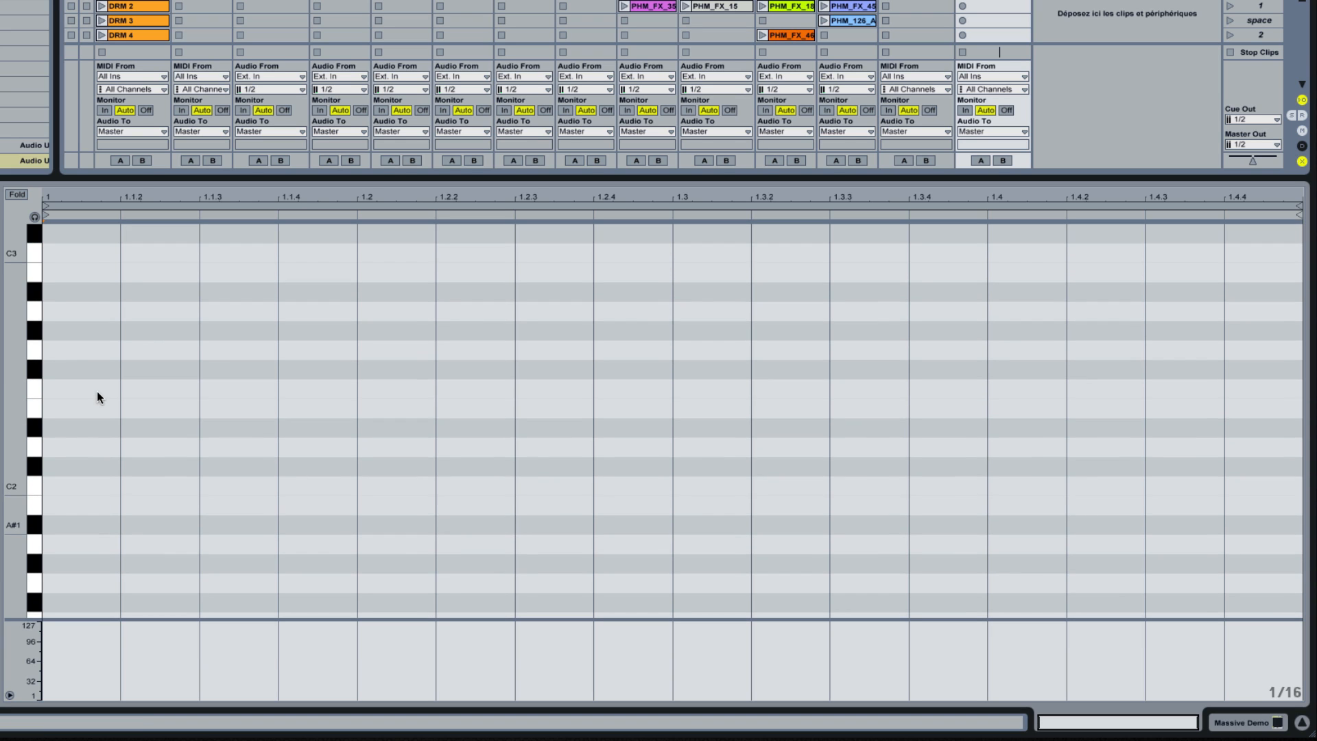
scroll(97, 392, "down", 10)
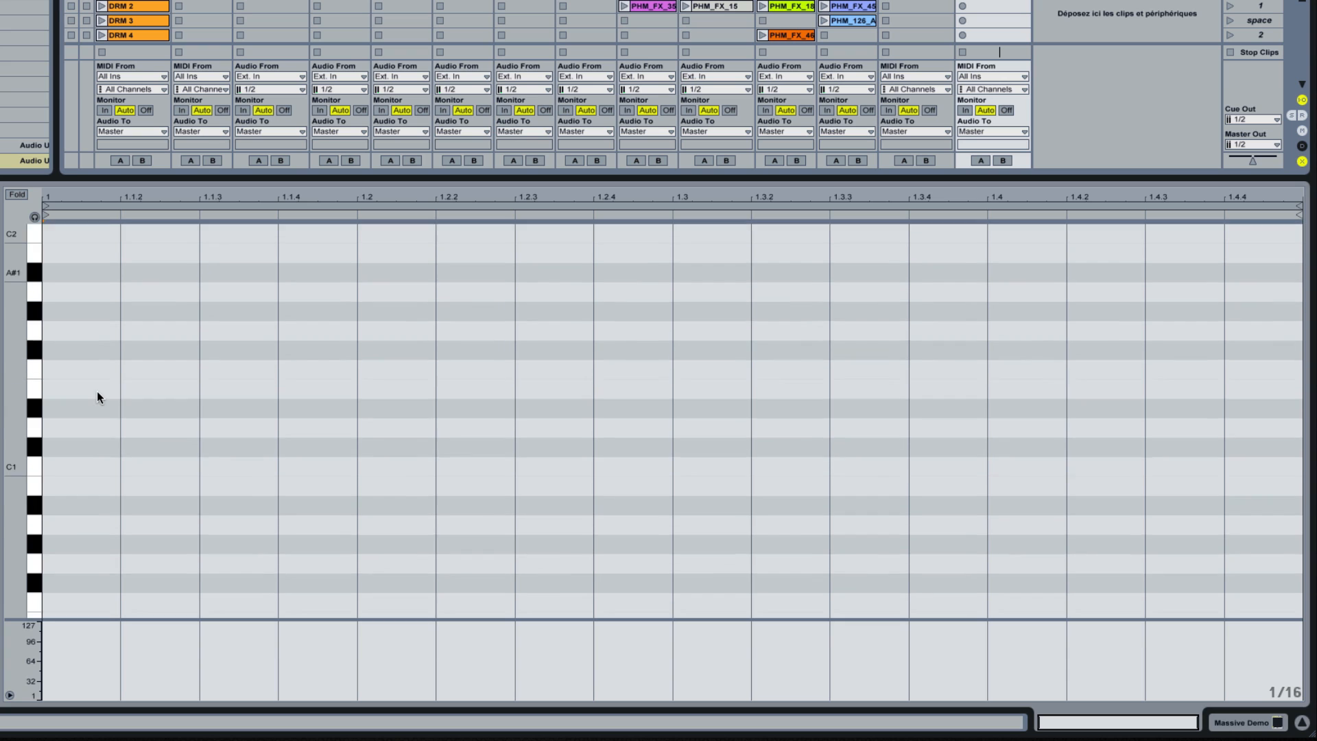
scroll(80, 384, "up", 4)
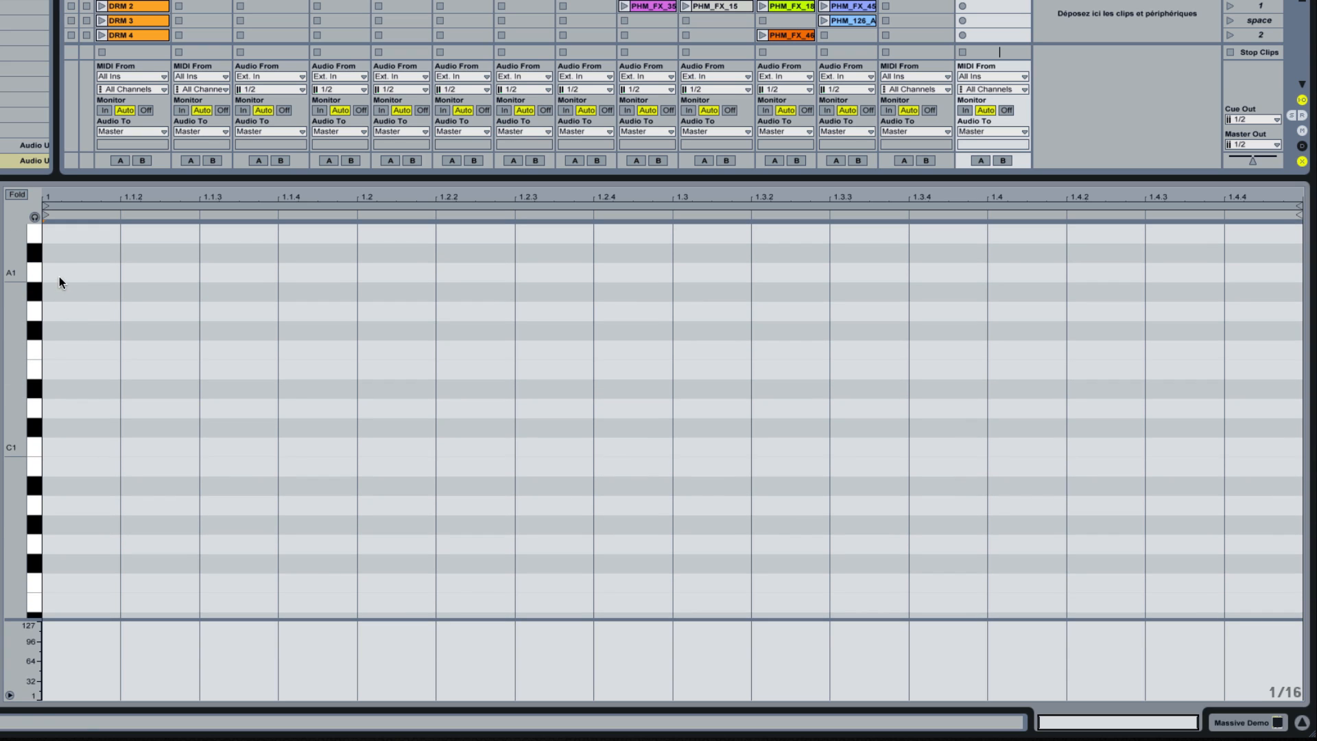
double_click(60, 270)
scroll(100, 336, "up", 13)
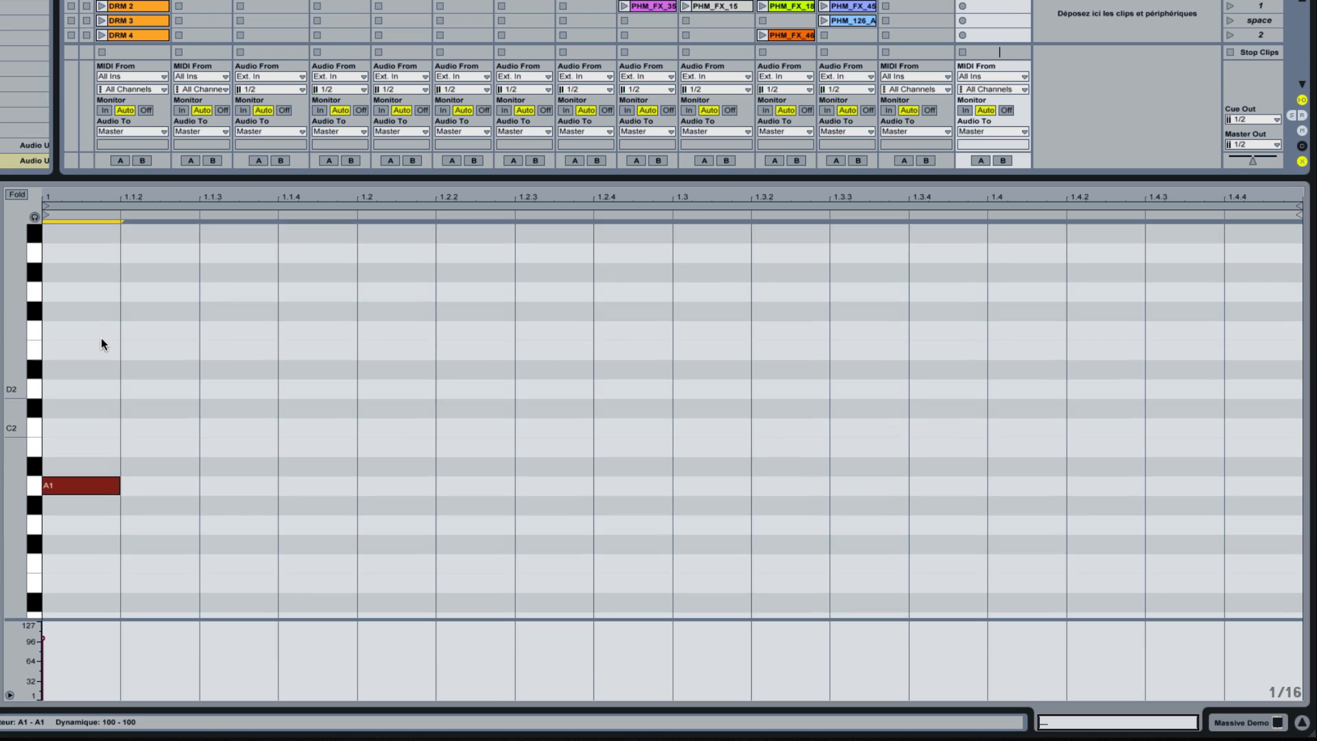
left_click(66, 288)
double_click(66, 291)
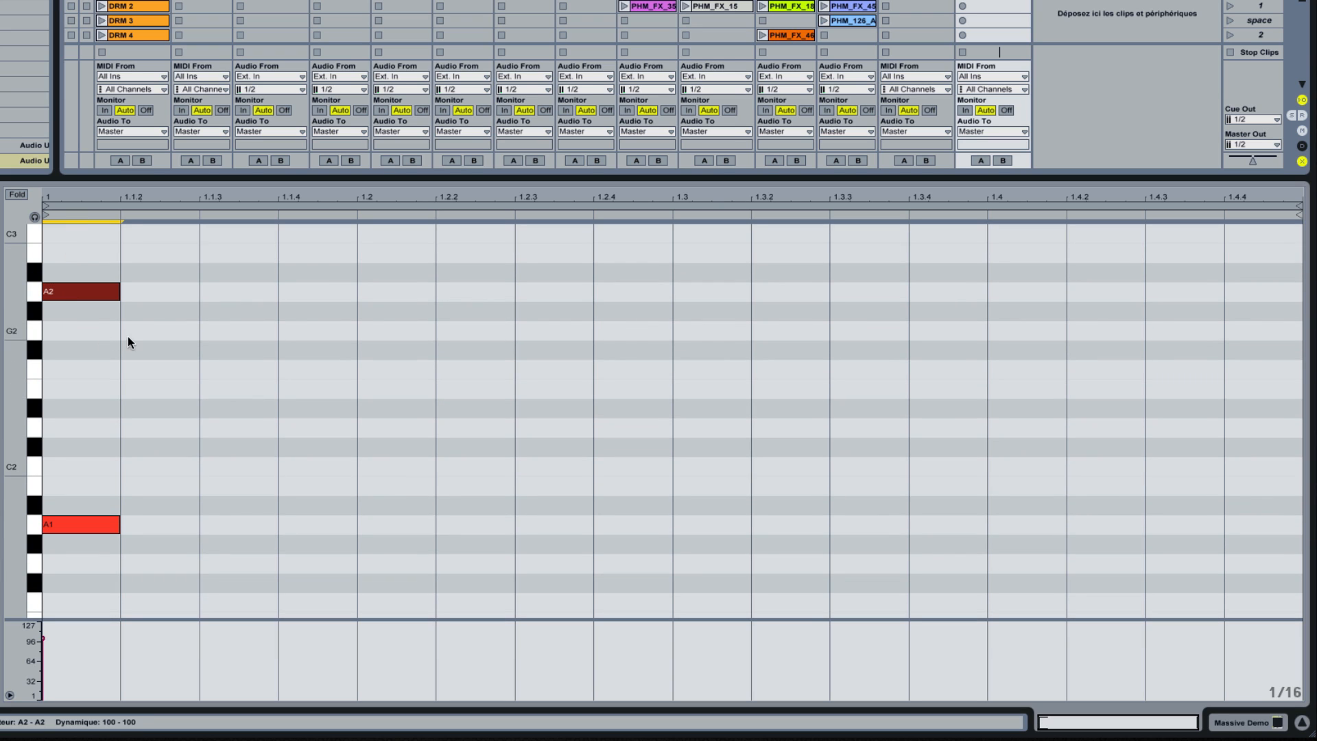
Step: Fold the note editor to the used pitches and stretch the A1 and A2 notes to the end of the bar
left_click(17, 195)
left_click(110, 251, "shift")
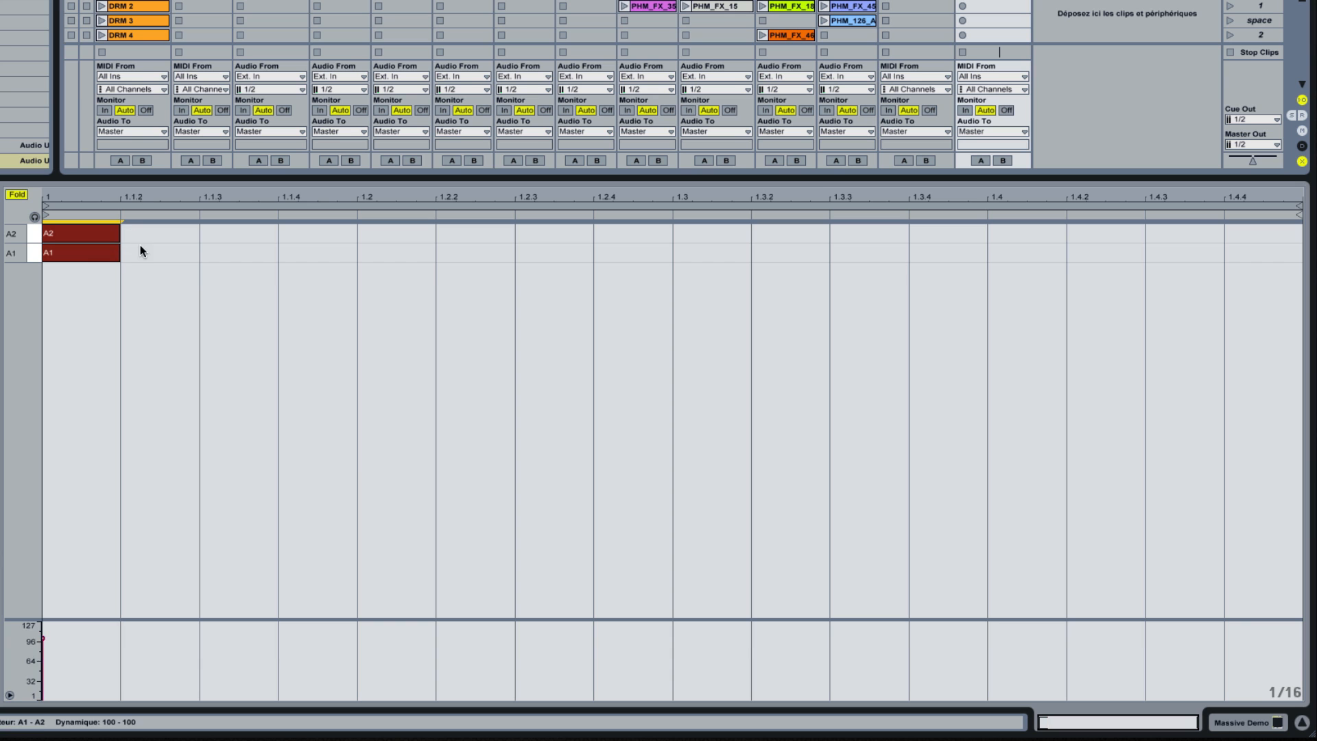
left_click_drag(117, 253, 1265, 315)
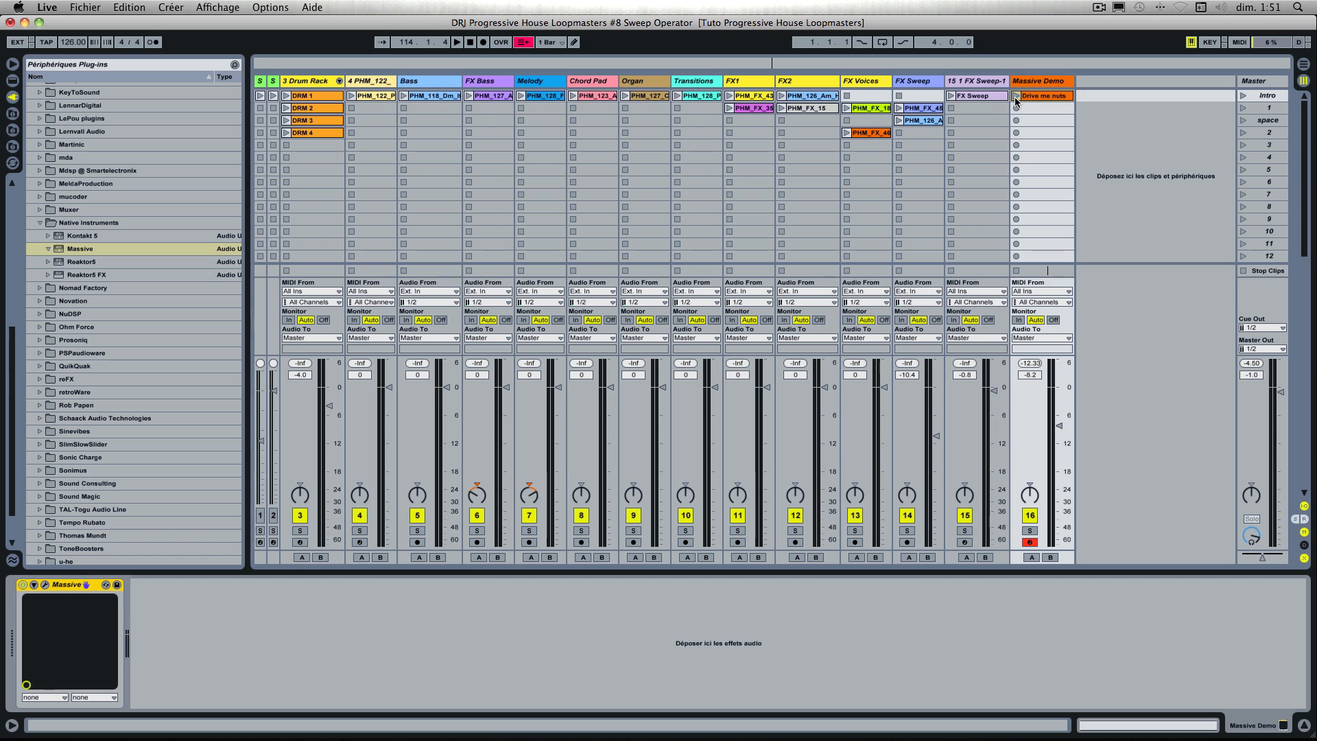
Step: Play the Drive me nuts clip to hear the Massive sound, and stop playback
left_click(1014, 97)
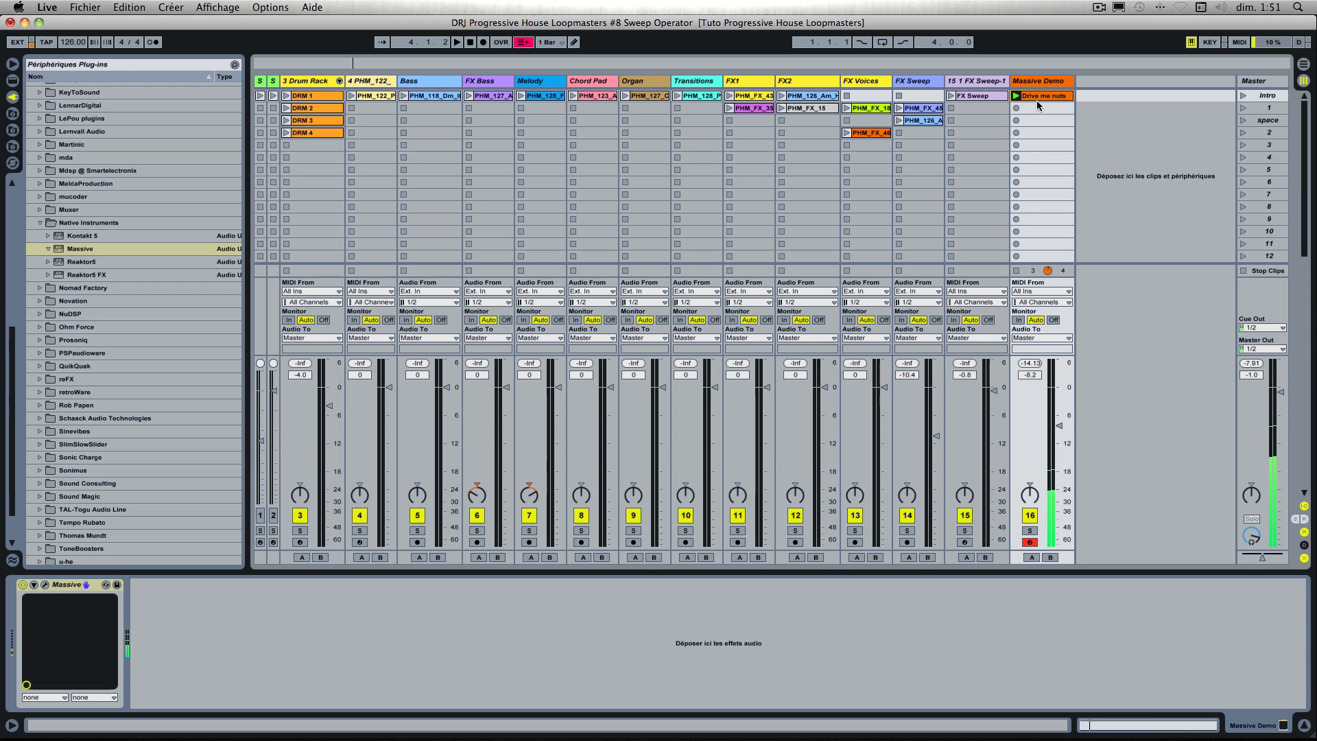
key("space")
left_click(1040, 81)
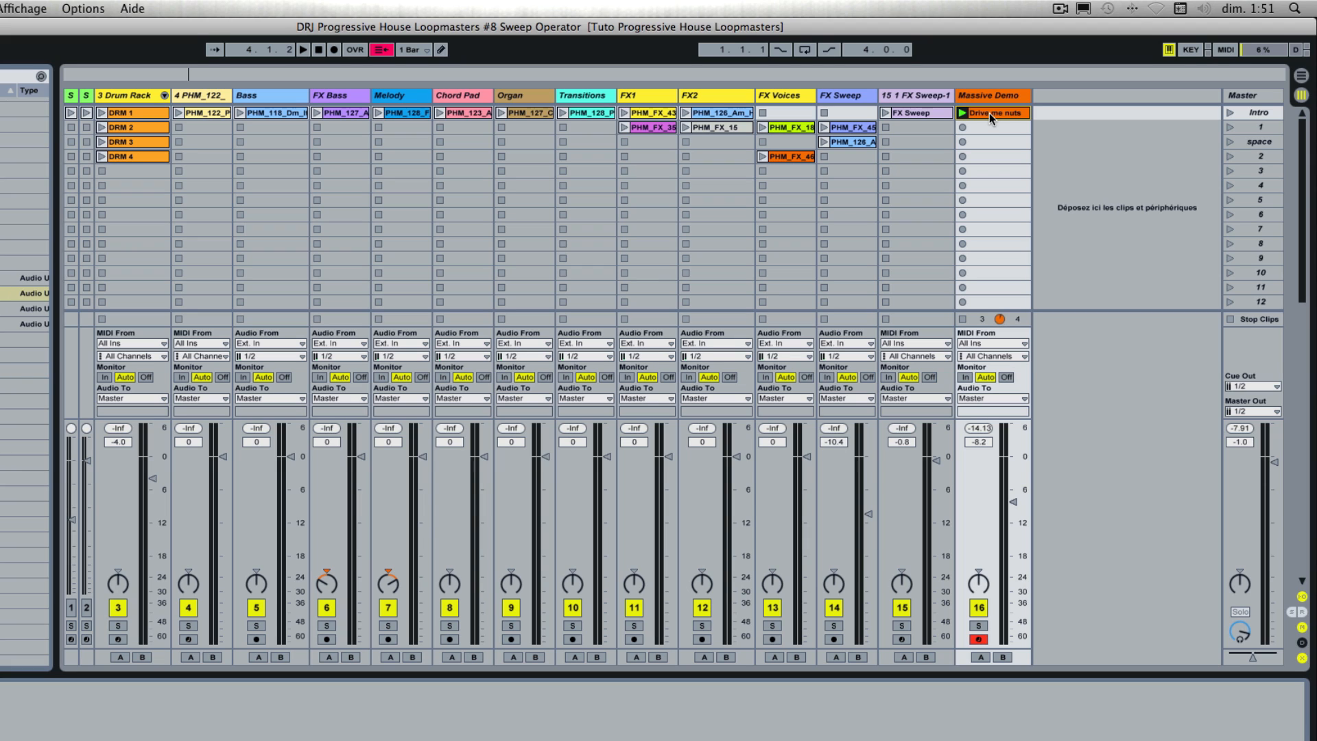
Step: Duplicate the Massive Demo track and move the copy's Drive me nuts clip down to the scene 1 slot
left_click_drag(989, 112, 986, 127)
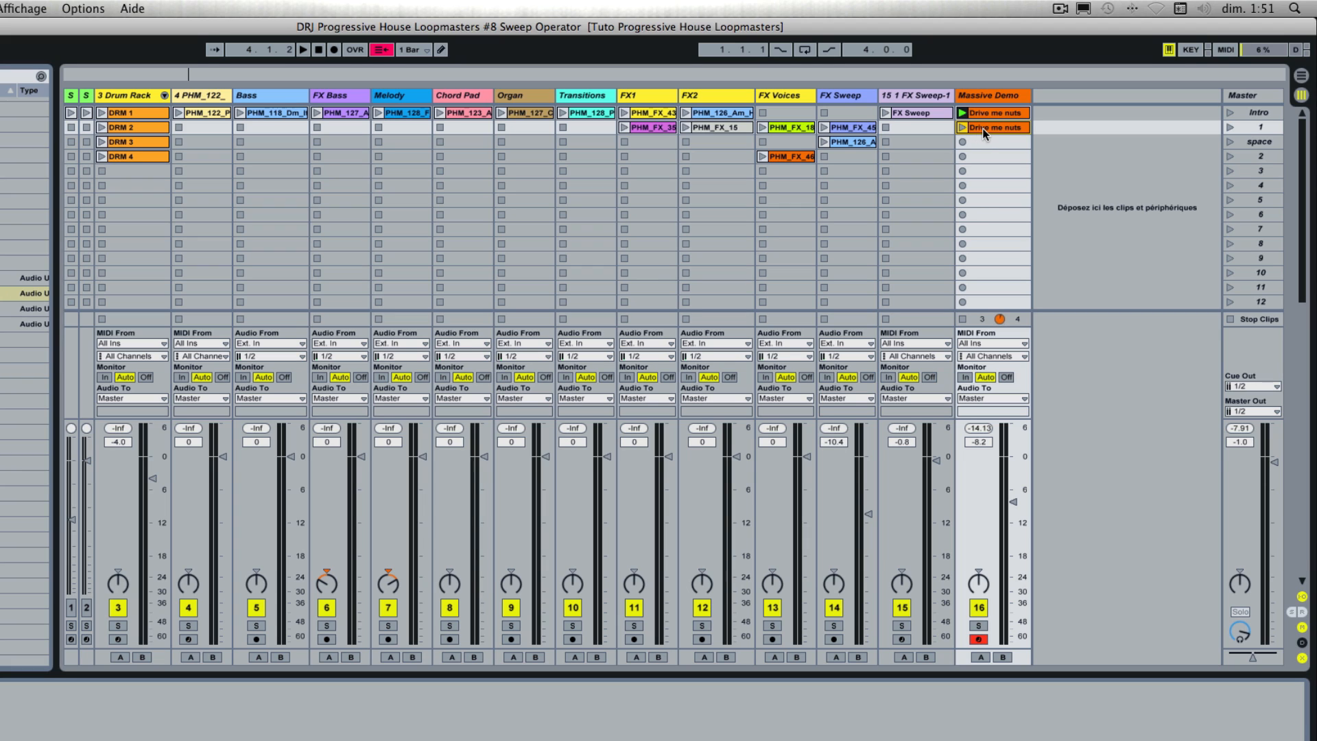
key("Delete")
left_click(994, 94)
key("super+d")
left_click_drag(1067, 113, 1056, 125)
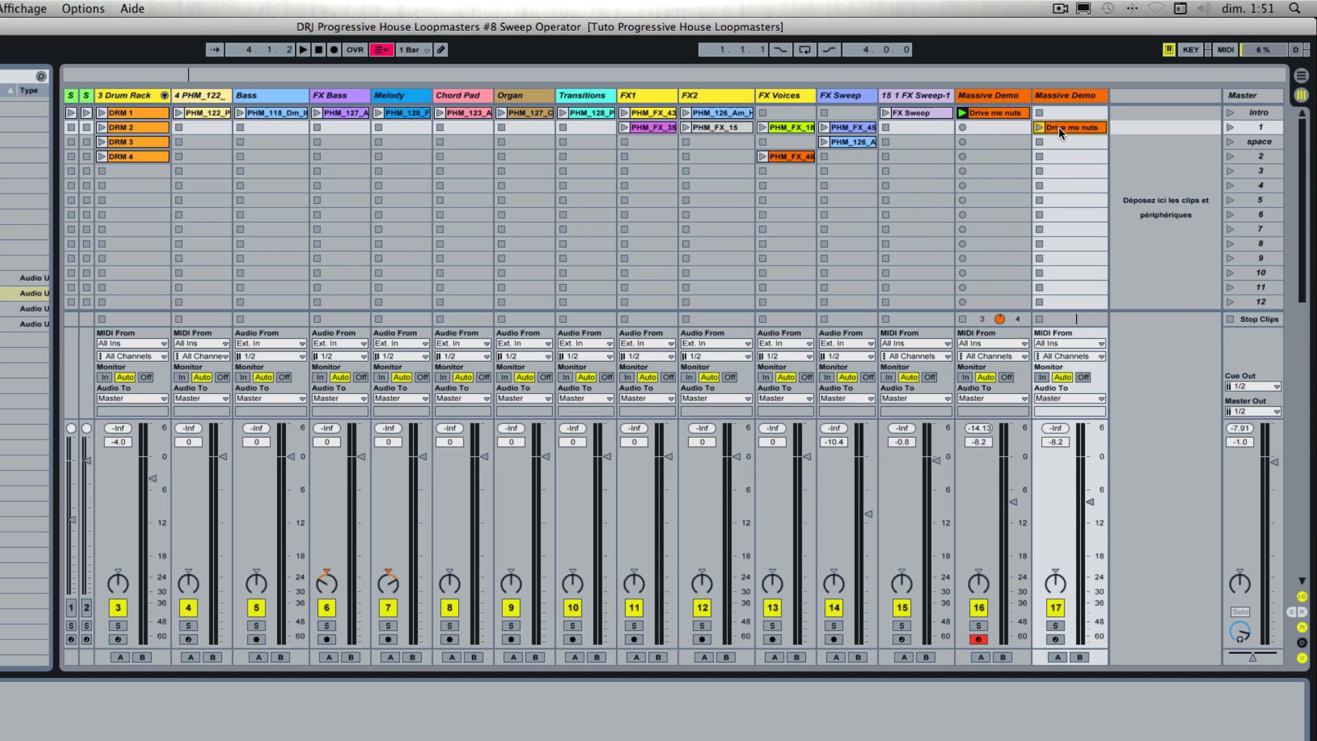
Step: Stop the original Massive Demo track's clip and rename the moved clip in the duplicate track "Pull the trigger"
left_click(964, 319)
type("ll the trigger")
key("Return")
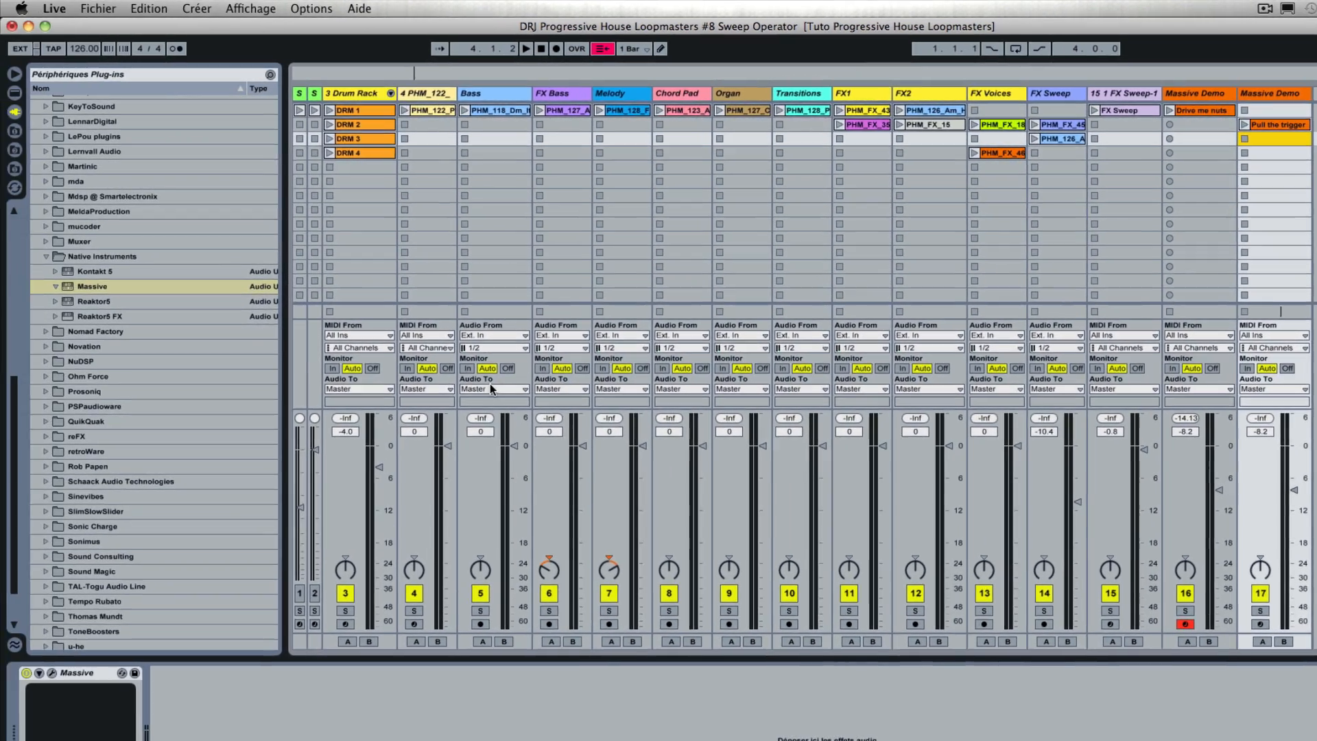
Step: Load the "Pull the Trigger" preset into the duplicate track's Massive instrument, closing its window
left_click(52, 672)
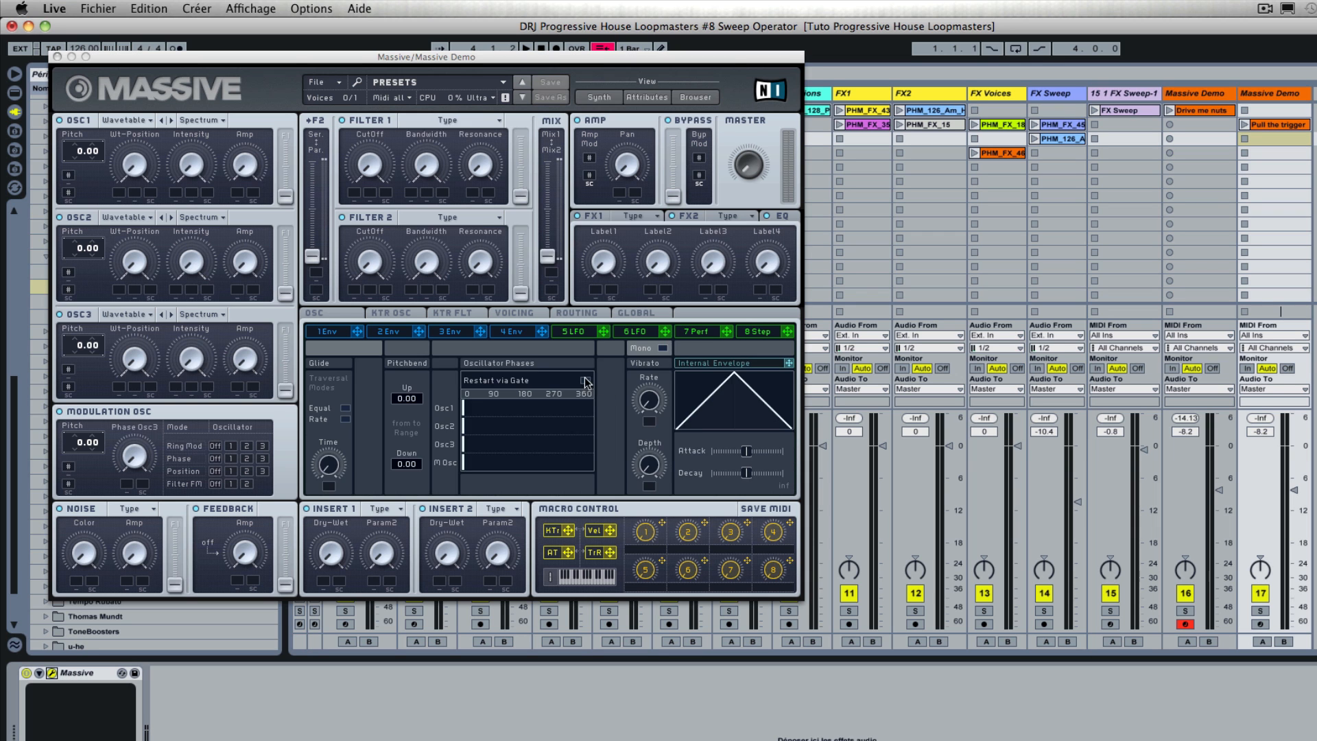
left_click(692, 97)
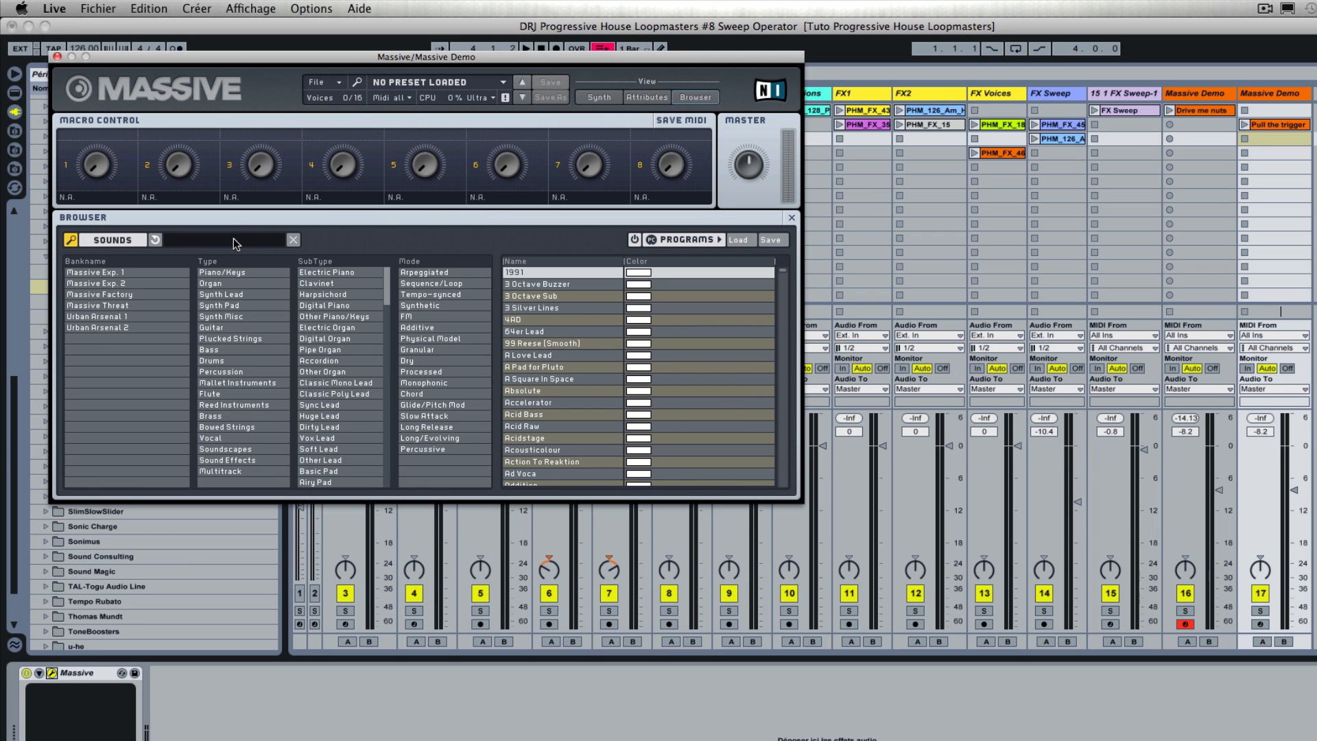
type("pull the trigger")
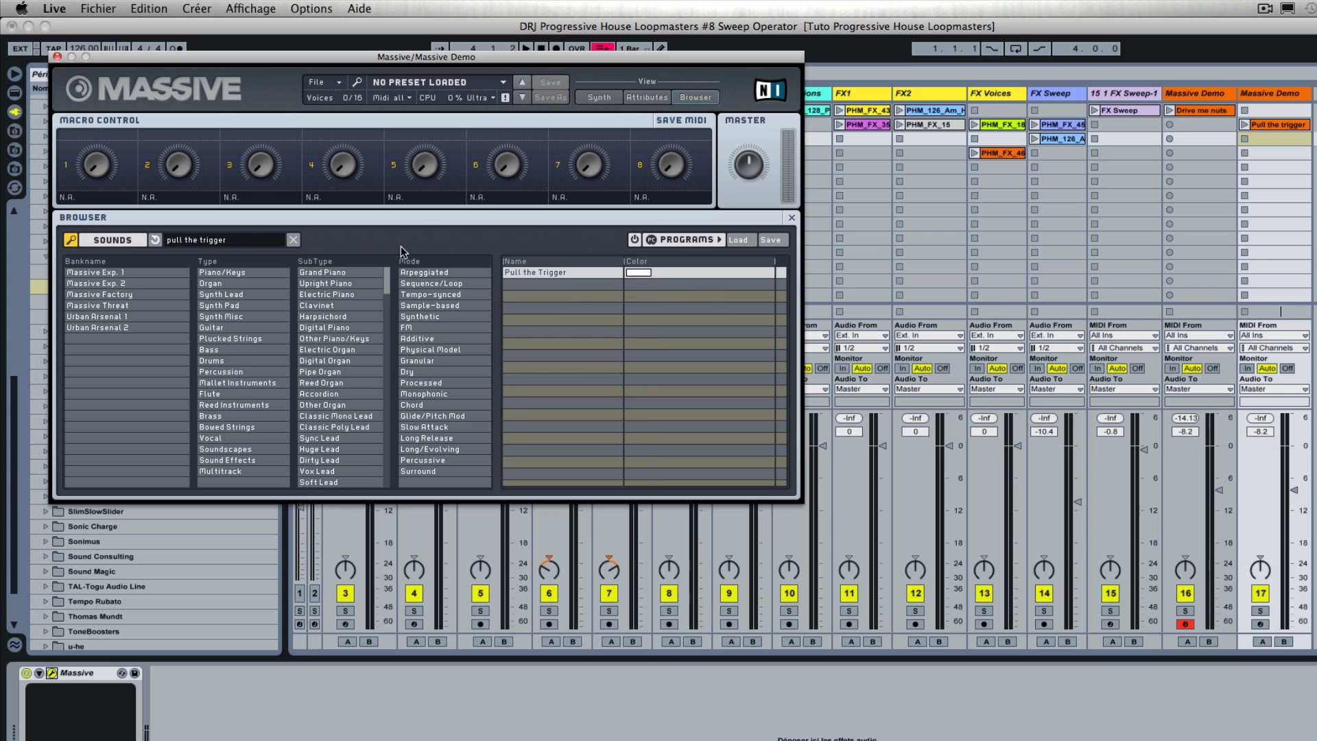
left_click(567, 276)
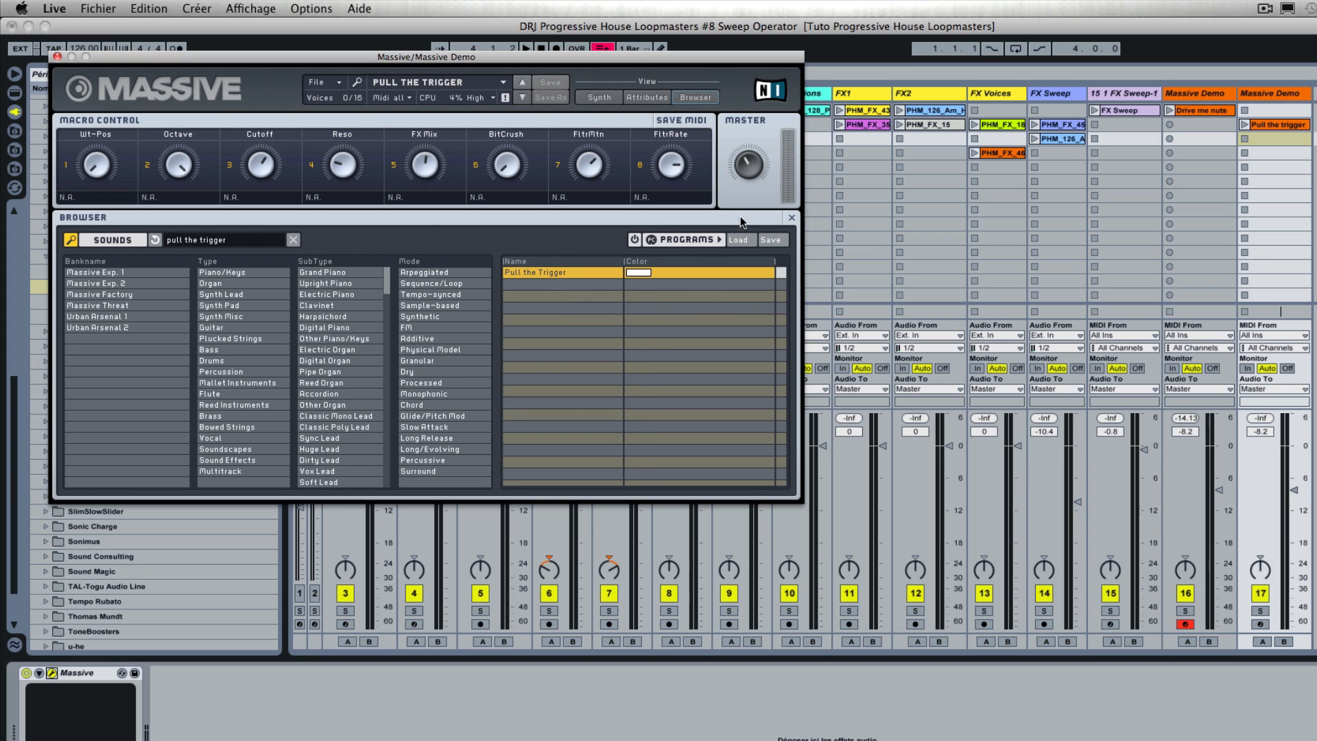
left_click(57, 57)
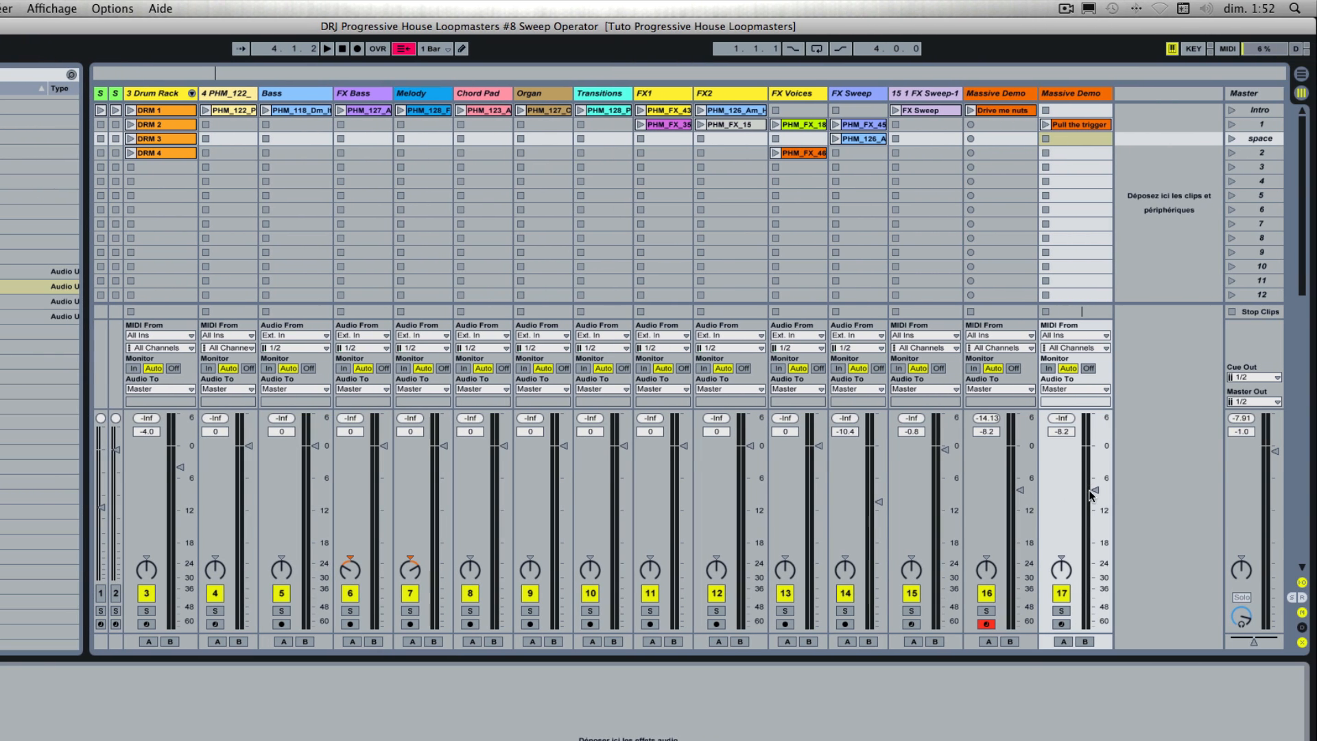
Step: Play the Pull the trigger clip, disarm the original Massive Demo track and set the duplicate track's volume to -5.7 dB
left_click(1044, 124)
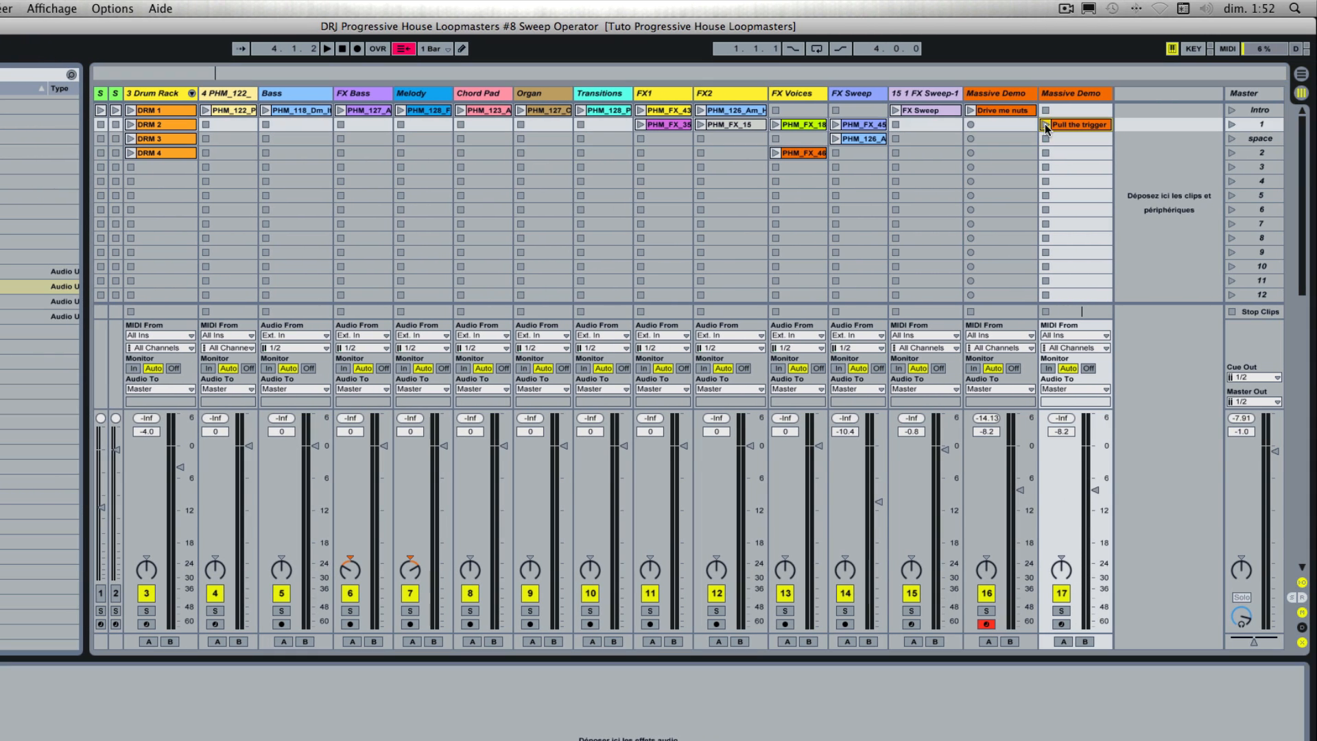
left_click(986, 624)
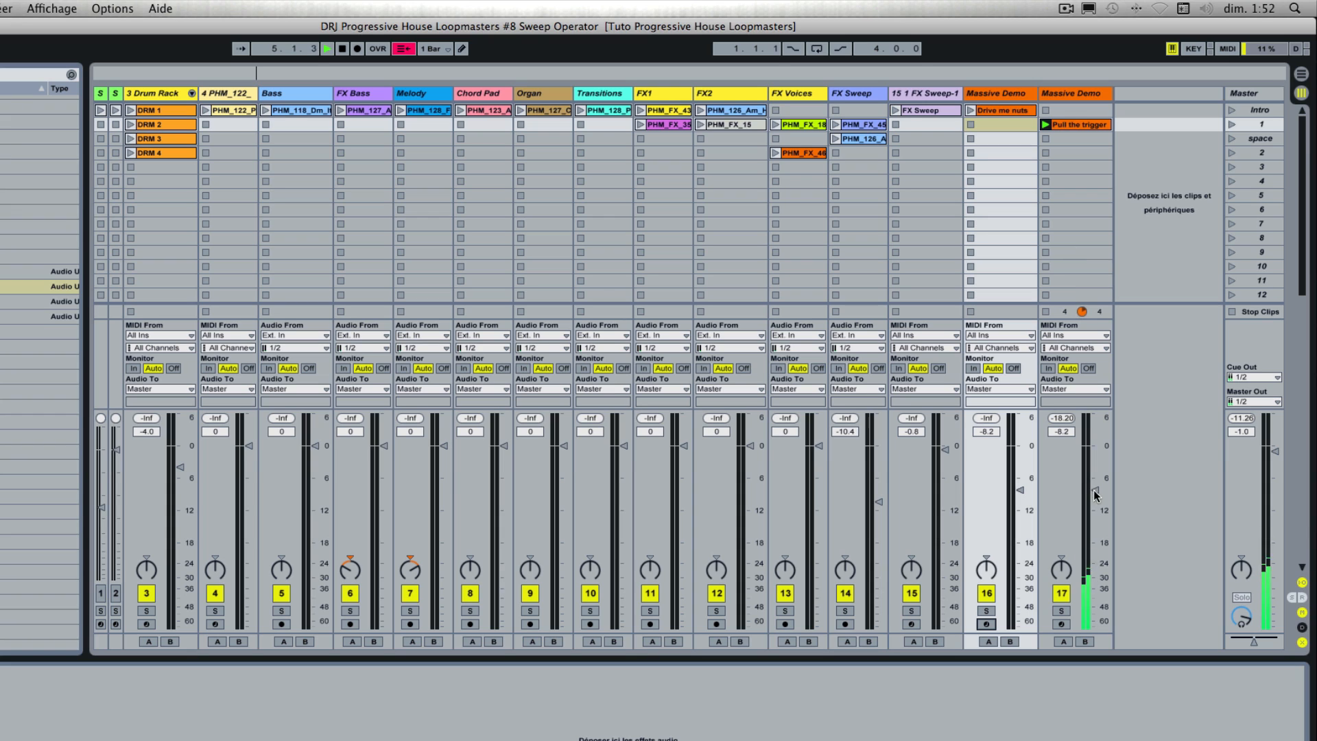
left_click_drag(1095, 490, 1095, 476)
Step: Insert a new audio track after the duplicate Massive Demo track and stop the Pull the trigger clip
right_click(1135, 92)
left_click(1181, 101)
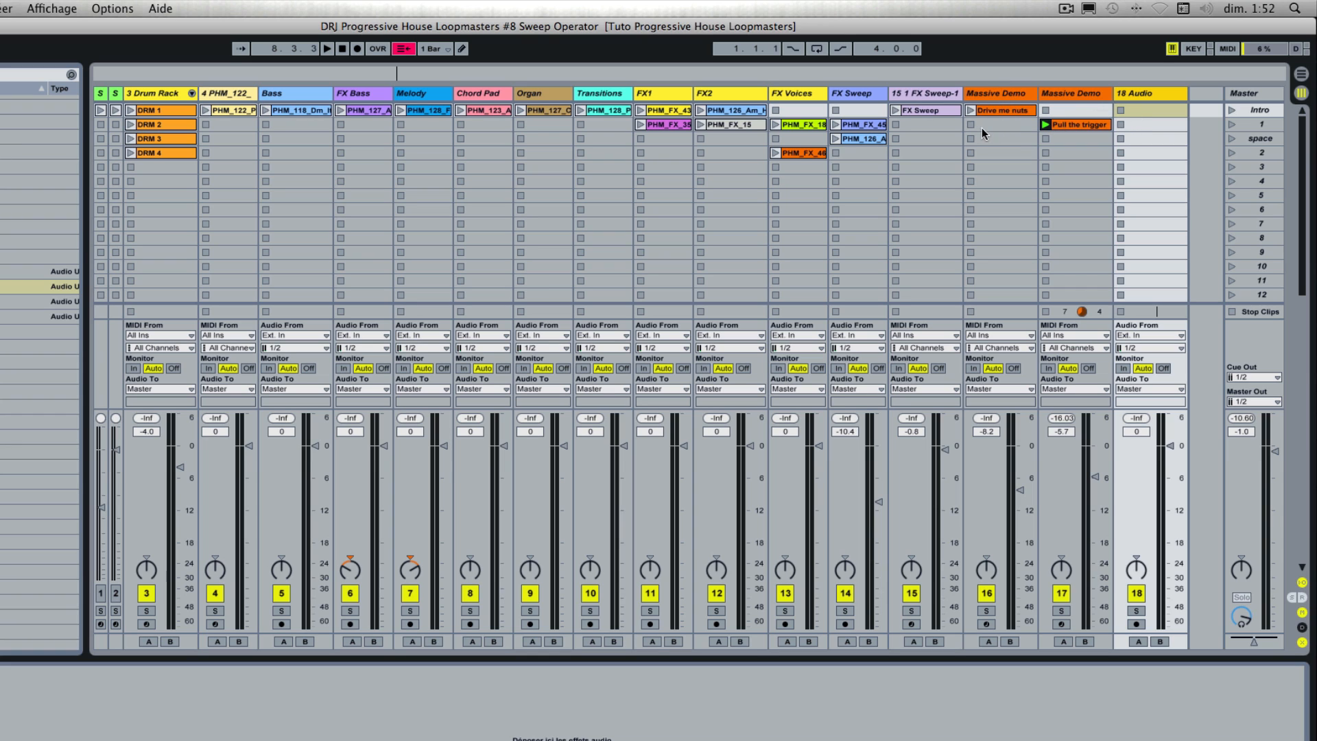
left_click(1045, 312)
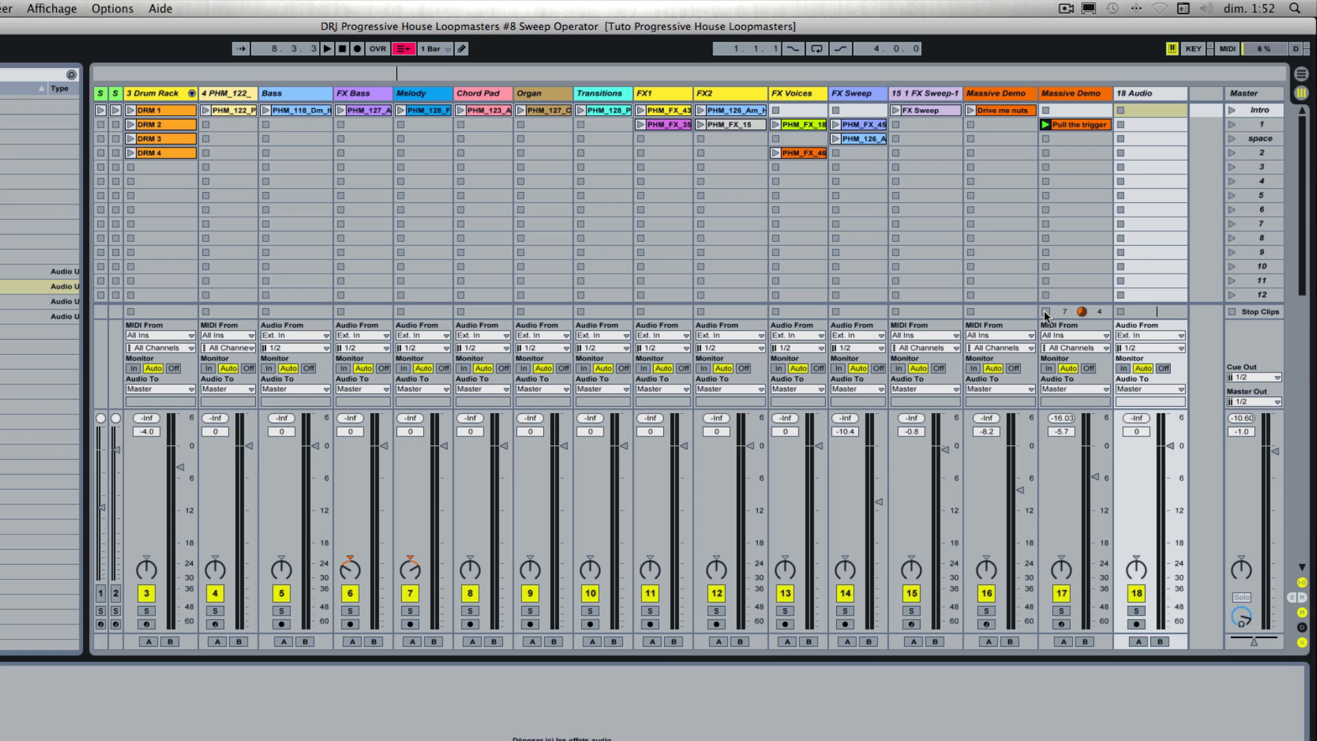
left_click(1135, 334)
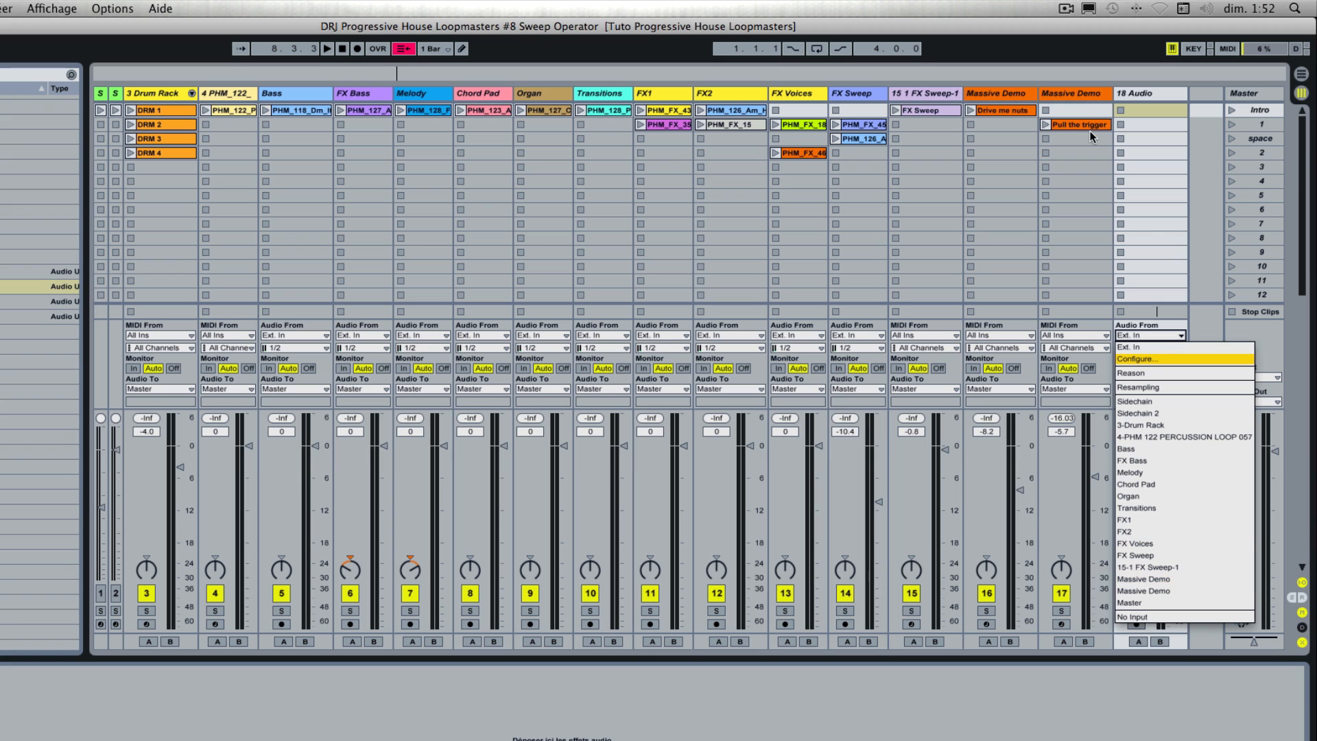
left_click(1022, 93)
left_click(1029, 96)
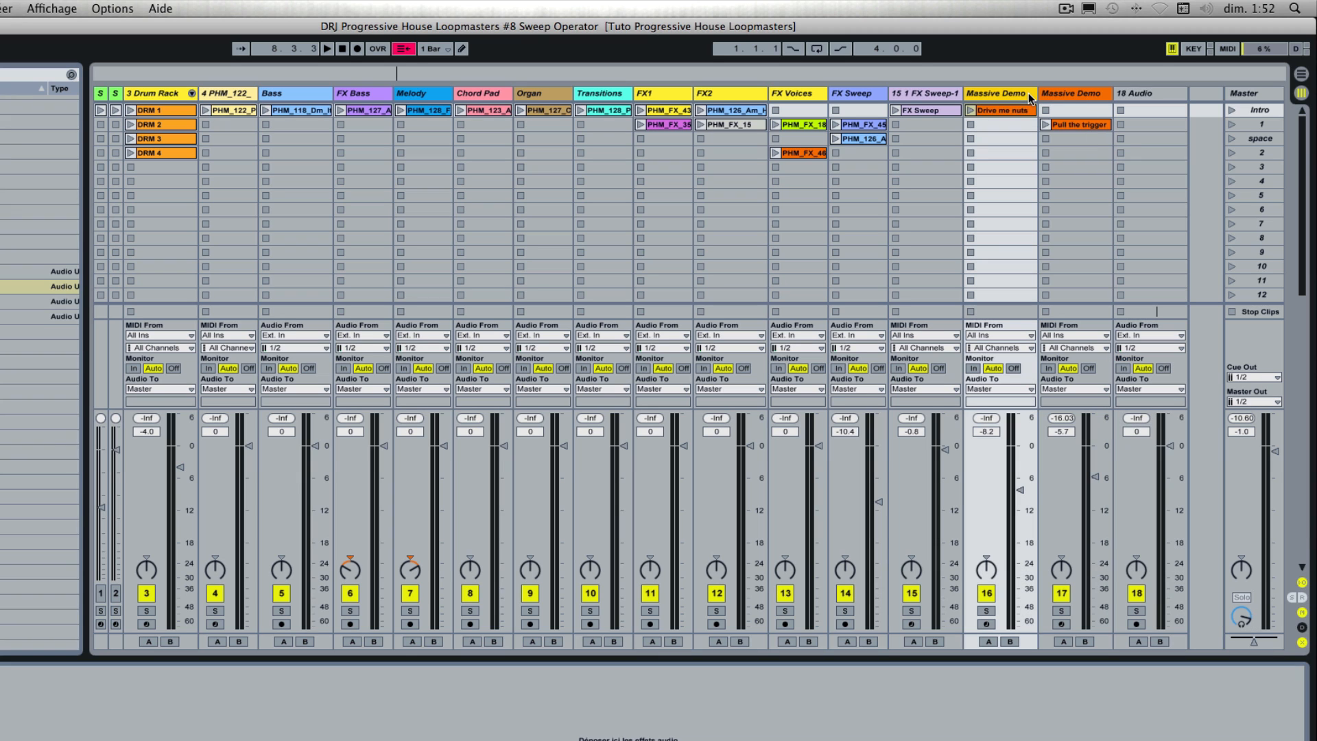
Step: Rename the duplicate Massive Demo track "Massive Demo2"
left_click(1073, 97)
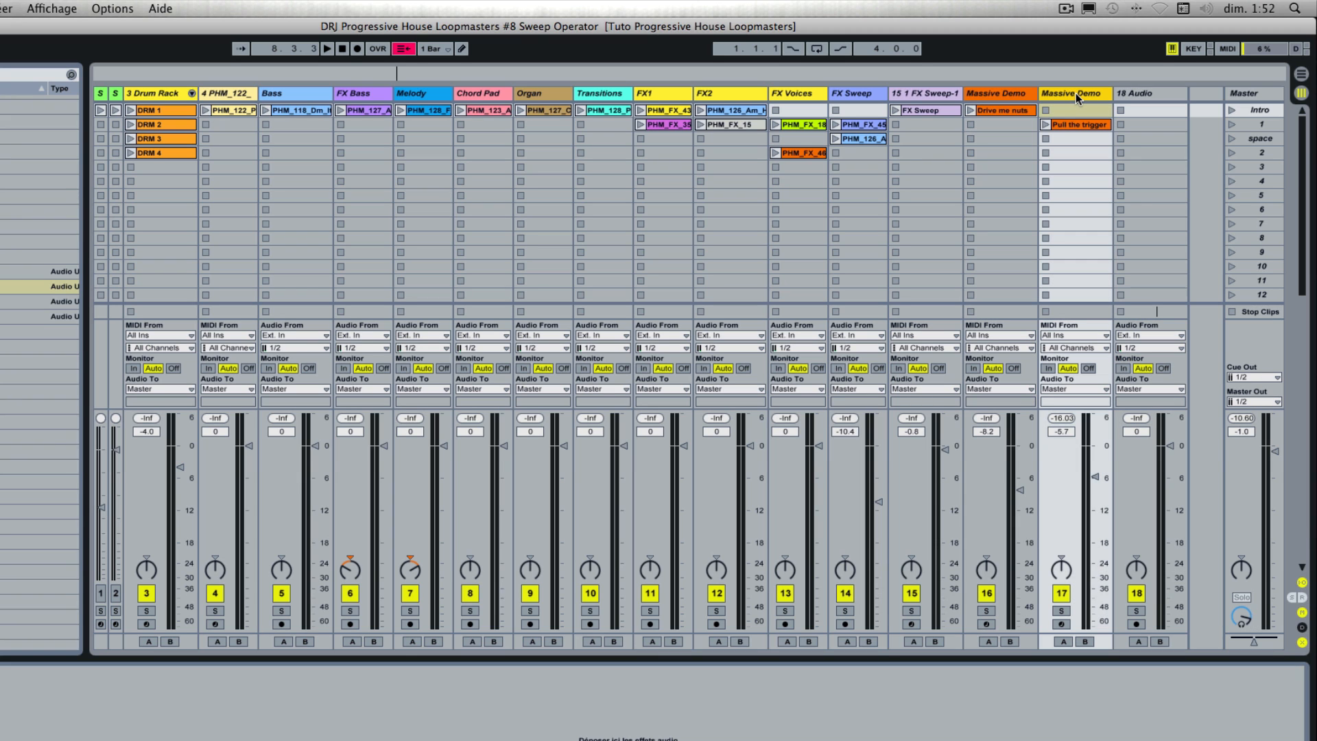
key("super+r")
key("Right")
Step: Launch the Drive me nuts clip in the Massive Demo track, and stop playback with the clip still active
left_click(1011, 96)
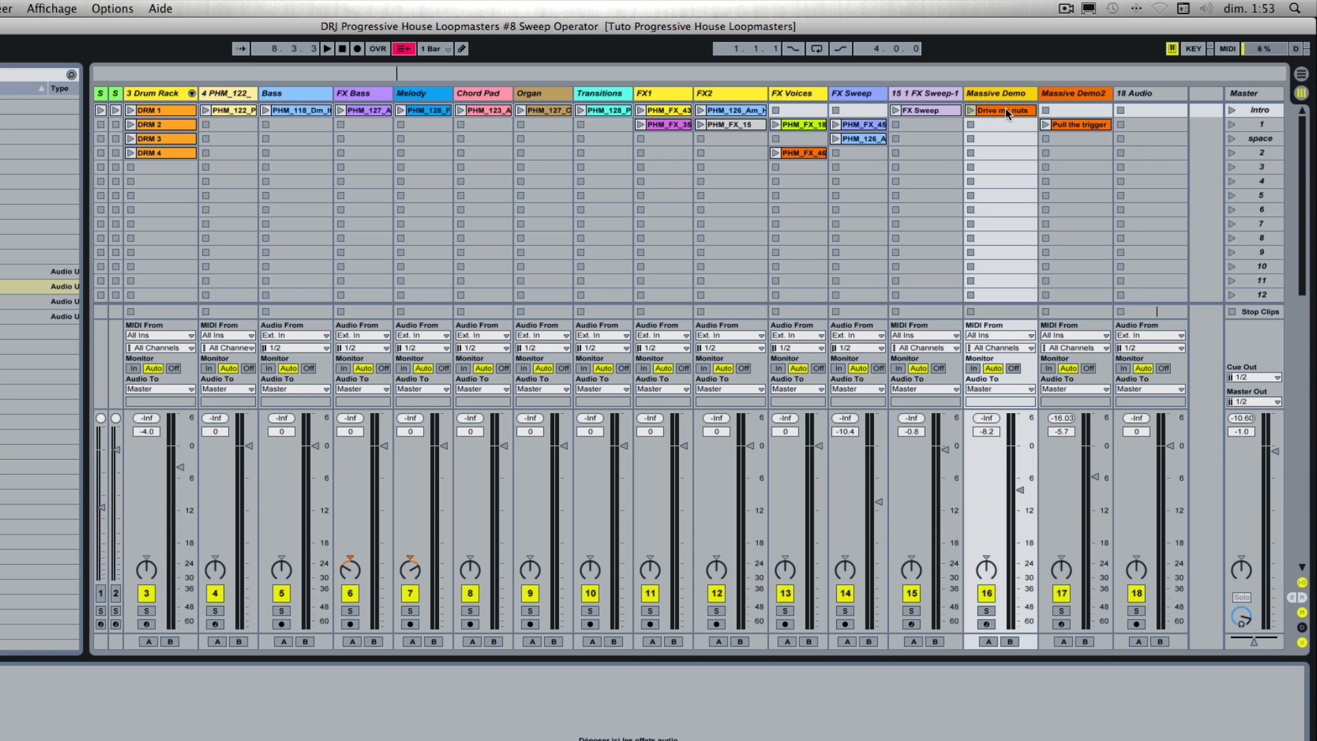
left_click(970, 111)
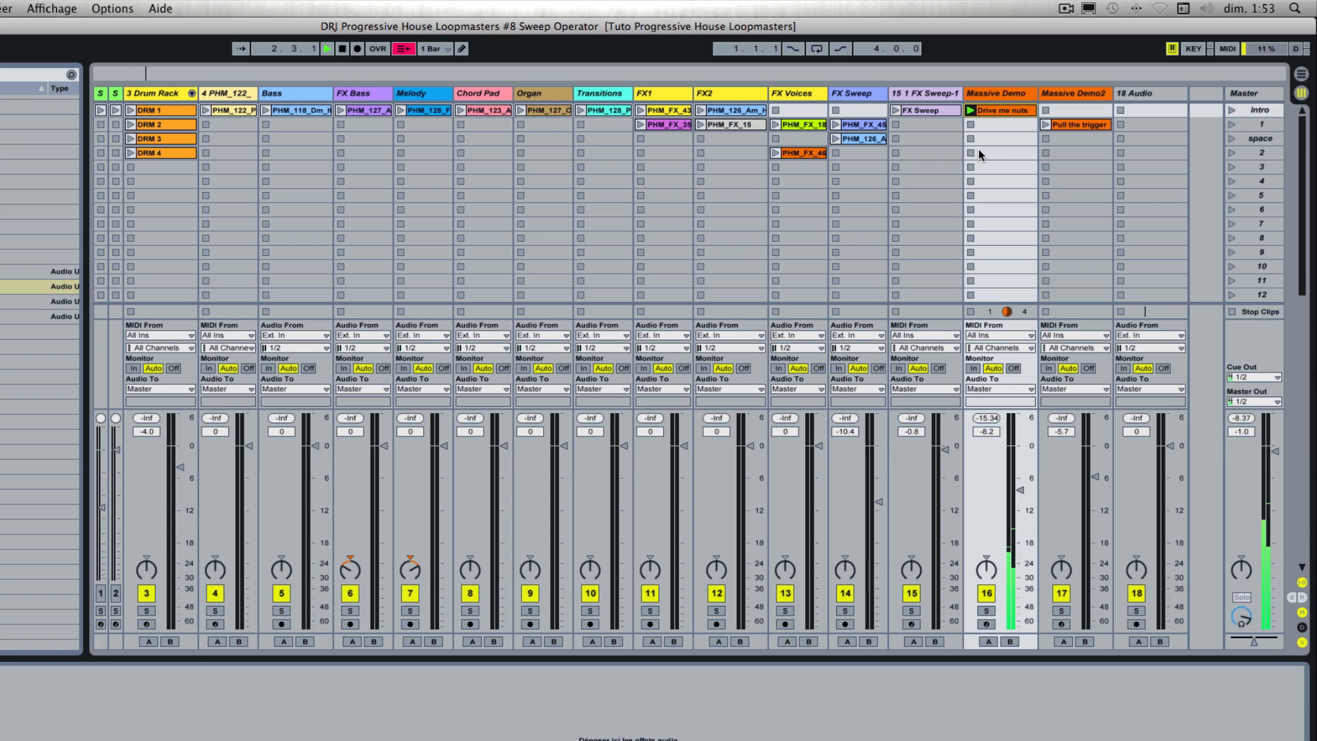
key("space")
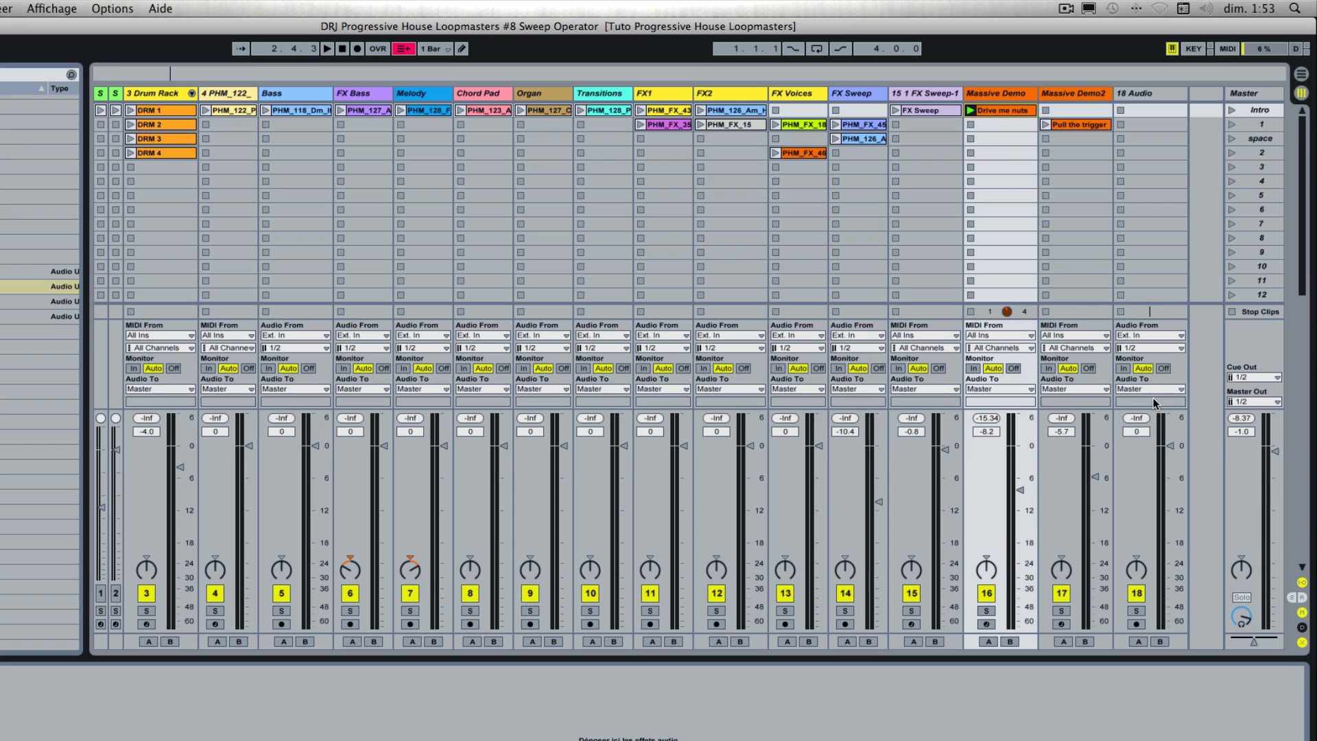
Step: Arm the new audio track for recording, lower its volume to -69.0 dB and set its audio input to Massive Demo
left_click(1136, 623)
left_click_drag(1170, 445, 1170, 625)
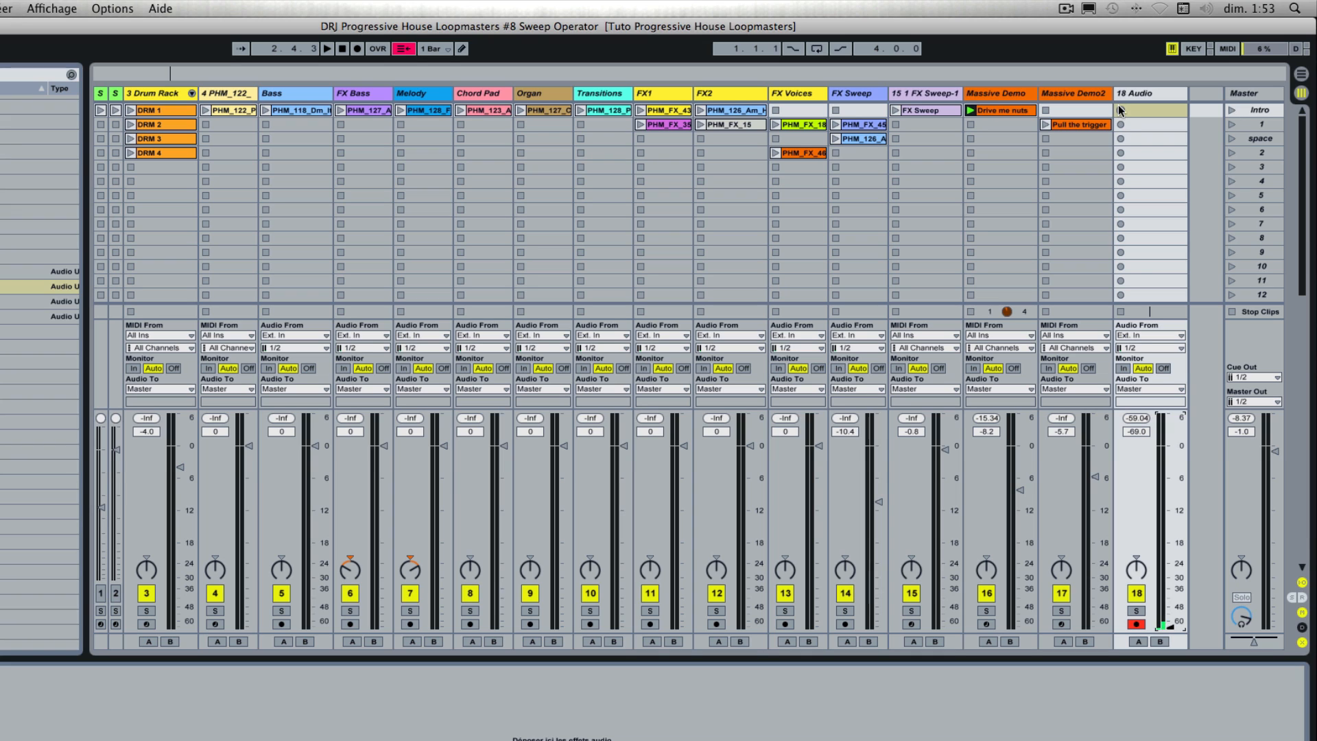
left_click(1140, 334)
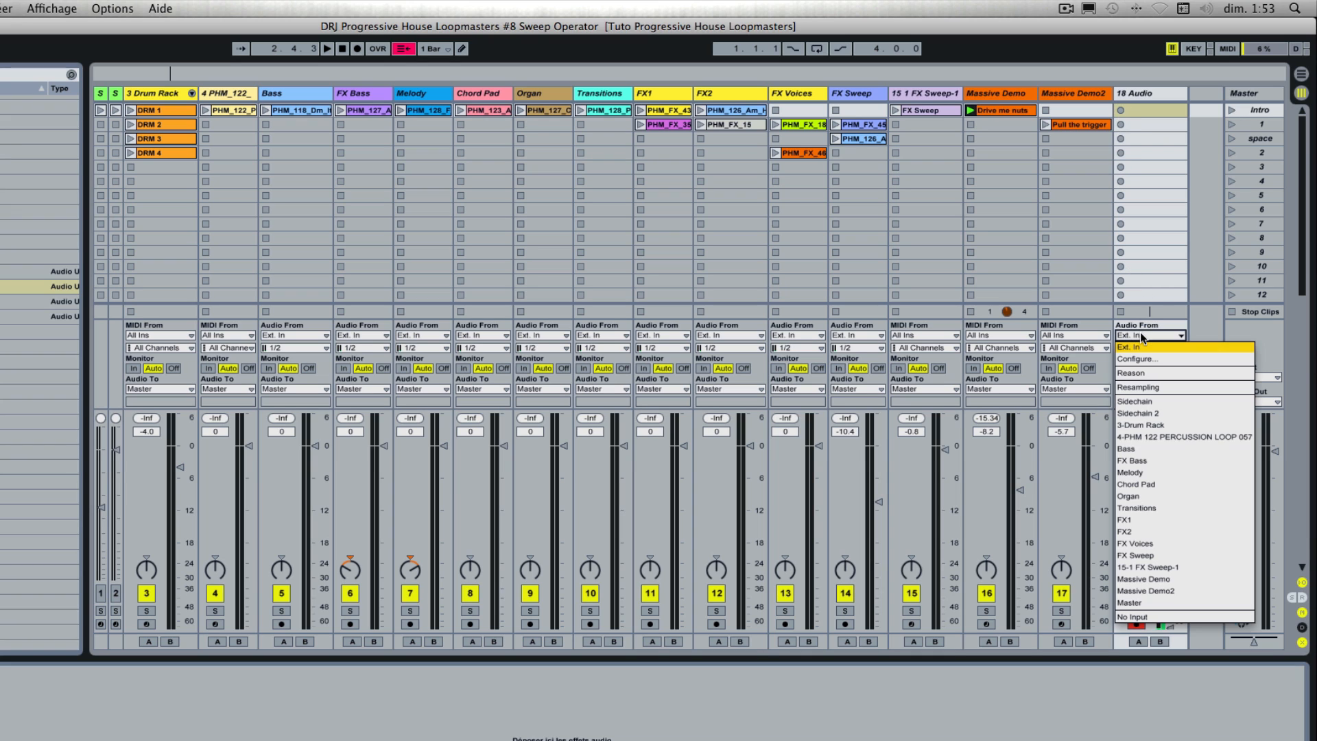
left_click(1145, 585)
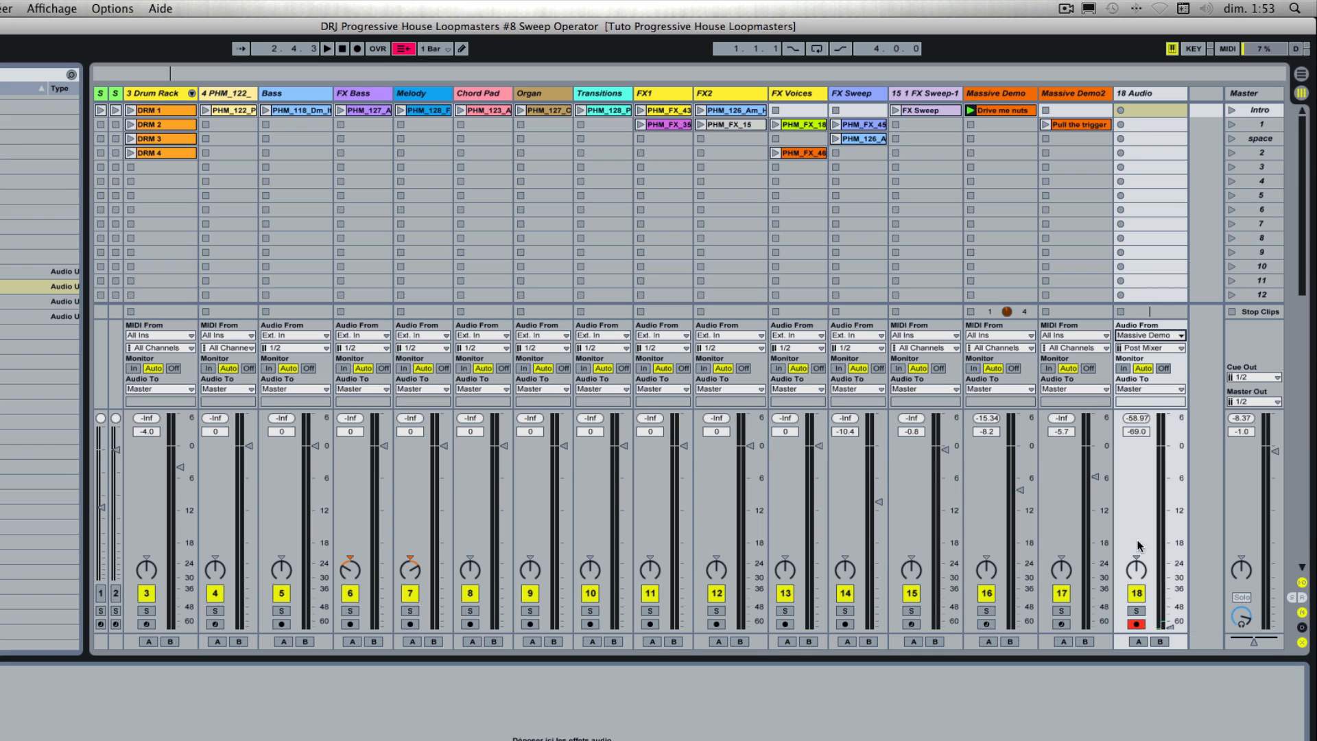
Step: Record the Drive me nuts sound into the audio track's Intro slot, and stop playback and both tracks' clips
left_click(1120, 111)
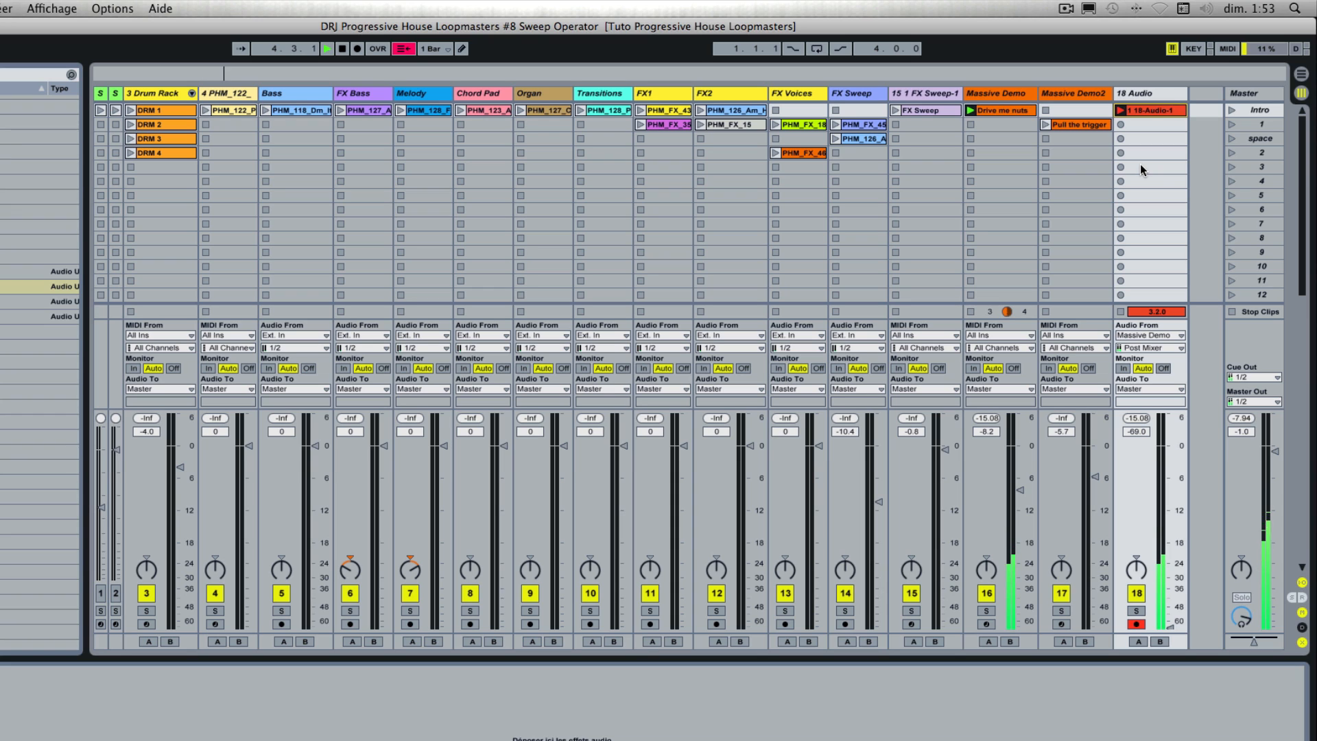
key("space")
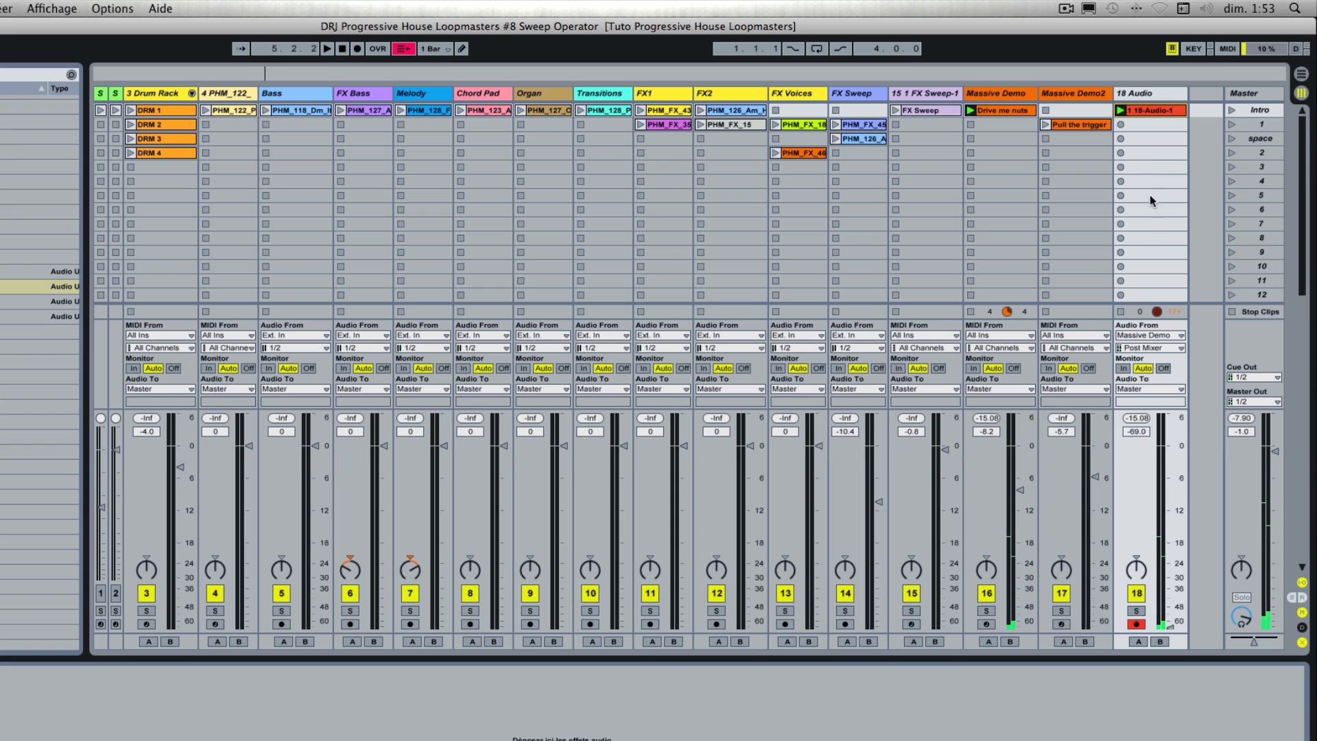
left_click(1120, 311)
left_click(971, 124)
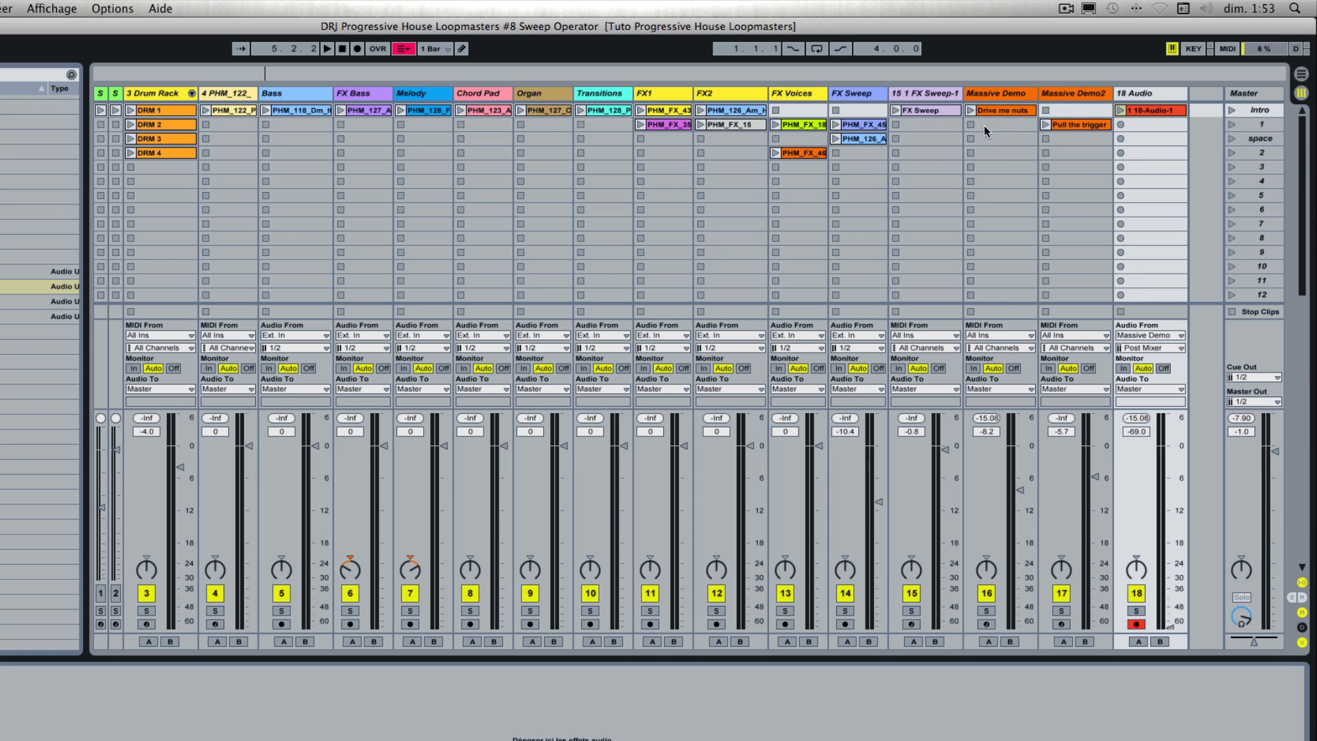
Step: Set the audio track's input to Massive Demo2 and launch the Pull the trigger clip, stopping playback with it still active
left_click(1142, 336)
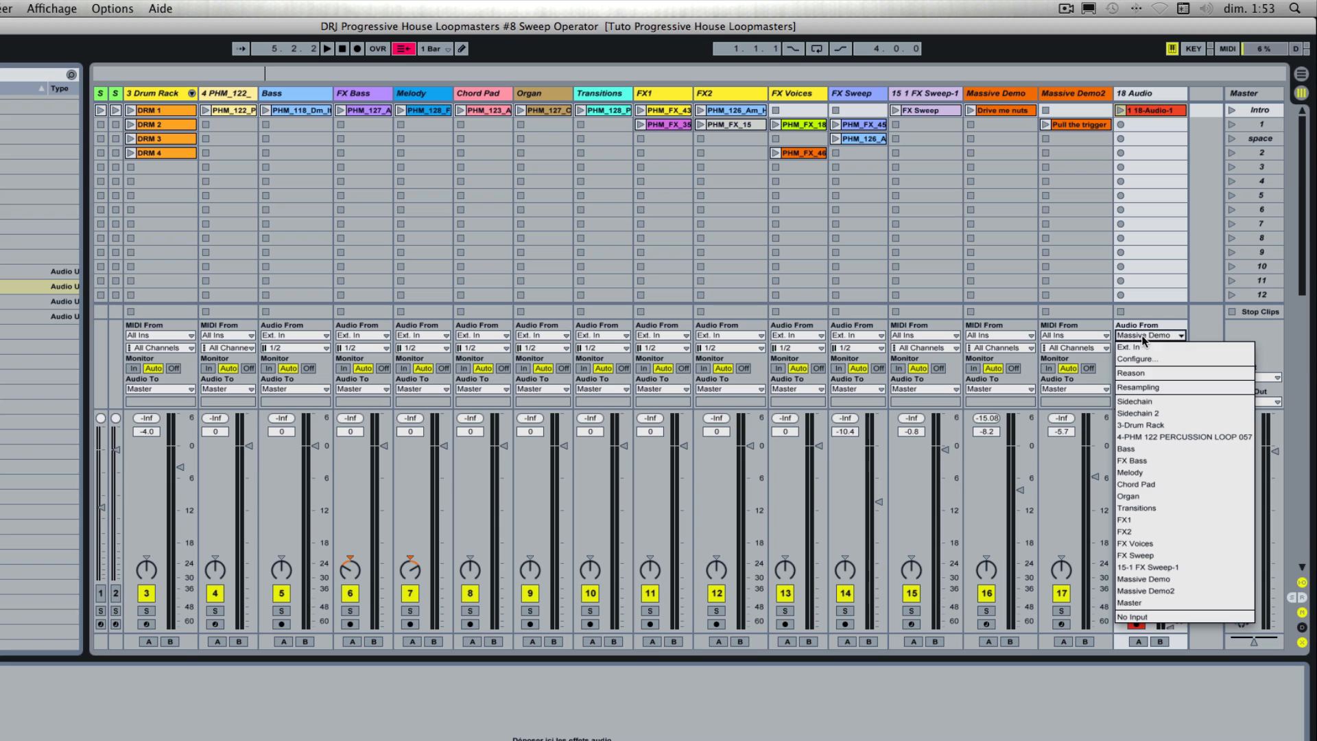
left_click(1160, 590)
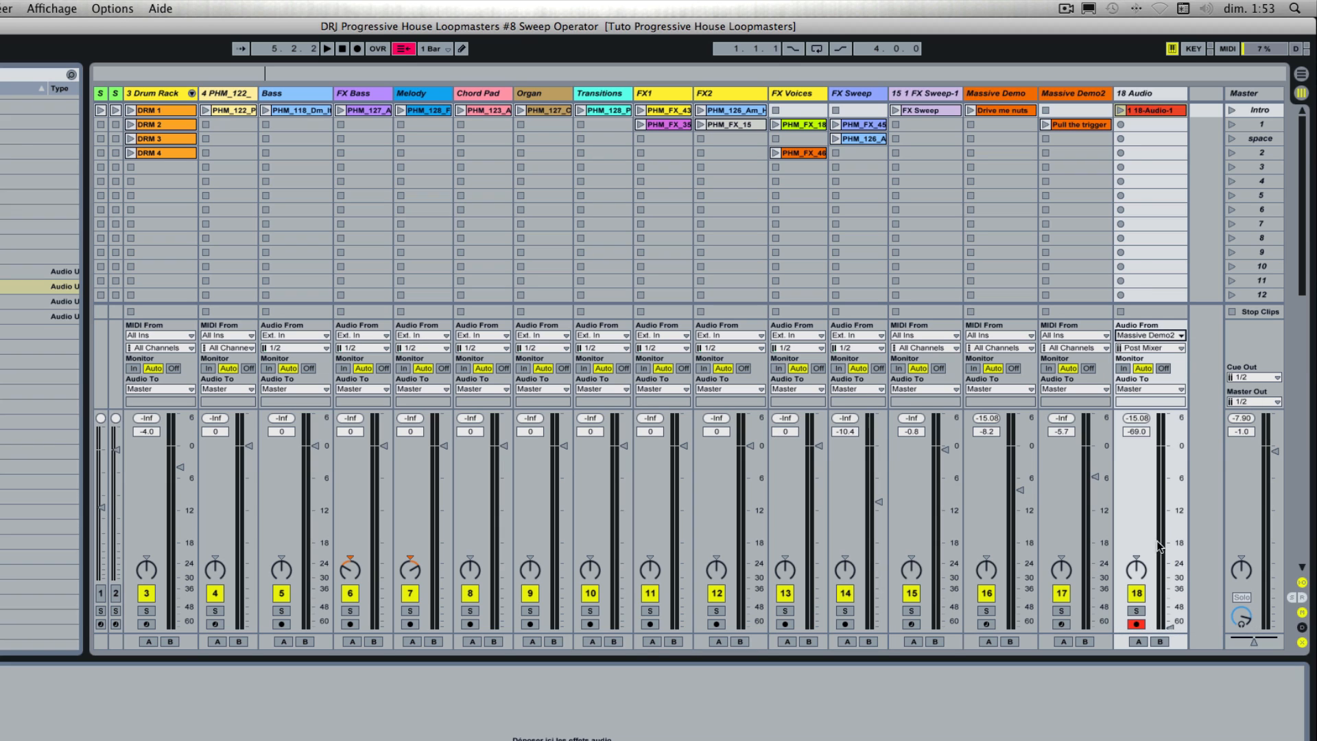
left_click(1045, 125)
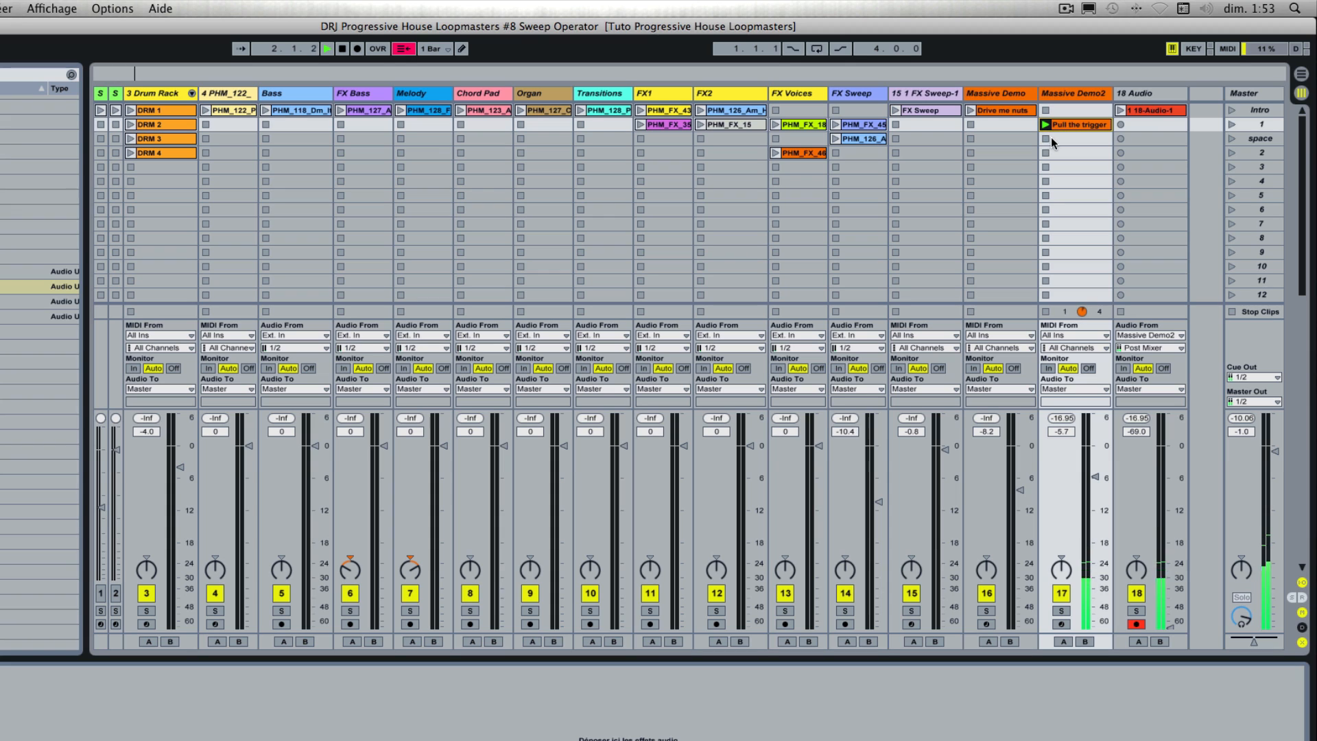
key("space")
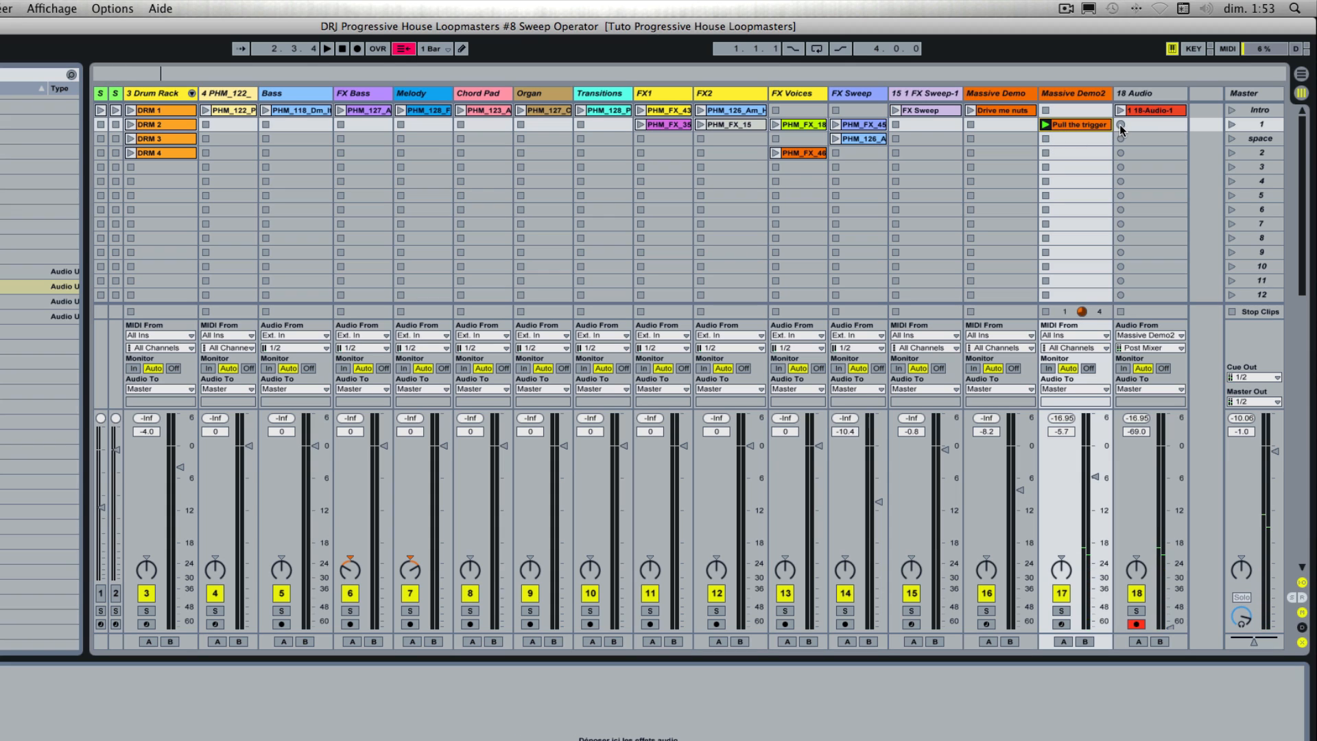
Step: Record the Pull the trigger sound into the audio track's scene 1 slot, and stop the recording and the source clip
left_click(1120, 124)
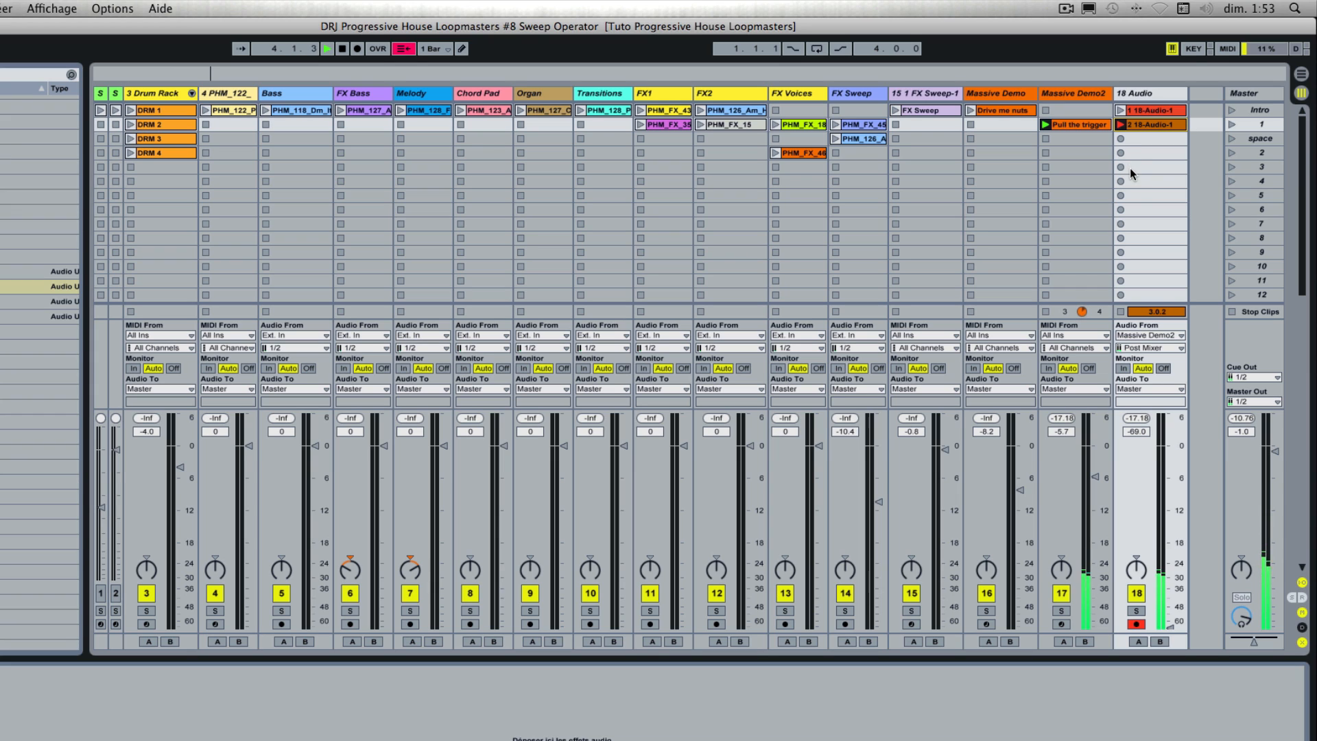
left_click(1120, 312)
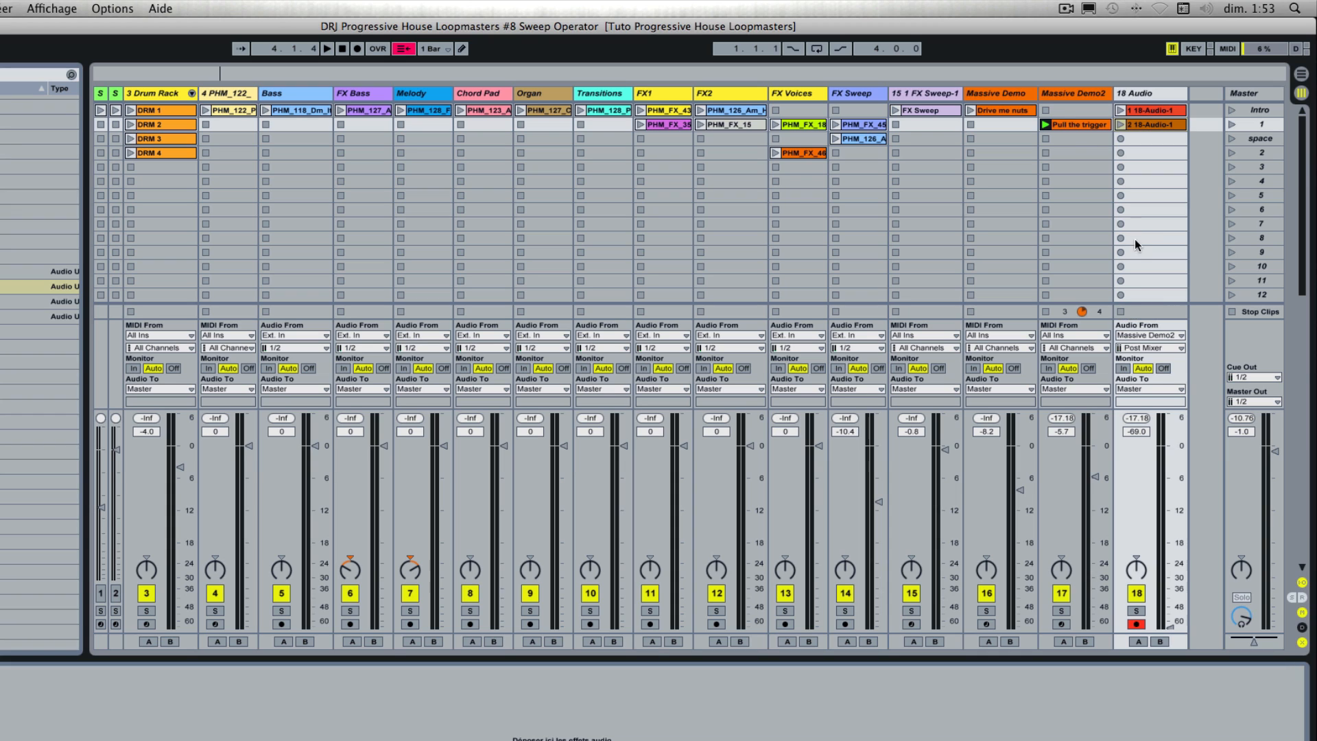
left_click(1046, 139)
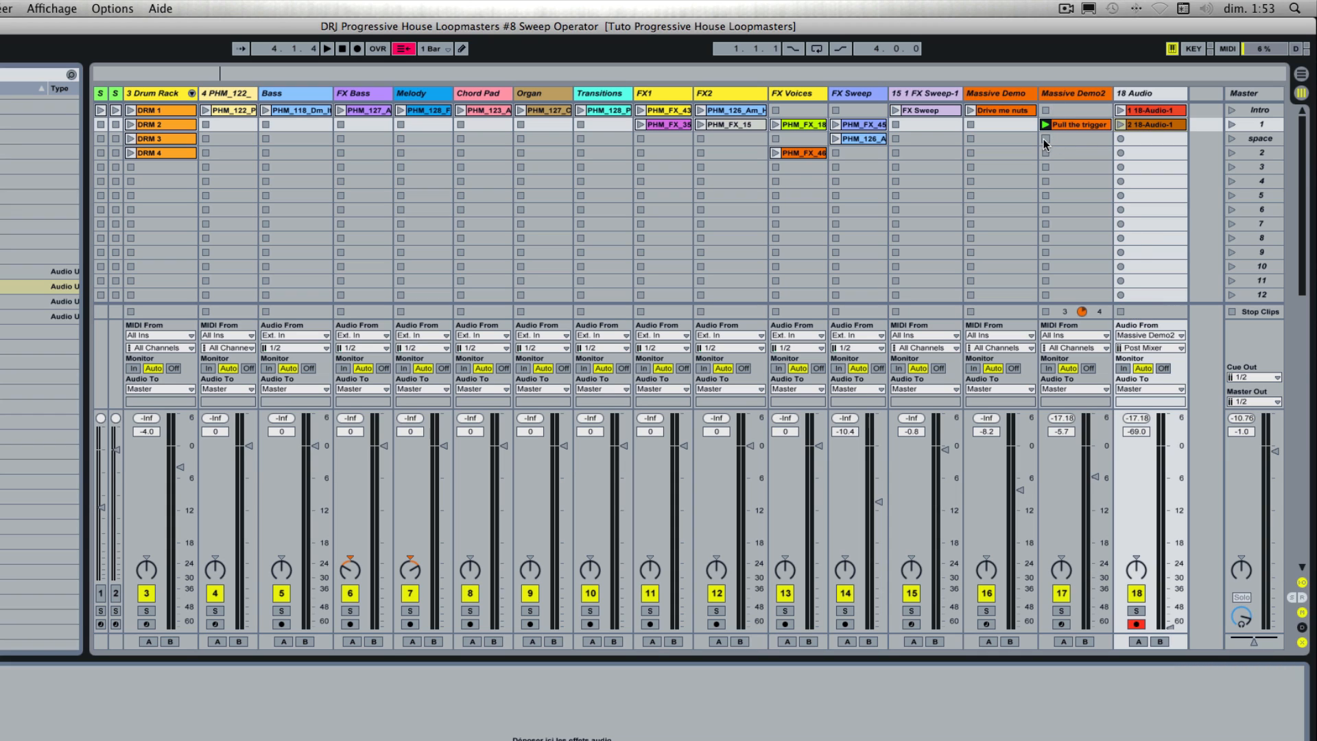
Step: Colour the audio track orange and rename it "Massive audio"
right_click(1145, 94)
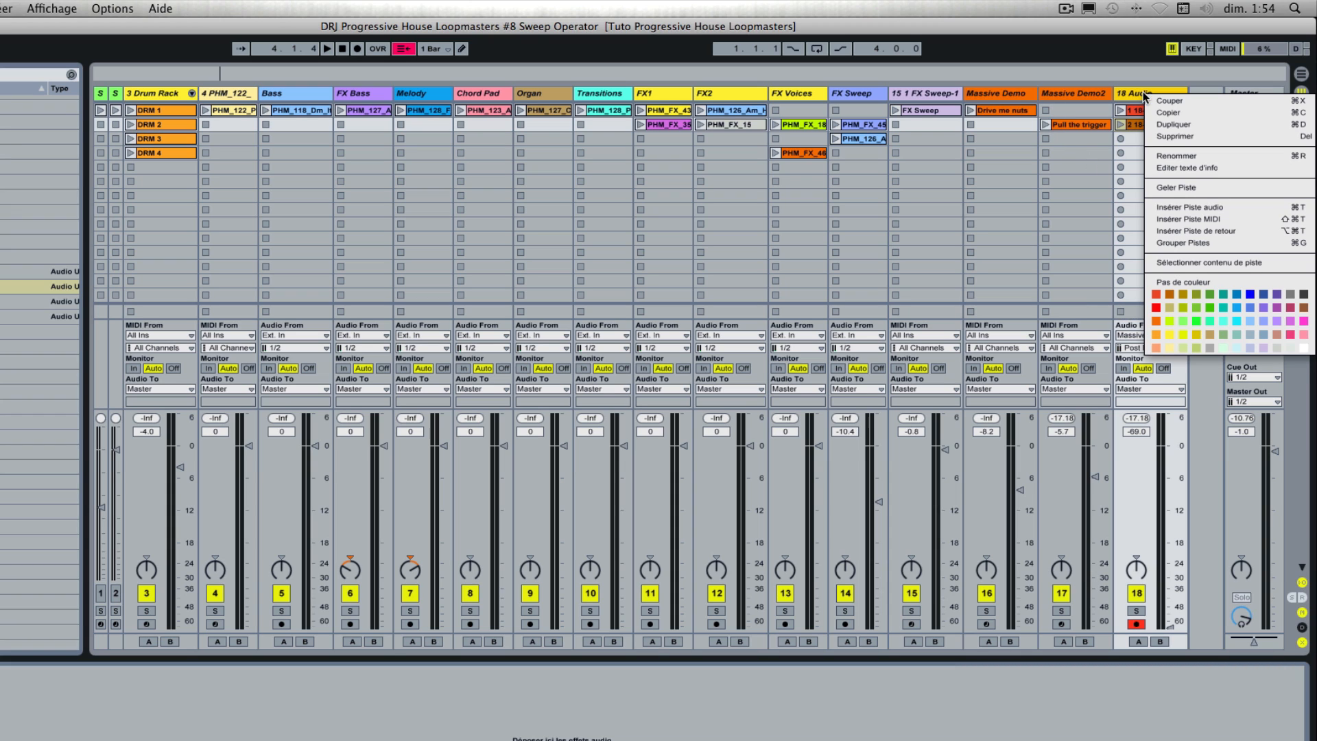
left_click(1155, 321)
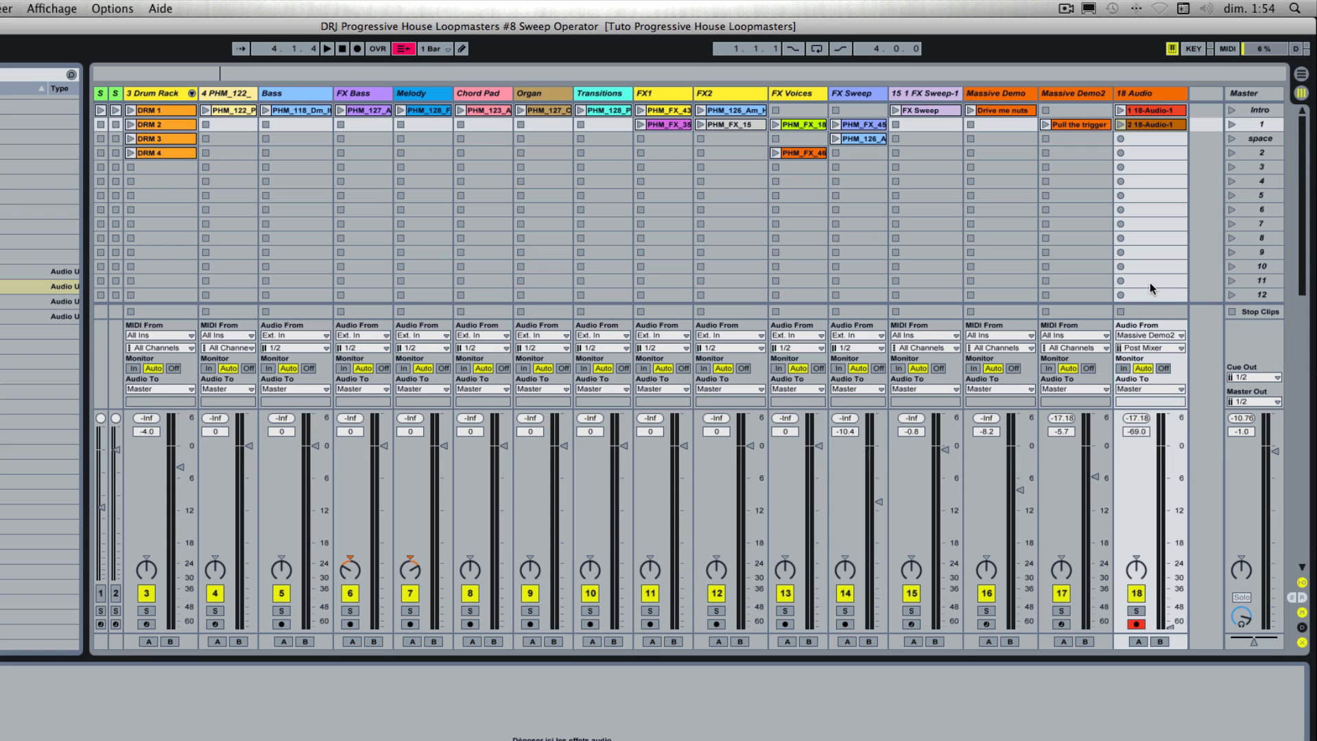
left_click(1156, 97)
key("super+r")
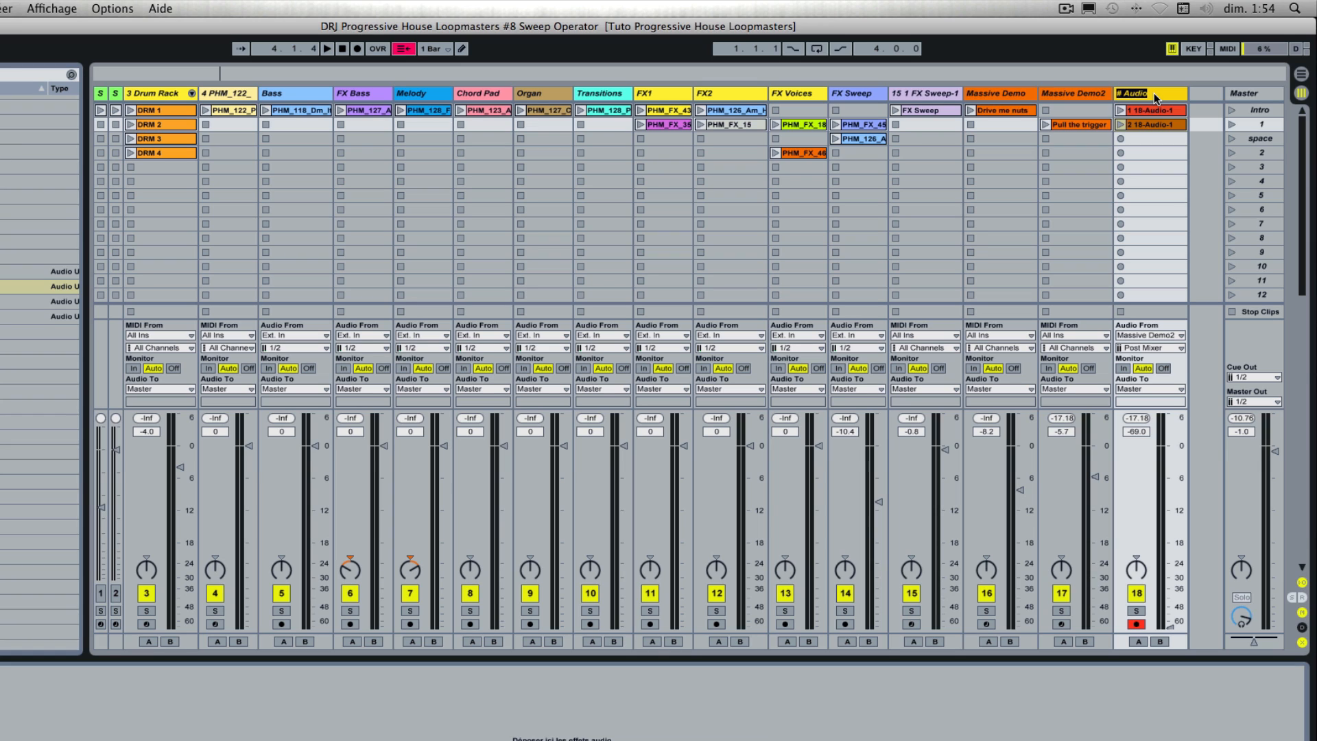
type("Massive au")
Step: Rename the Massive audio track's two recorded clips "Drive me nuts" and "Pull the trigger"
left_click(1144, 110)
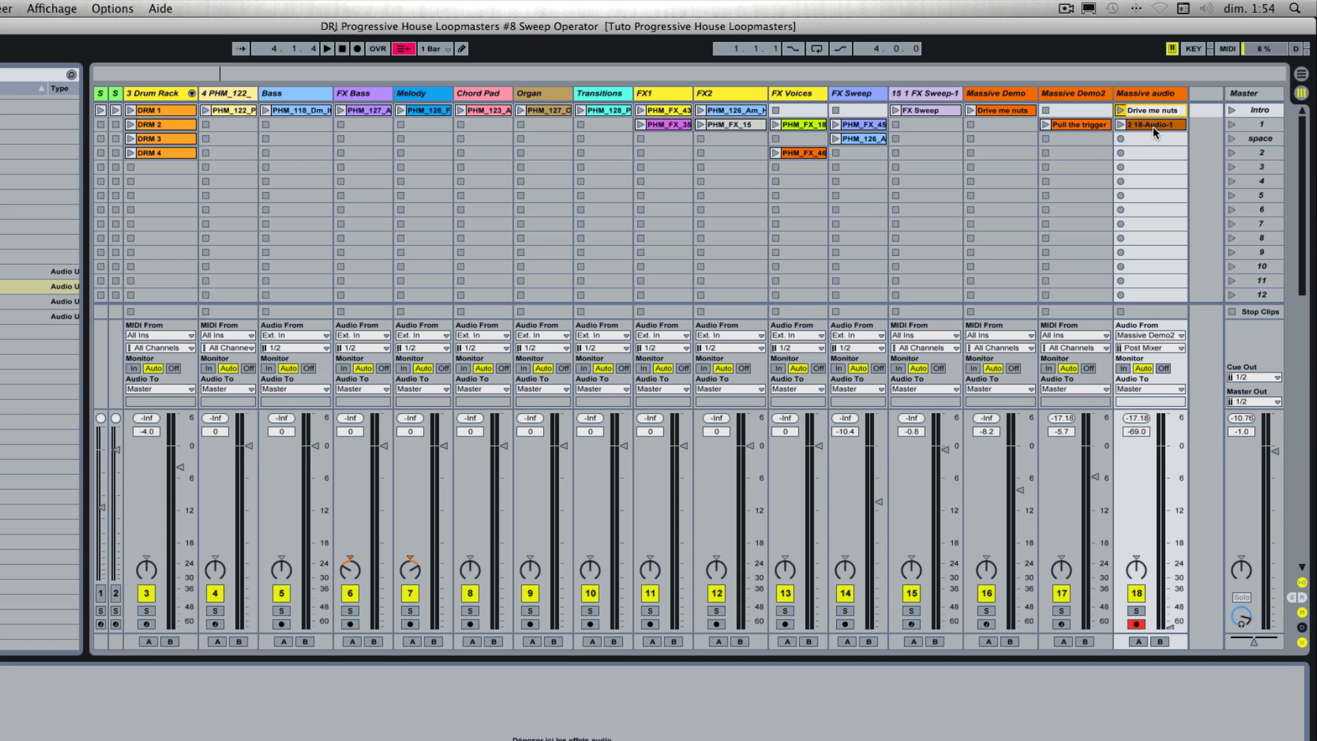
left_click(1154, 126)
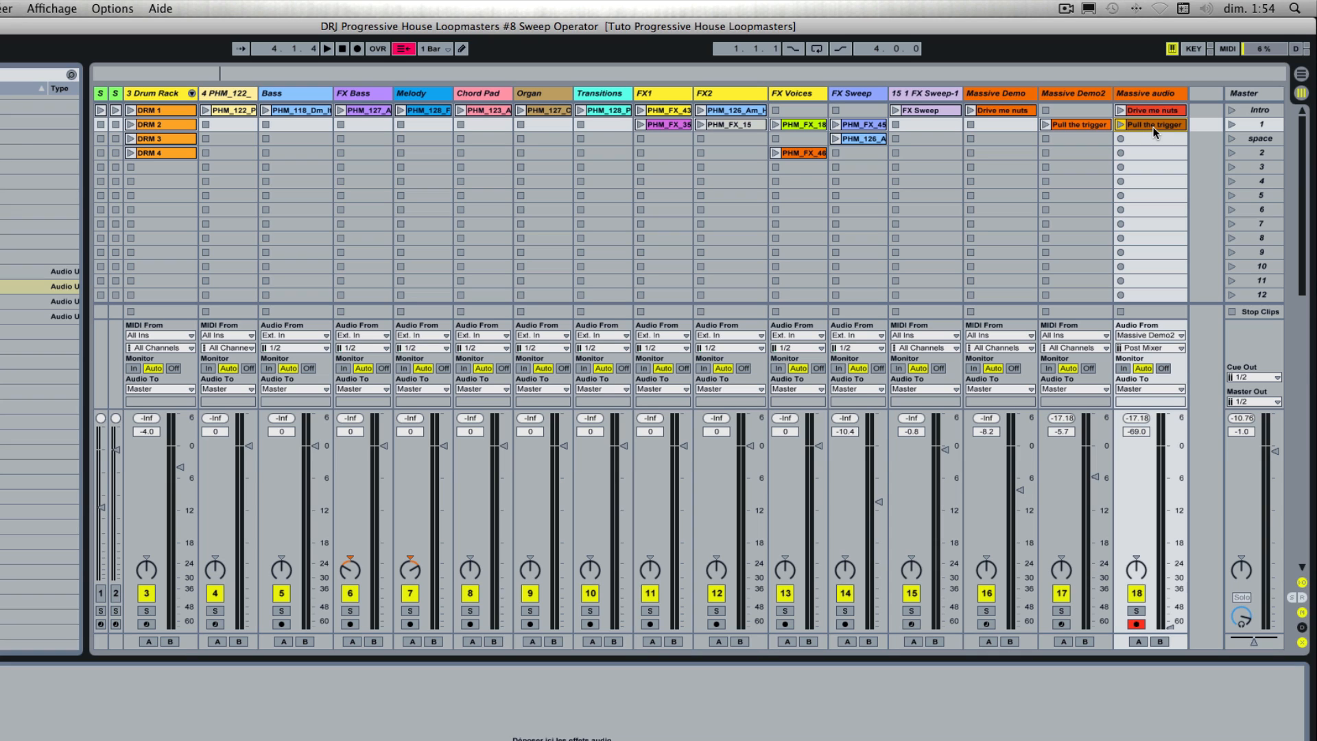
Step: Colour the Drive me nuts and Pull the trigger clips on the Massive audio track orange
key("Up")
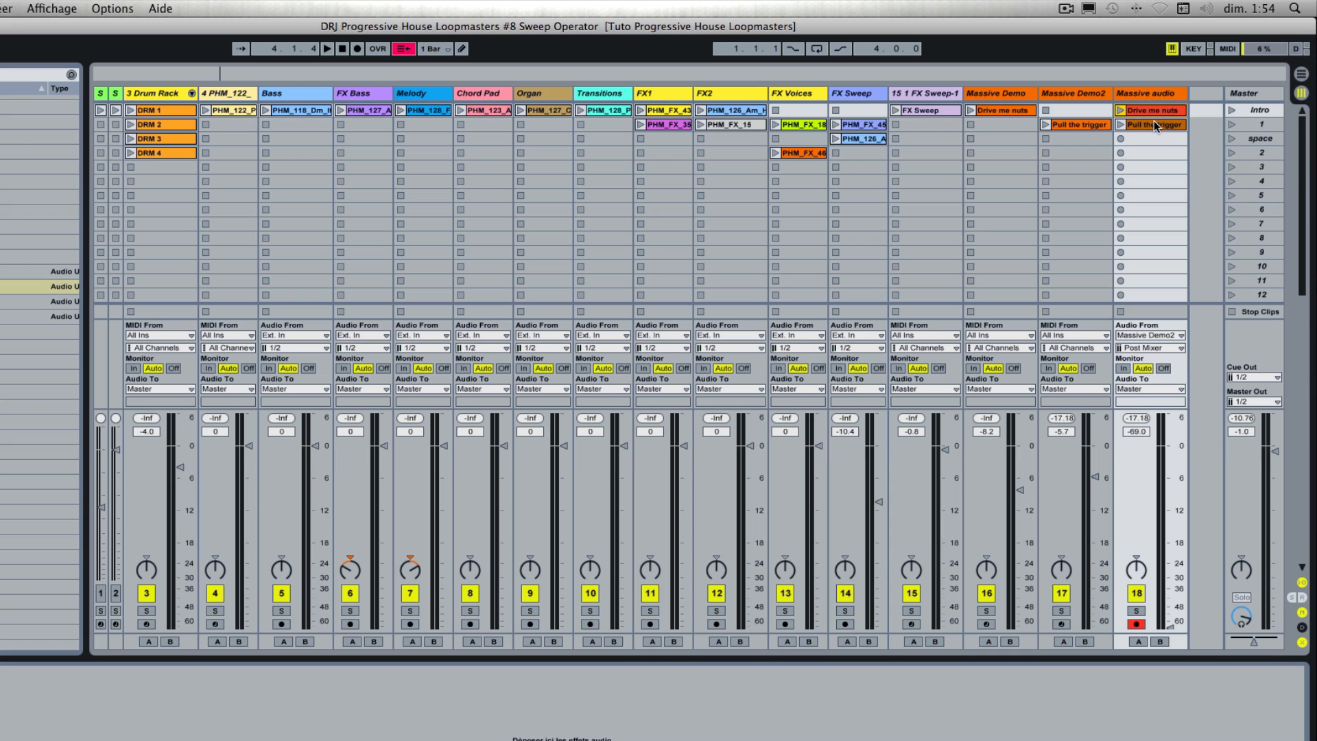
left_click(1155, 126)
right_click(1153, 126)
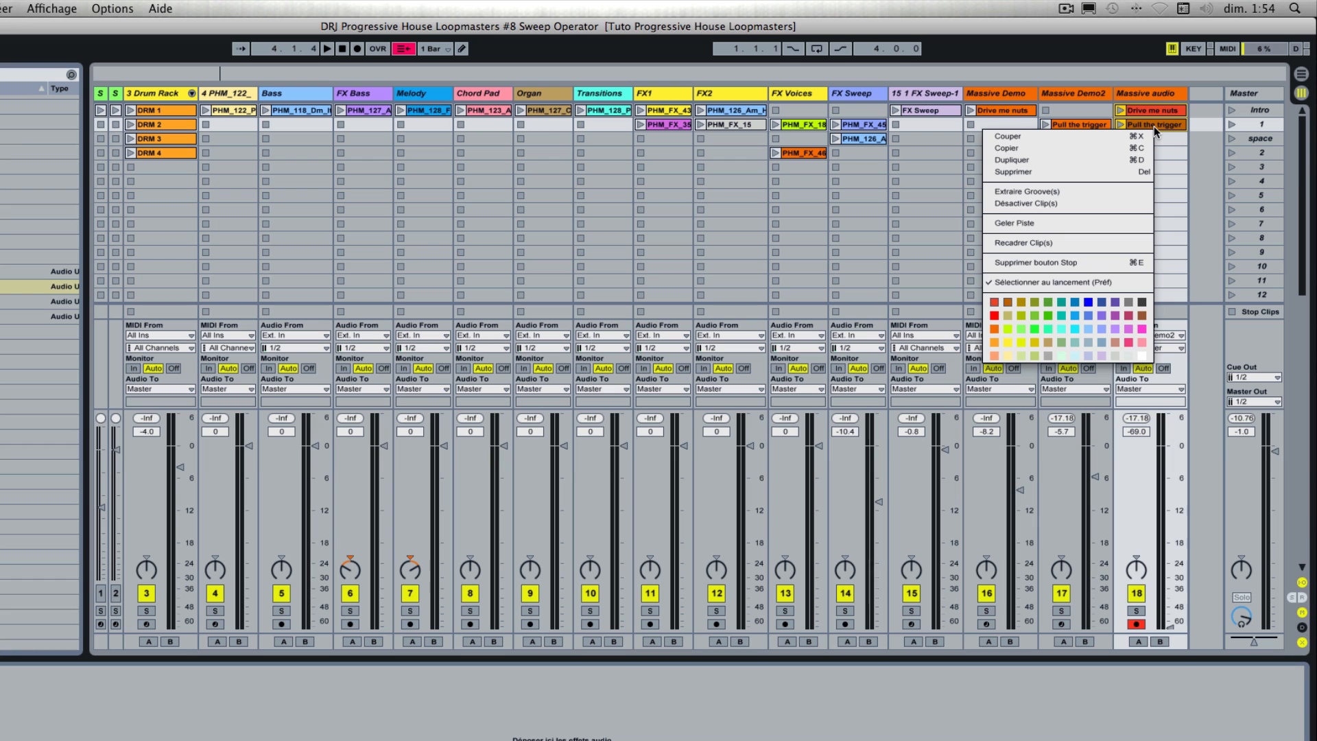
left_click(996, 332)
Step: Delete the Massive Demo and Massive Demo2 tracks
left_click(1021, 96)
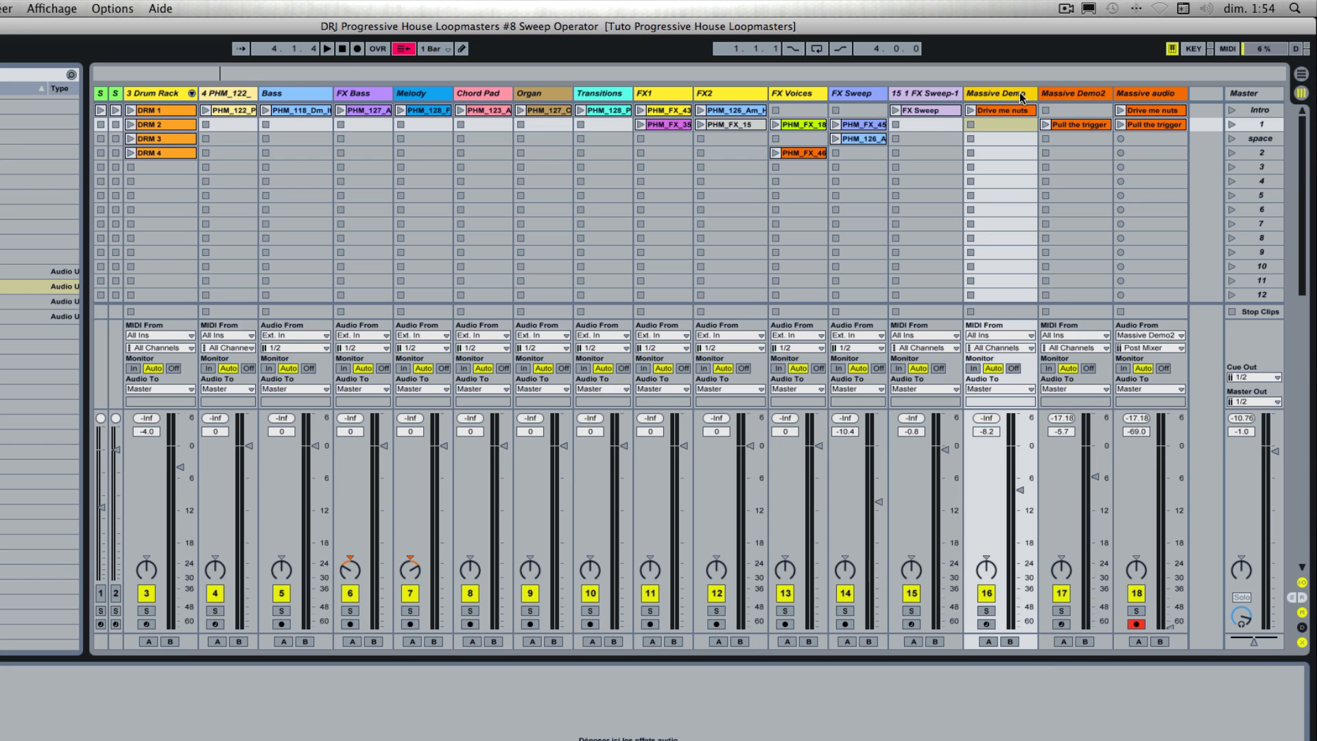
key("Delete")
key("Delete")
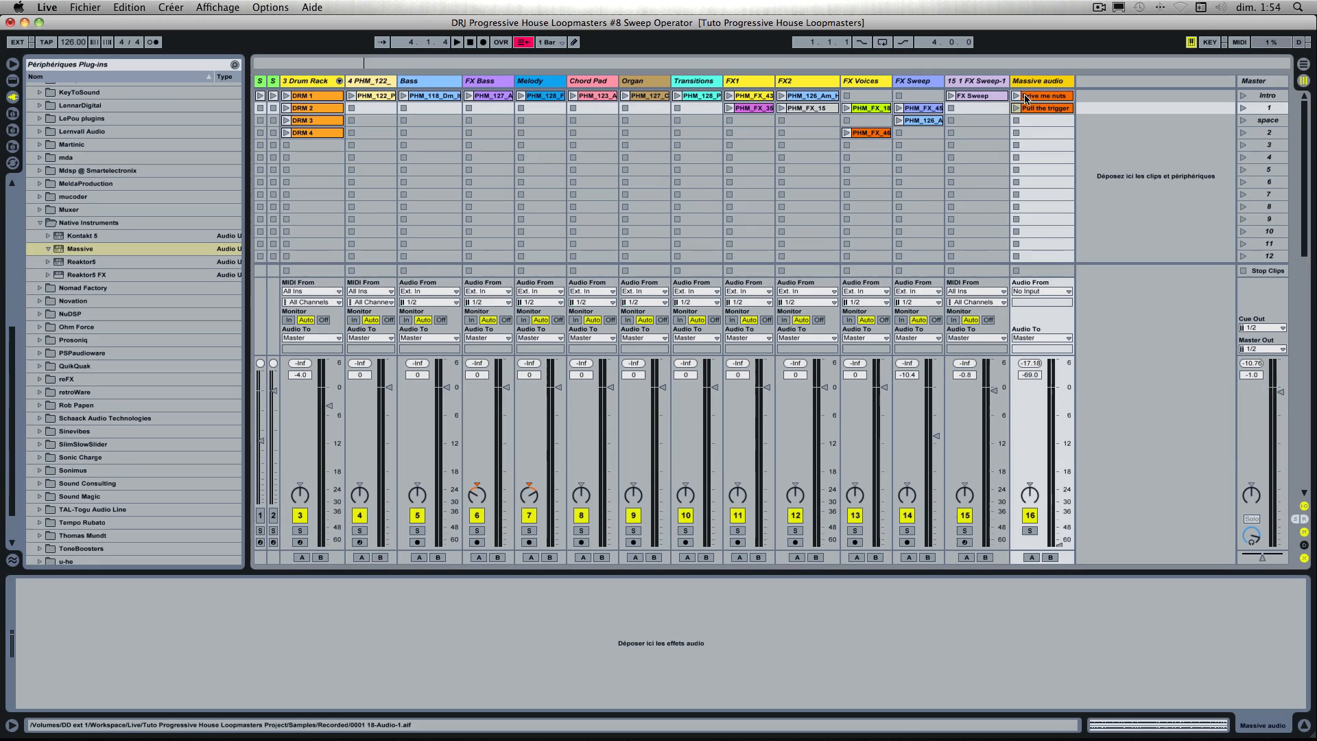
Step: View both recorded clips' waveforms and set the Massive audio track's volume to -9.7 dB
double_click(991, 109)
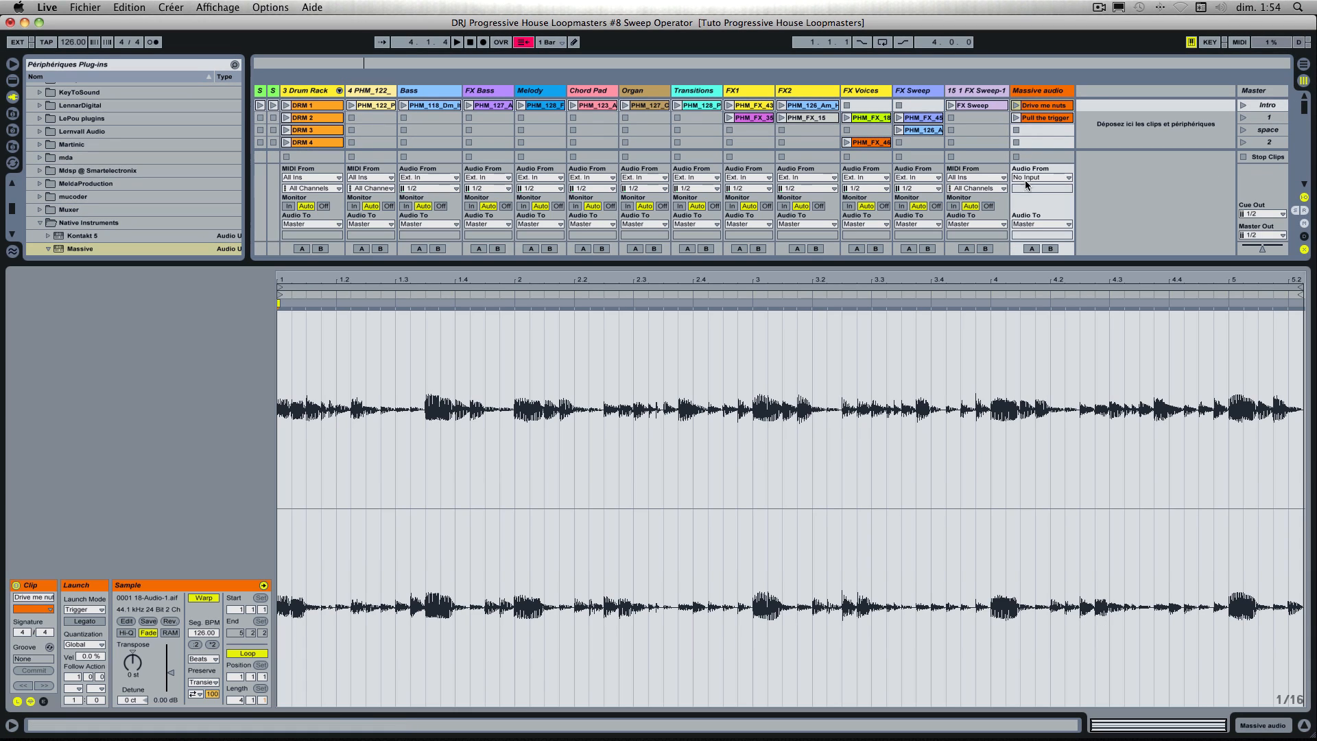
double_click(1044, 119)
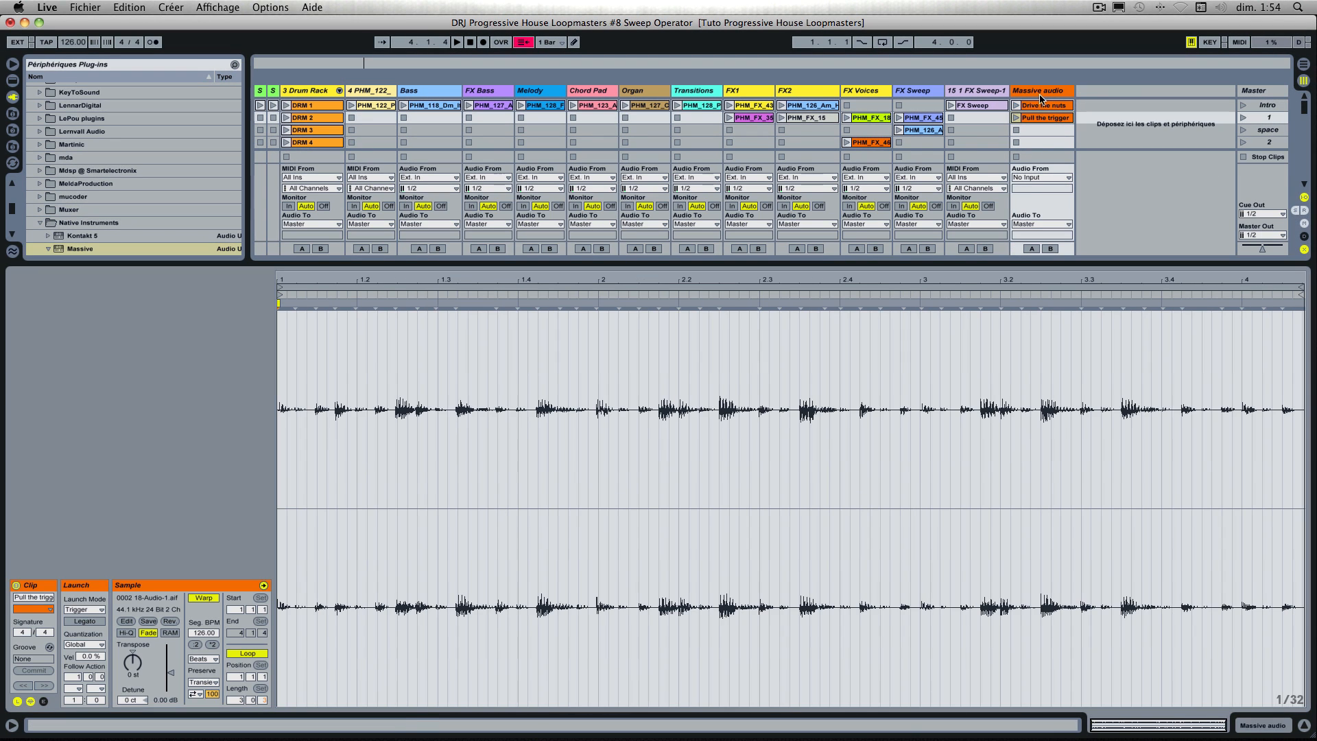
double_click(1042, 90)
left_click(1063, 415)
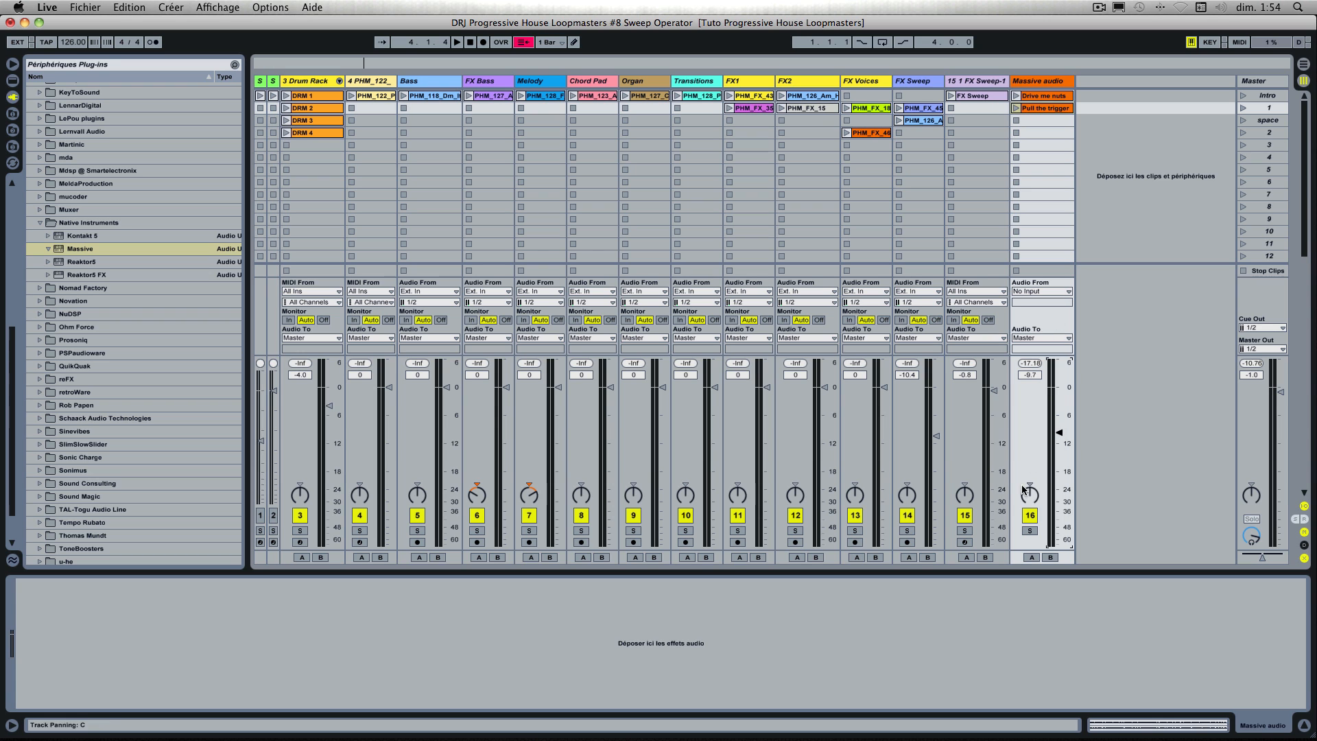
Step: Launch the Drive me nuts clip and raise its clip gain to 9.06 dB
left_click(1016, 96)
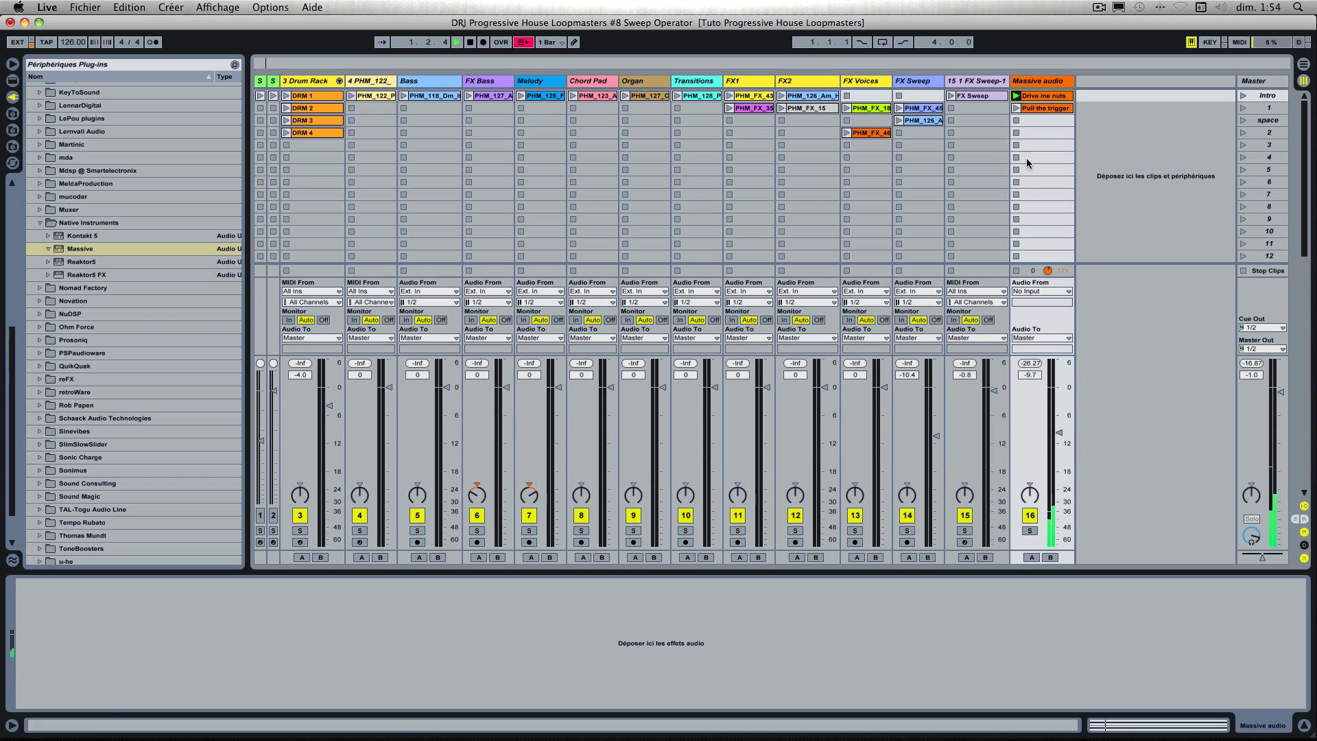
double_click(1043, 96)
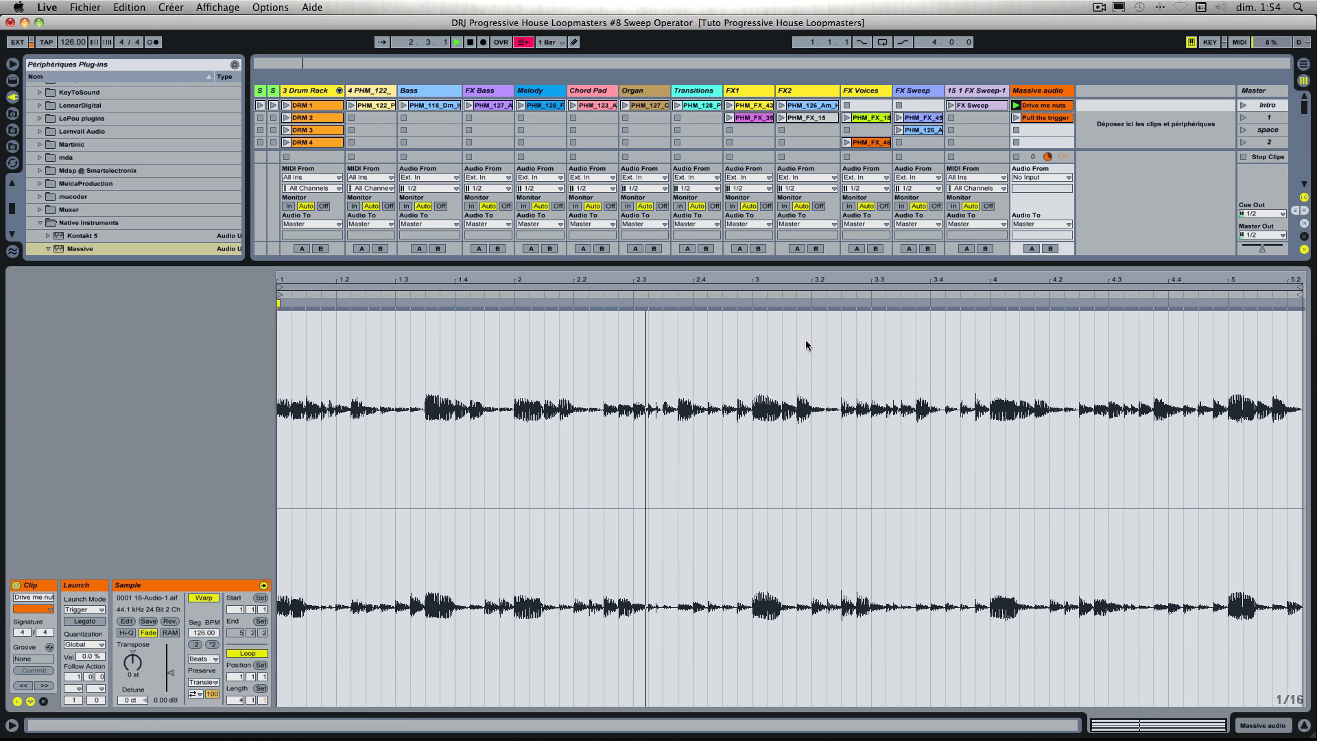
left_click_drag(169, 650, 170, 649)
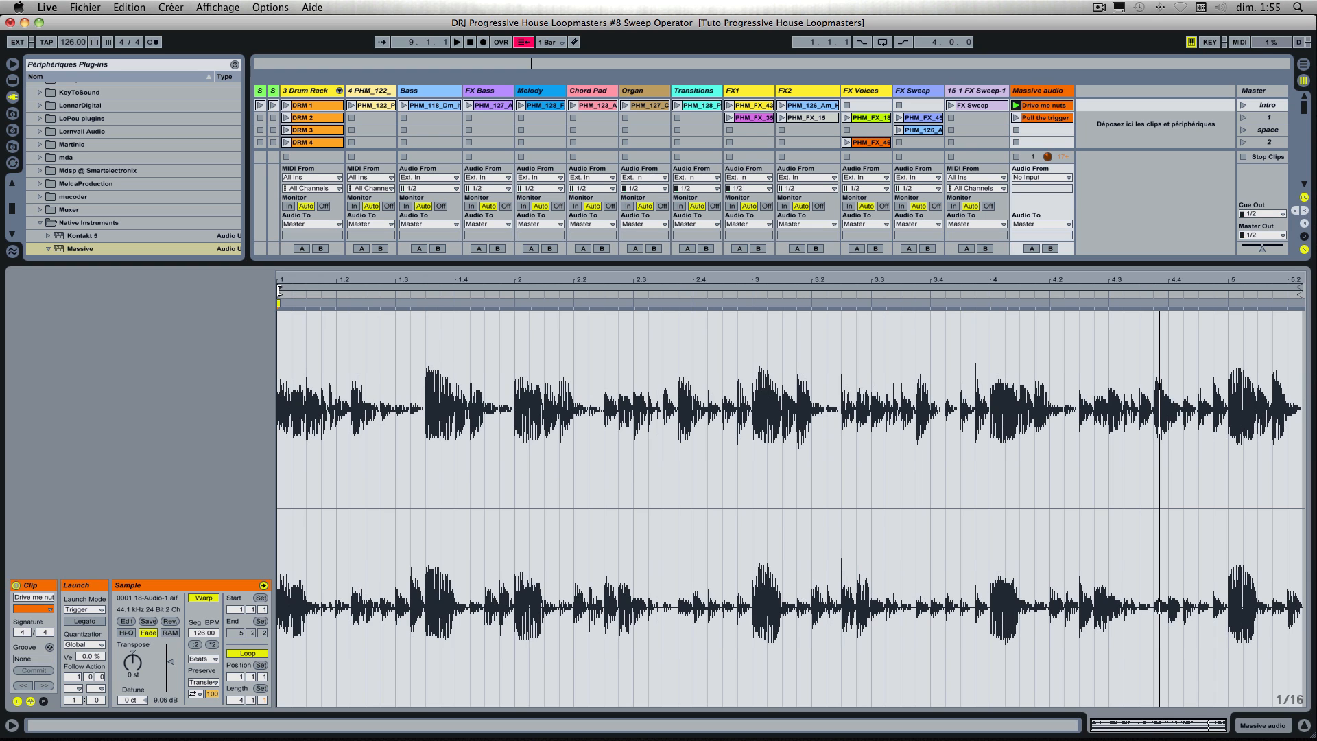
Step: Shorten the Drive me nuts clip's loop to the one bar from 3.1.1 to 4.1.1 and replay it
mouse_move(279, 290)
left_mouse_down()
mouse_move(706, 290)
mouse_move(755, 343)
left_mouse_up()
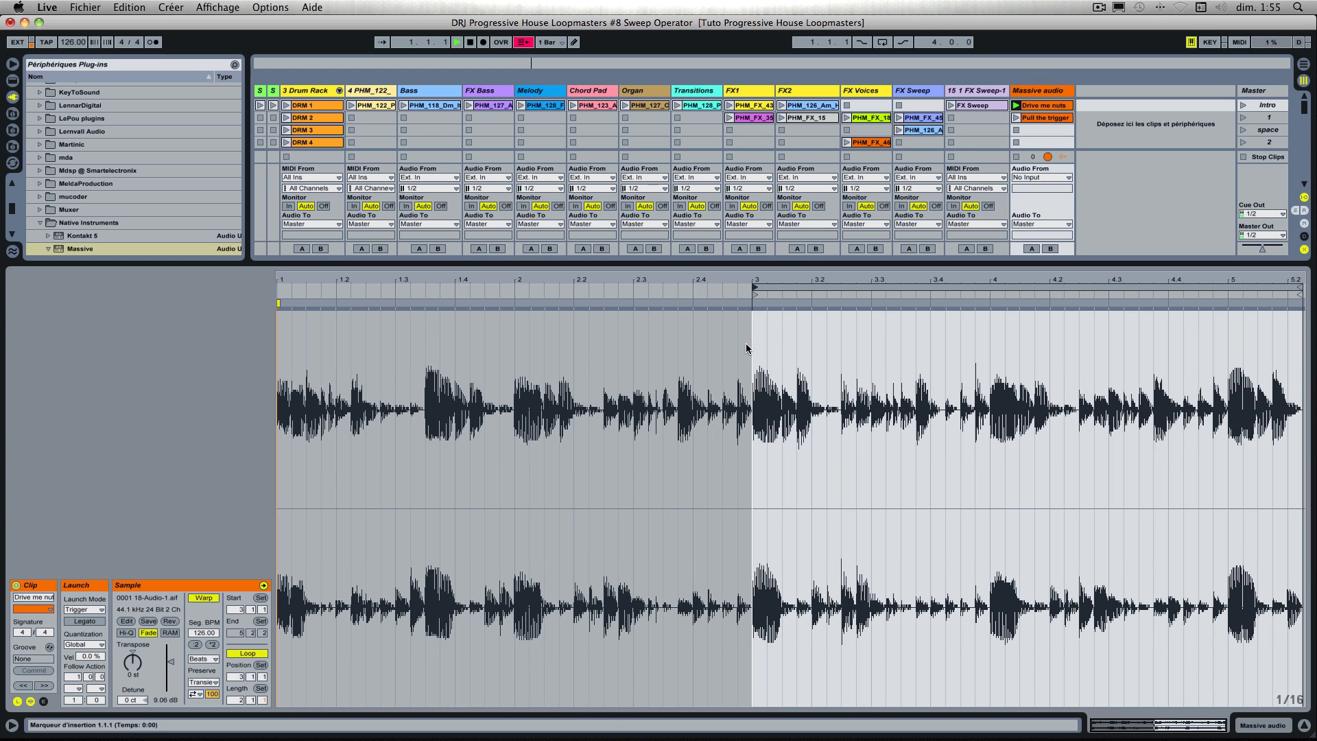
key("space")
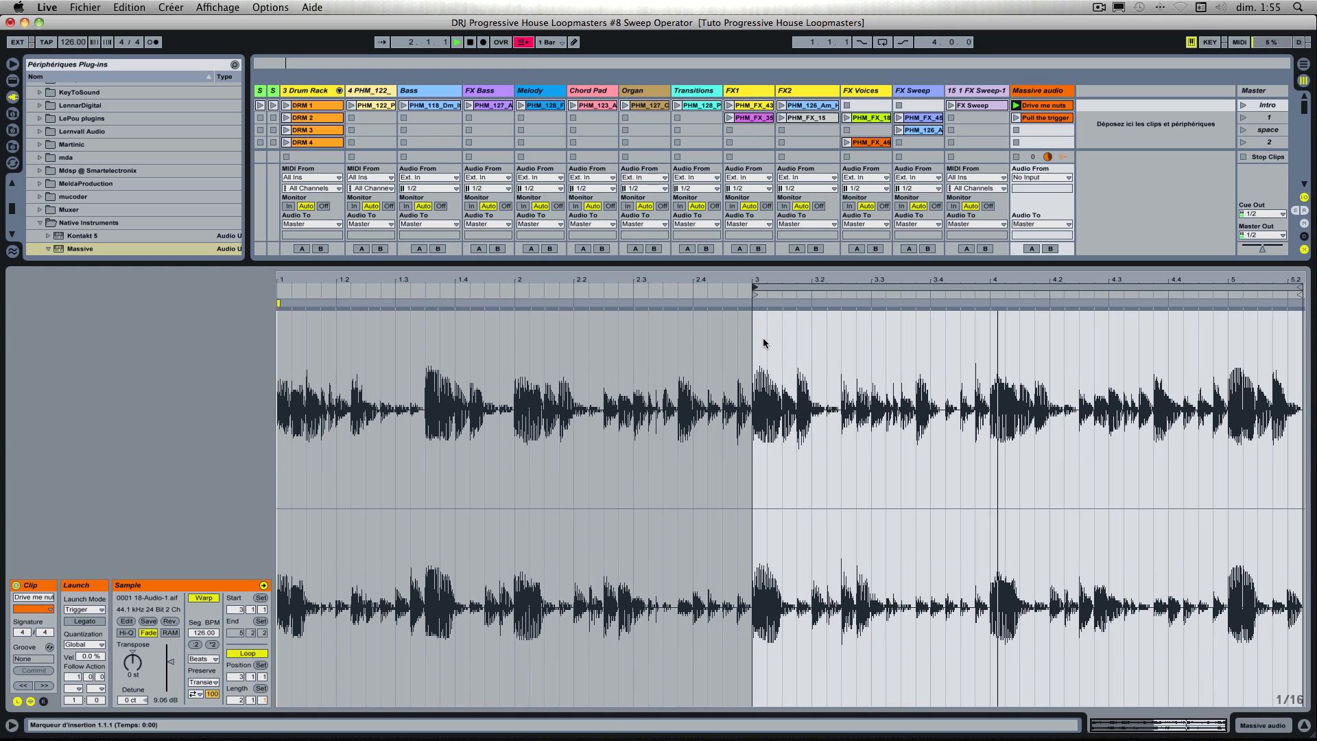
left_click_drag(1298, 291, 988, 314)
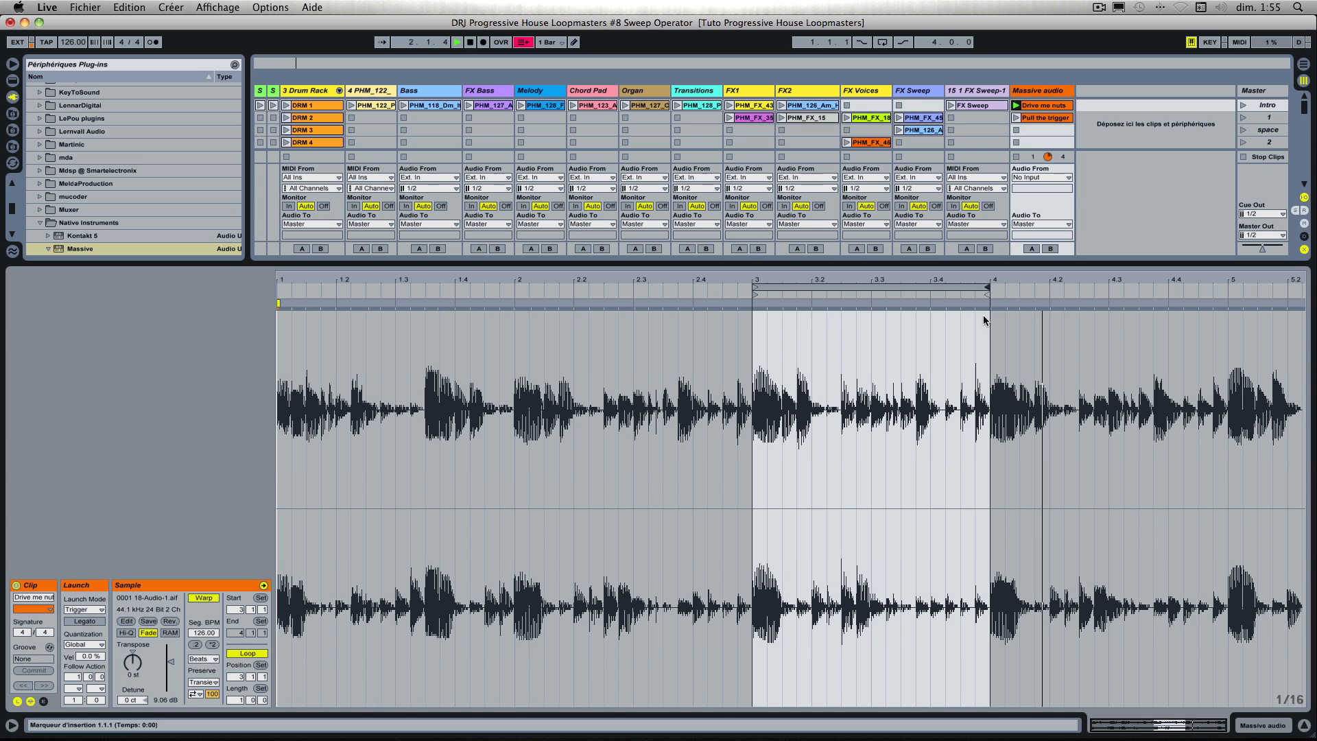
key("space")
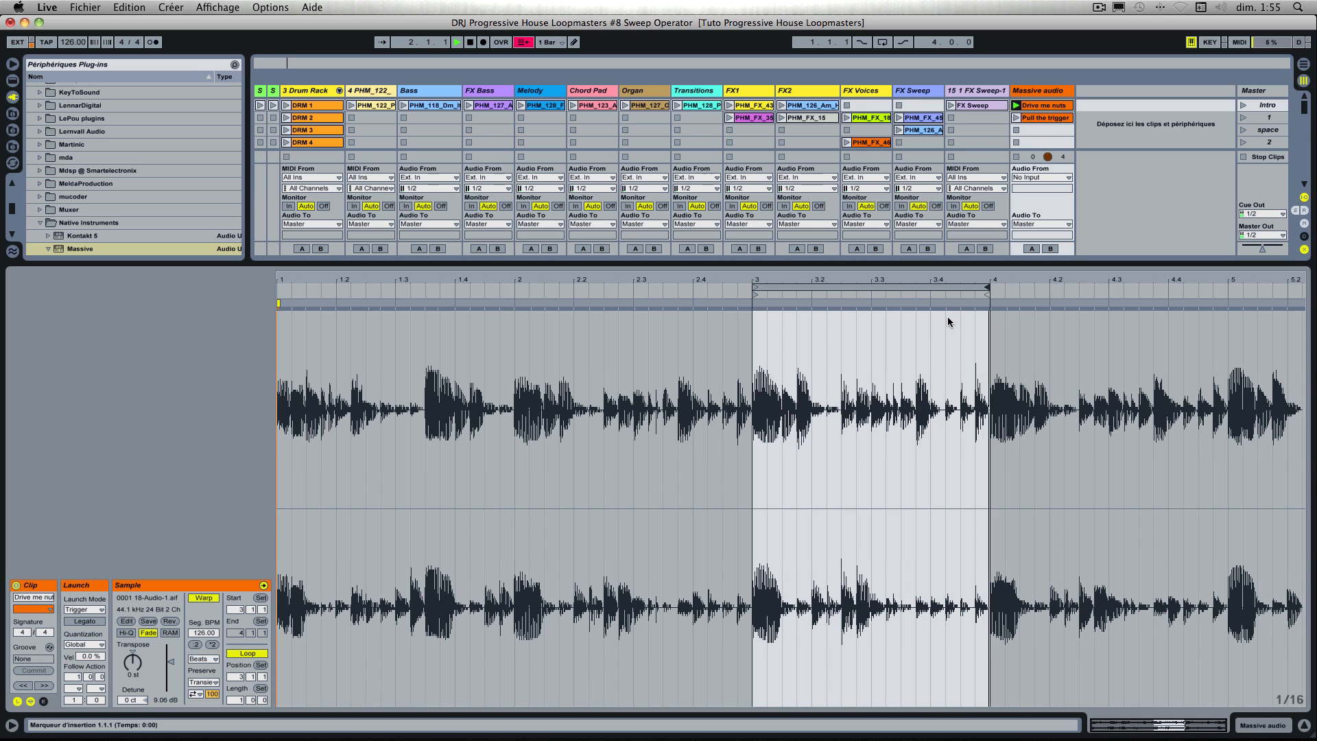
Step: Crop the Drive me nuts sample to its loop and audition the result, stopping playback at the end
key("space")
right_click(909, 315)
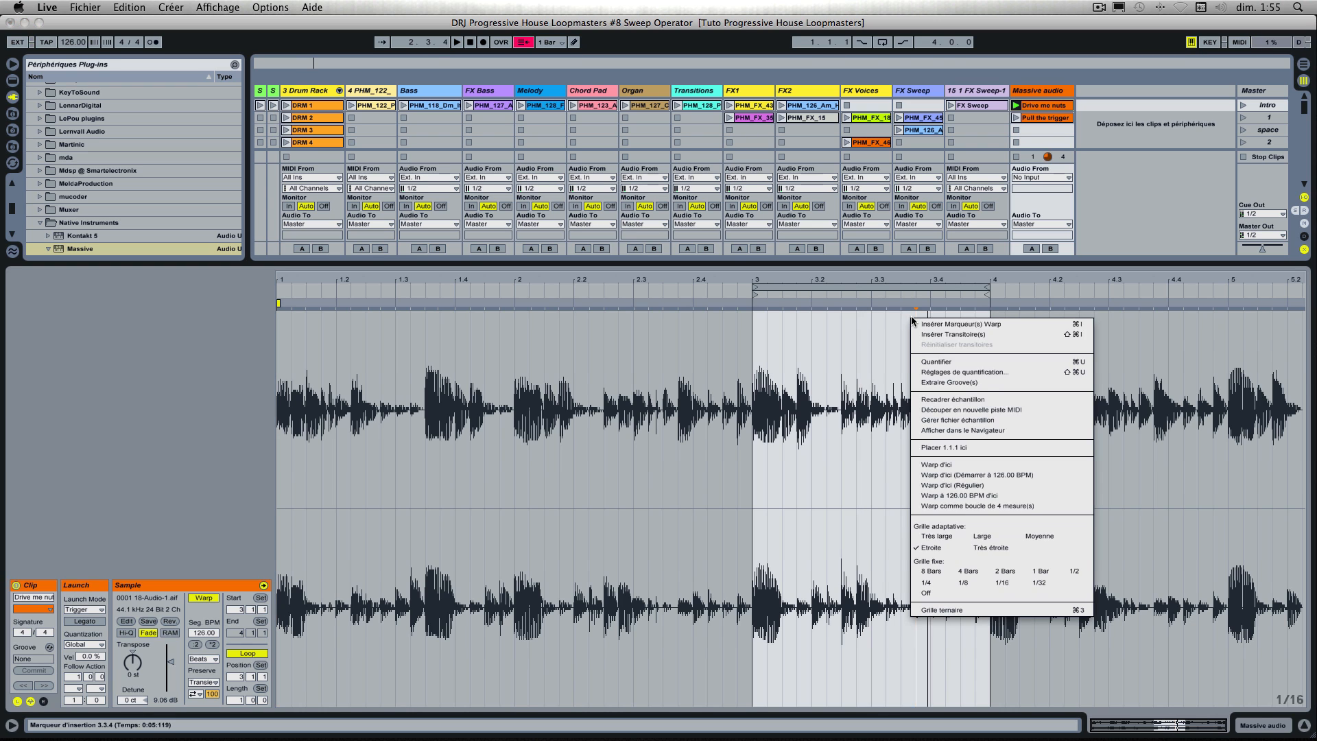
left_click(979, 400)
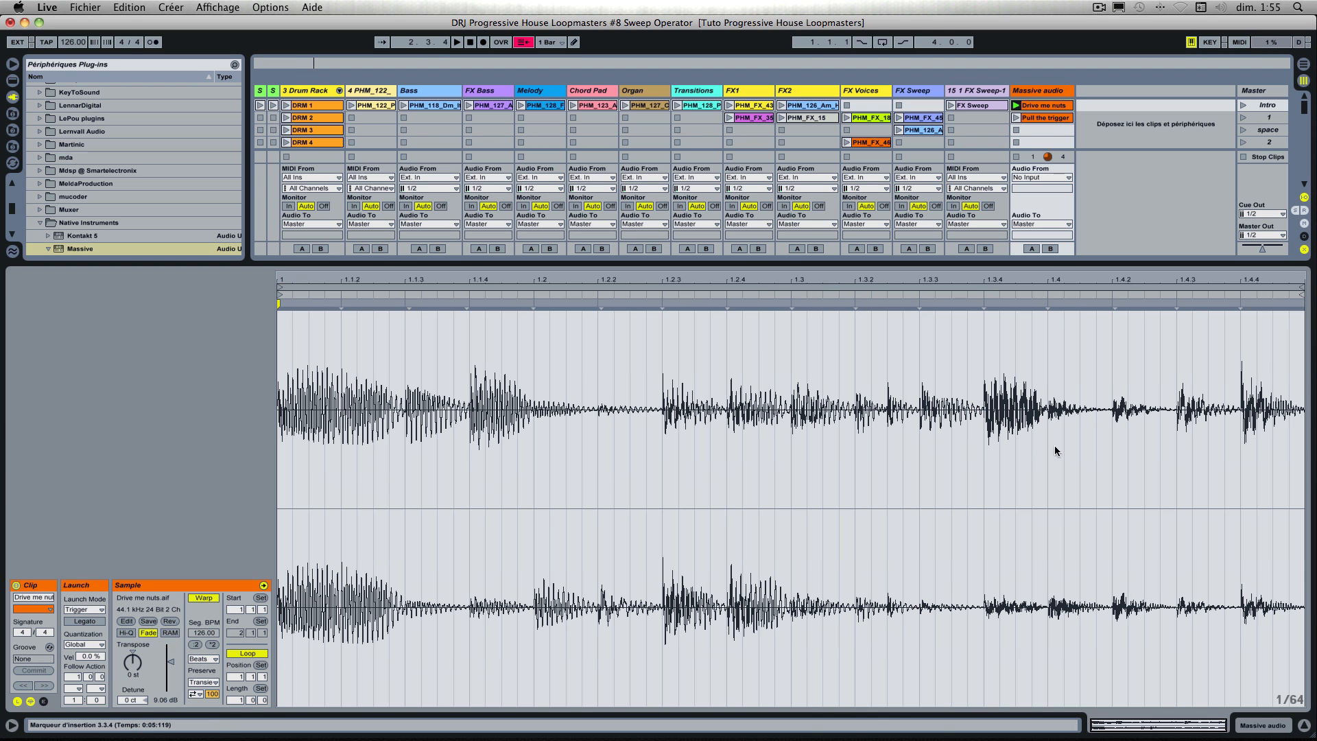
key("space")
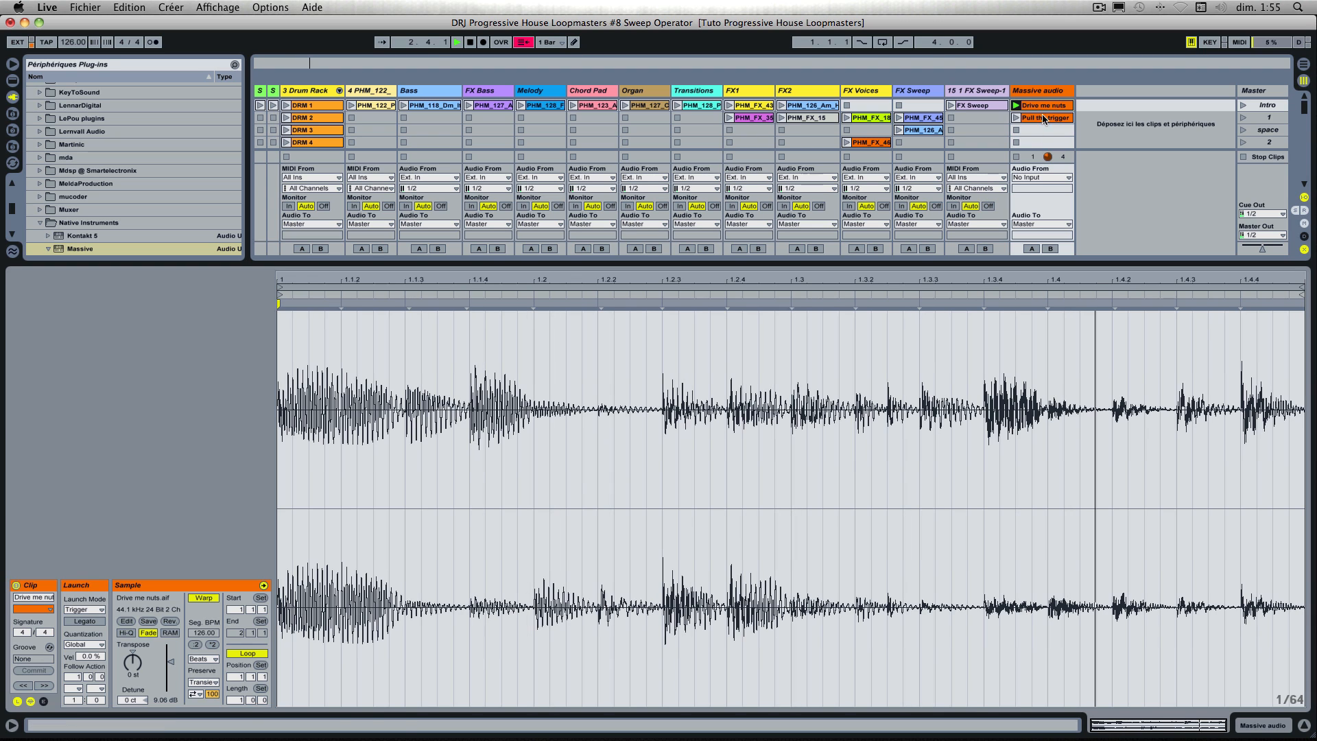
key("space")
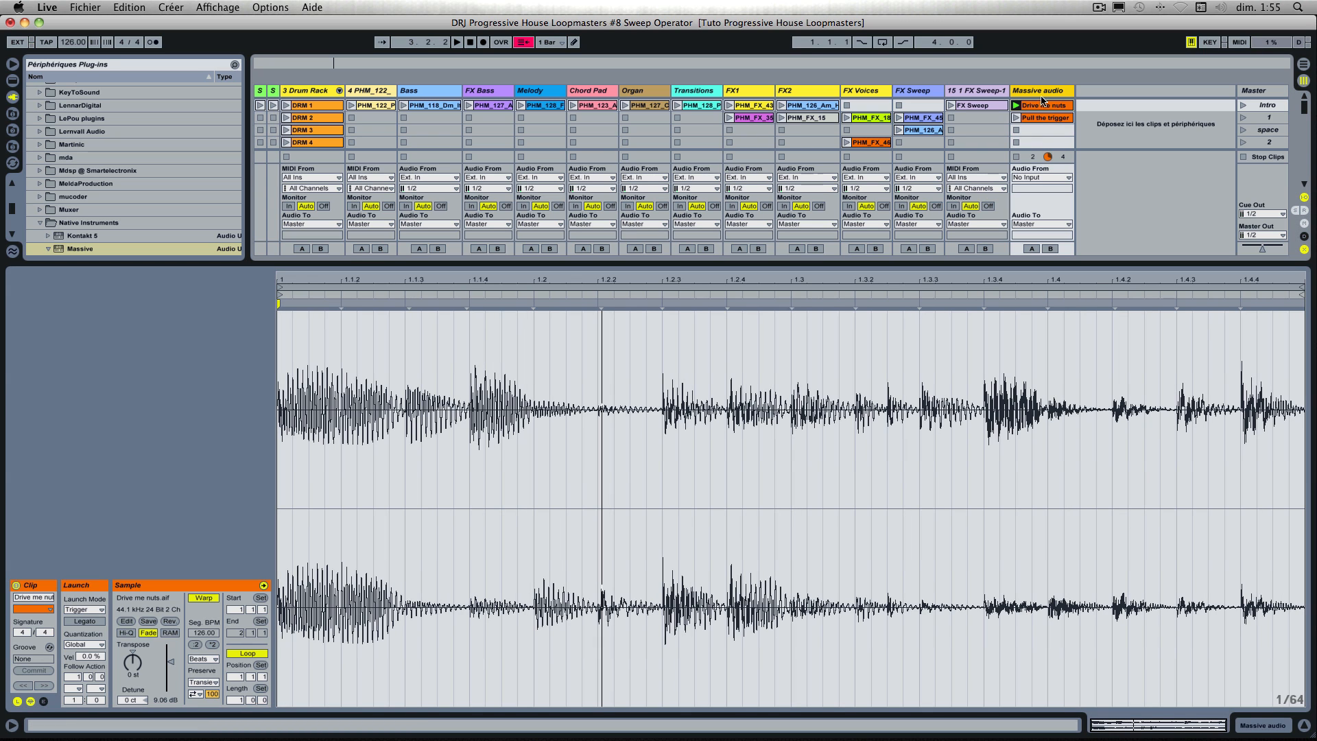
Step: Launch the Pull the trigger clip and raise its clip gain to 11.3 dB
left_click(1035, 117)
left_click(1017, 118)
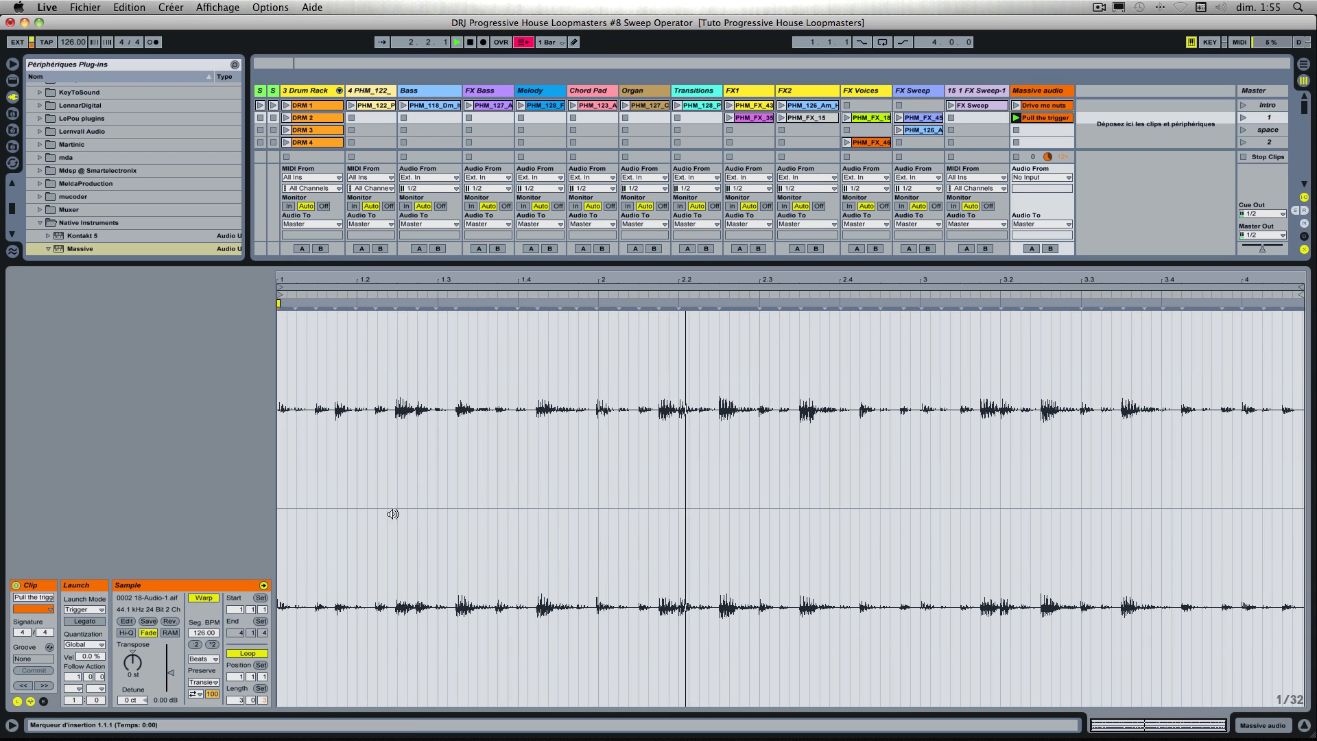
left_click_drag(171, 673, 170, 663)
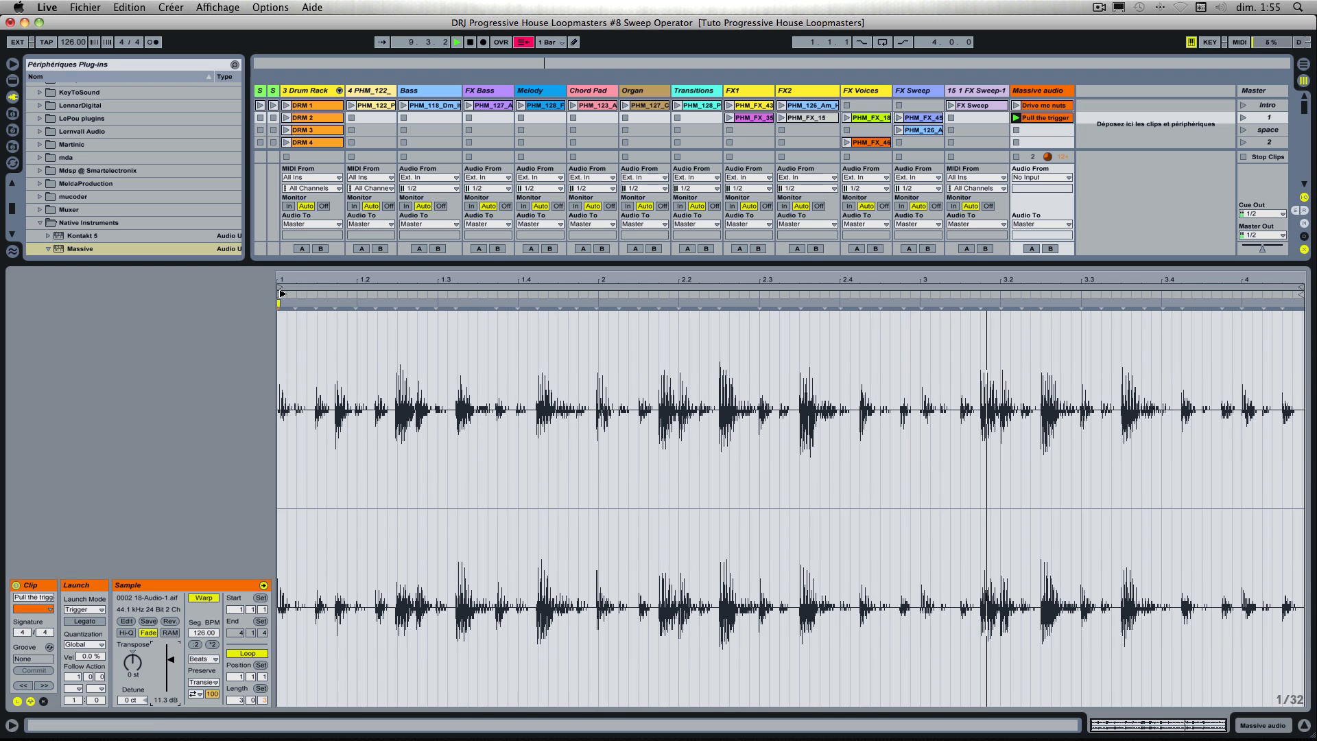
Step: Shorten the Pull the trigger clip's loop to the one bar from 2.3.3 to 3.3.3, and stop the clip and playback
left_click_drag(283, 291, 721, 332)
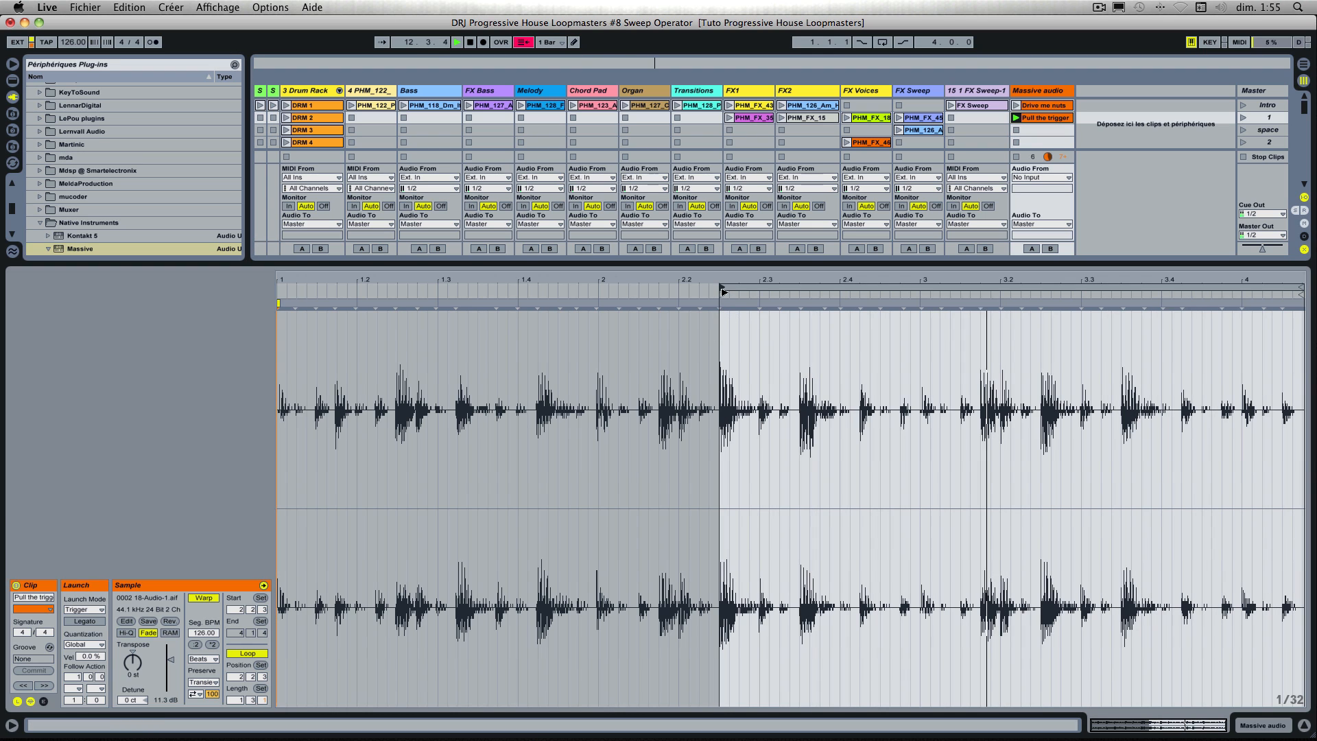
left_click_drag(721, 292, 801, 307)
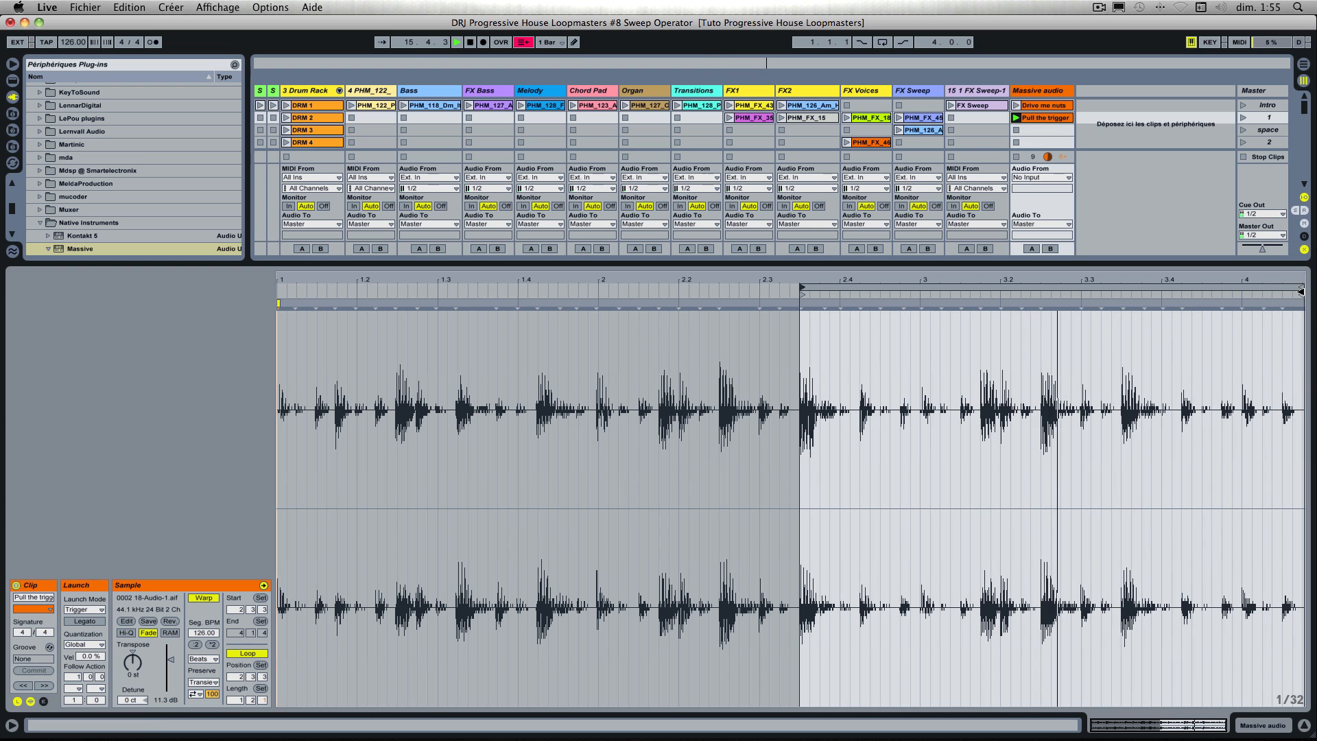
mouse_move(1302, 291)
left_mouse_down()
mouse_move(1125, 301)
mouse_move(1163, 303)
left_mouse_up()
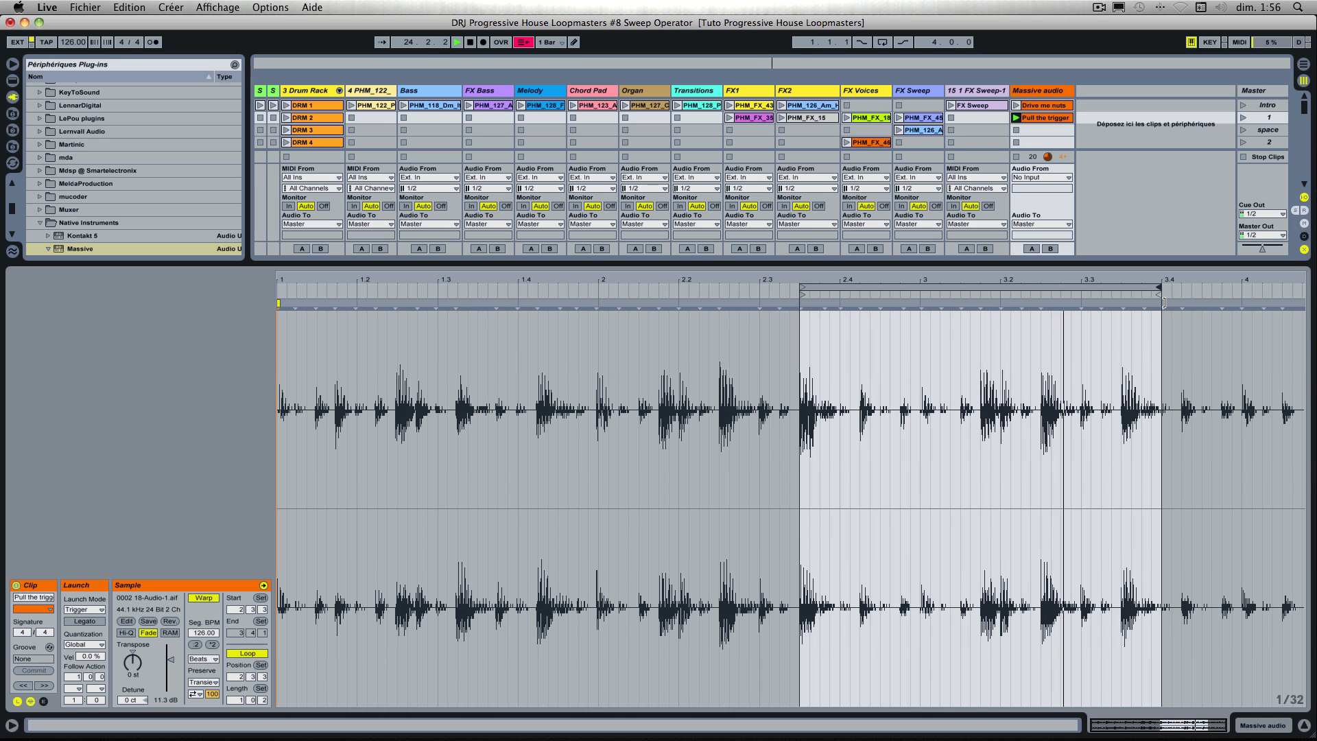
left_click_drag(1163, 302, 1119, 299)
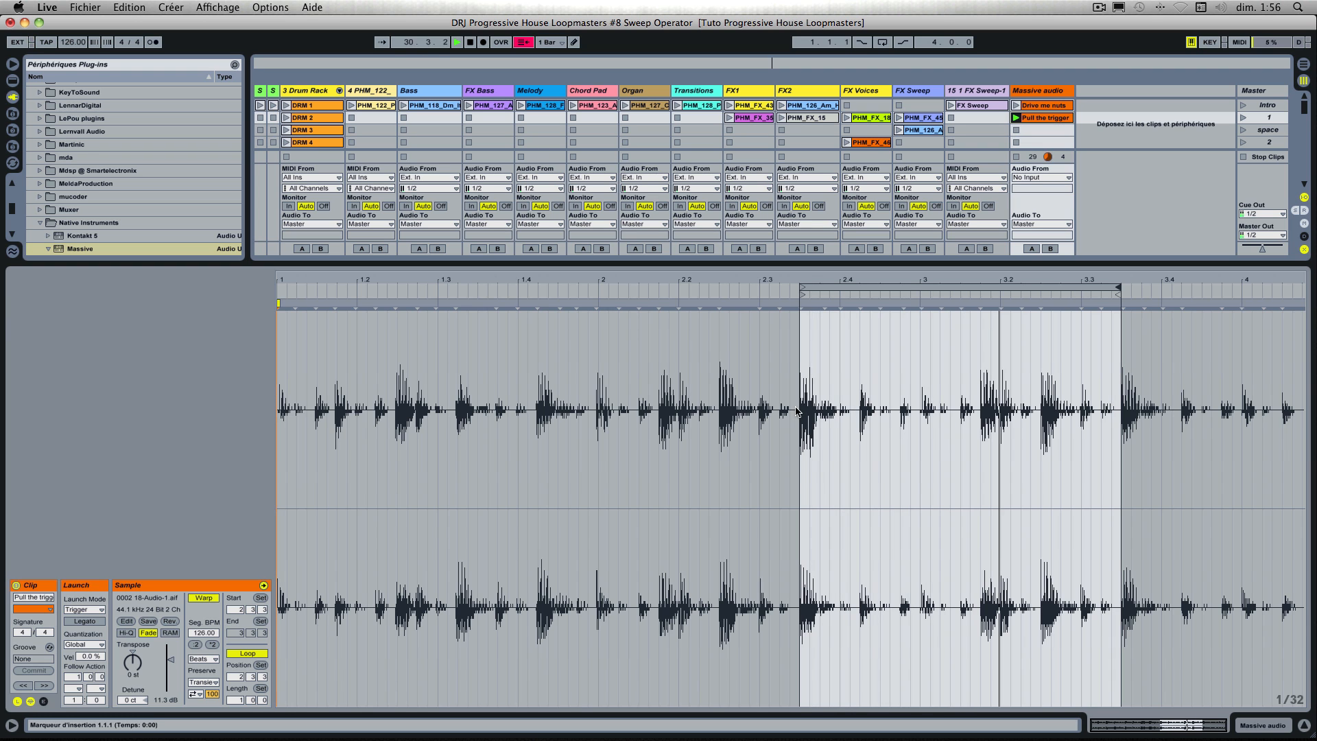
mouse_move(813, 280)
left_mouse_down()
mouse_move(813, 364)
mouse_move(826, 370)
mouse_move(813, 280)
left_mouse_up()
mouse_move(1125, 280)
left_mouse_down()
mouse_move(1125, 384)
mouse_move(1125, 275)
left_mouse_up()
left_click(1016, 130)
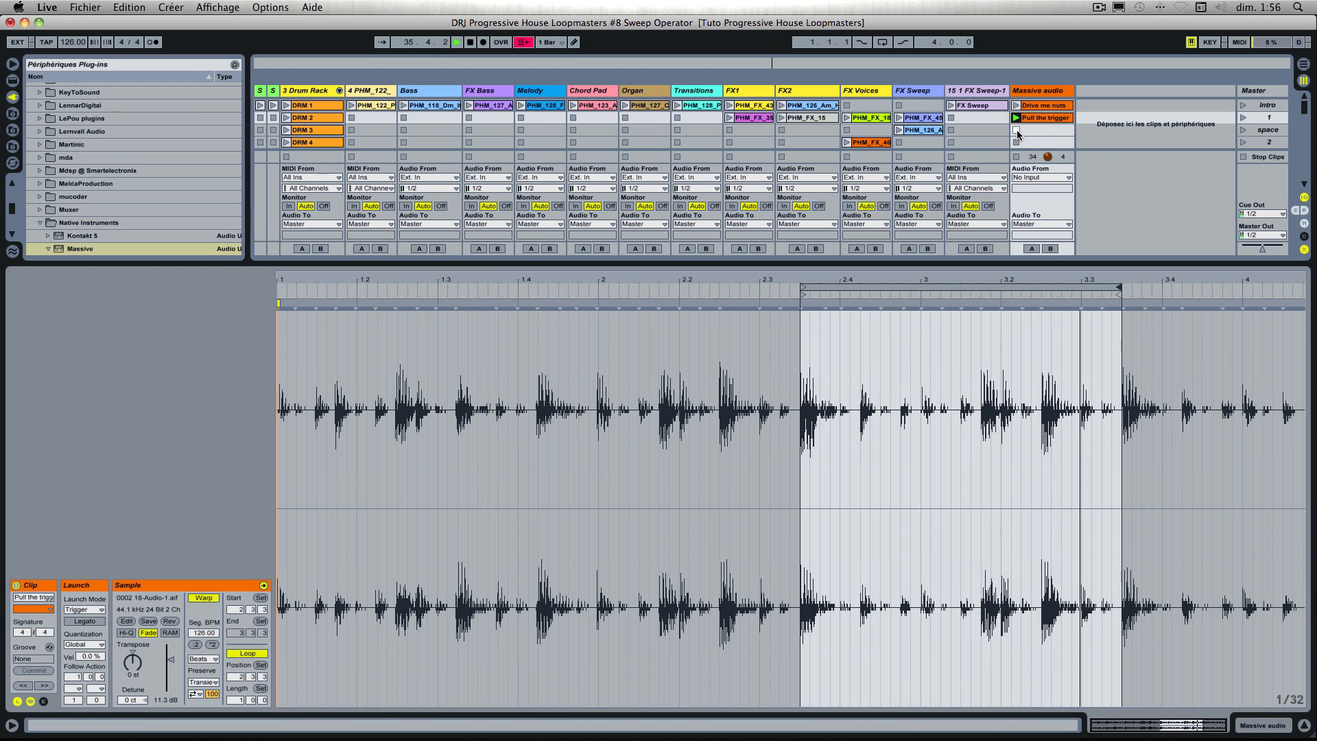
key("space")
Step: Insert a new MIDI track after Massive audio and load the Massive synth on it in demo mode
left_click(1043, 92)
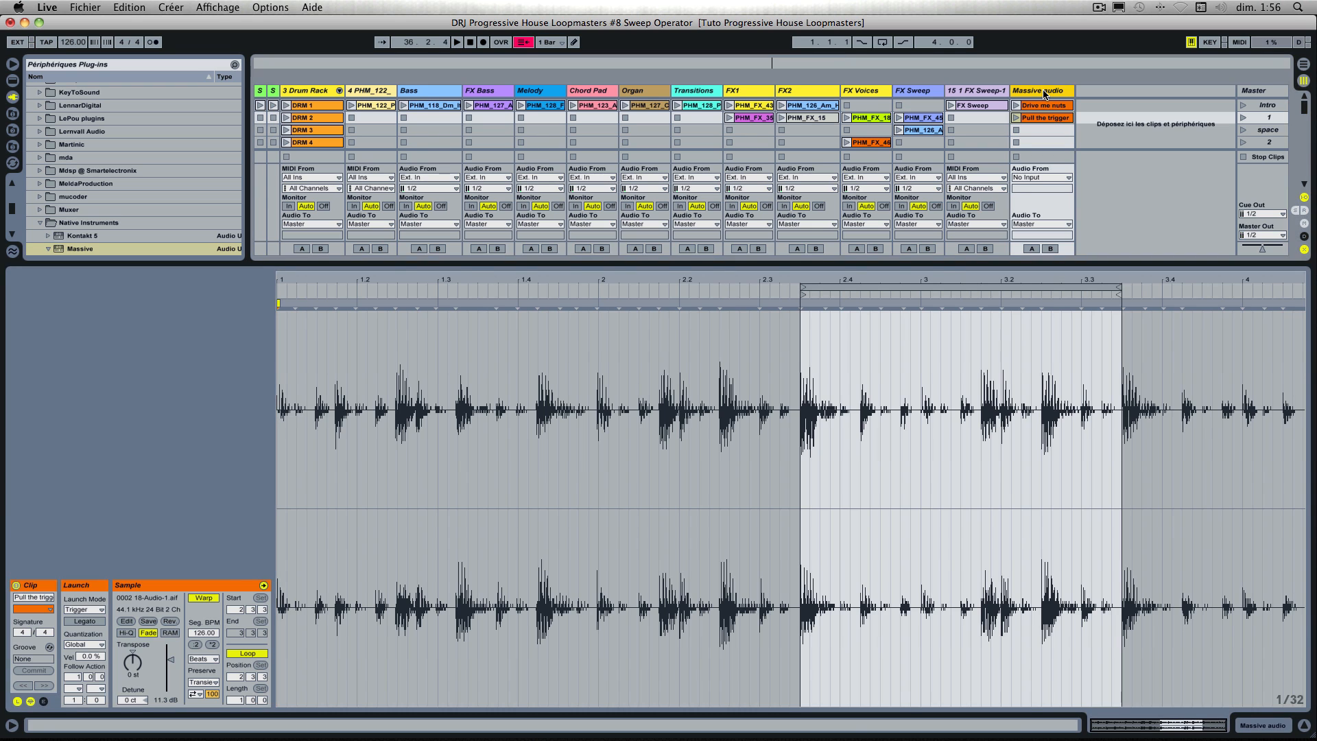
left_click(1043, 91)
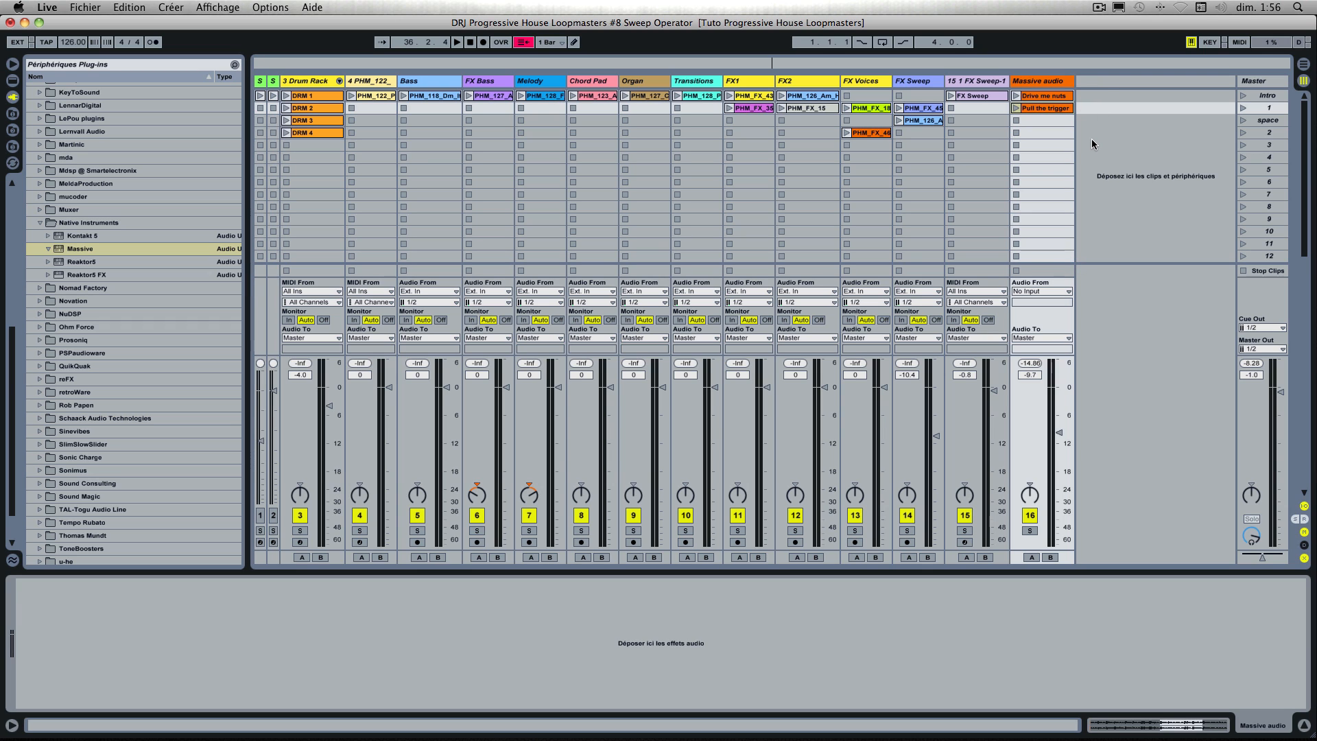
right_click(1100, 81)
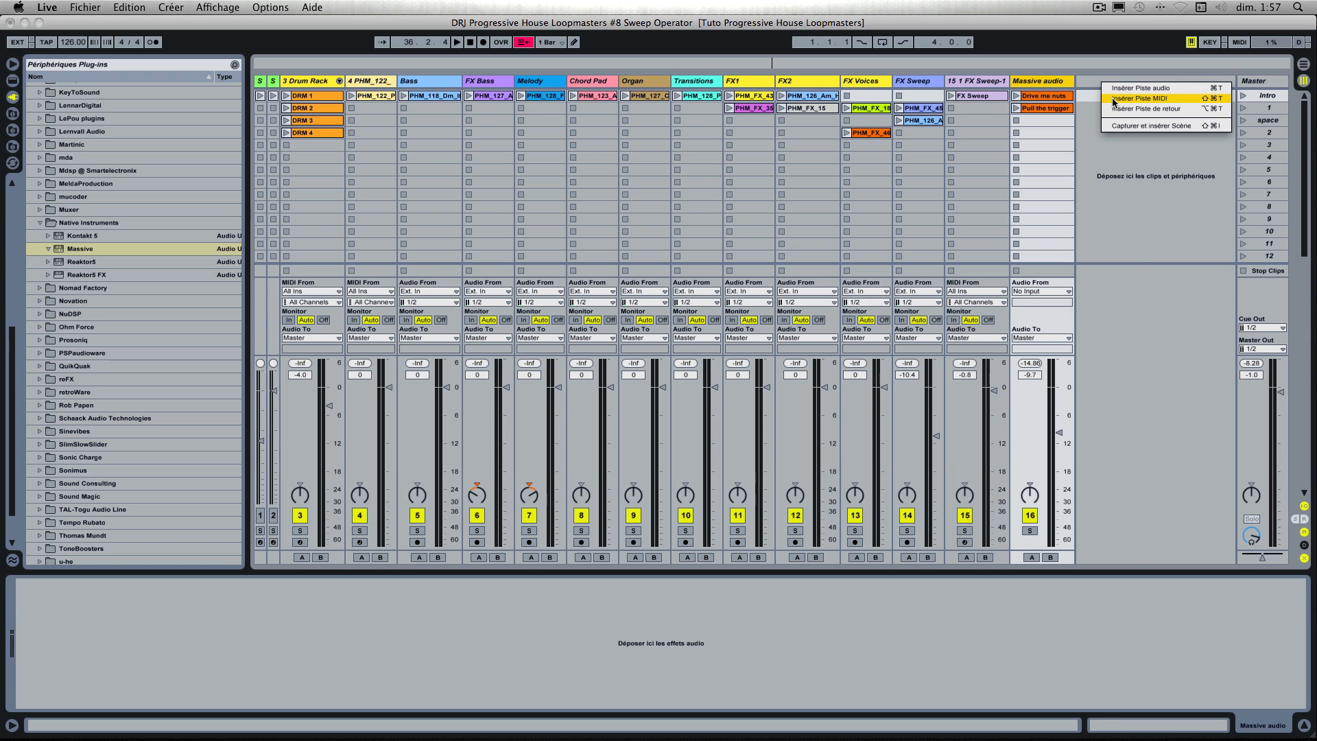
left_click(1112, 98)
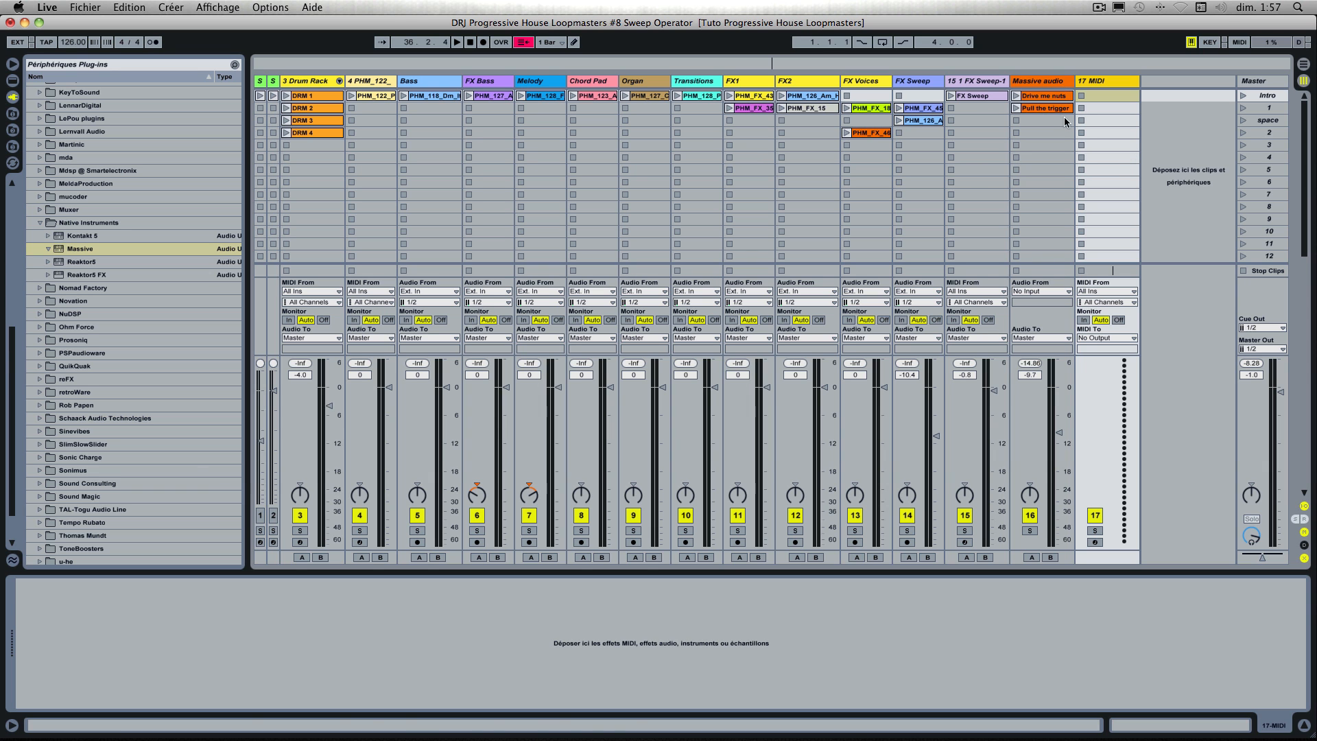
left_click(63, 251)
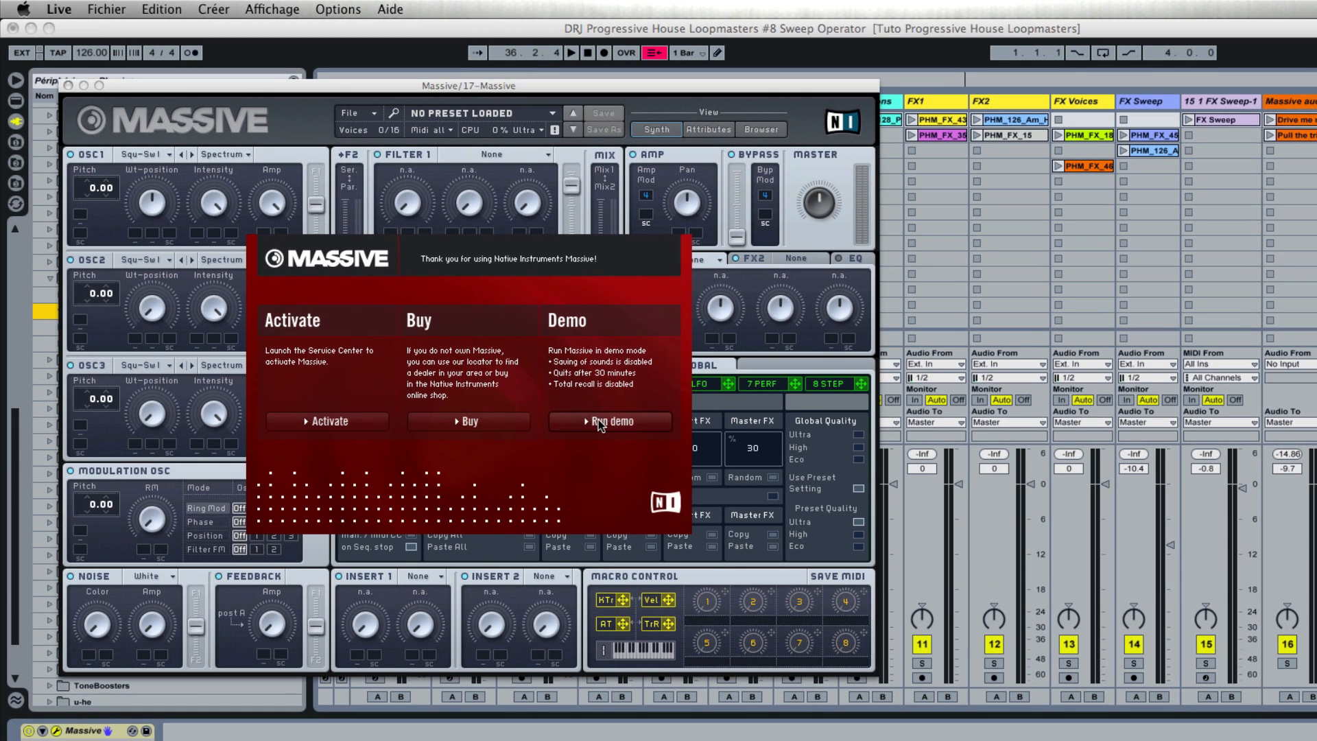
left_click(597, 421)
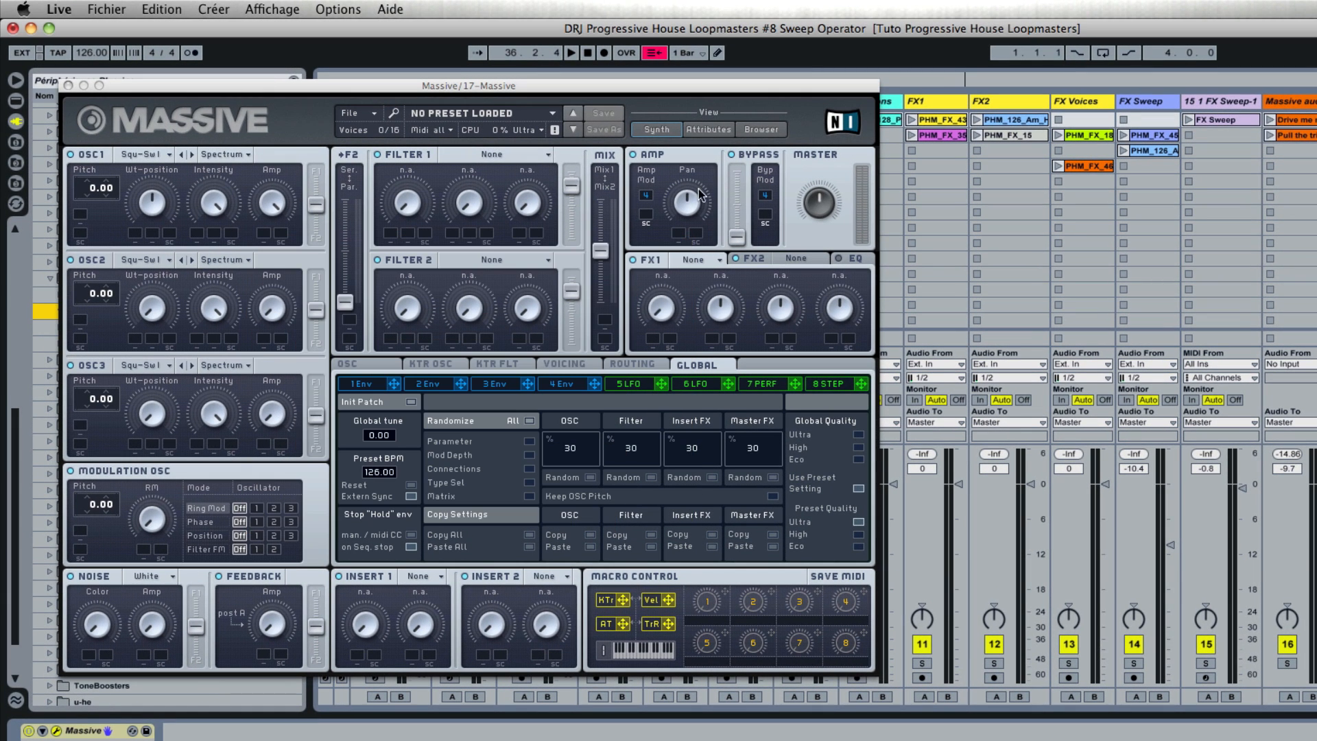
Step: Find and load the X-Pander preset in Massive, and set the new track's volume to -8.3 dB
left_click(758, 129)
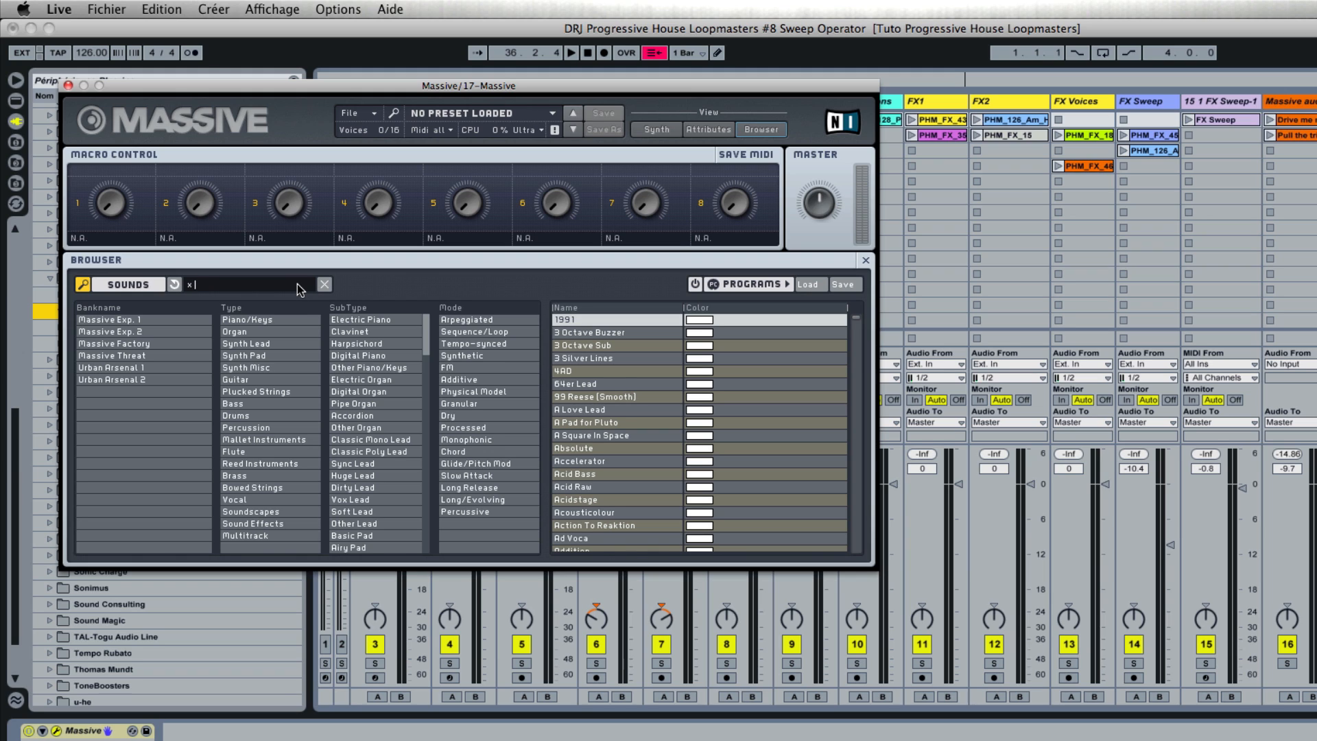
type("nder")
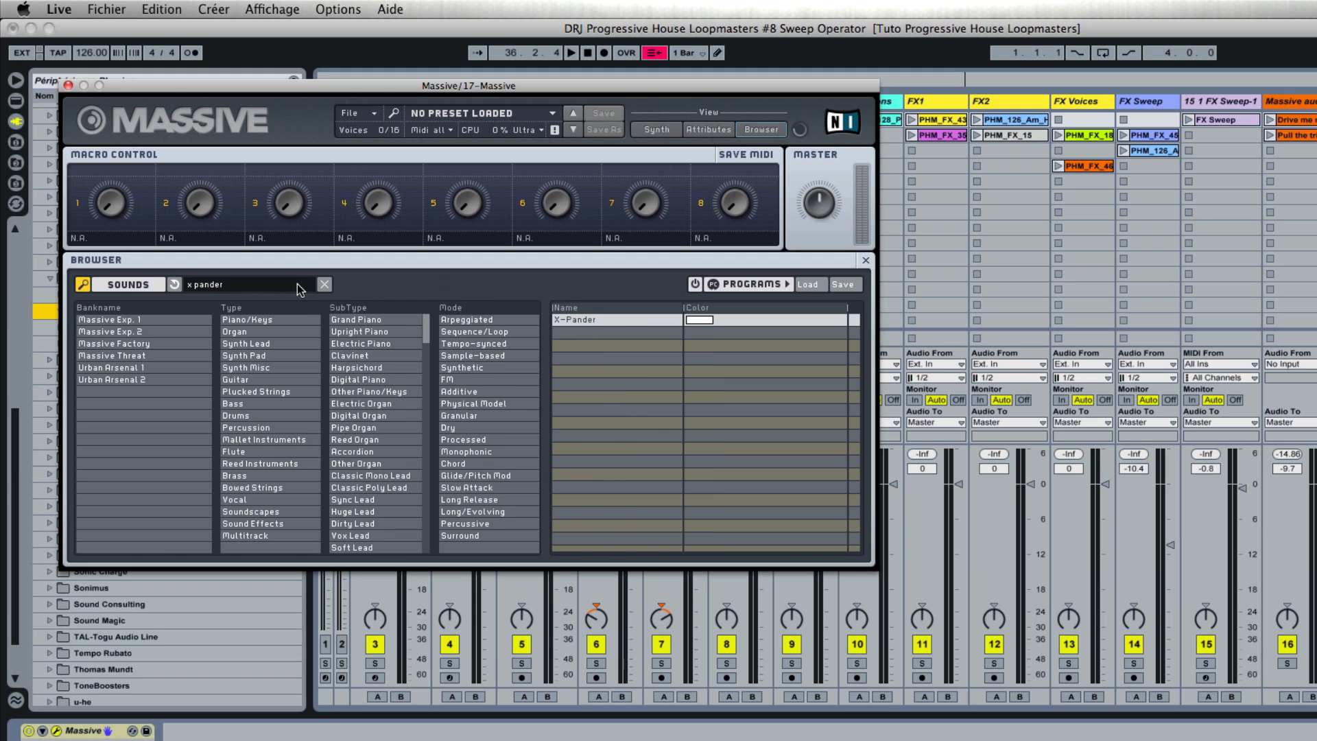
left_click(572, 318)
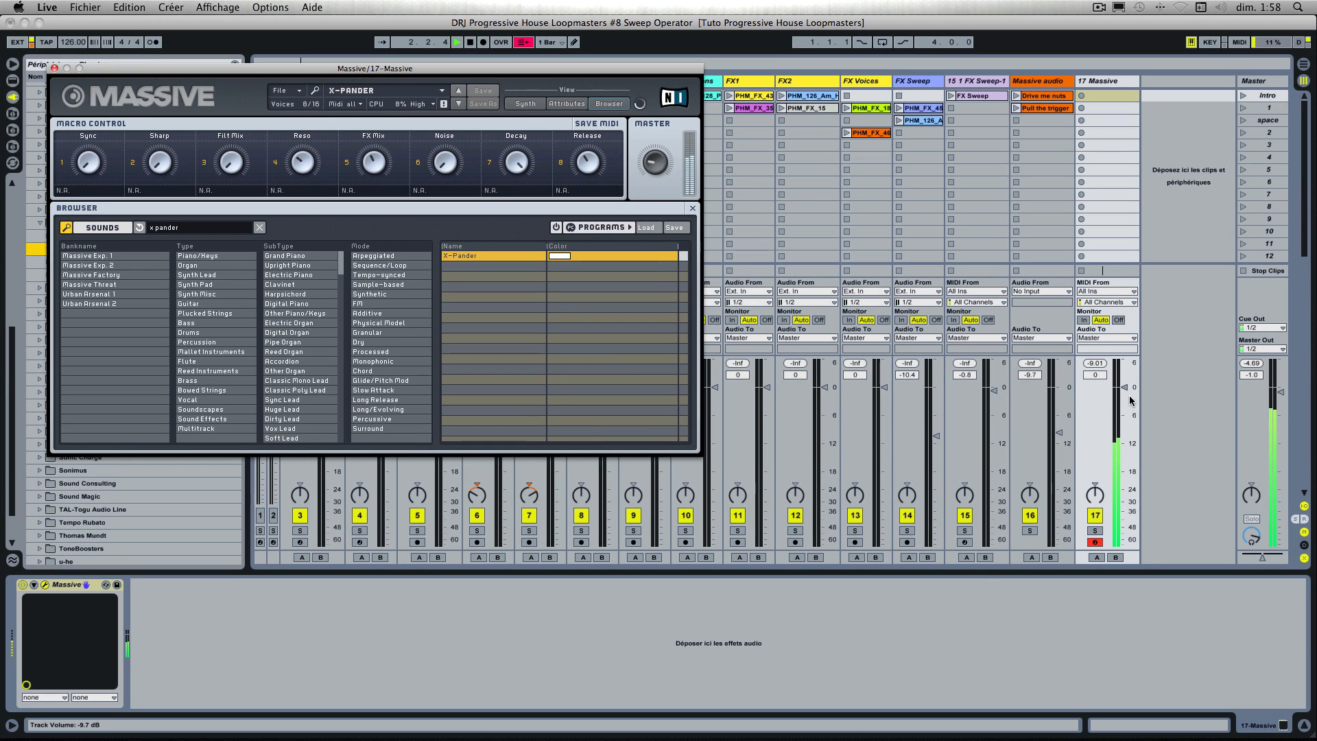
left_click_drag(1125, 390, 1124, 406)
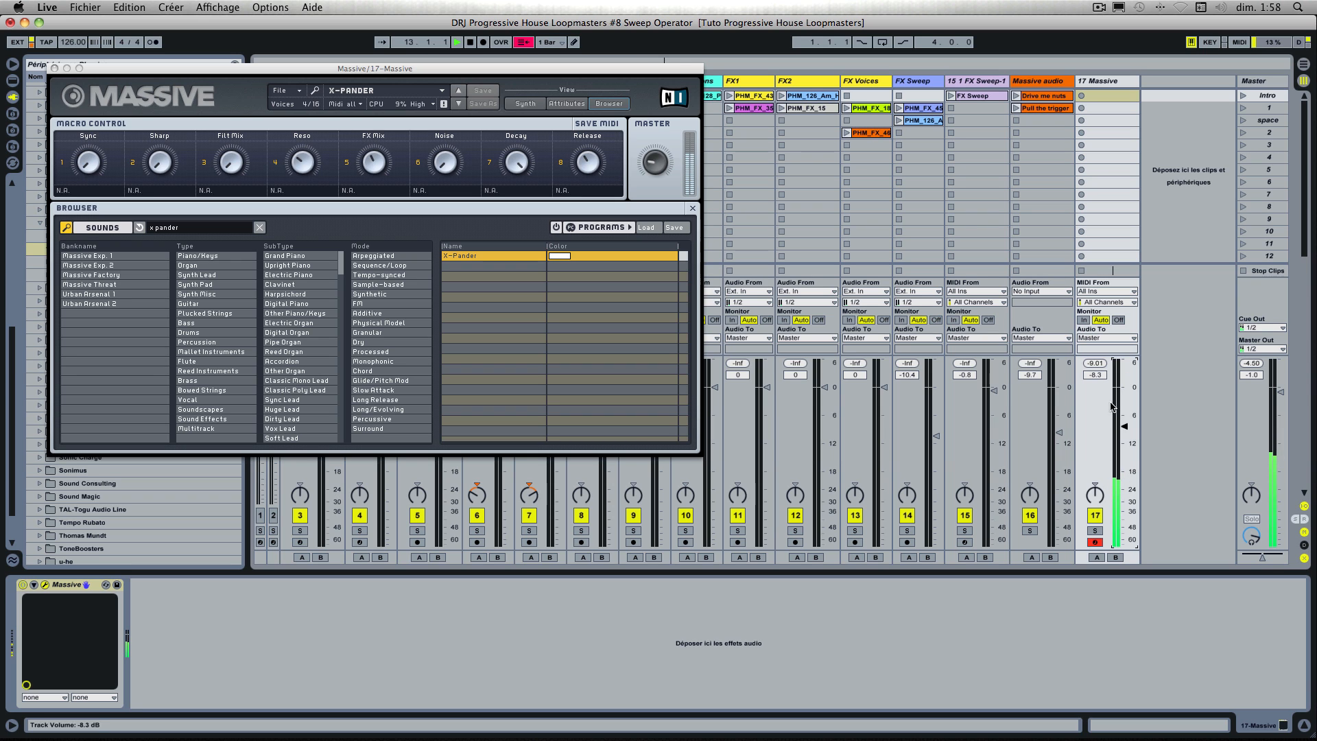
Step: Create a MIDI clip in the first slot of the 17 Massive track and draw a one-bar C3 note in it
double_click(1108, 97)
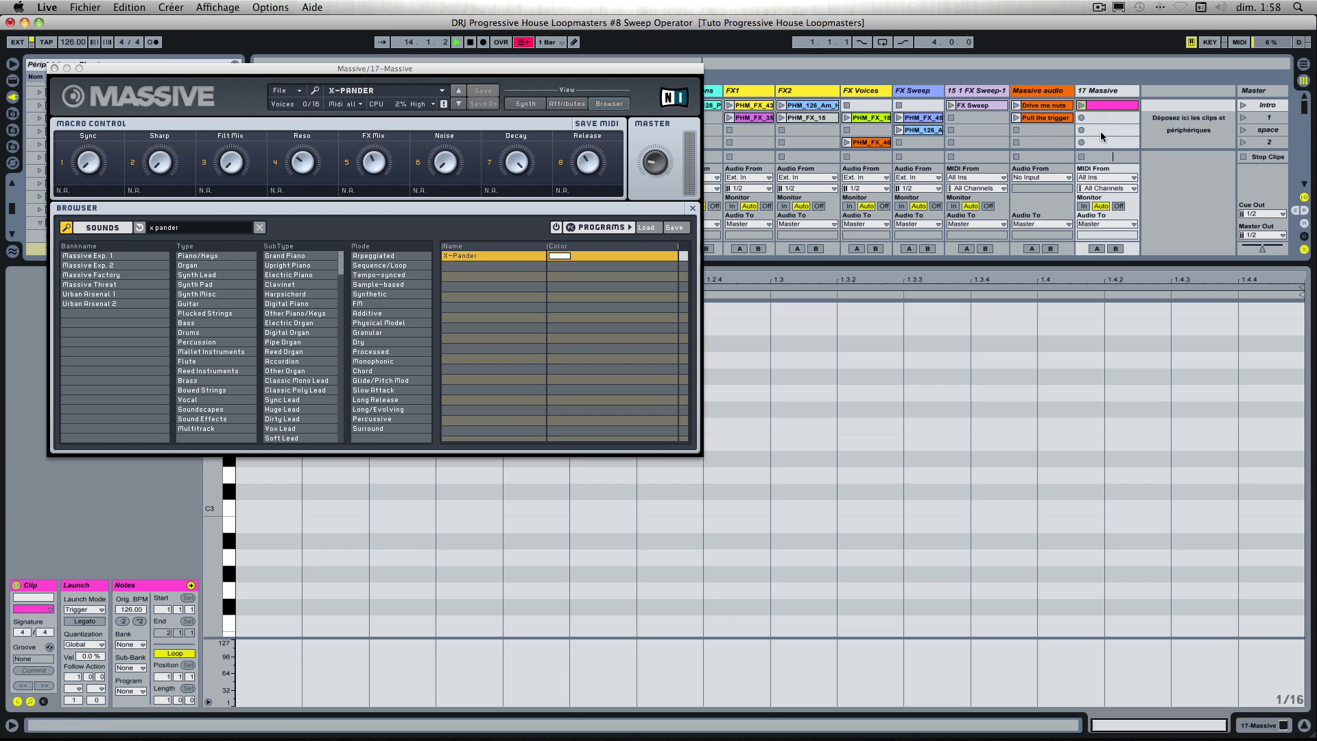
left_click(54, 69)
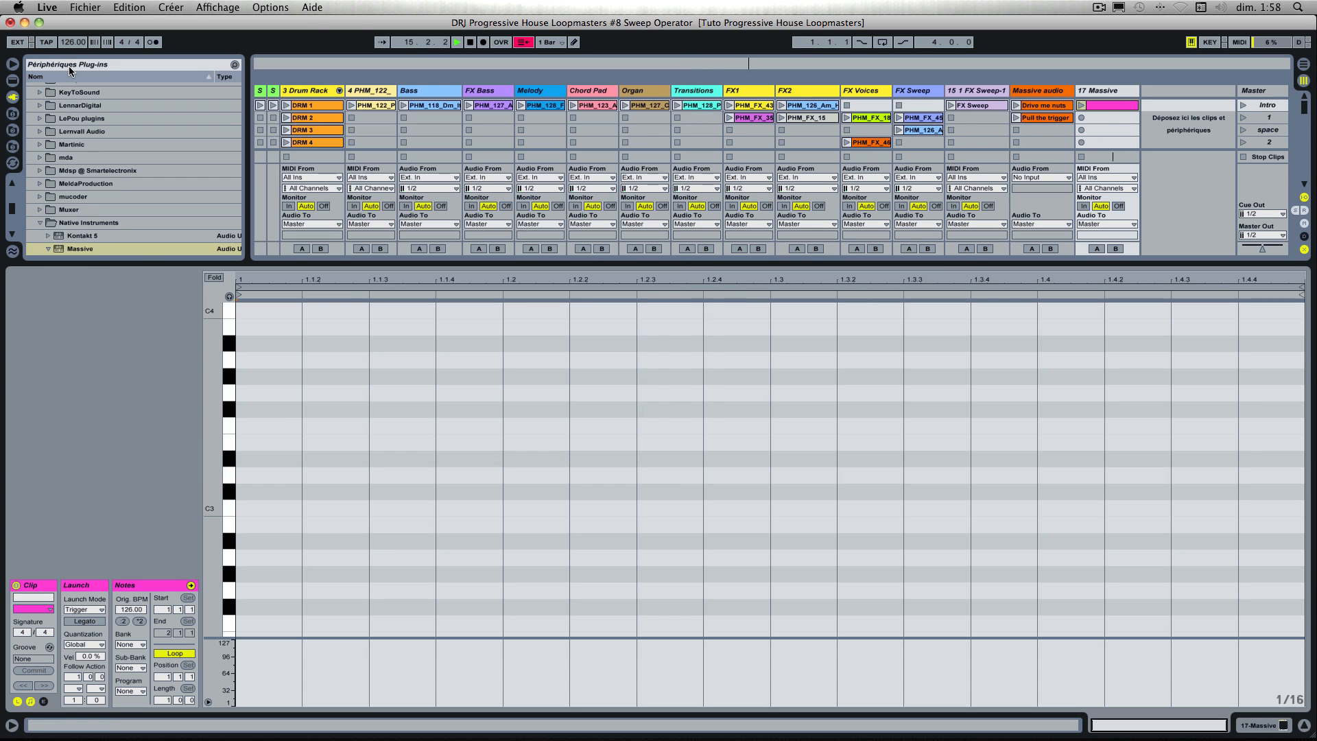
double_click(251, 506)
left_click_drag(299, 508, 1280, 563)
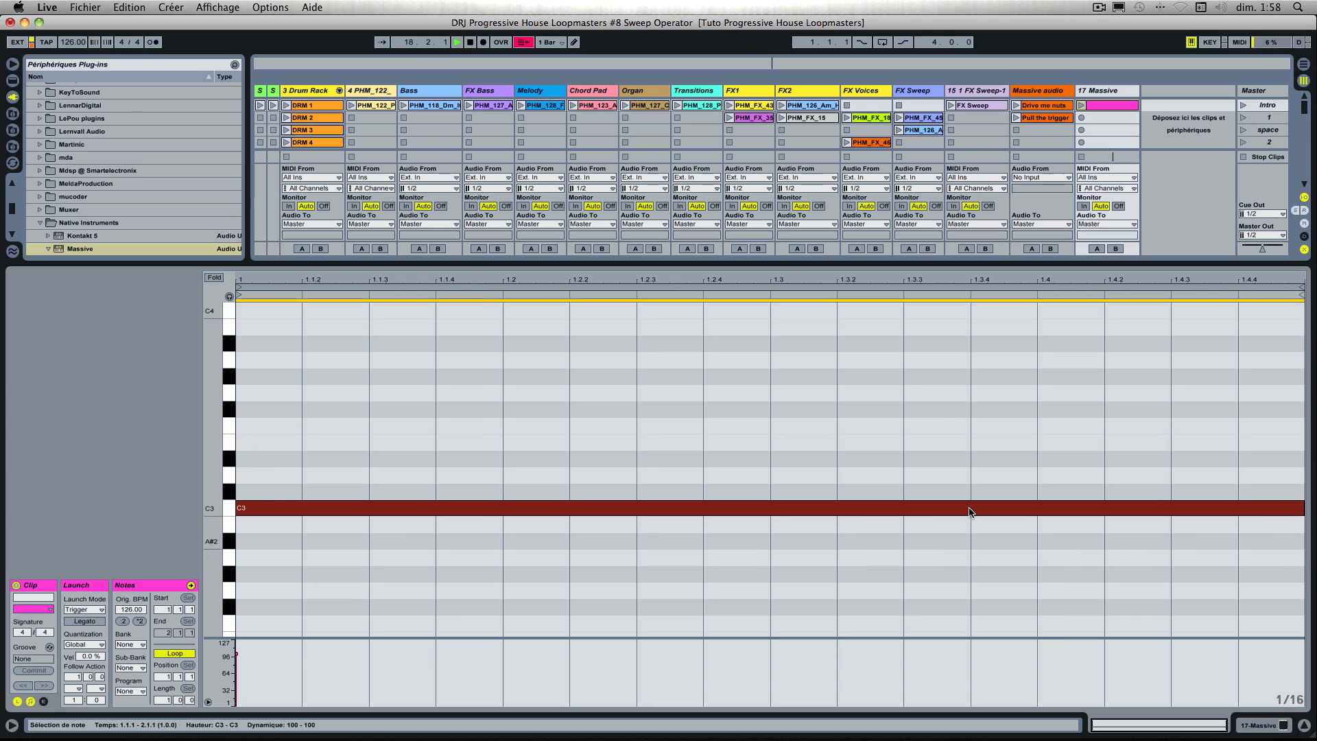
Step: Colour the 17 Massive track and its clip orange, and name the clip x pander
left_click(1100, 96)
right_click(1100, 96)
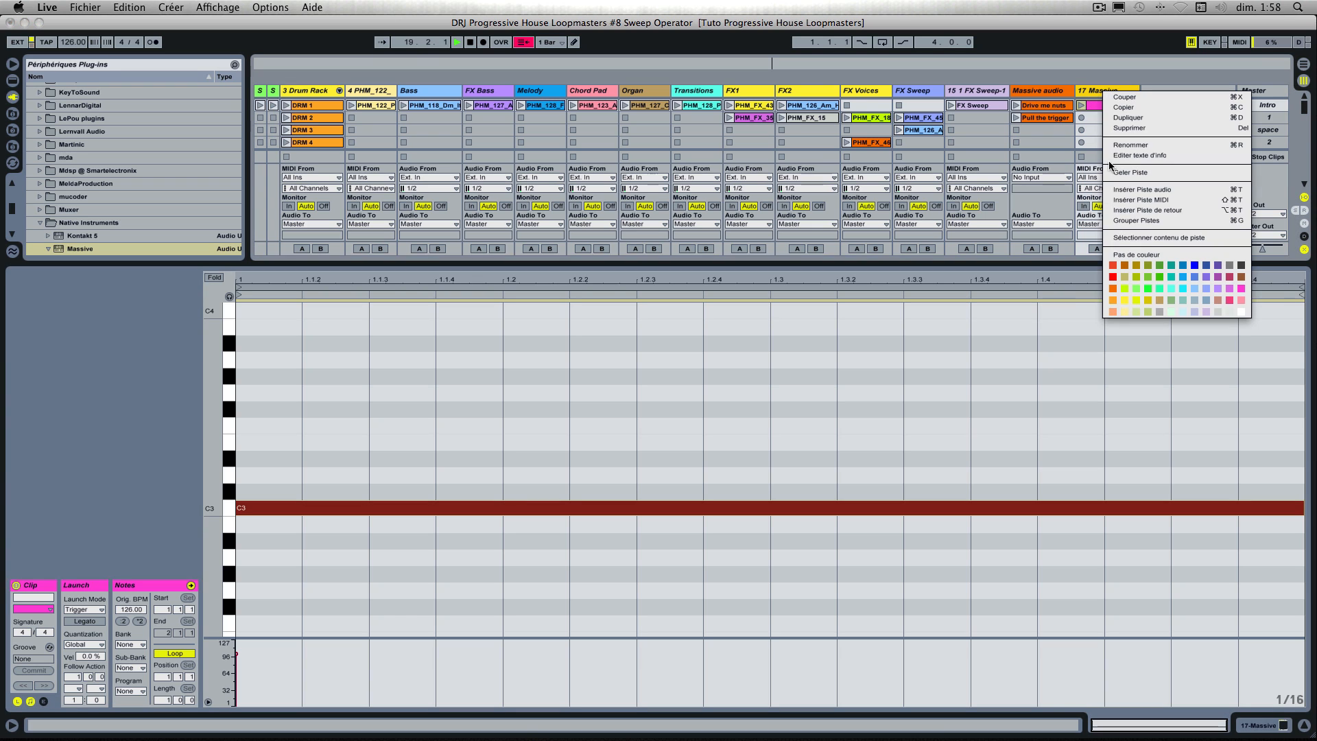
left_click(1112, 300)
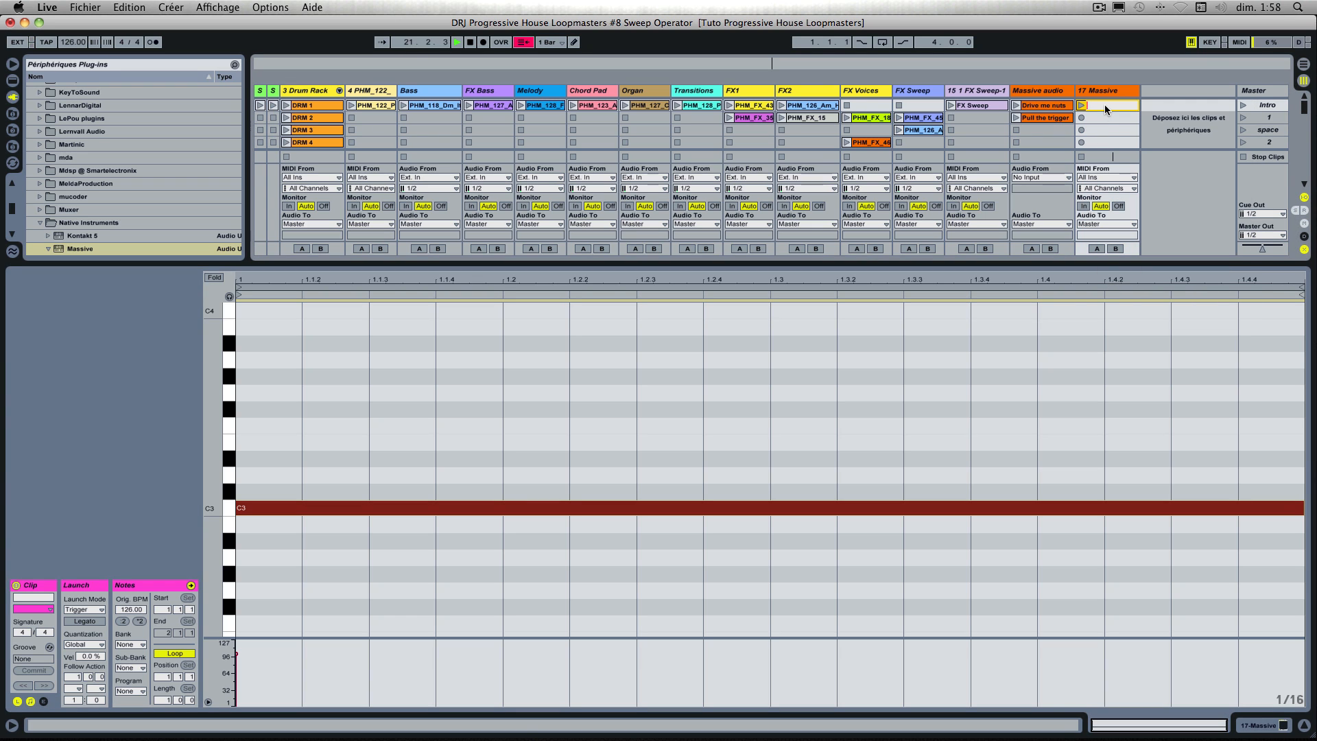
type("x pander")
key("Return")
right_click(1104, 104)
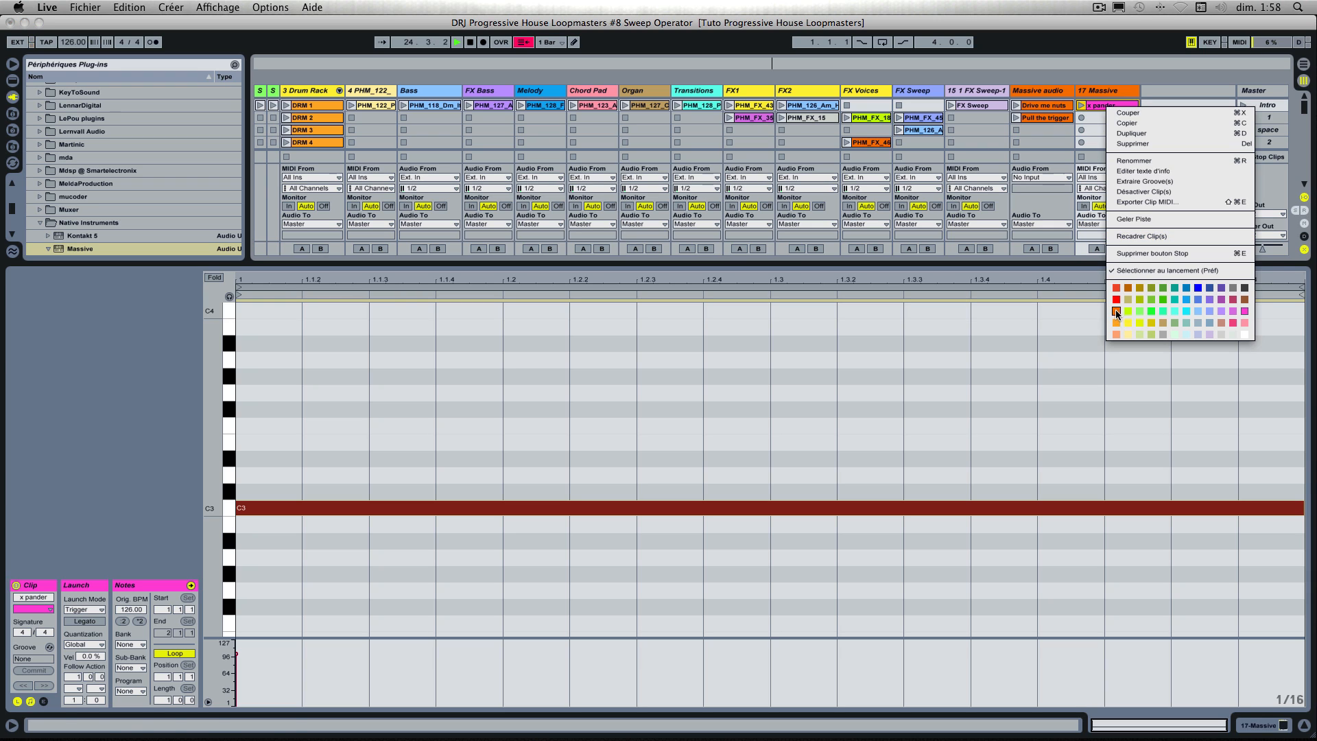
left_click(1115, 312)
Step: Disarm the 17 Massive track and set its volume to -8.6 dB while playing the x pander clip
left_click(1116, 91)
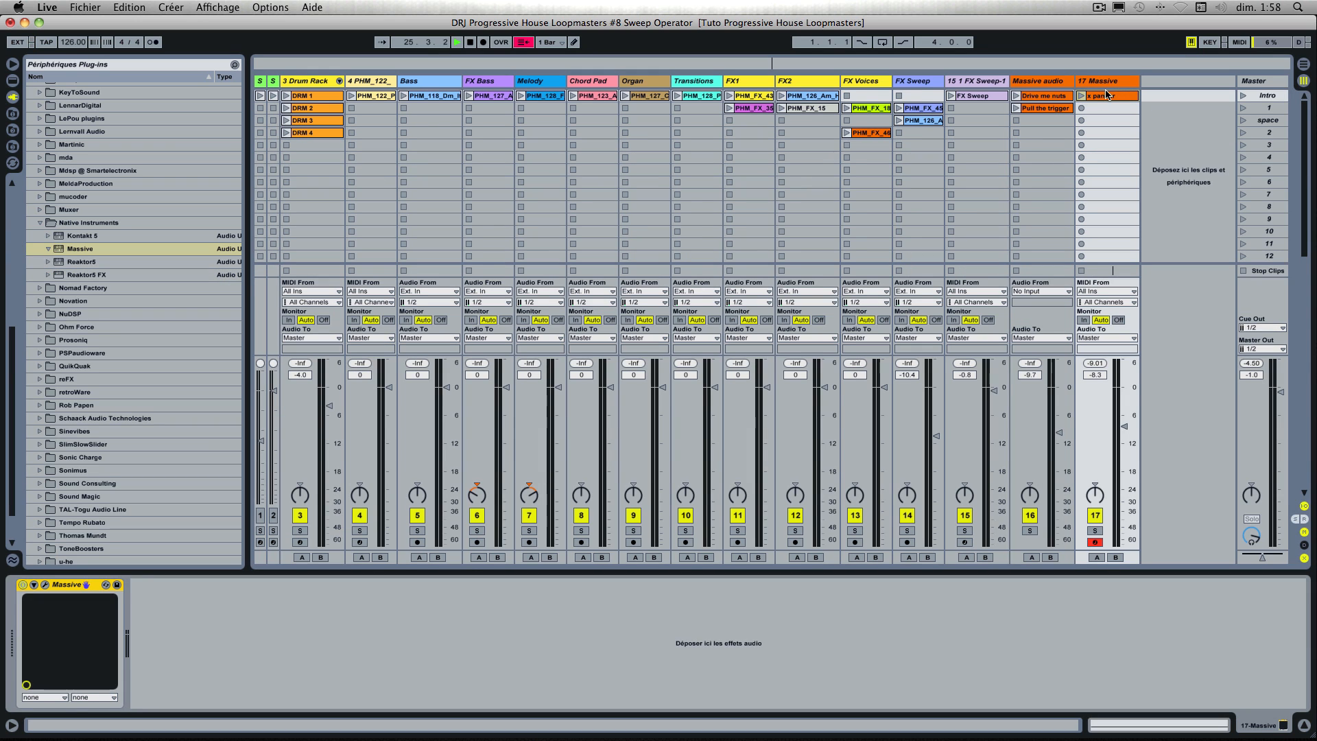
left_click(1093, 542)
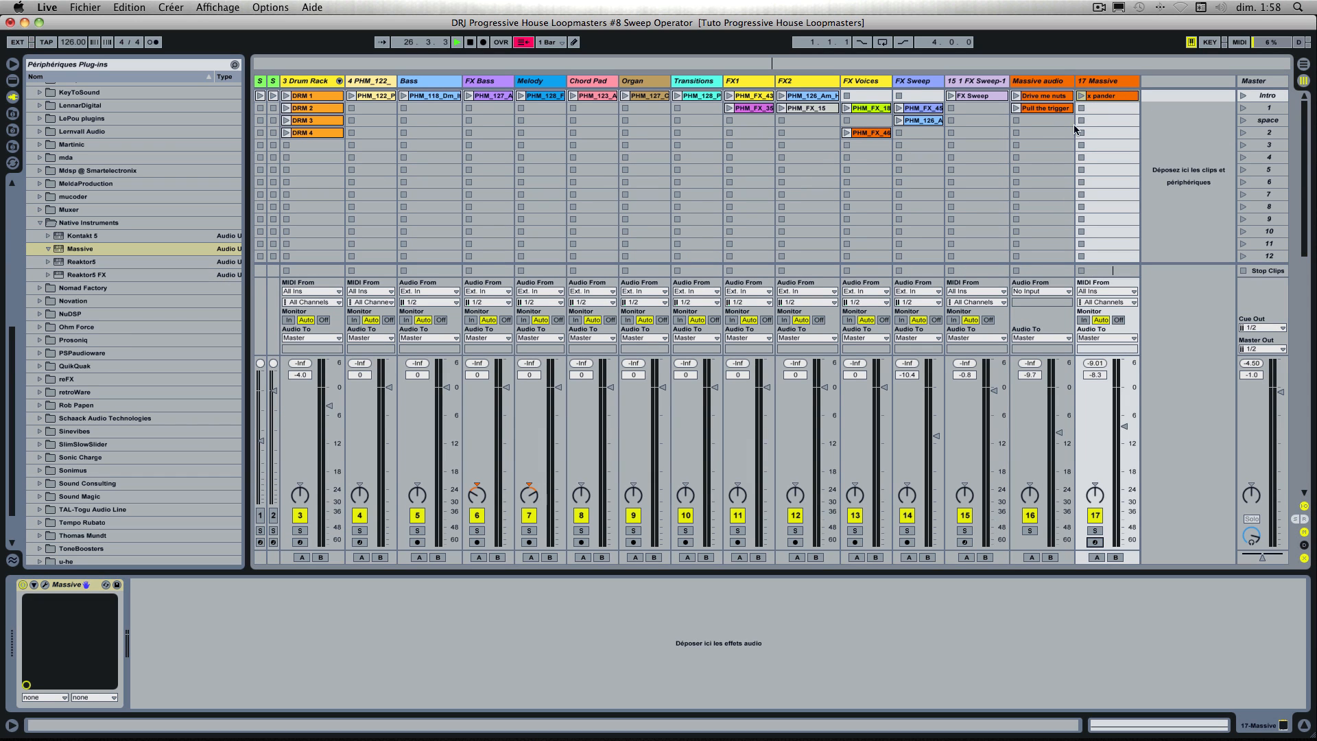
left_click(1080, 95)
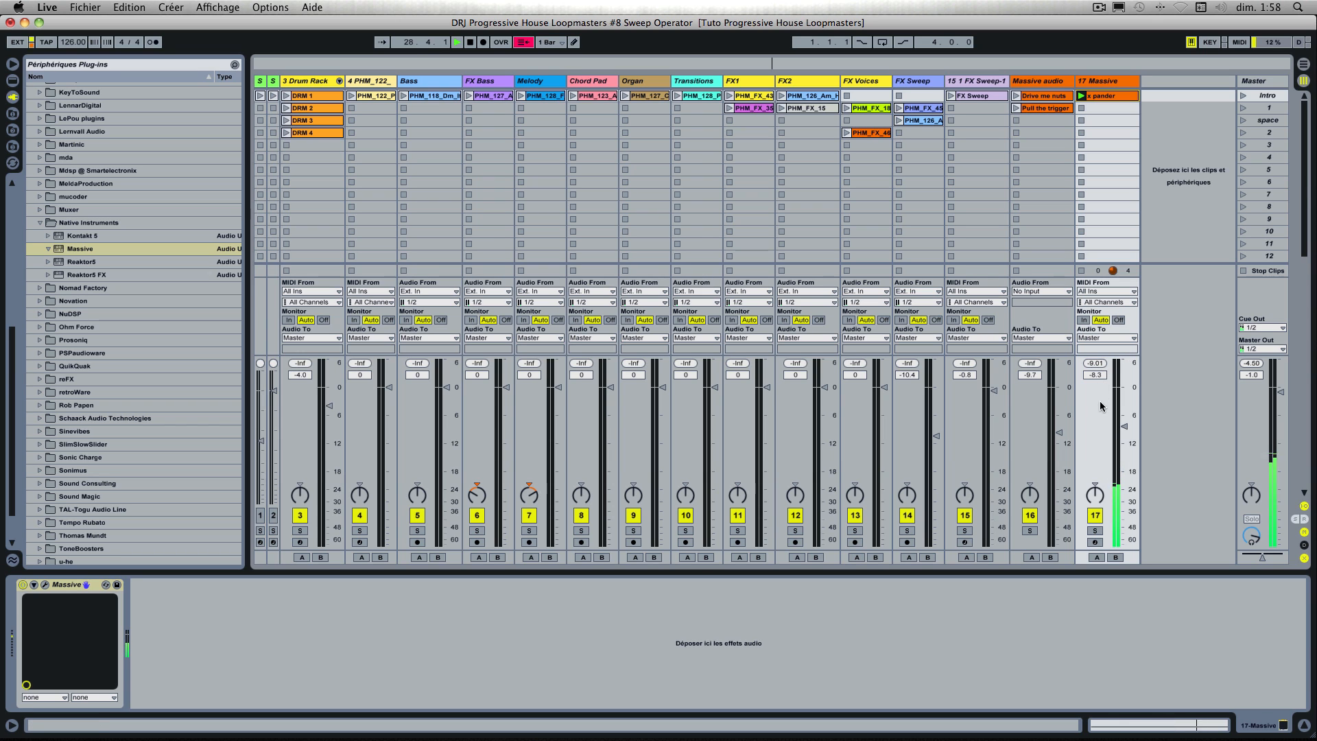
left_click_drag(1124, 426, 1124, 428)
double_click(1115, 96)
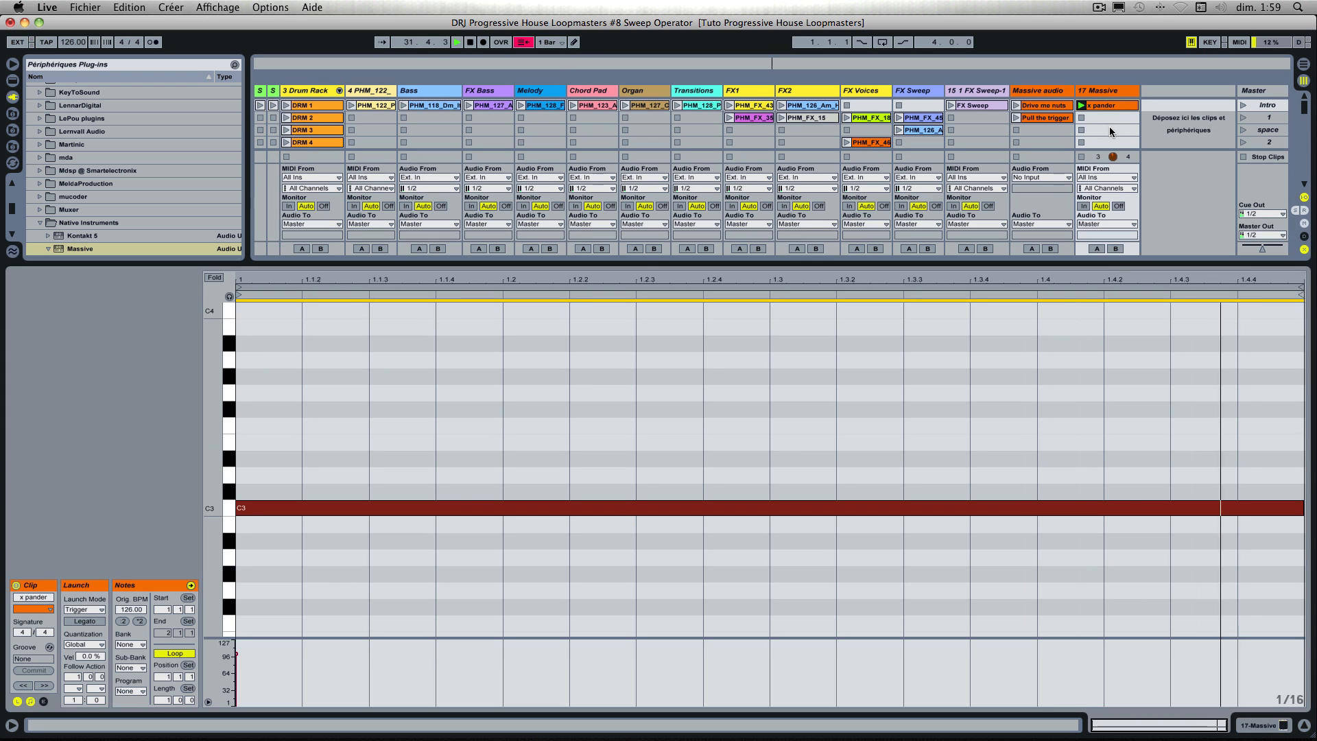
double_click(1116, 105)
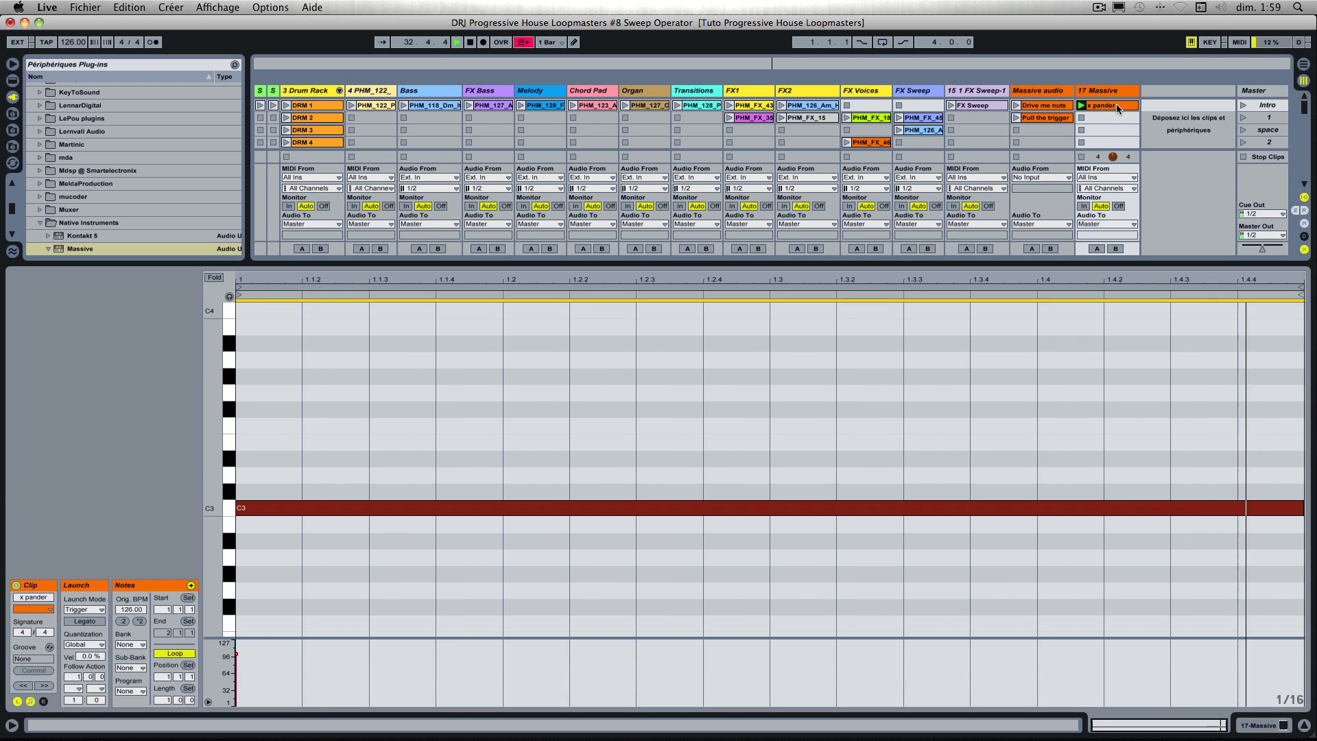
double_click(1112, 88)
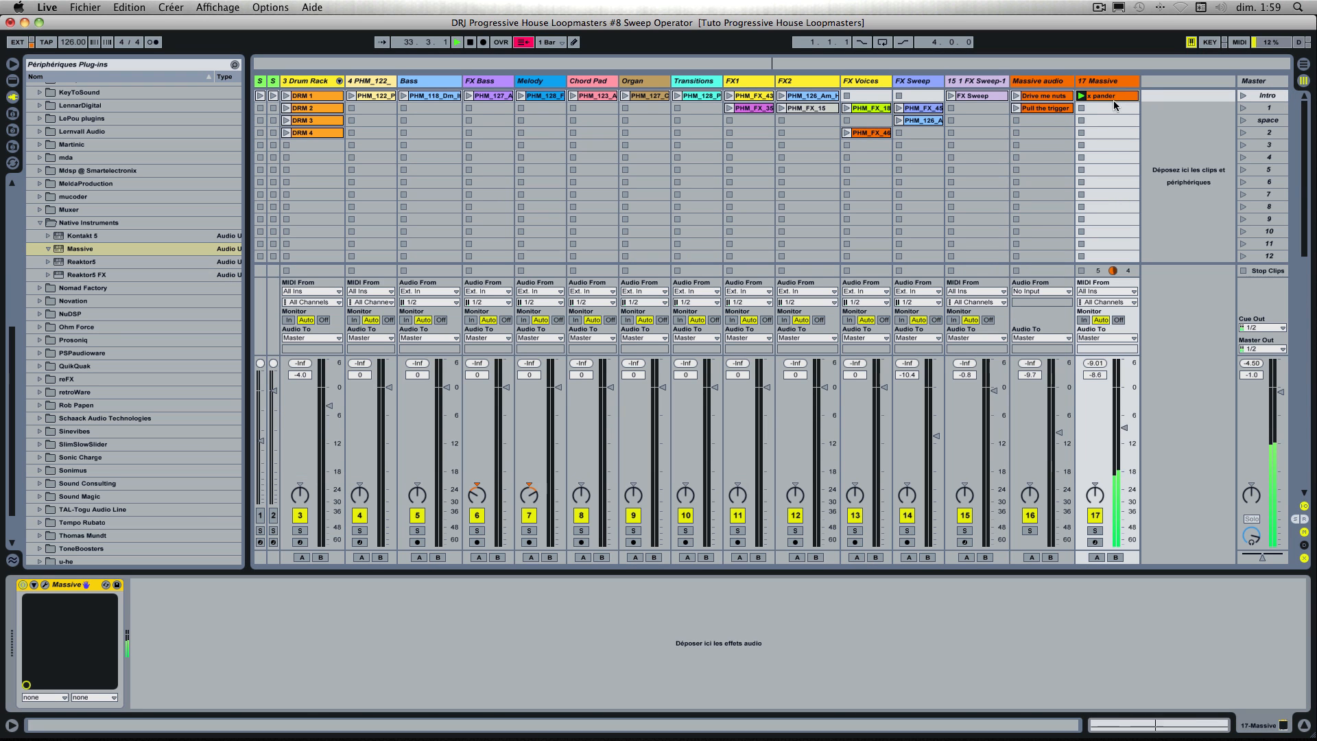
key("space")
Step: Freeze the 17 Massive track and flatten it to audio
right_click(1158, 84)
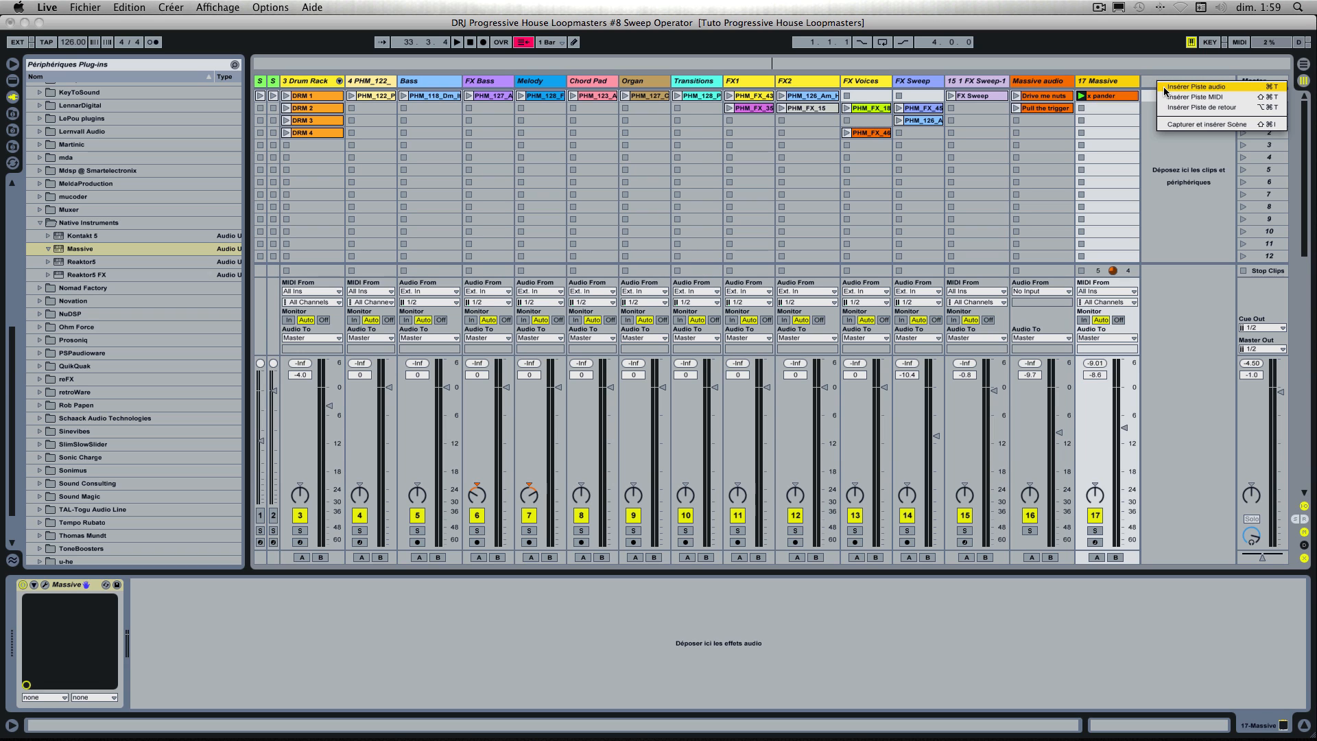
left_click(1113, 93)
right_click(1112, 93)
left_click(1142, 209)
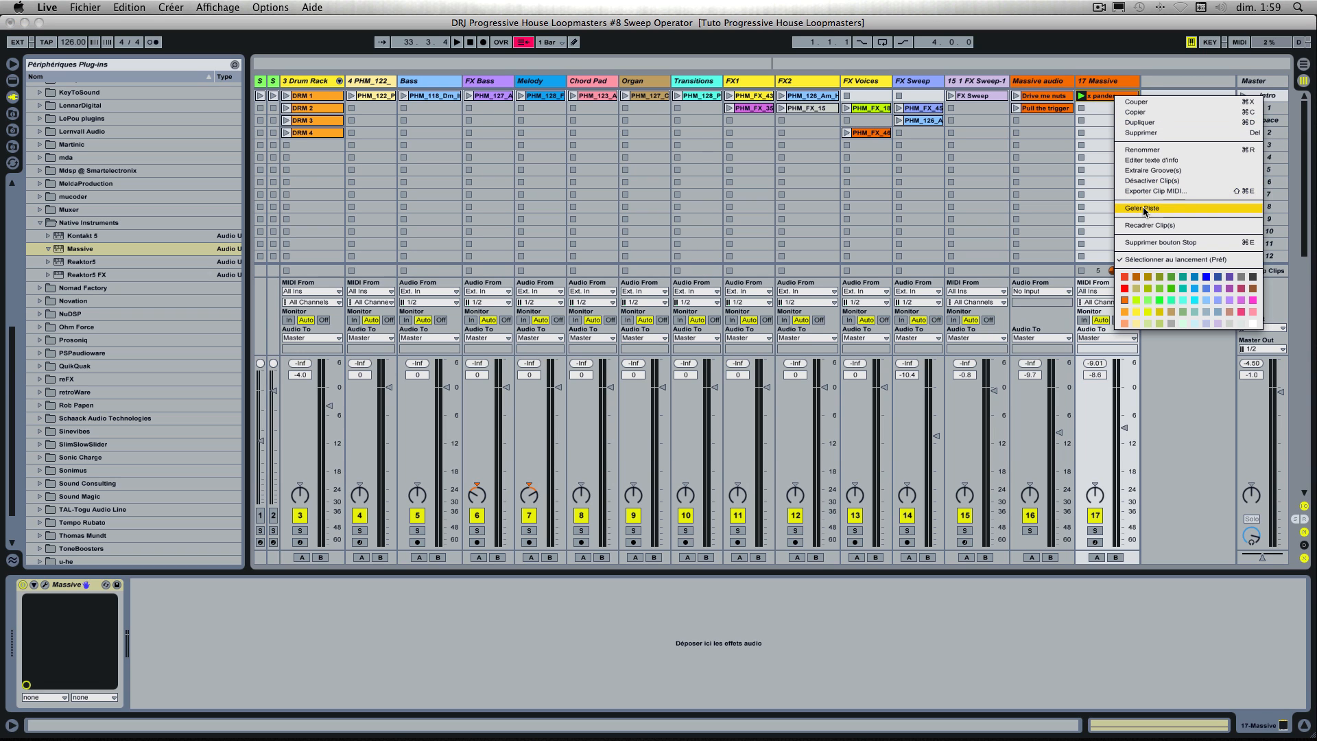
right_click(1108, 101)
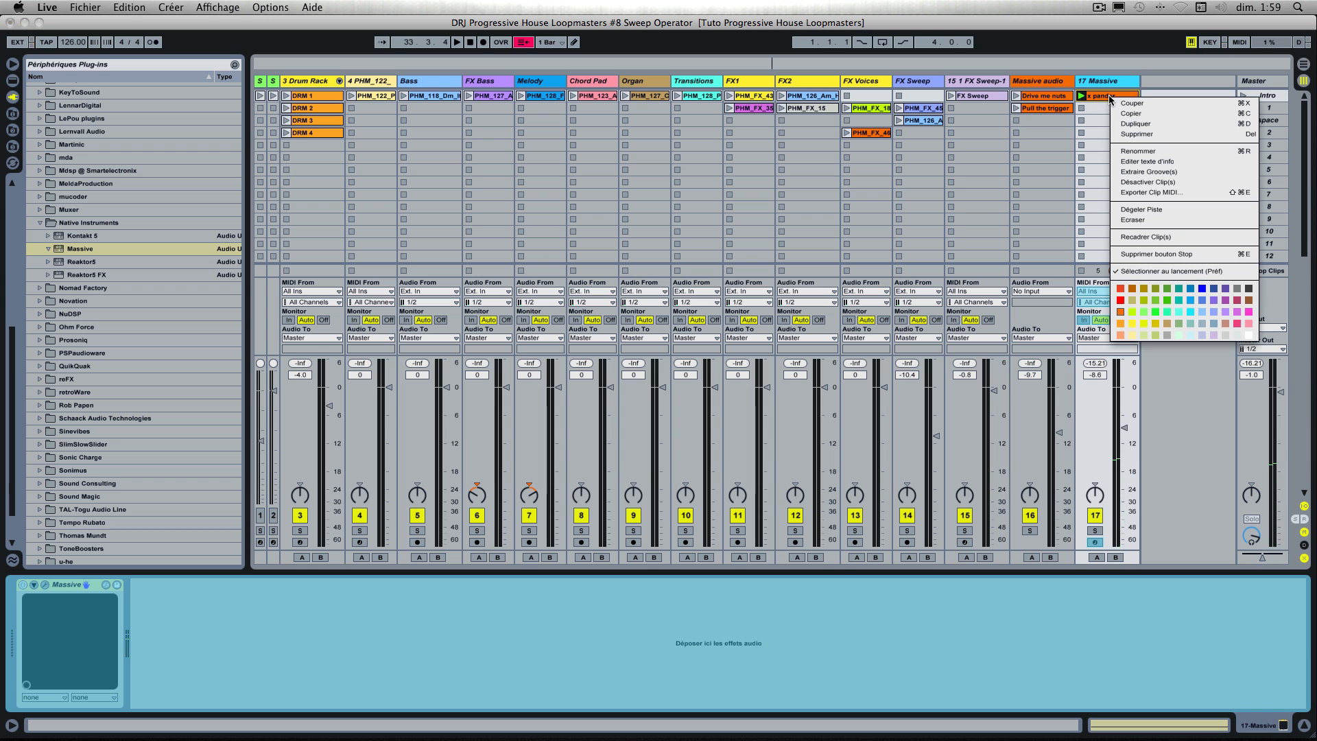
left_click(1140, 221)
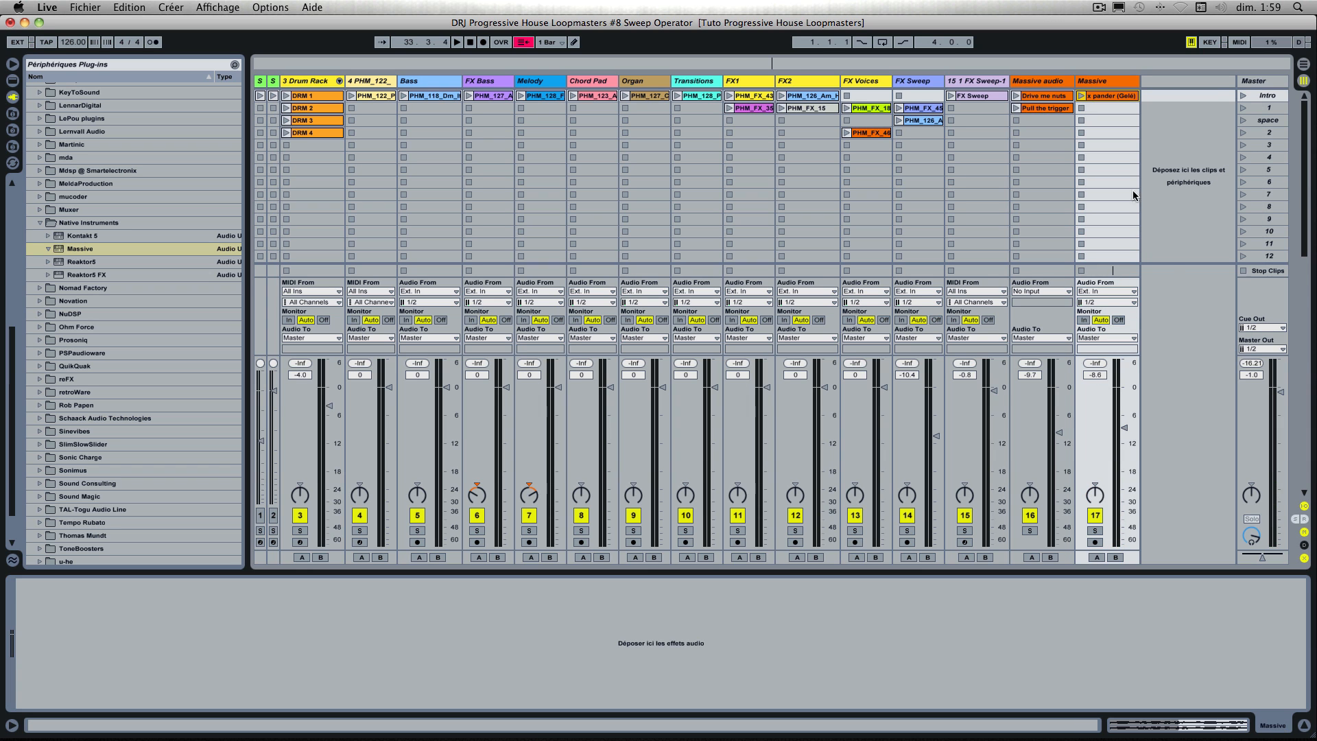
Step: Move the flattened x pander clip's loop to the first bar, from 1.1.1 to 2.1.1, and crop the sample to it
double_click(1114, 96)
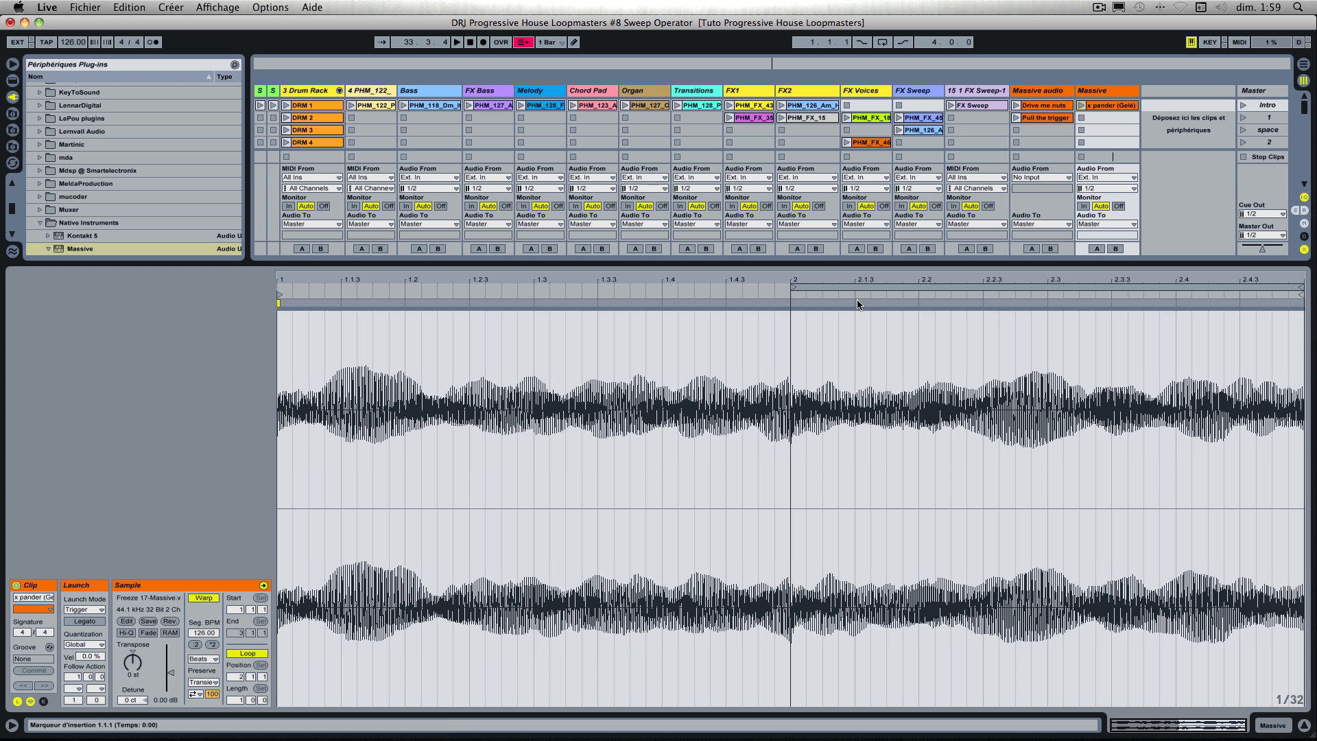
left_click(1081, 106)
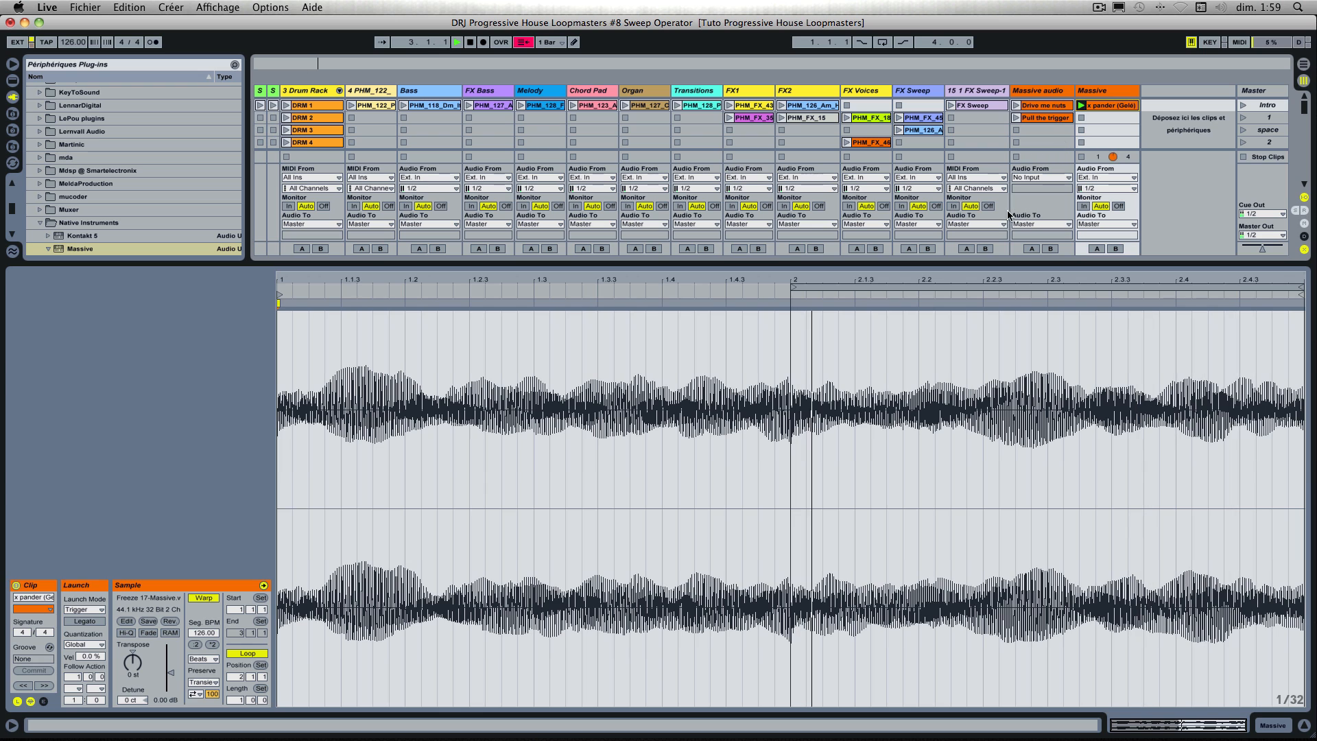
left_click_drag(939, 286, 454, 307)
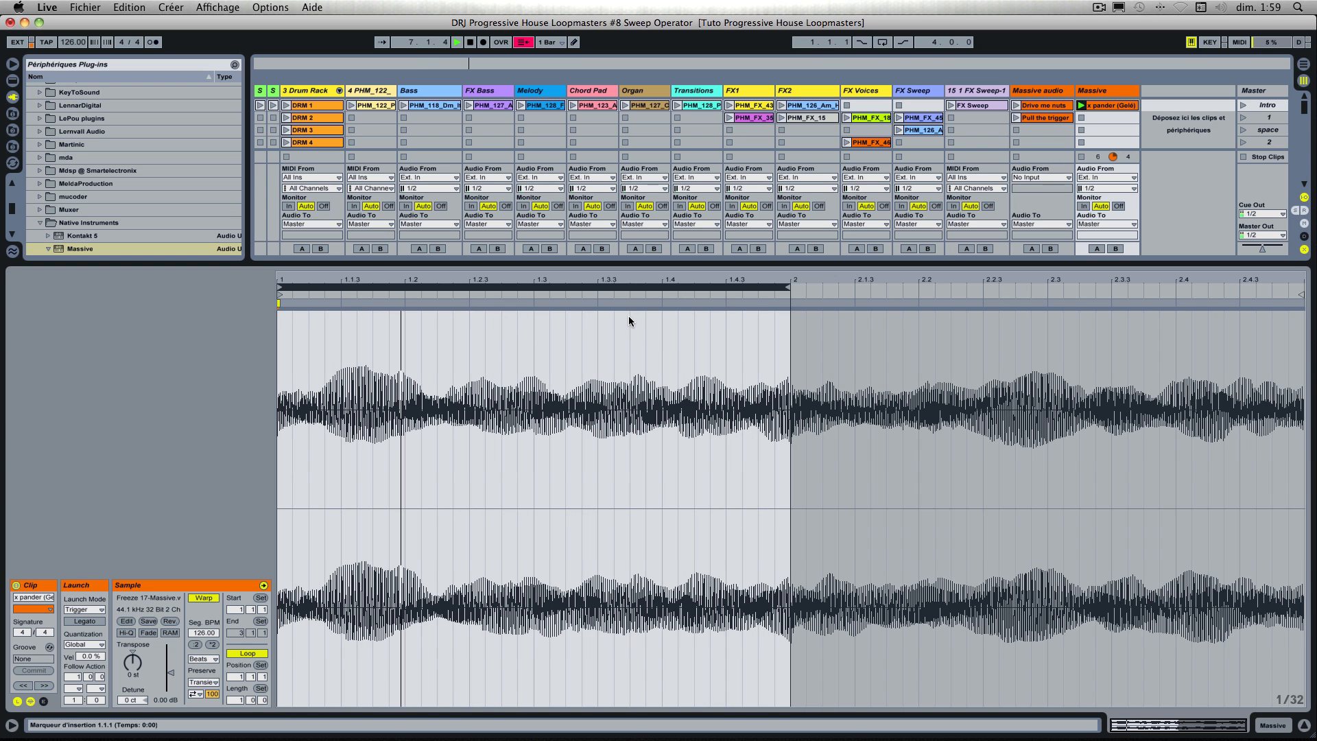
key("space")
right_click(611, 321)
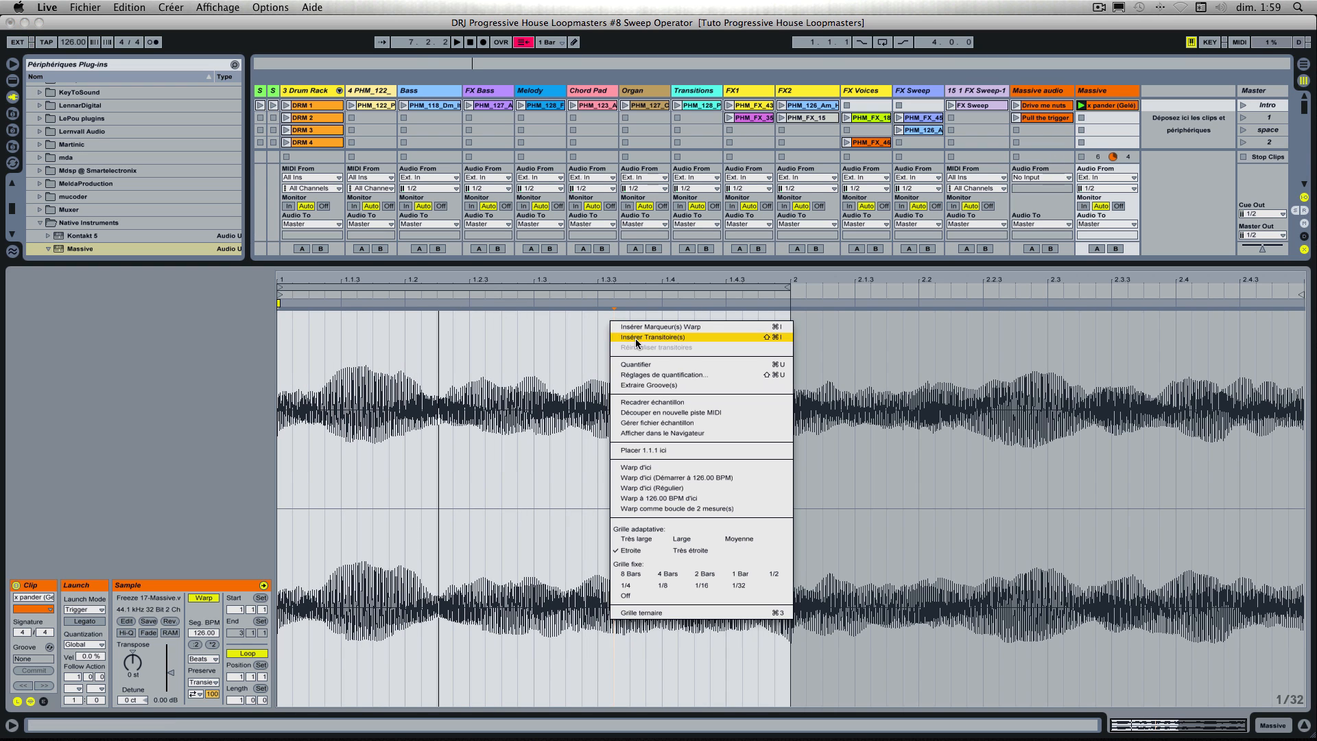
left_click(656, 404)
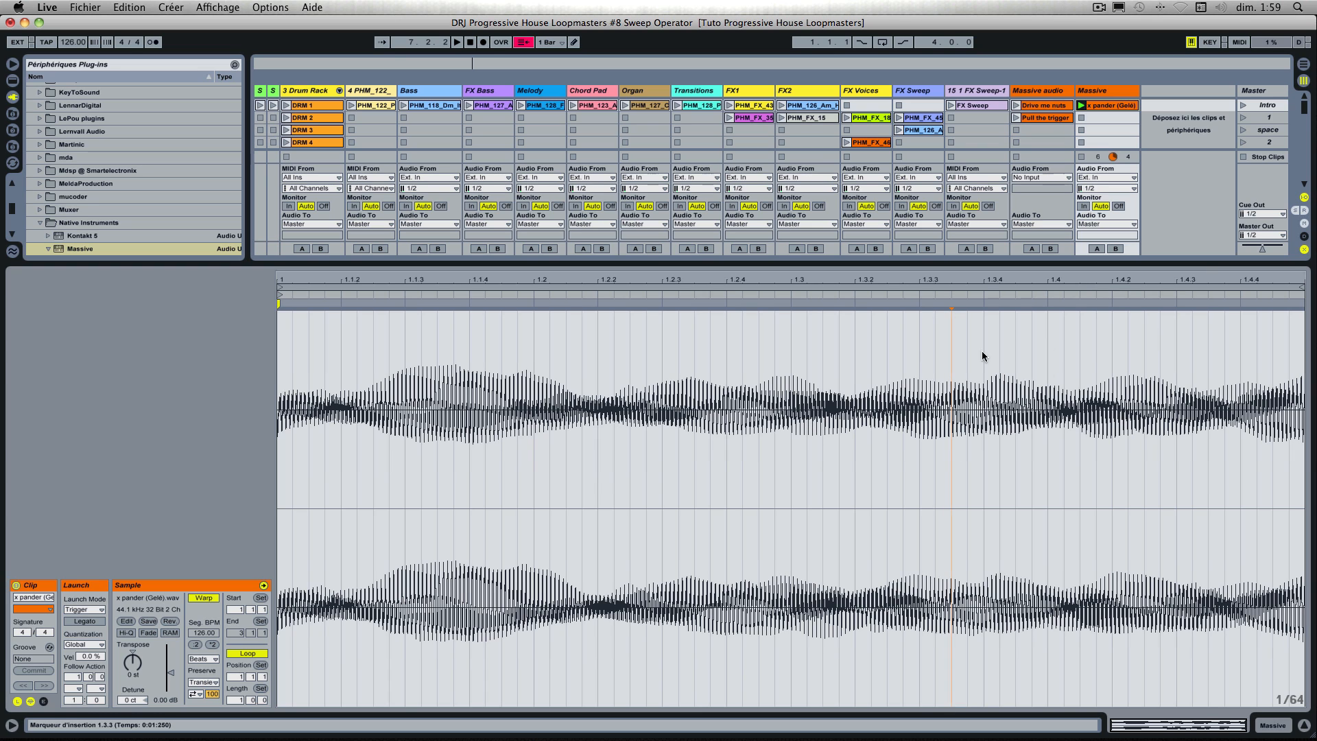
Step: Insert a new MIDI track after Massive and load the Sampler instrument on it
double_click(1115, 91)
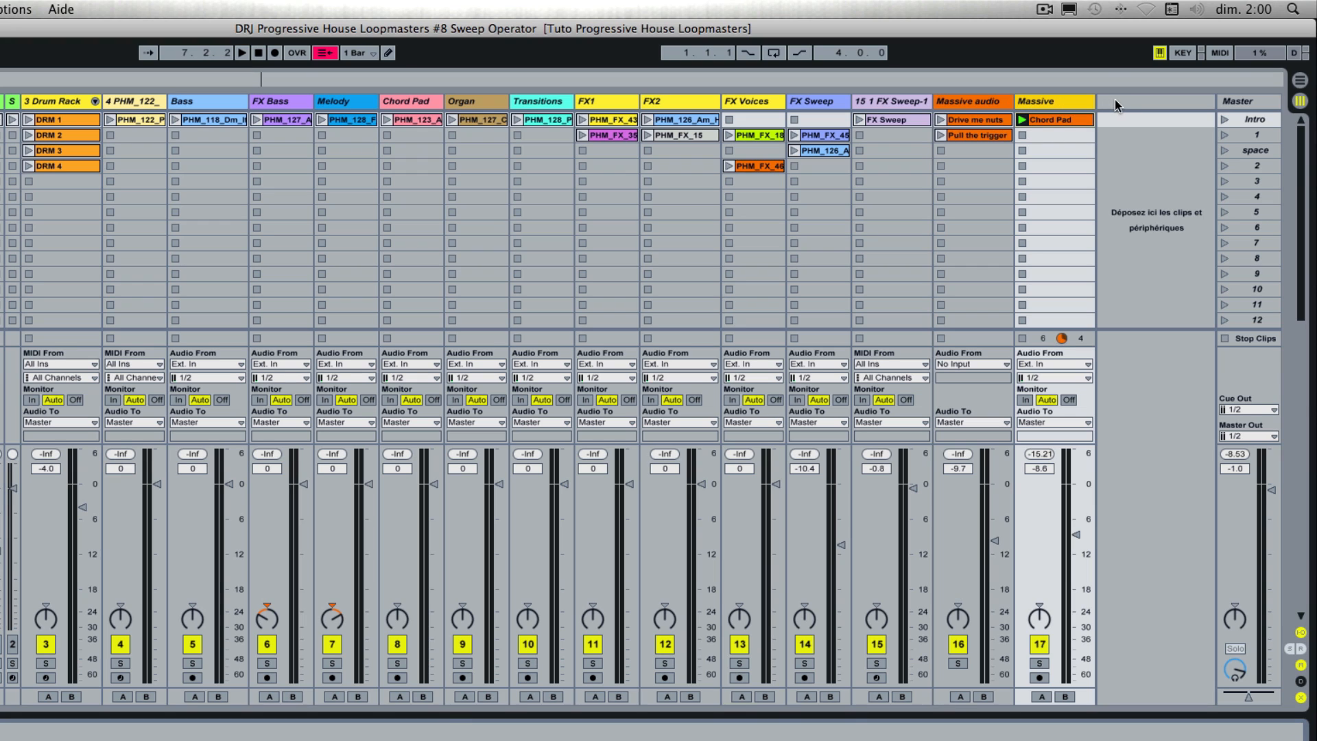
left_click(1107, 136)
left_click(1057, 104)
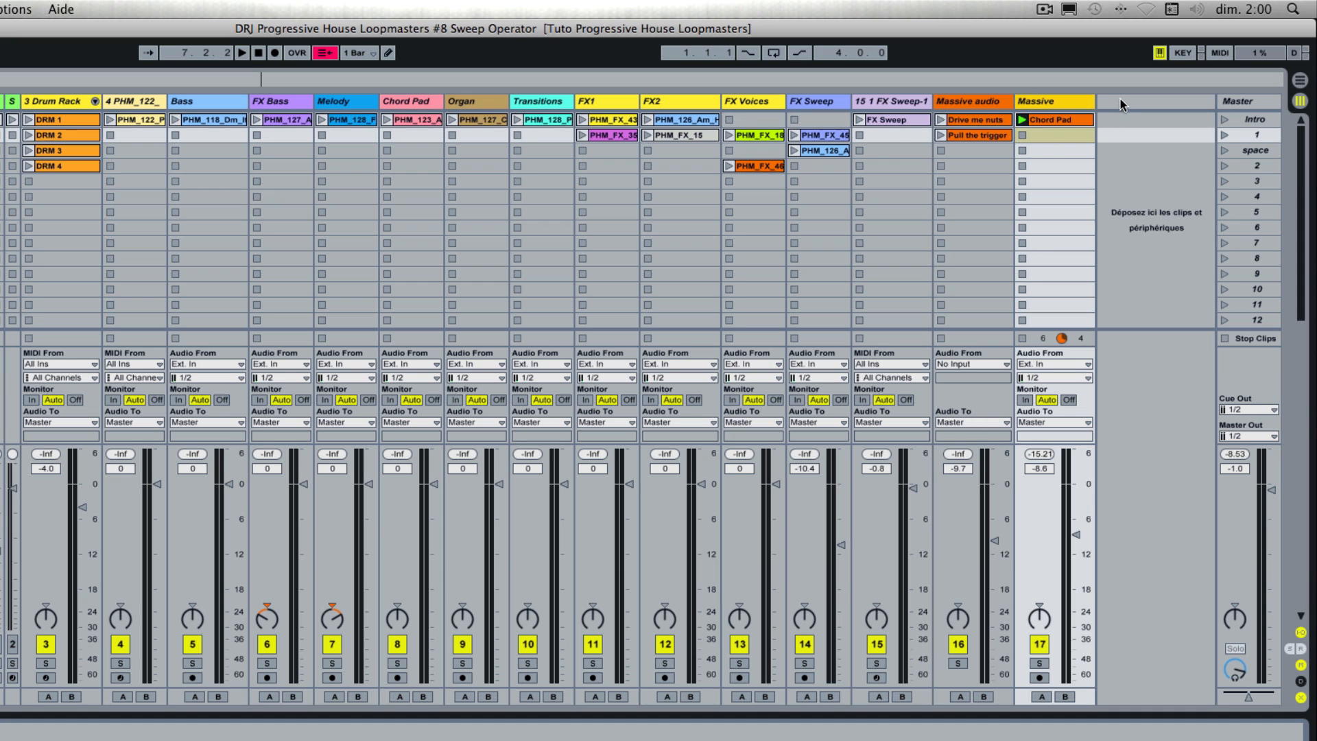
right_click(1122, 104)
left_click(1134, 123)
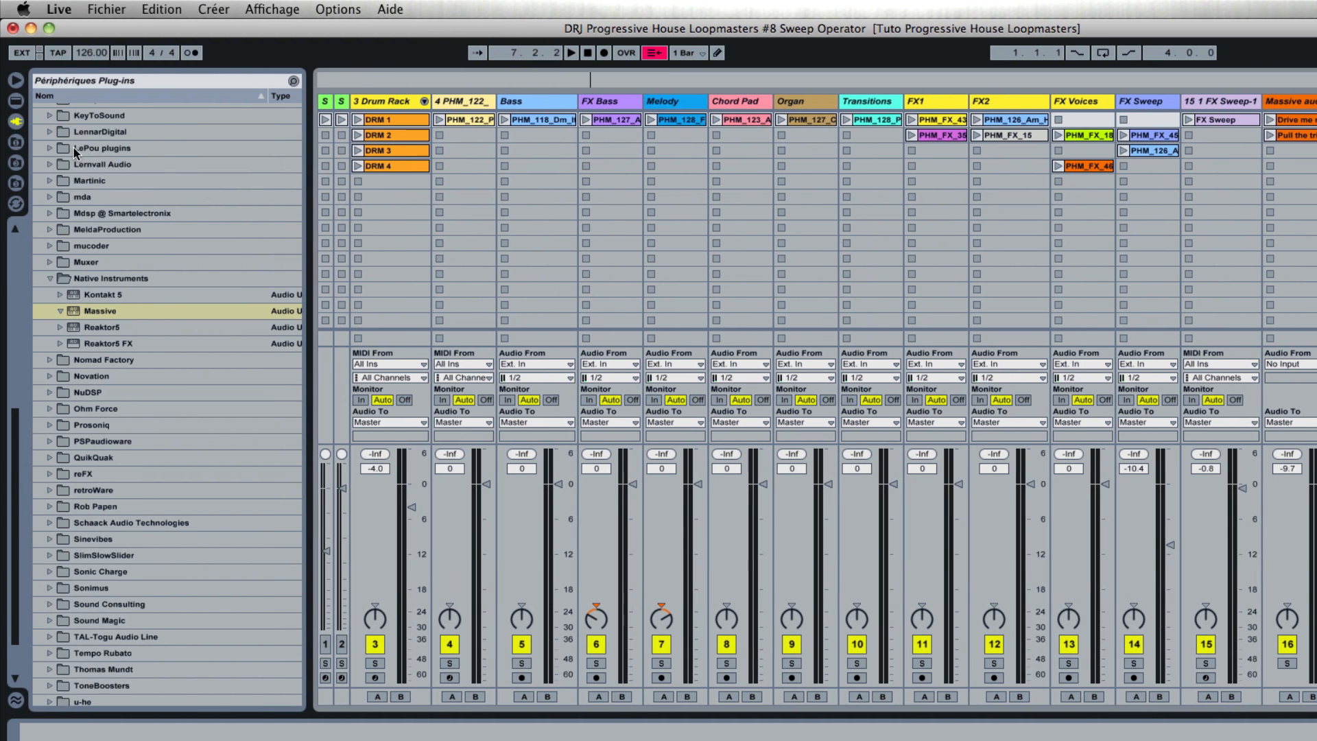
left_click(15, 100)
scroll(81, 159, "up", 3)
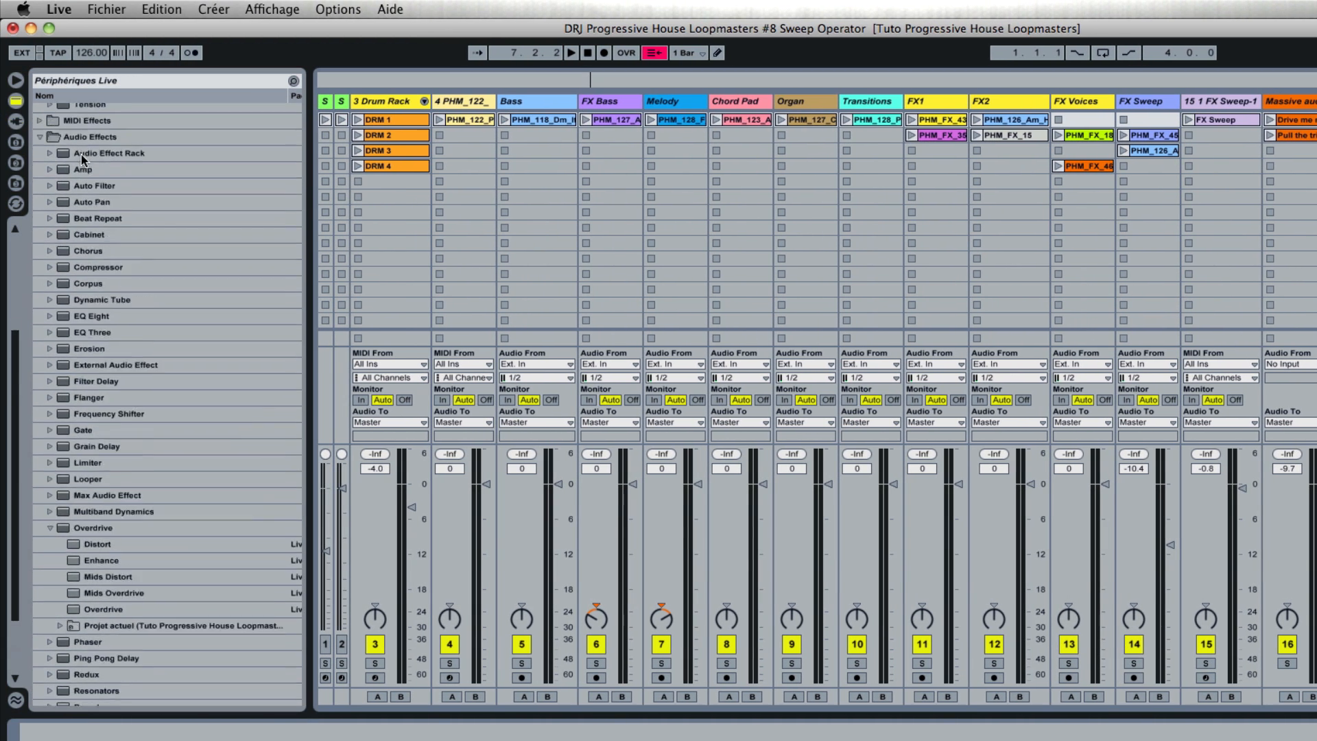
scroll(82, 159, "up", 5)
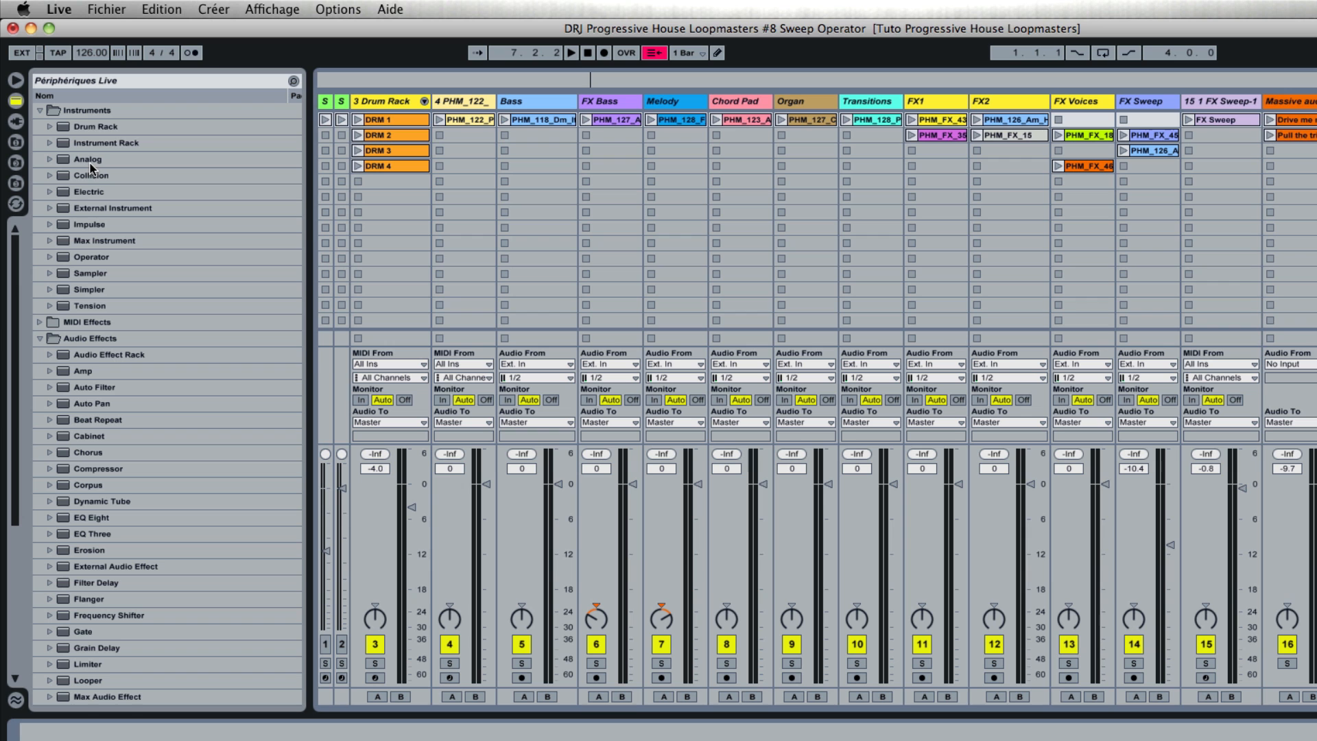
double_click(65, 275)
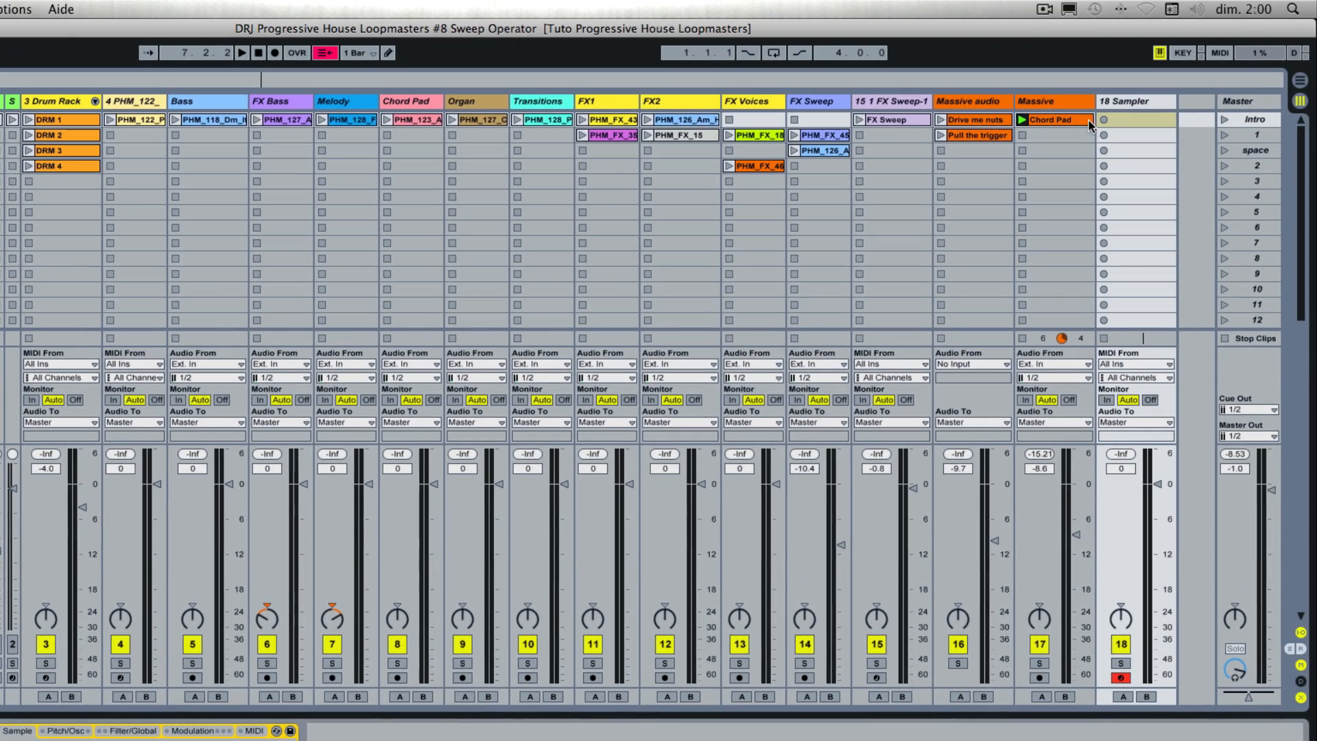
Step: Load the Massive track's Chord Pad clip into the Sampler as its sample
left_click(1024, 135)
left_click_drag(1048, 119, 319, 671)
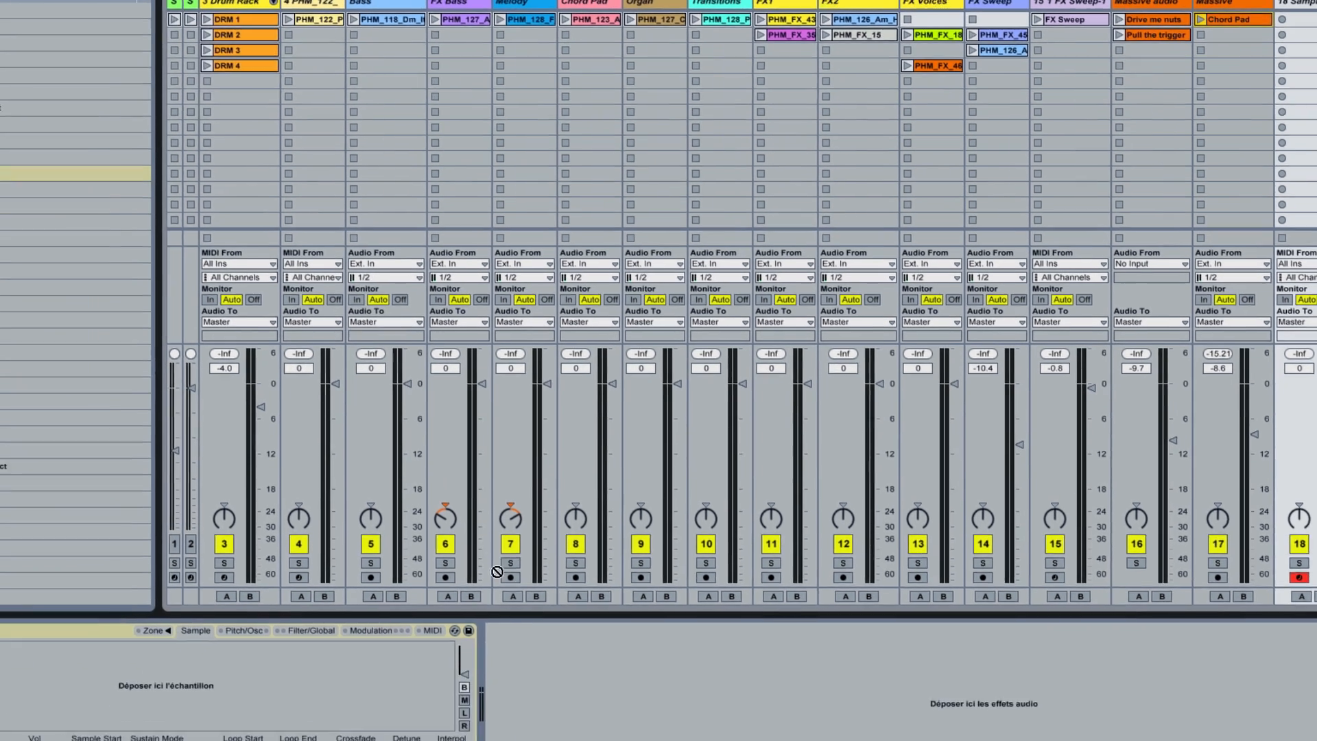
left_click_drag(497, 571, 332, 676)
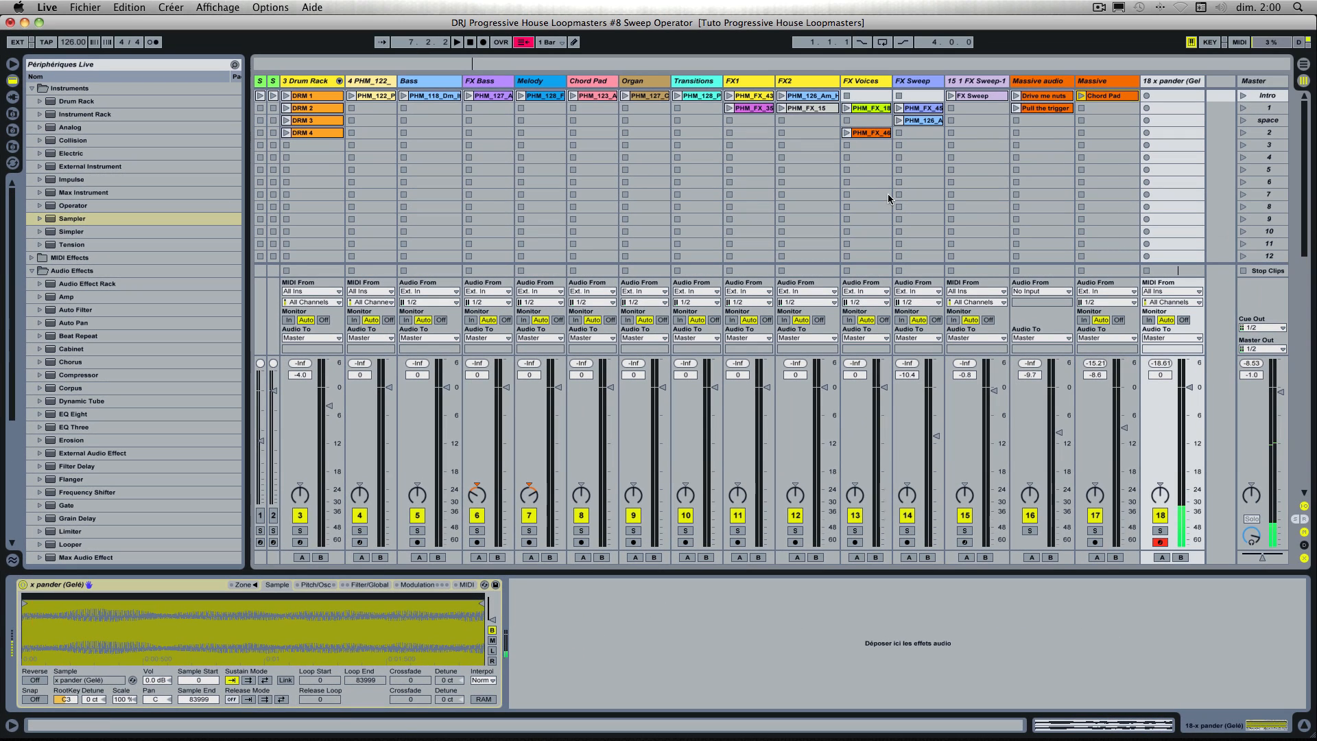
Step: Rename the Sampler track as Massive X -Pander Sample and widen it in the session view
left_click(1167, 84)
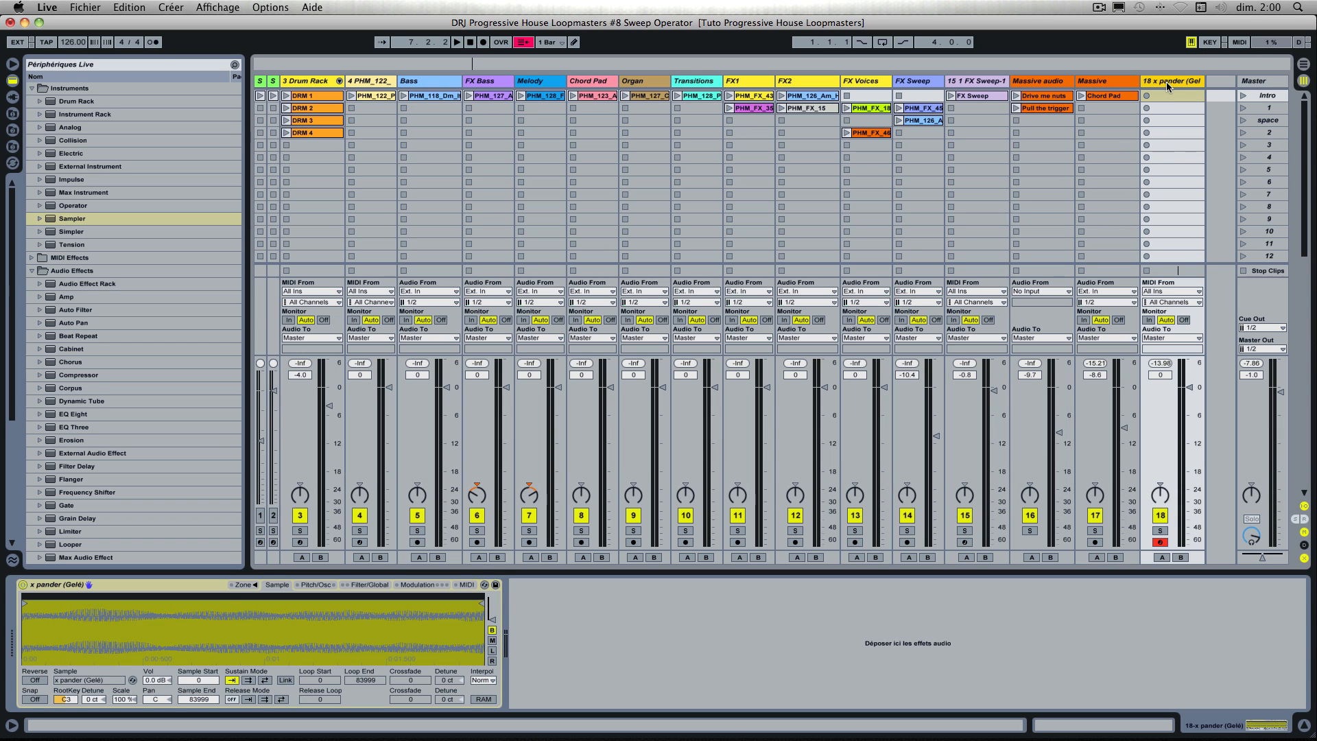
key("super+r")
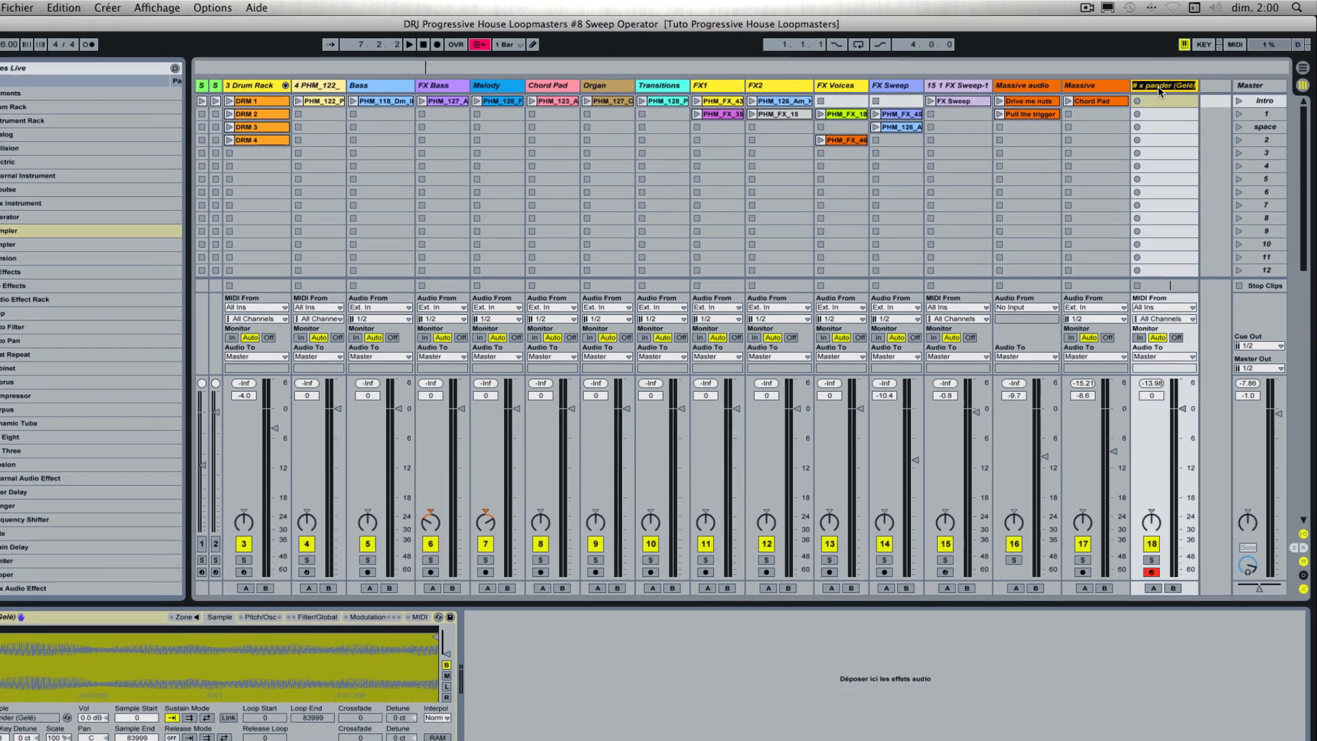
type("Mas")
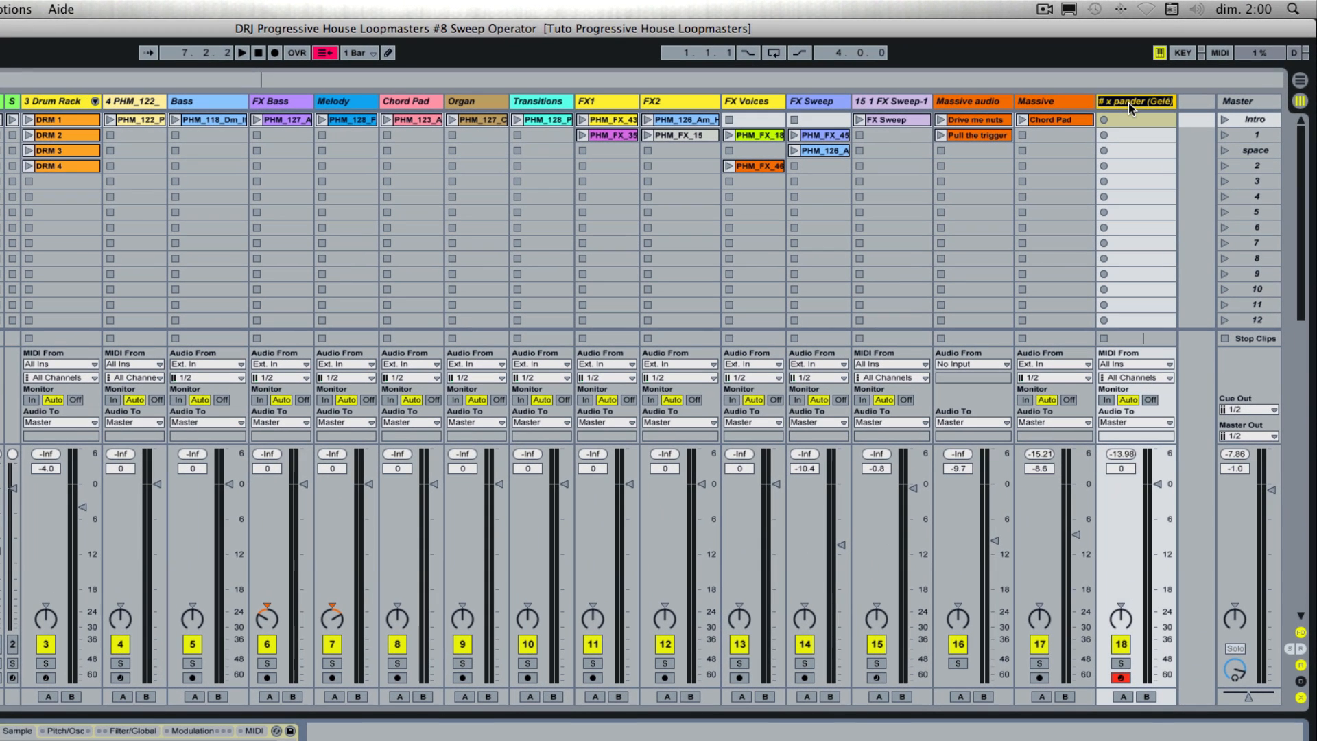
type("sive X -Pander Sample")
left_click_drag(1176, 100, 1209, 101)
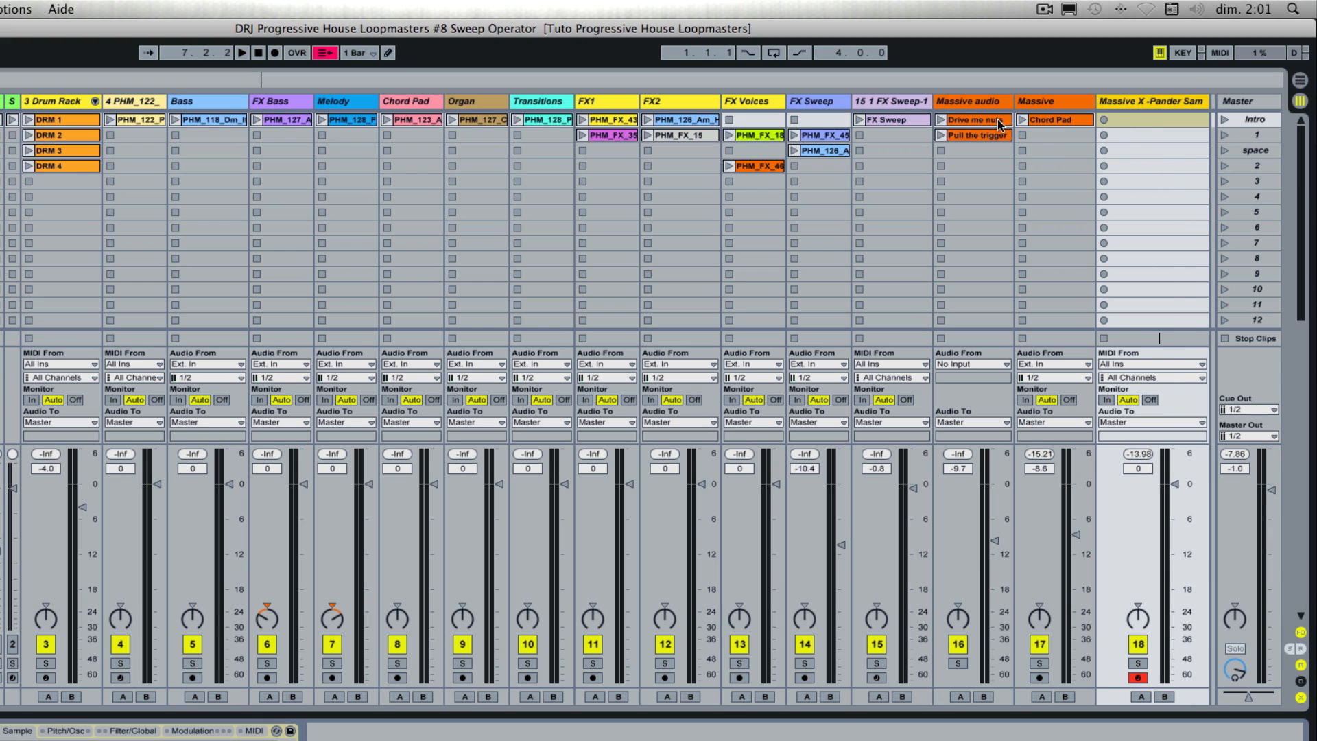
Step: Create a MIDI clip in the first slot of Massive X -Pander Sample and add a sixteenth C3 note at 1.1.1
left_click(1048, 102)
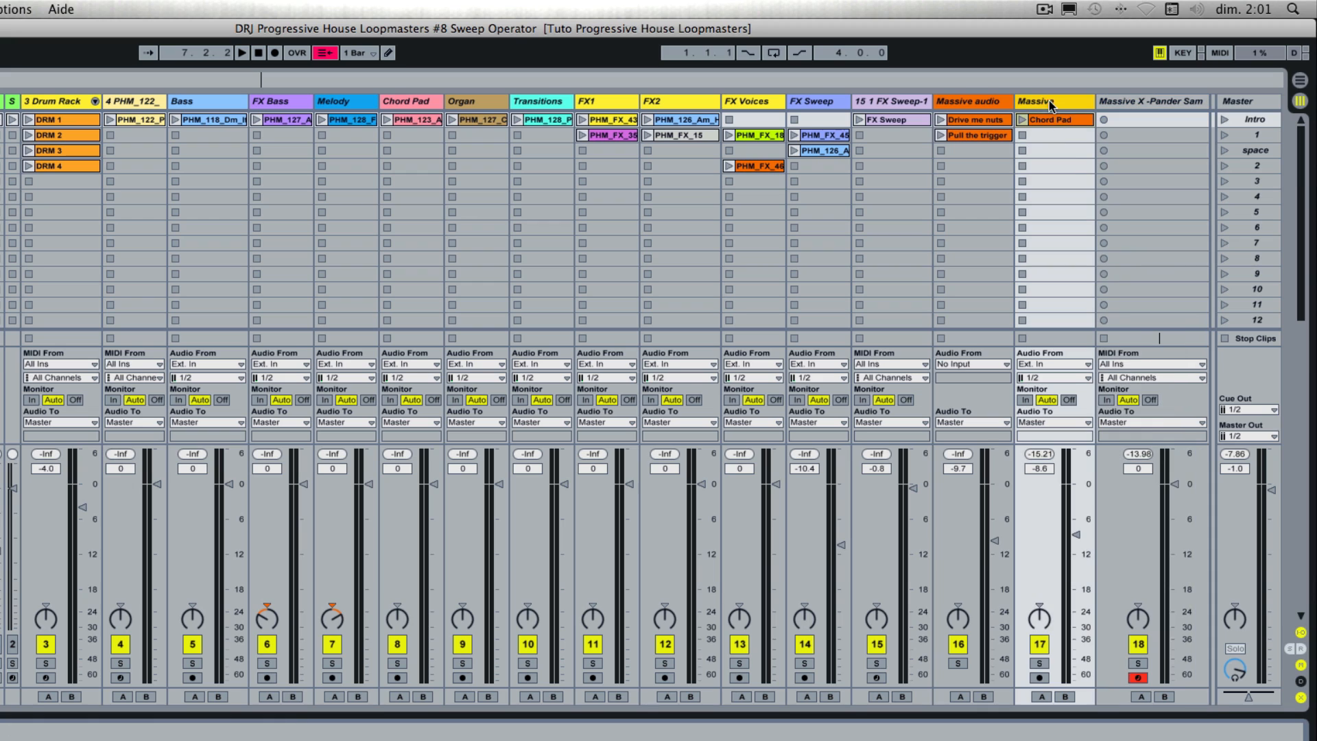
left_click(1133, 104)
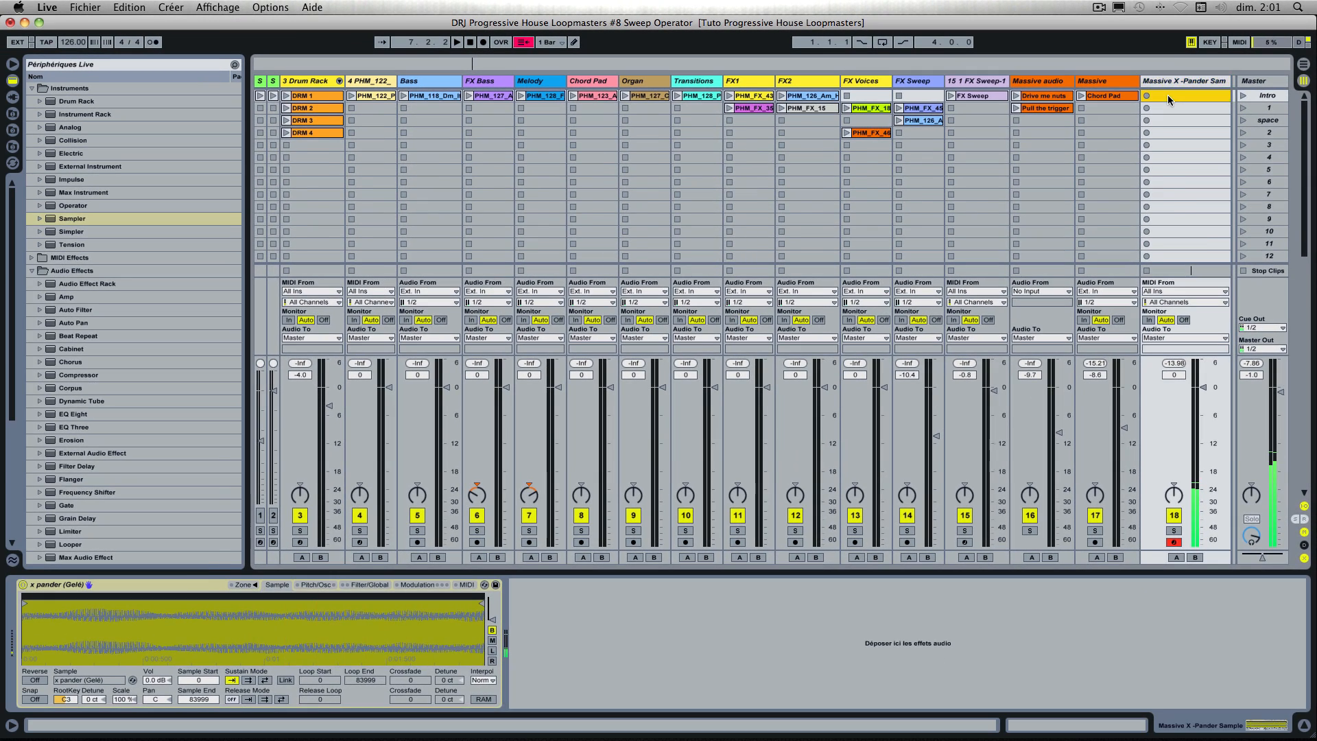
double_click(1166, 97)
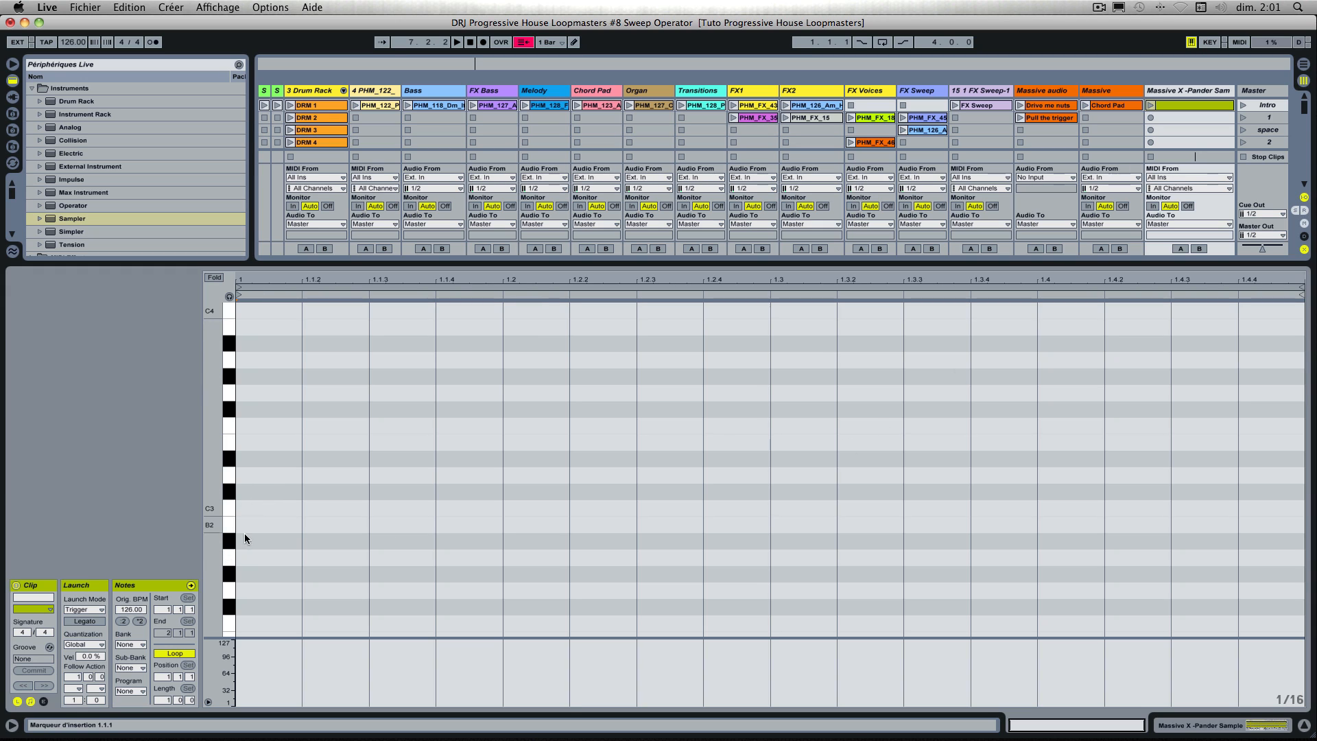
key("d")
key("a")
double_click(250, 506)
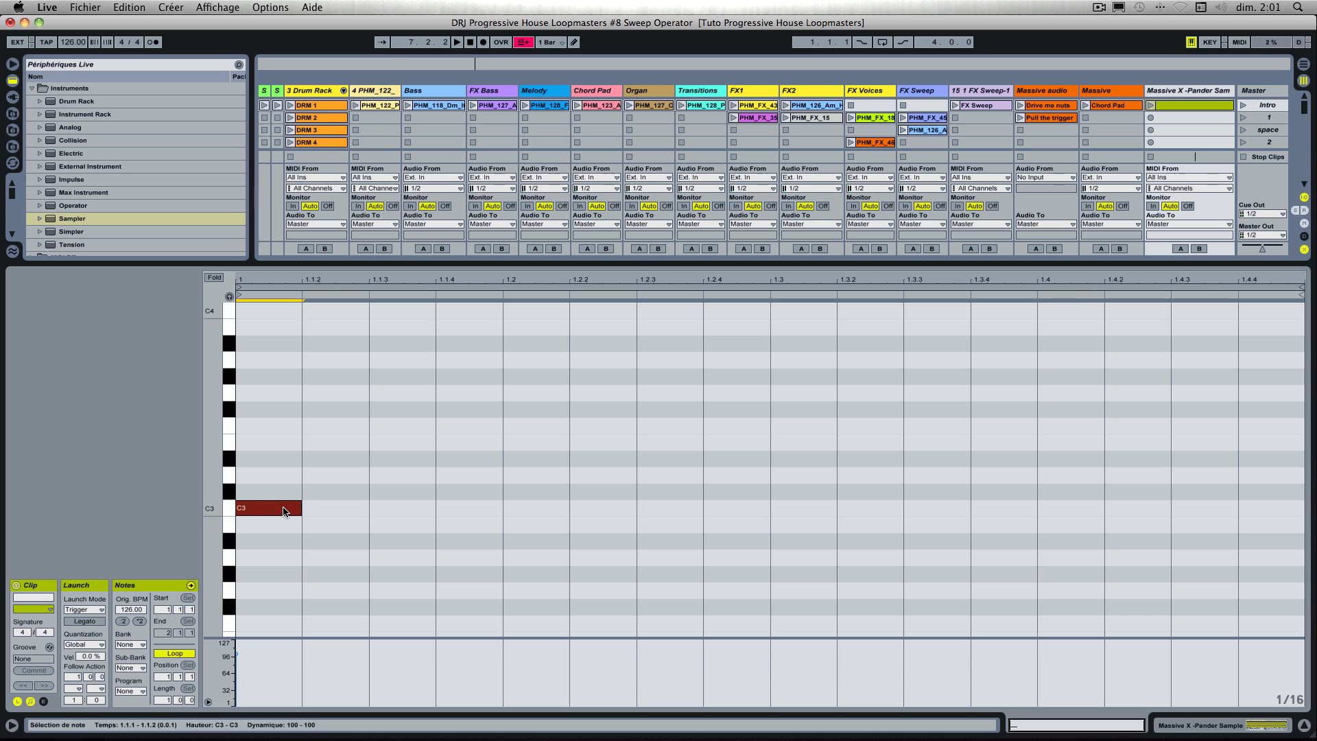
Step: Lengthen the C3 note to fill the clip's whole bar and show the track's Sampler device
left_click_drag(300, 508, 1275, 568)
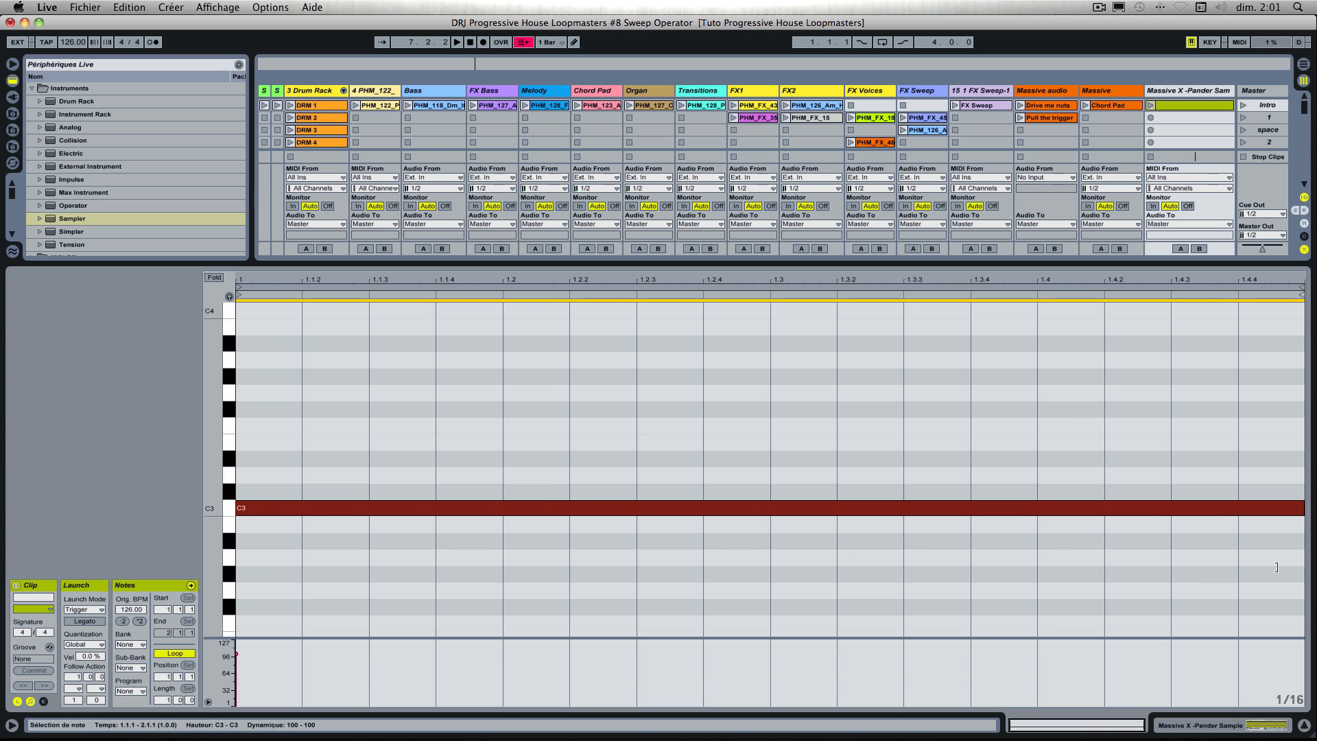
left_click(1180, 92)
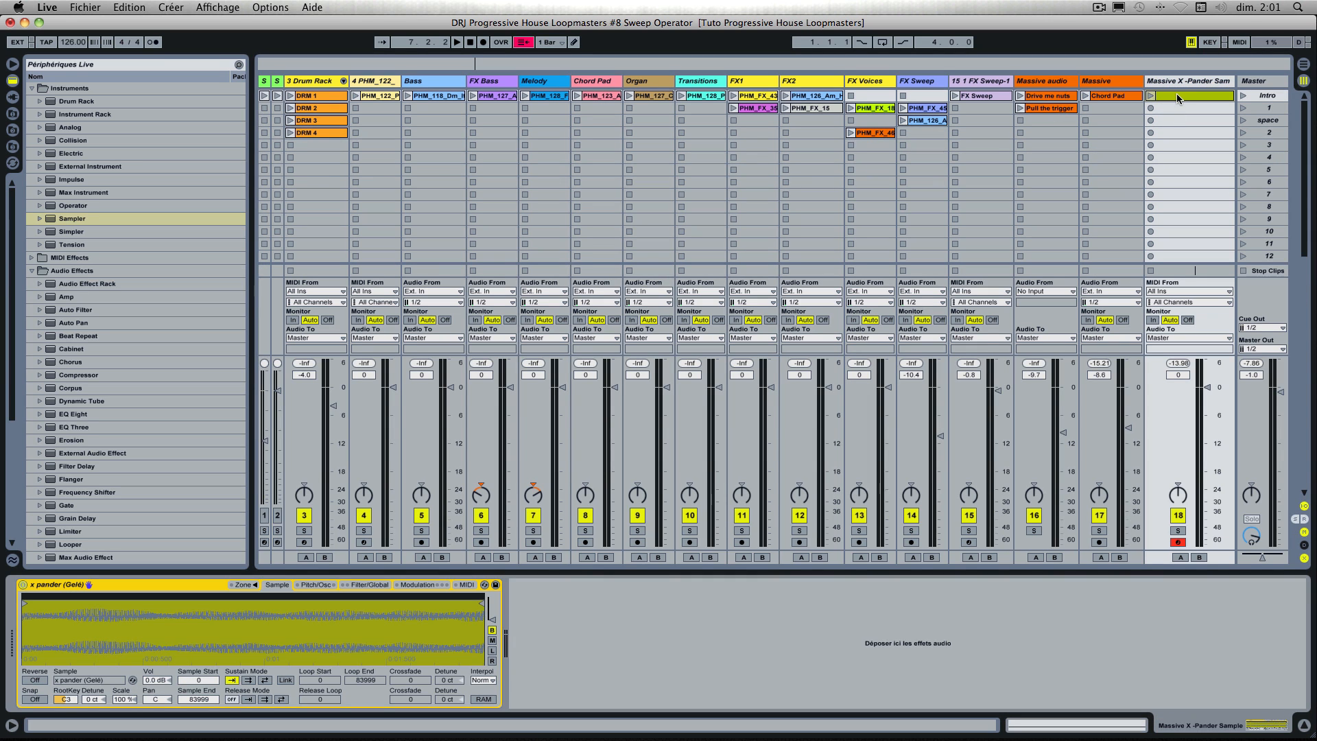
Step: Colour the Massive X -Pander Sample track and its first clip orange, and name the clip Chord Pad
right_click(1177, 81)
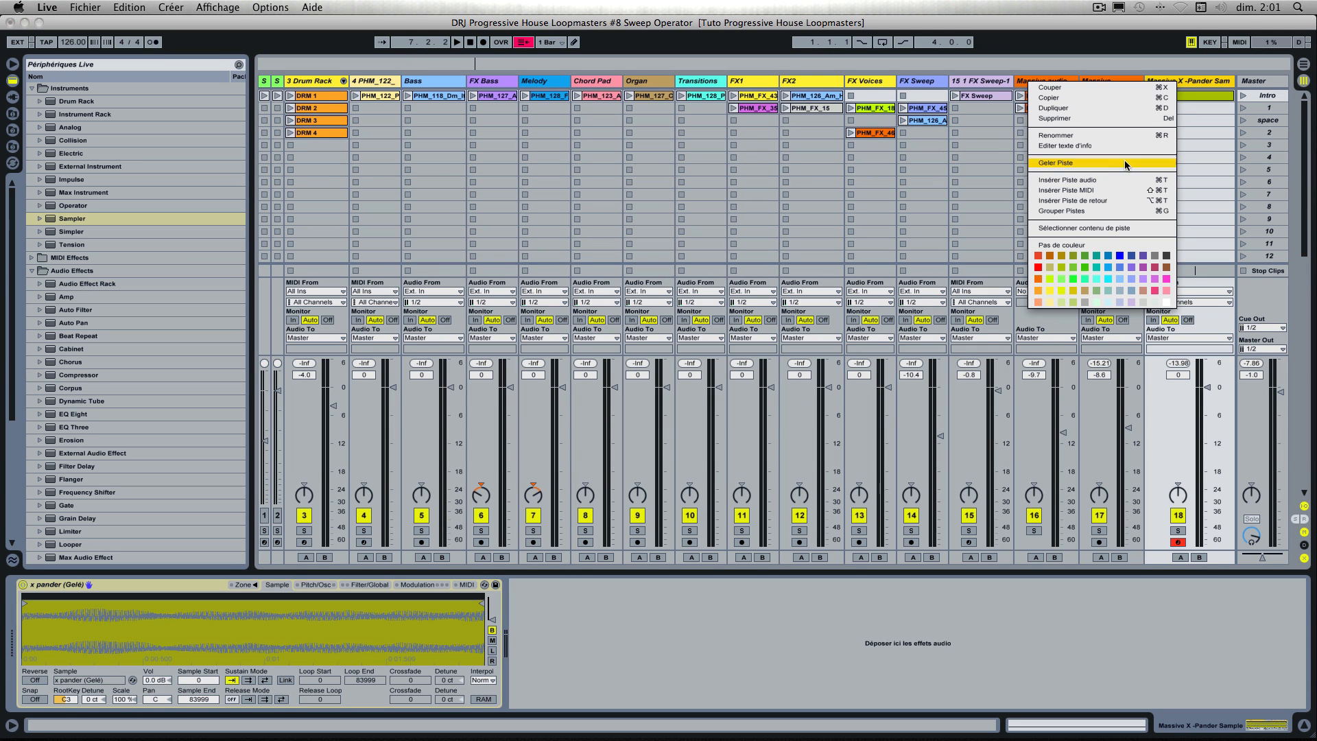
left_click(1038, 279)
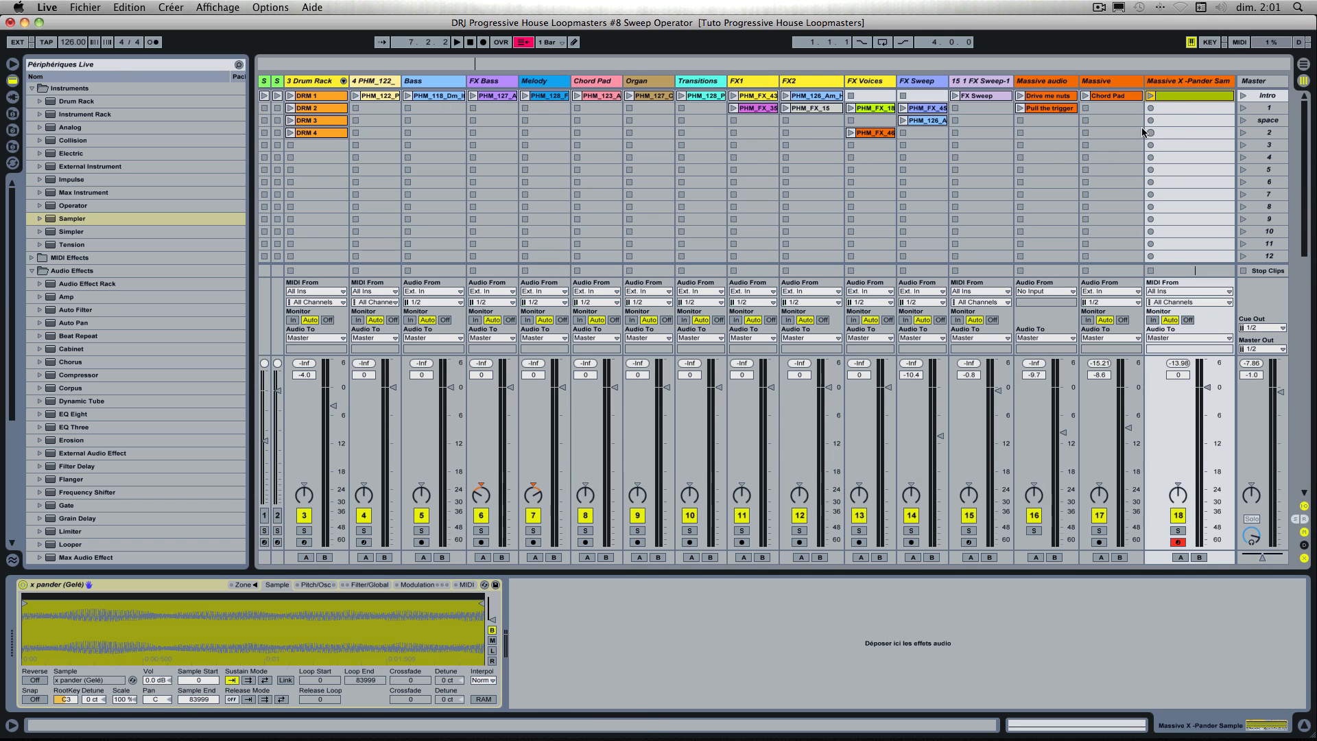
right_click(1167, 94)
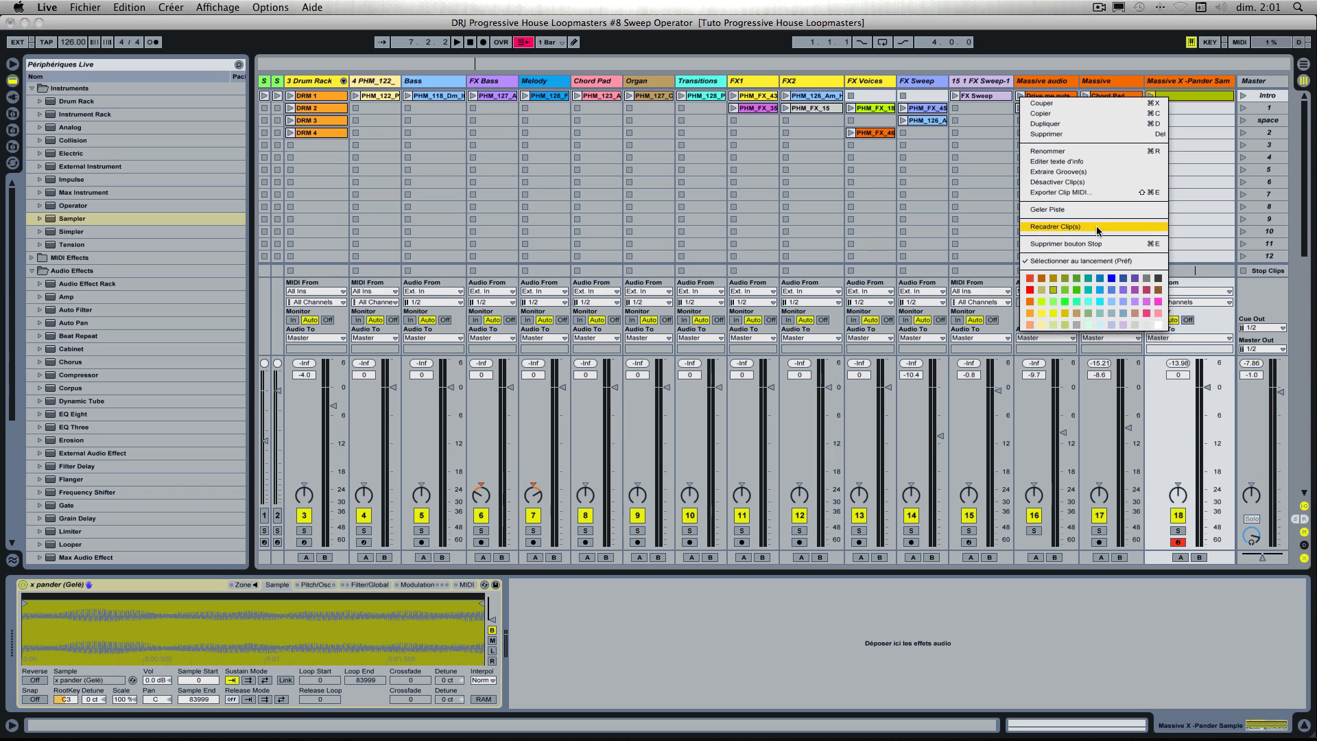
left_click(1029, 298)
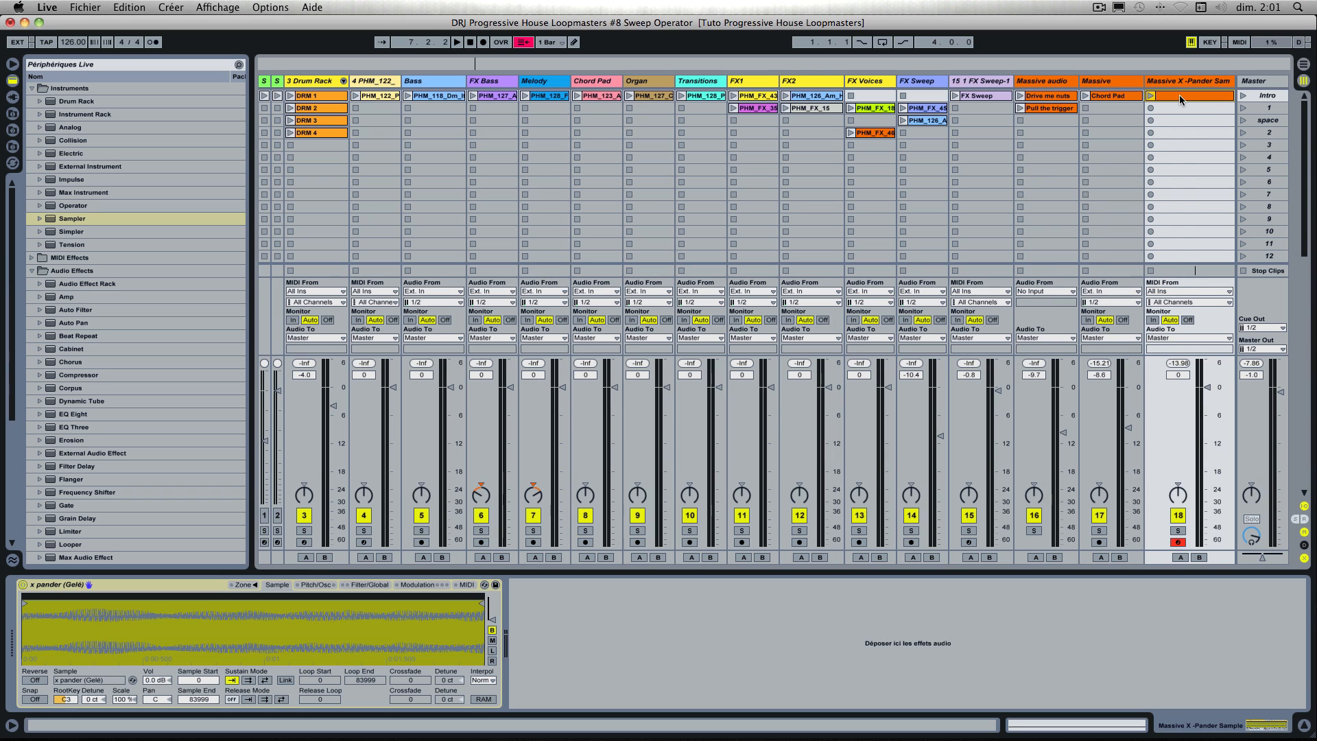
key("super+r")
type("Chord Pad")
key("Return")
Step: Audition the Chord Pad clip on the Sampler track and lower the track volume to -7.6 dB
left_click(1151, 96)
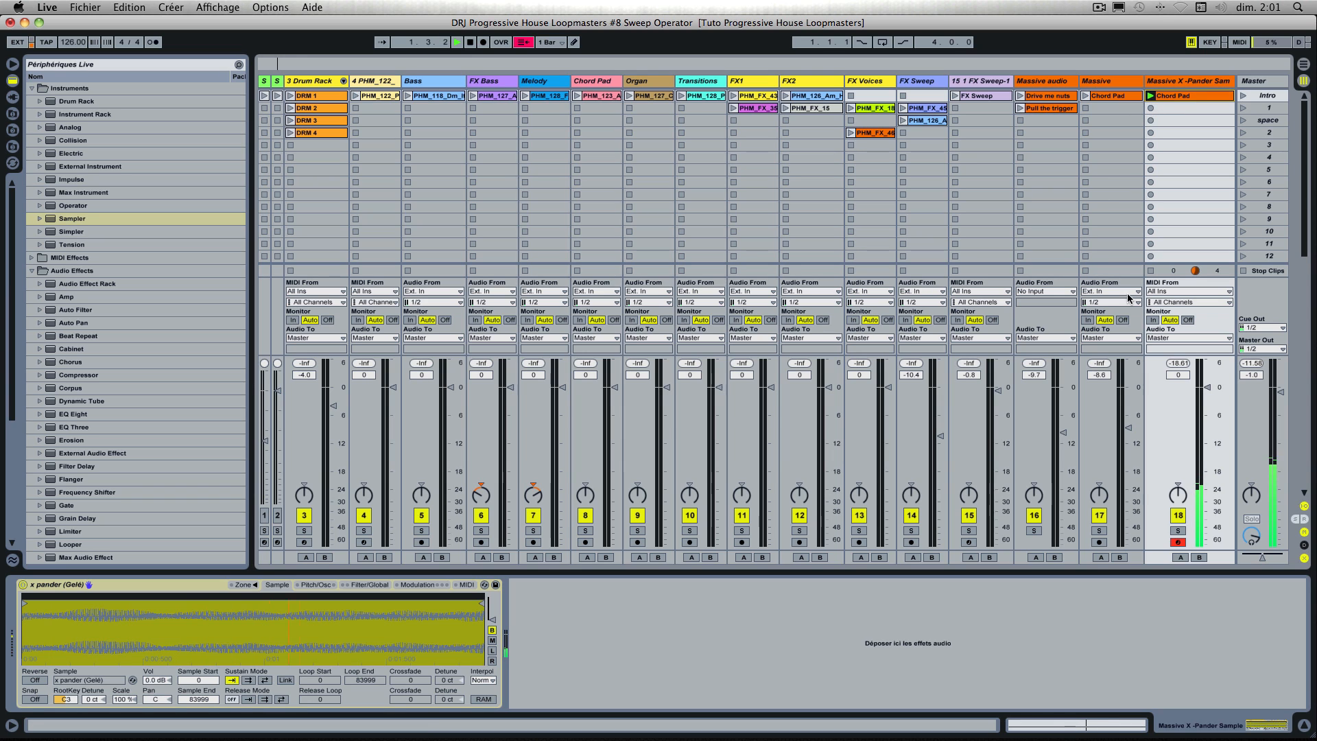
left_click_drag(1208, 388, 1206, 423)
key("space")
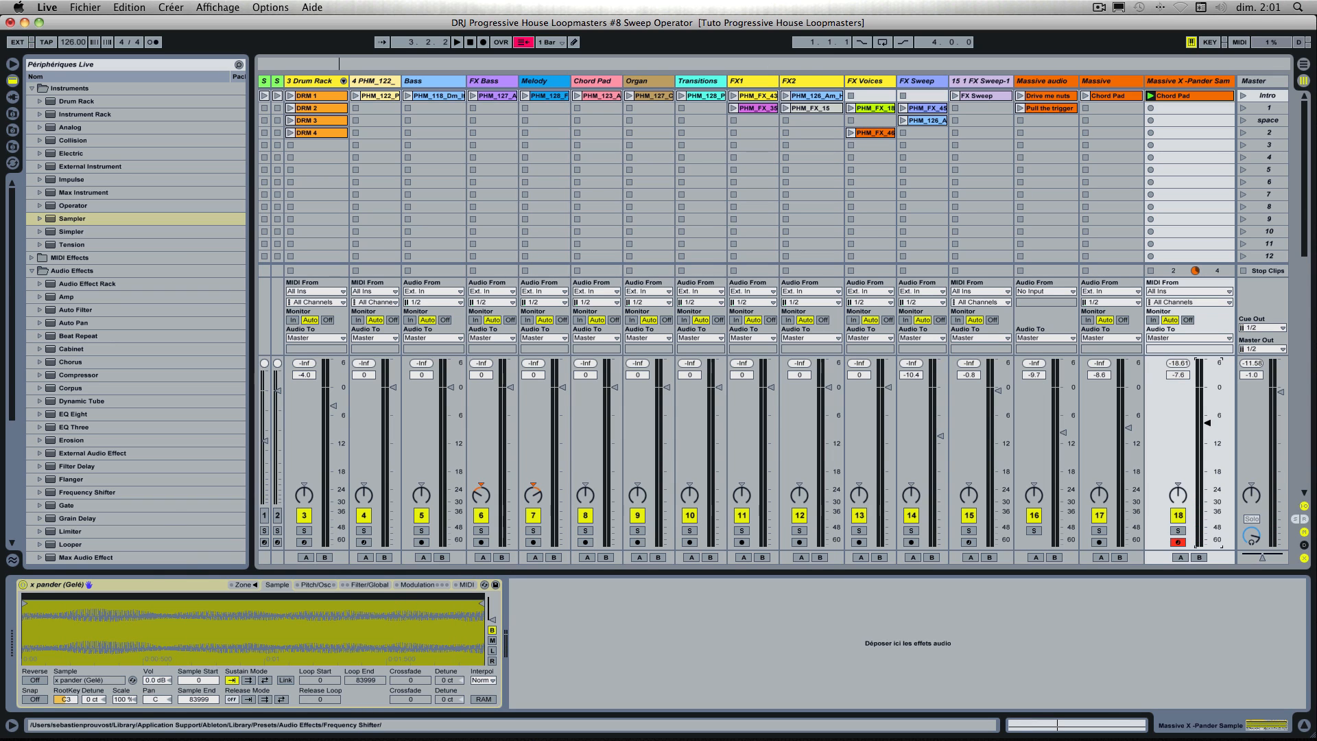
Step: While the clip plays, set the Sampler's sustain mode to back-and-forth looping, with loop start 5351 and loop end 40693
left_click(269, 590)
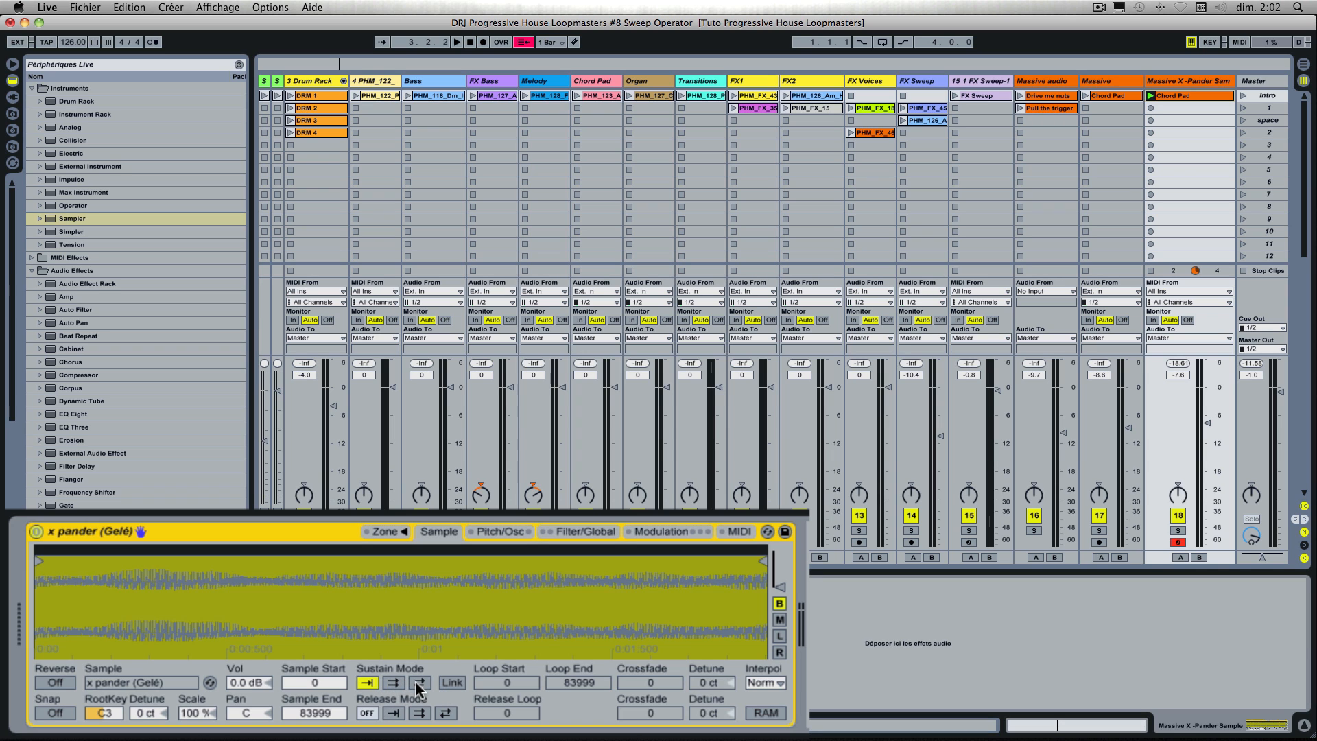
left_click(1149, 97)
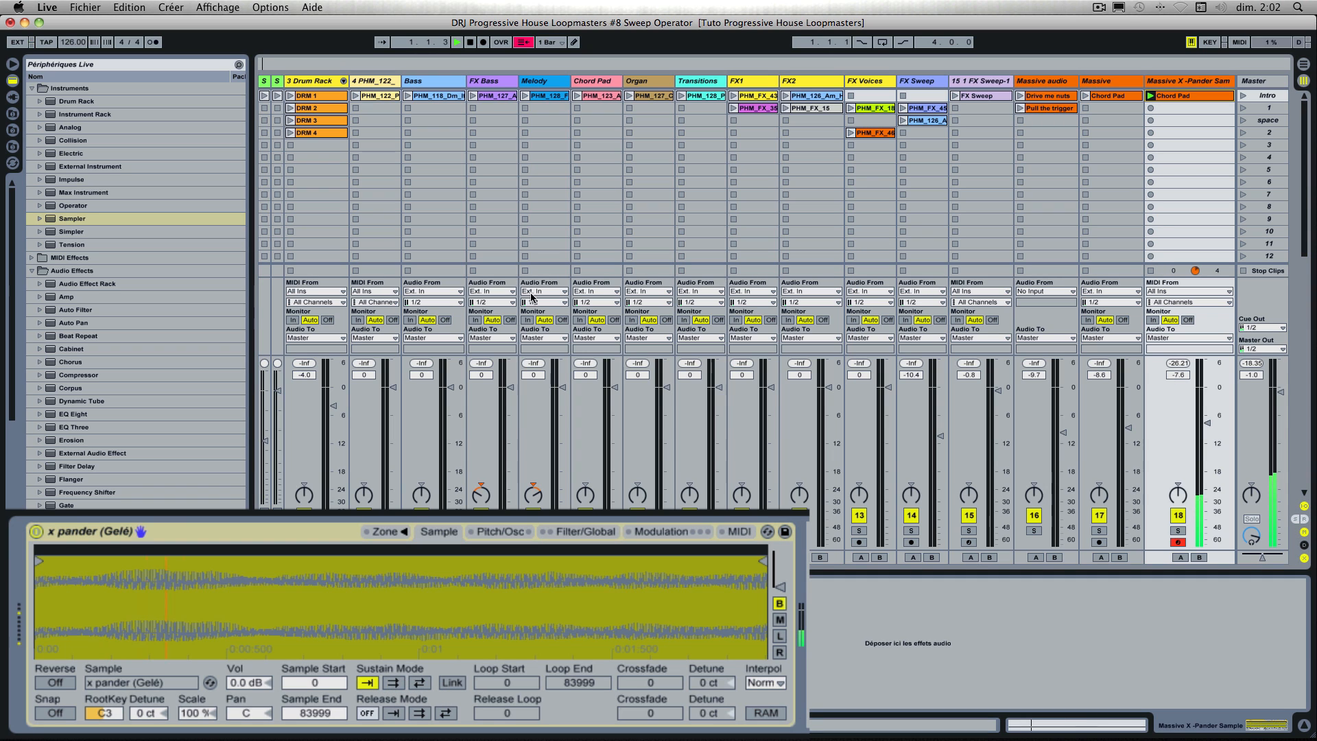
left_click(421, 683)
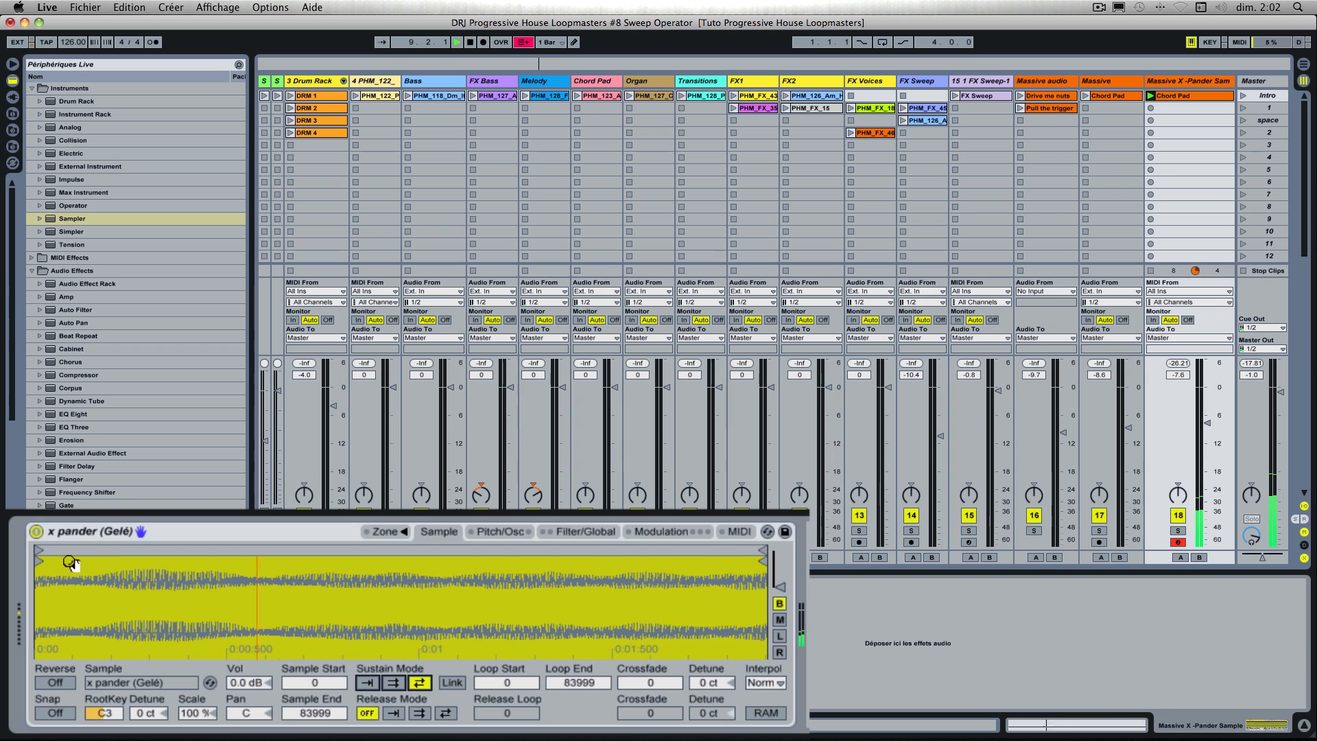
left_click_drag(41, 550, 89, 557)
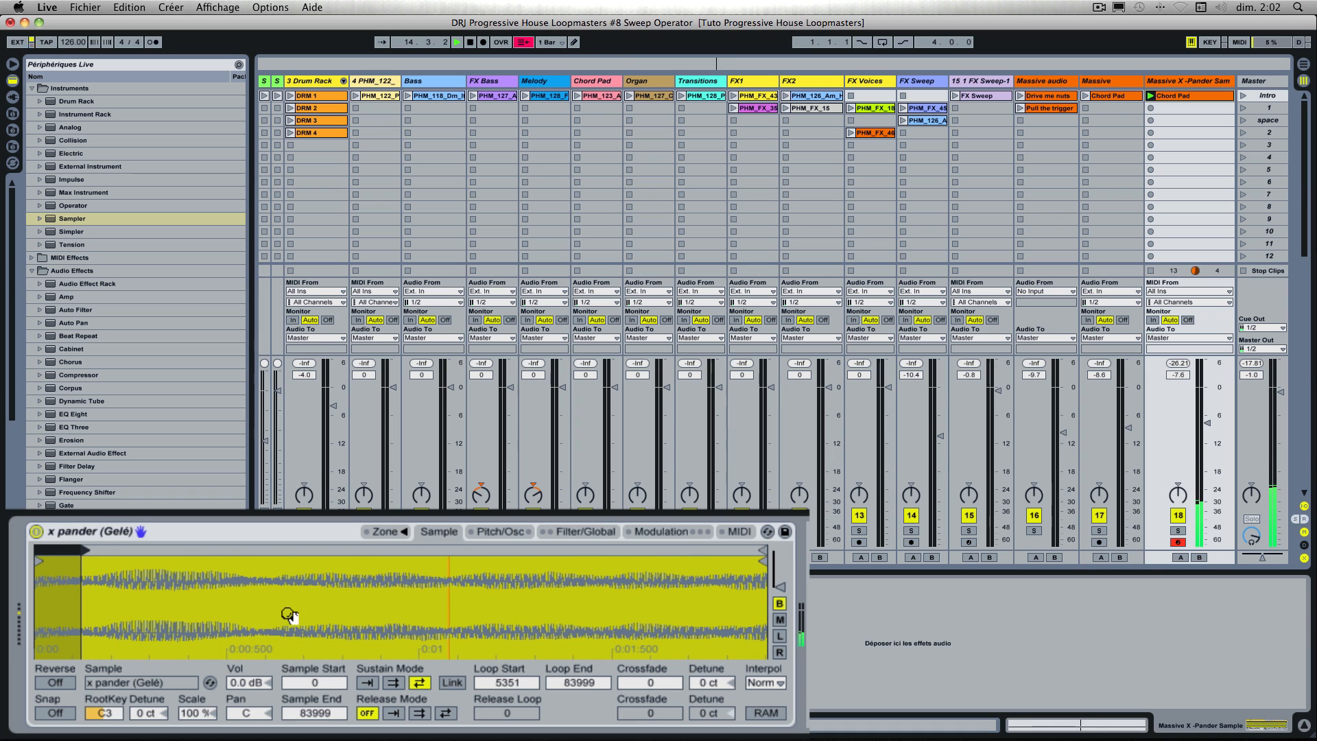
mouse_move(759, 557)
left_mouse_down()
mouse_move(458, 558)
mouse_move(384, 578)
left_mouse_up()
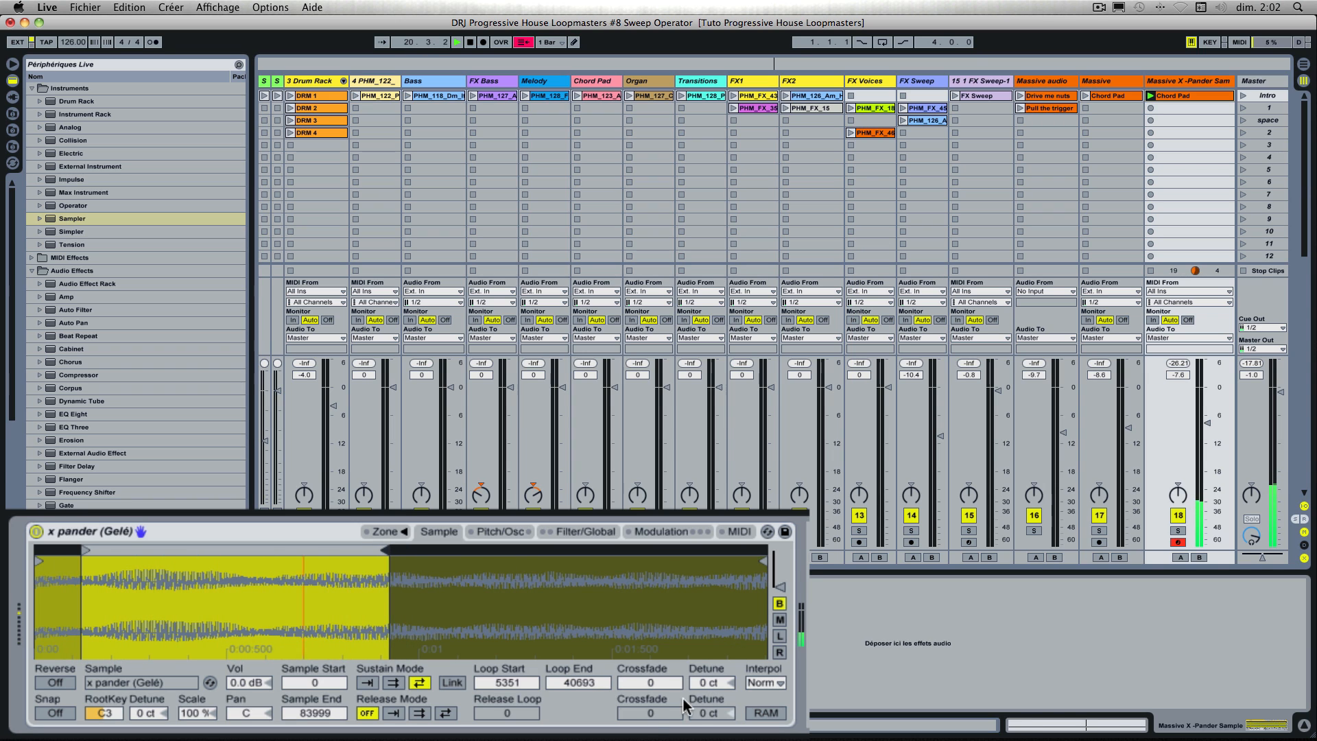
Step: Set the sustain loop's crossfade to 4601
left_click(650, 684)
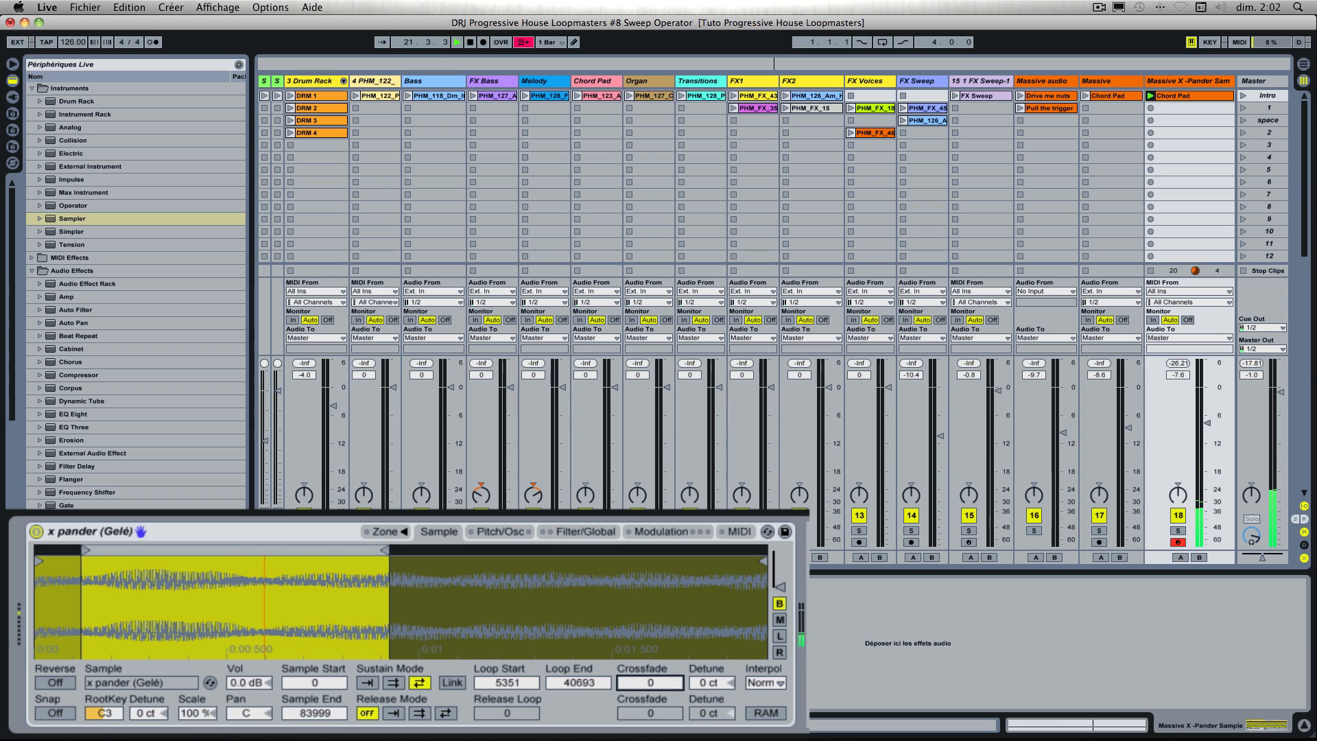
left_click_drag(650, 683, 650, 621)
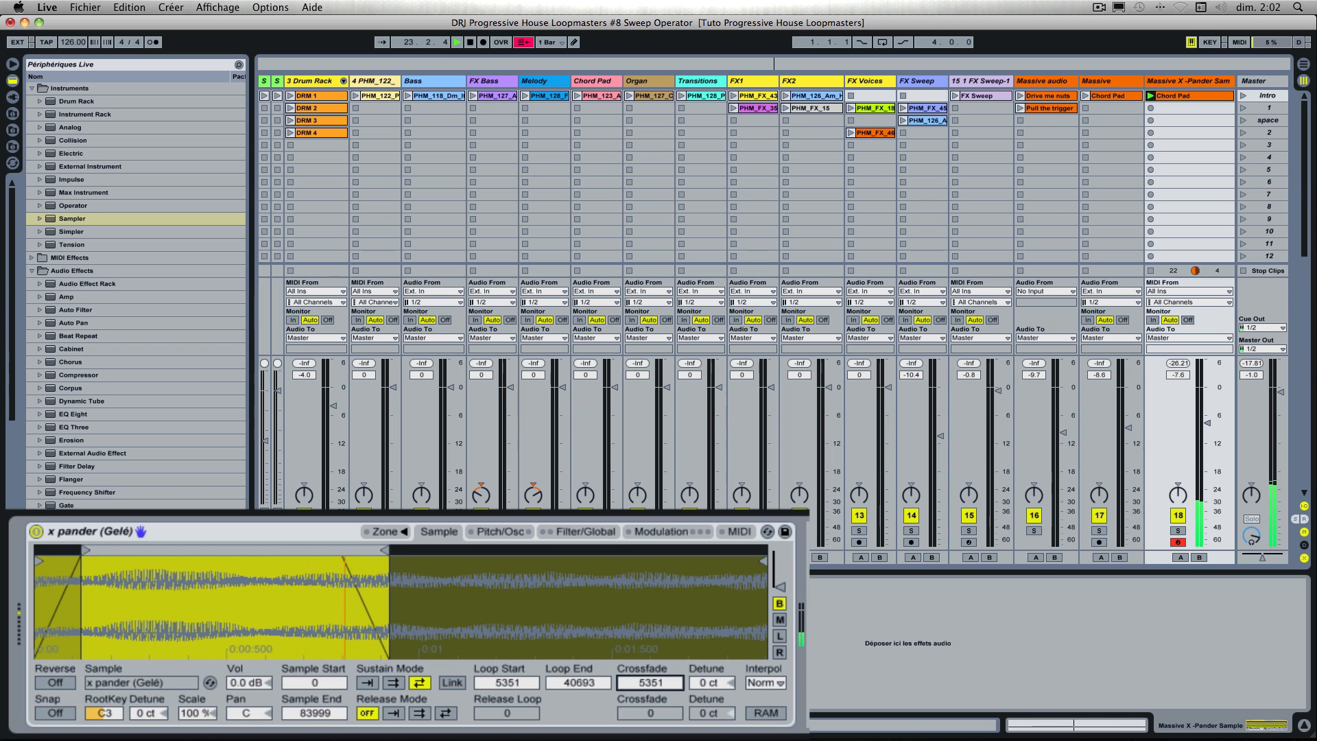
left_click_drag(650, 682, 650, 692)
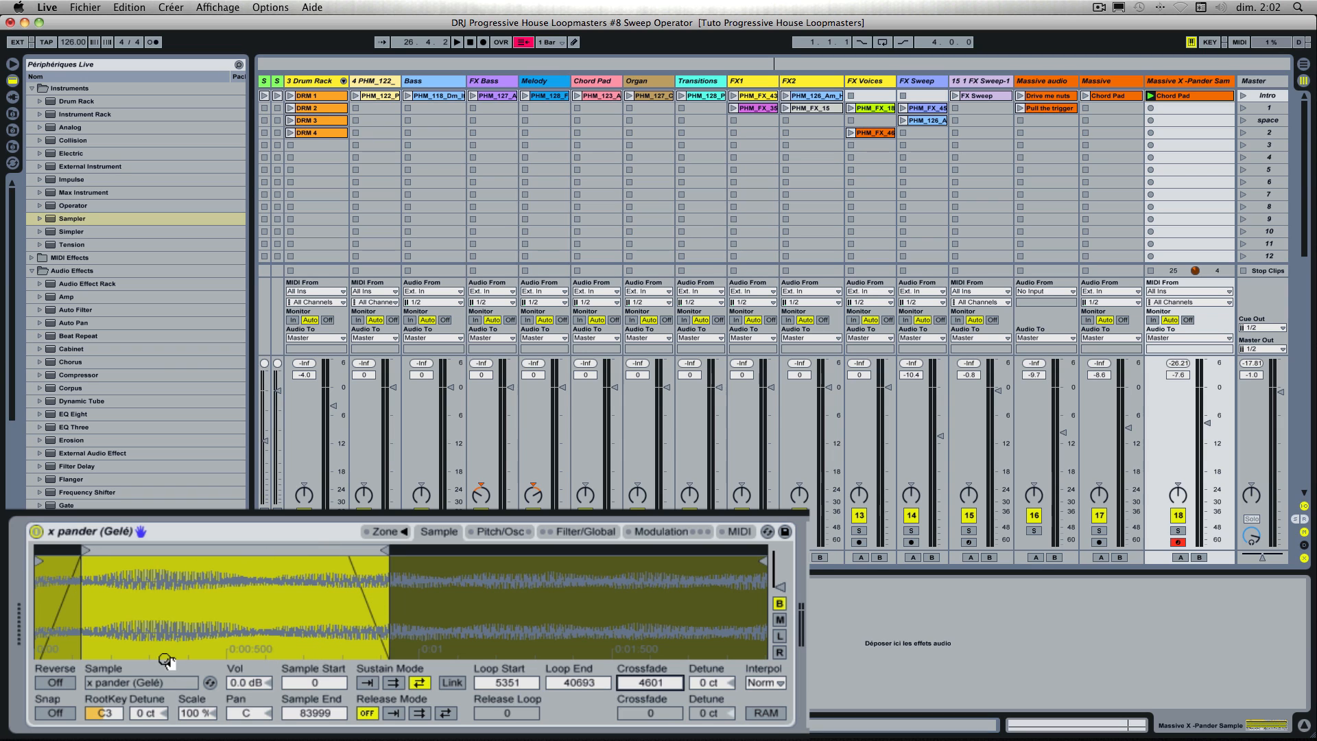
Step: Balance levels during playback by setting the sample volume to 5.4 dB and the track volume to -9.0 dB
left_click(260, 688)
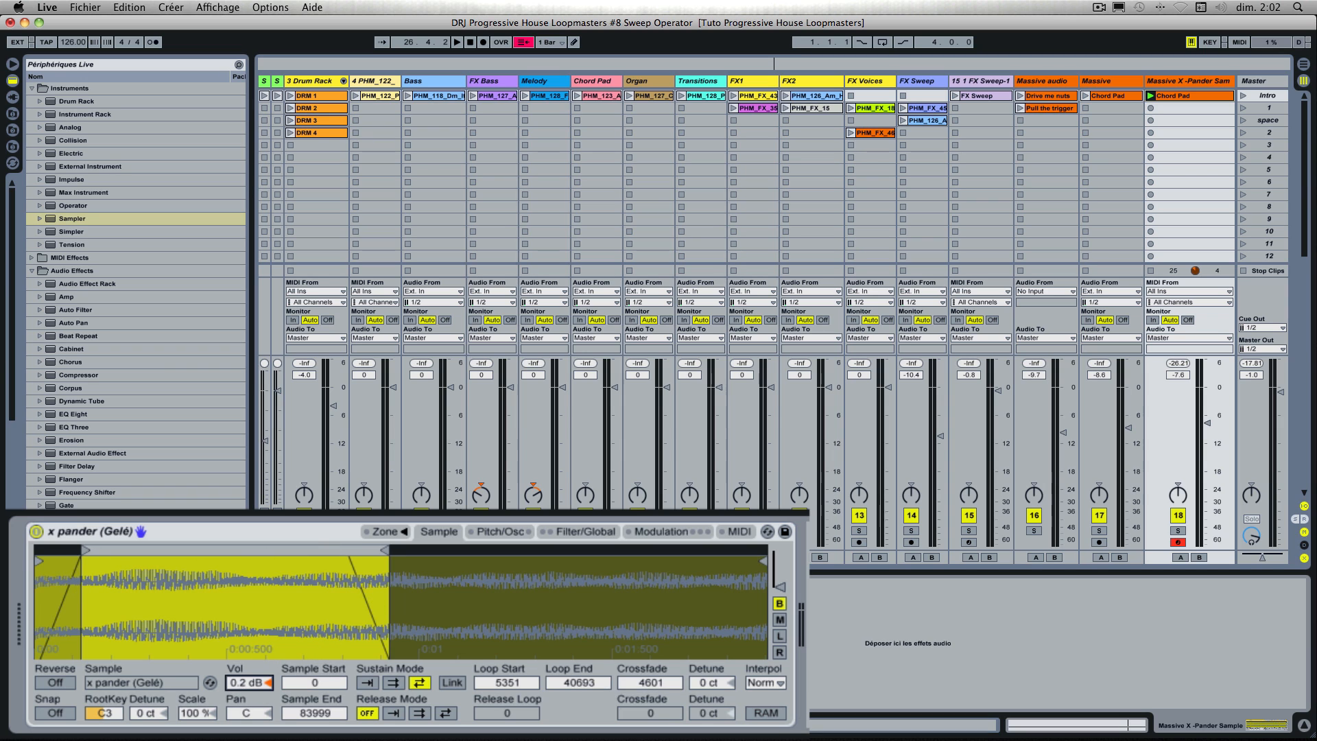
left_click_drag(260, 688, 260, 655)
key("space")
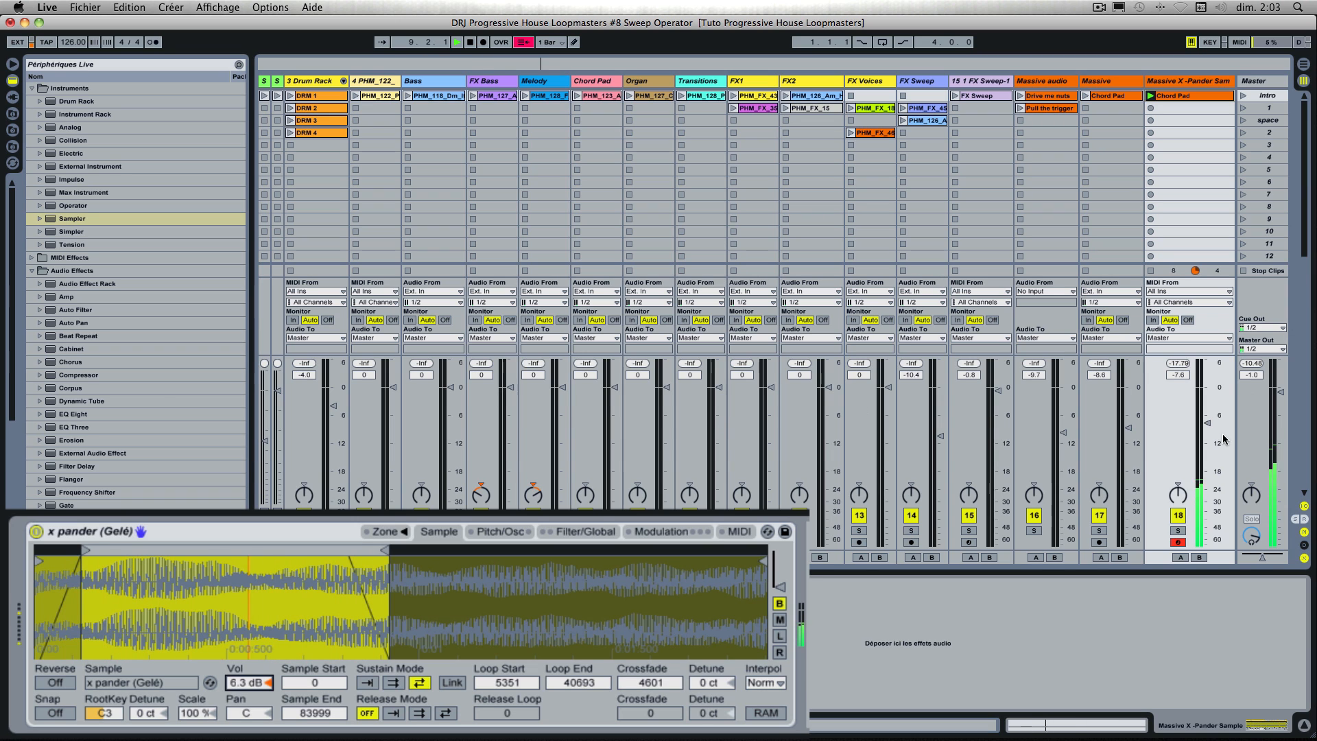
left_click_drag(1207, 423, 1207, 443)
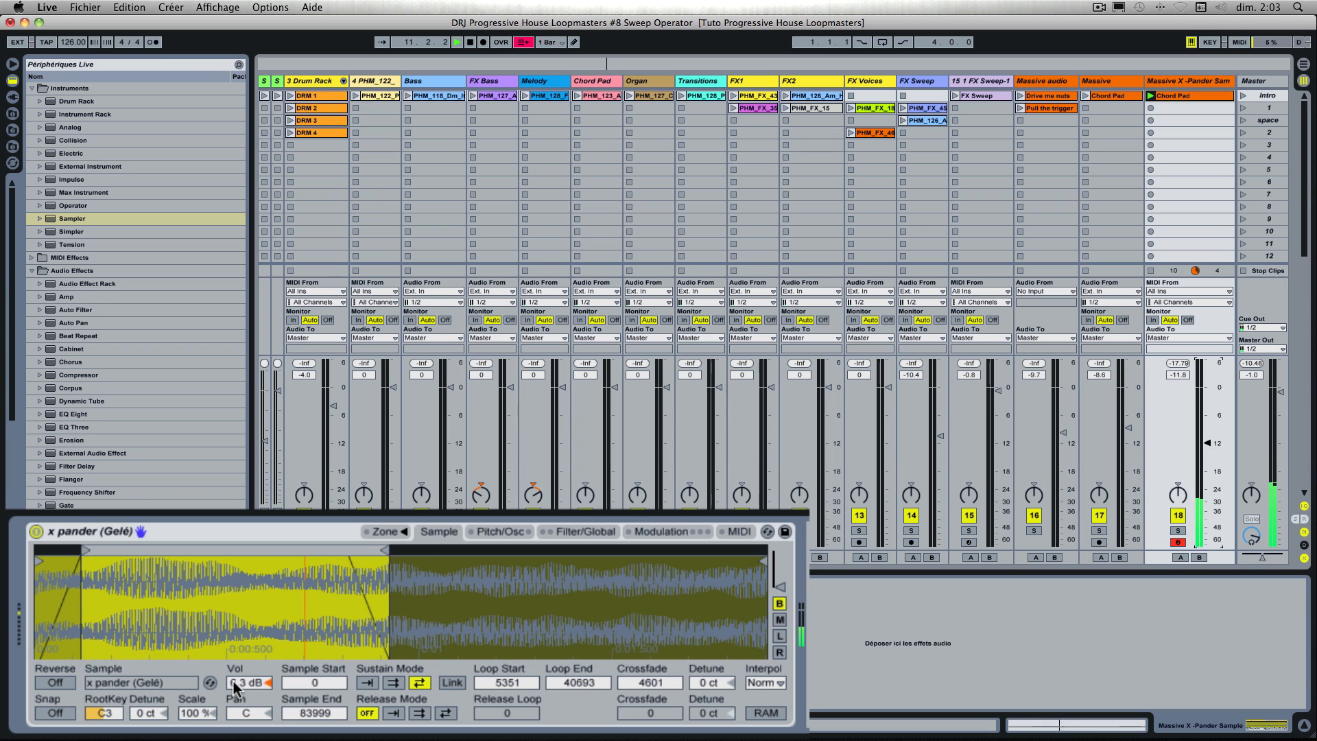
left_click_drag(251, 682, 250, 662)
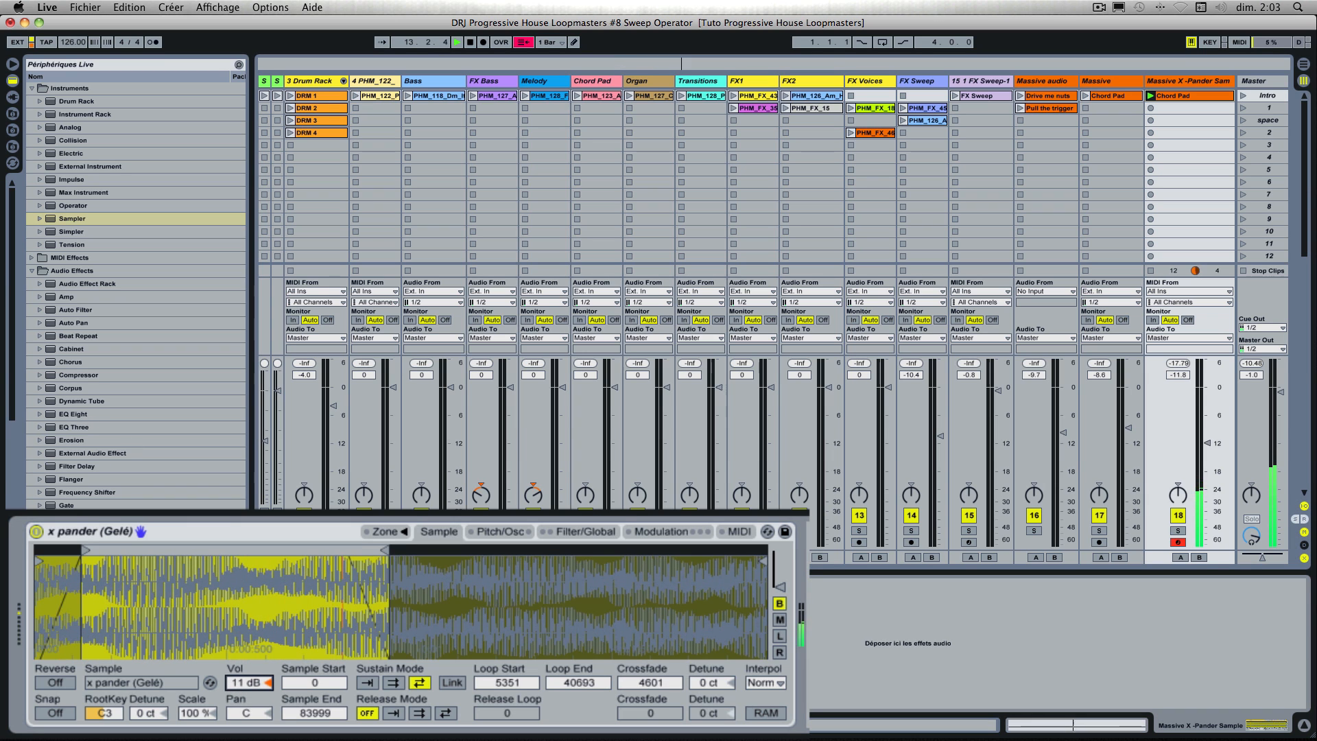
left_click_drag(250, 661, 250, 675)
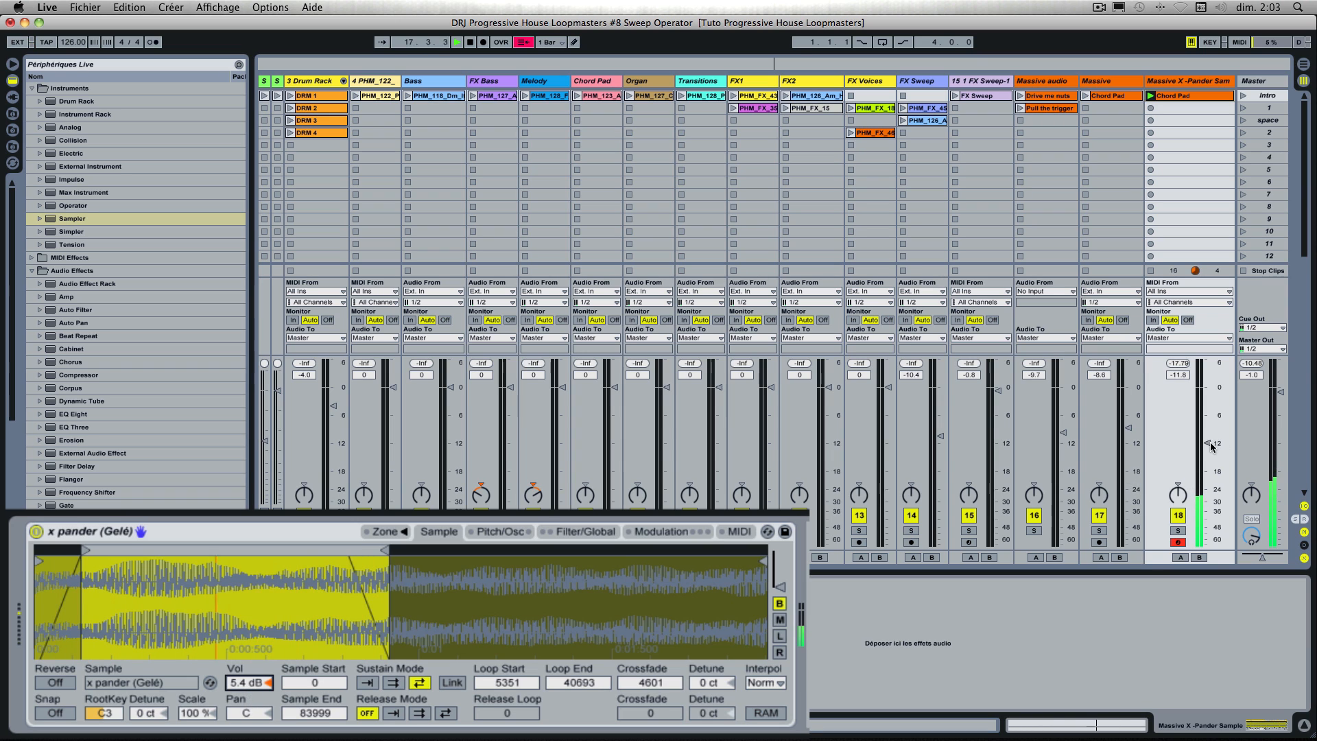
left_click_drag(1207, 443, 1207, 428)
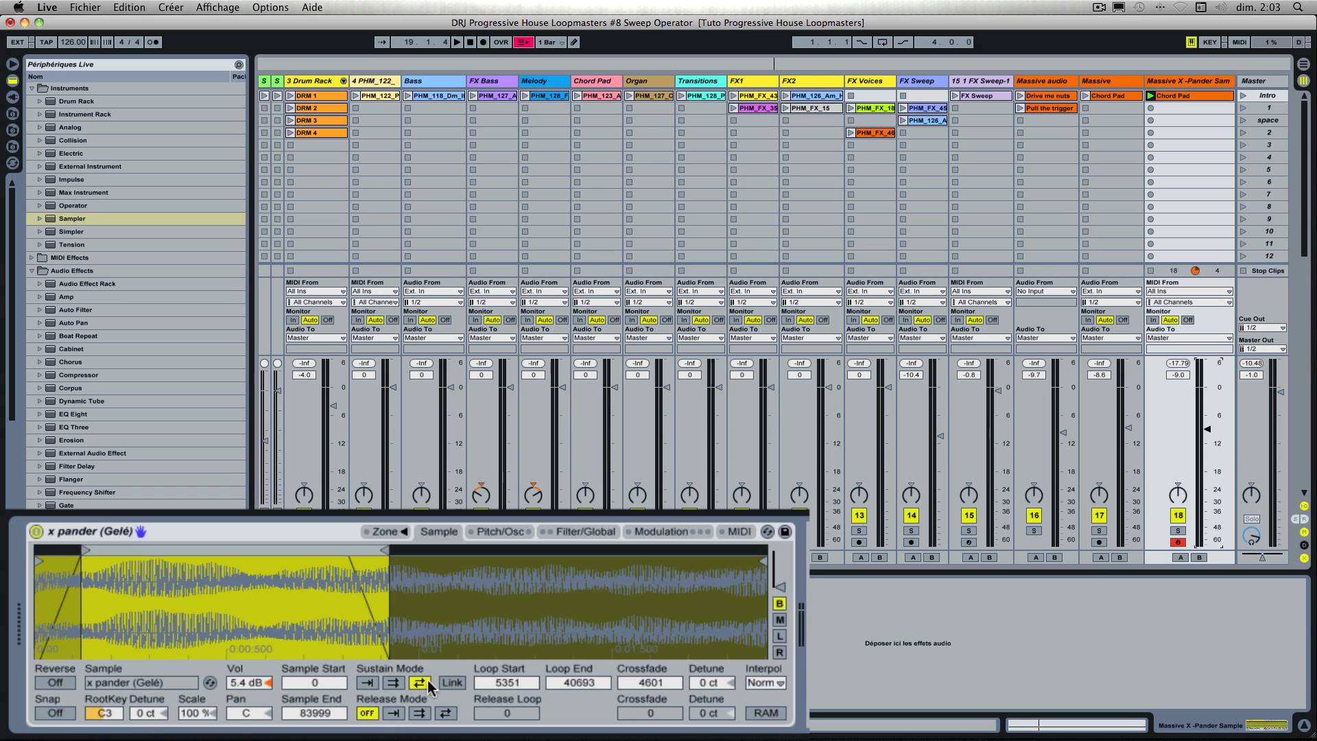
Step: Enable the Sampler's filter and set its frequency to 3.04 kHz and resonance to 0.55 while listening
left_click(580, 533)
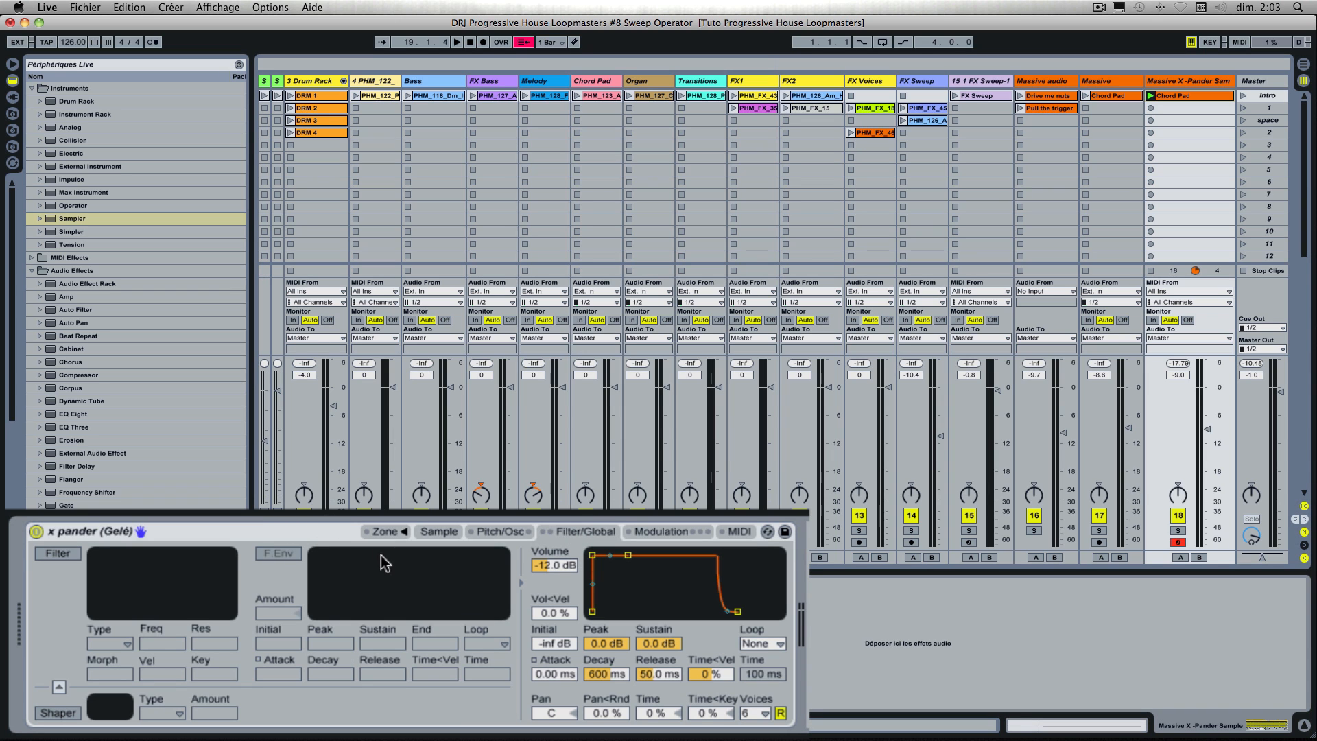
left_click(59, 553)
key("space")
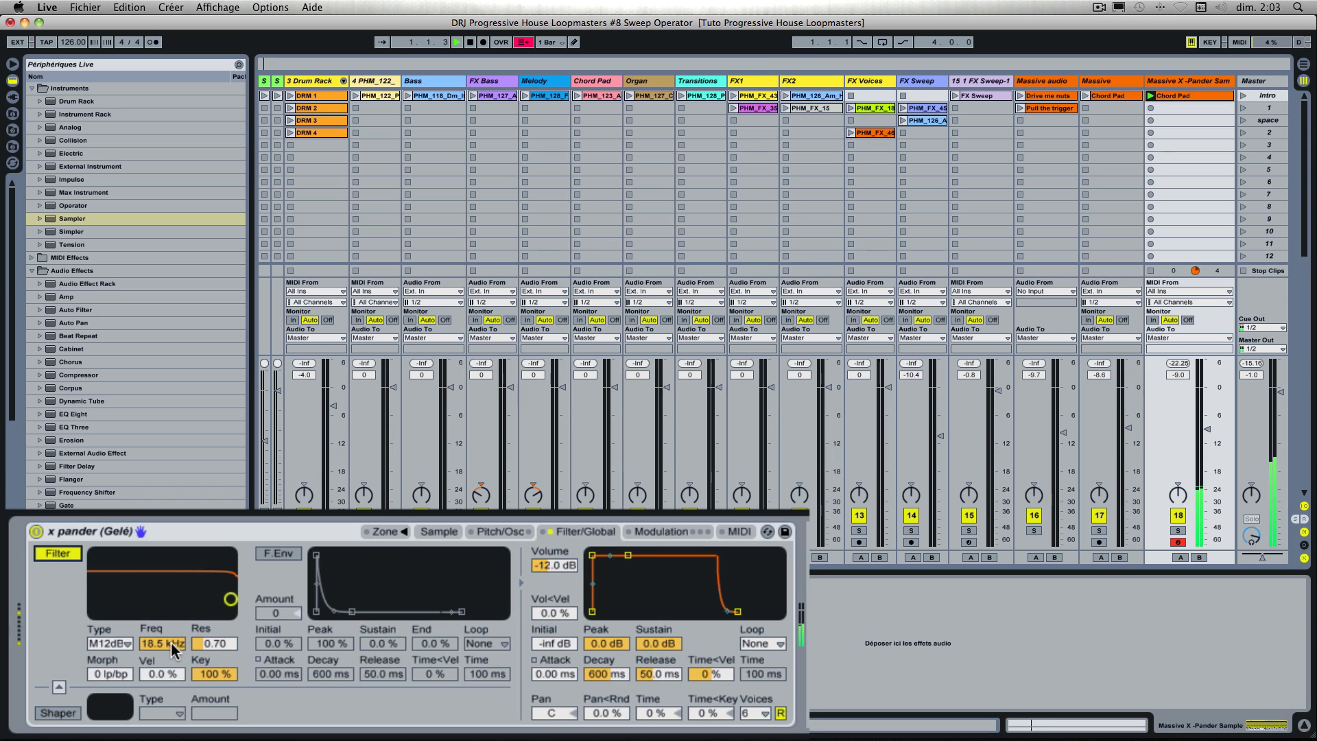
left_click_drag(171, 645, 172, 687)
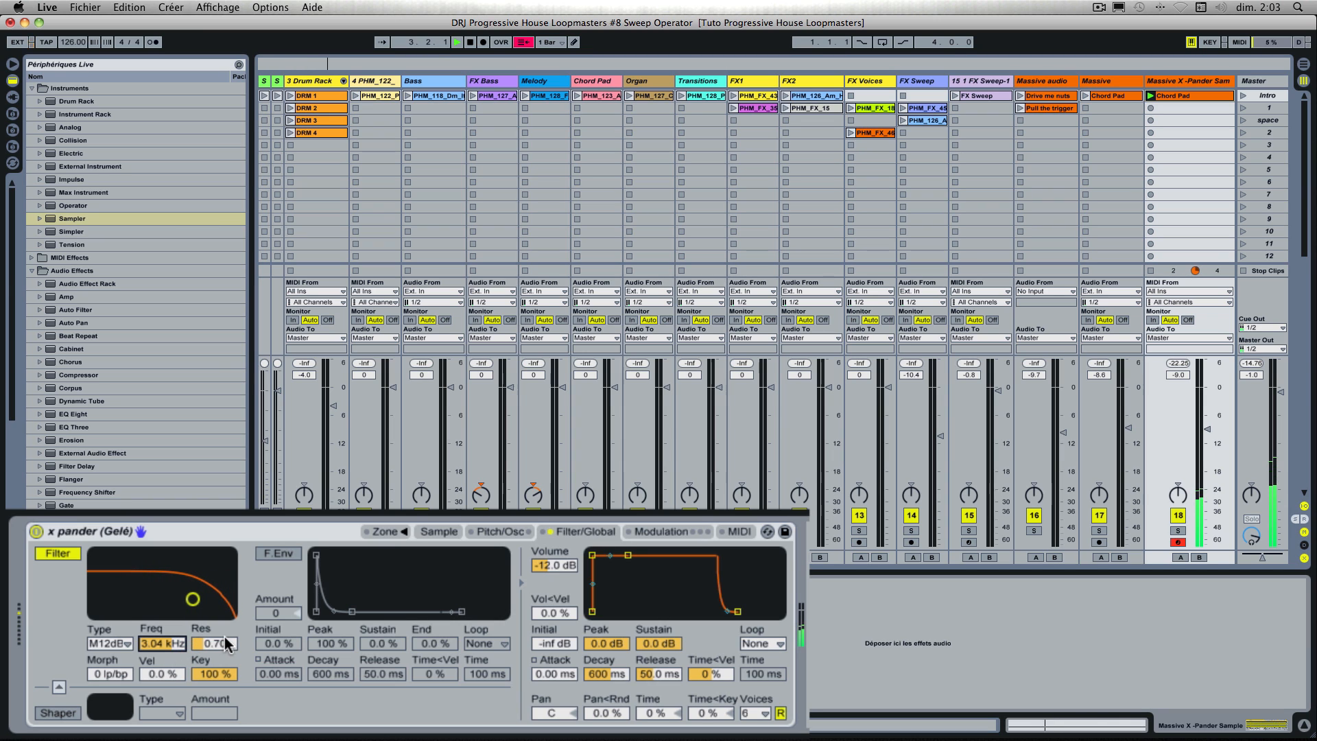
mouse_move(227, 651)
left_mouse_down()
mouse_move(226, 619)
mouse_move(226, 654)
left_mouse_up()
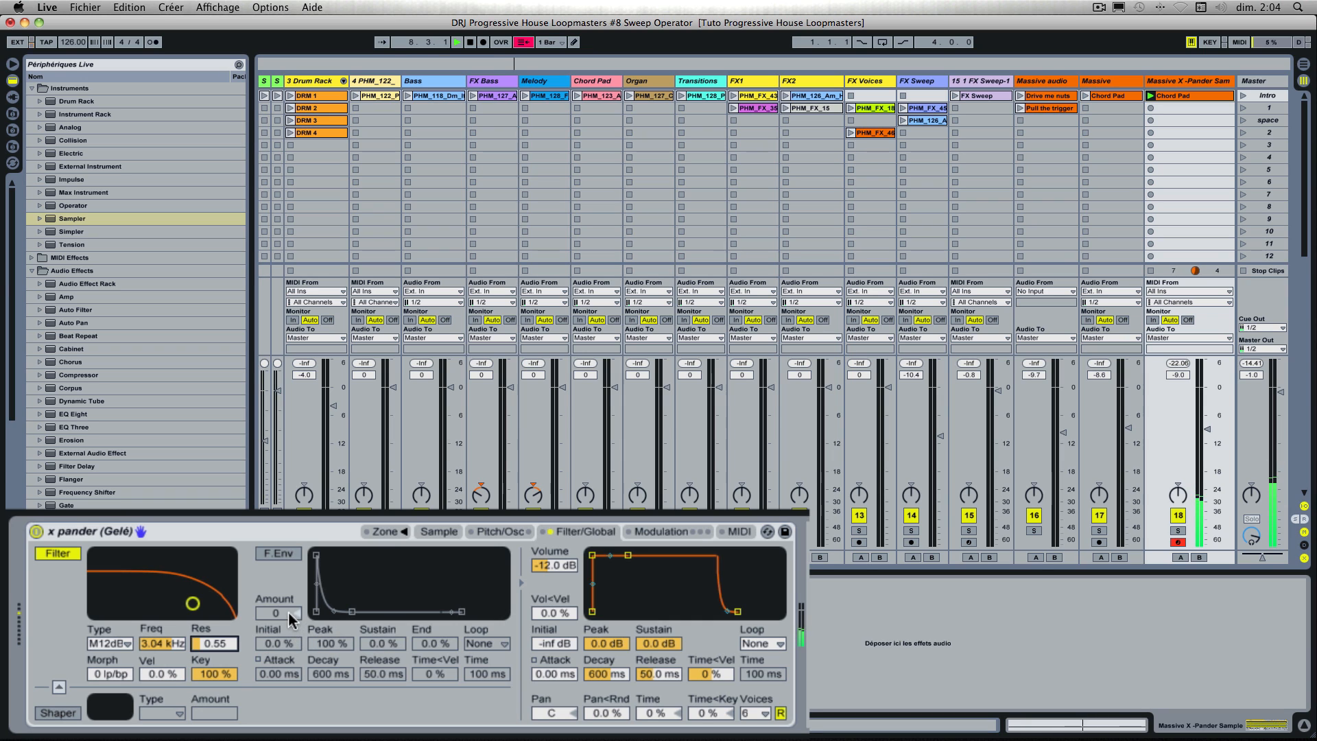
Step: Enable the filter envelope with amount 58, sustain 18 % and release 50.0 ms
left_click(291, 617)
left_click(287, 555)
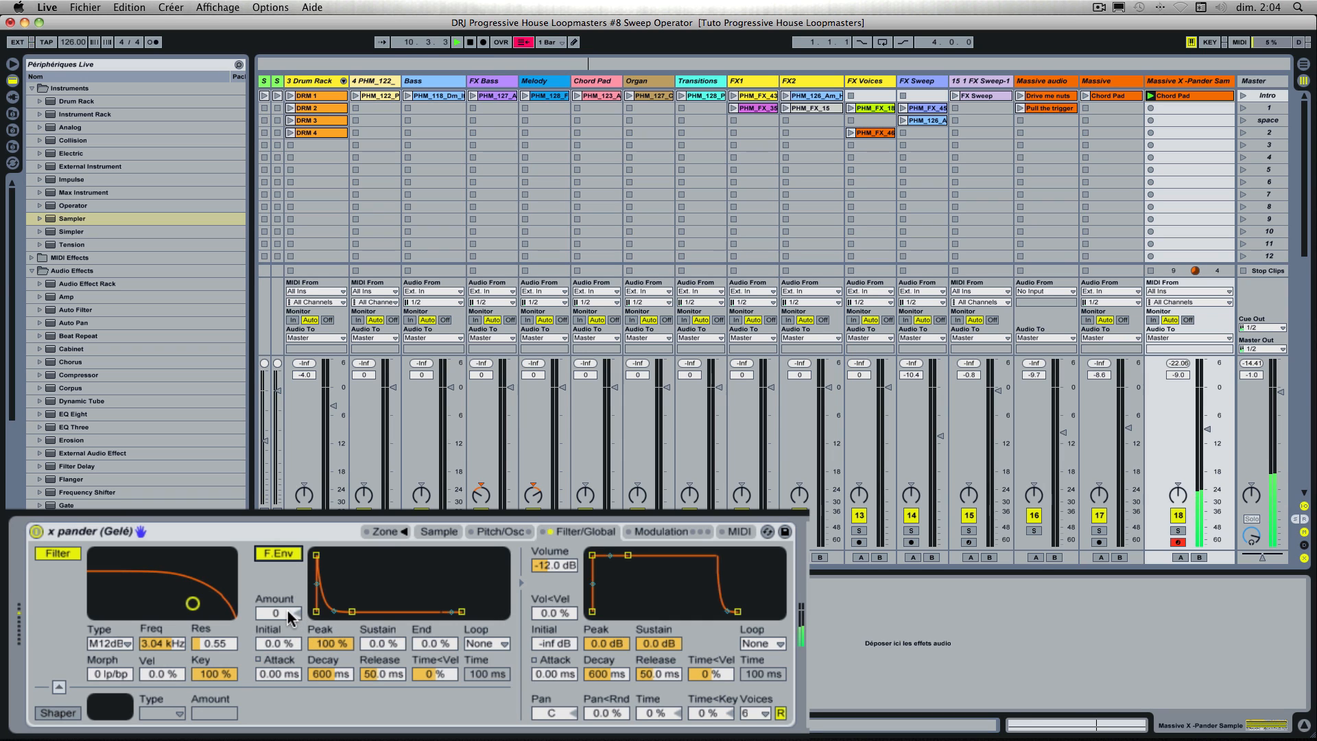
left_click_drag(290, 617, 290, 608)
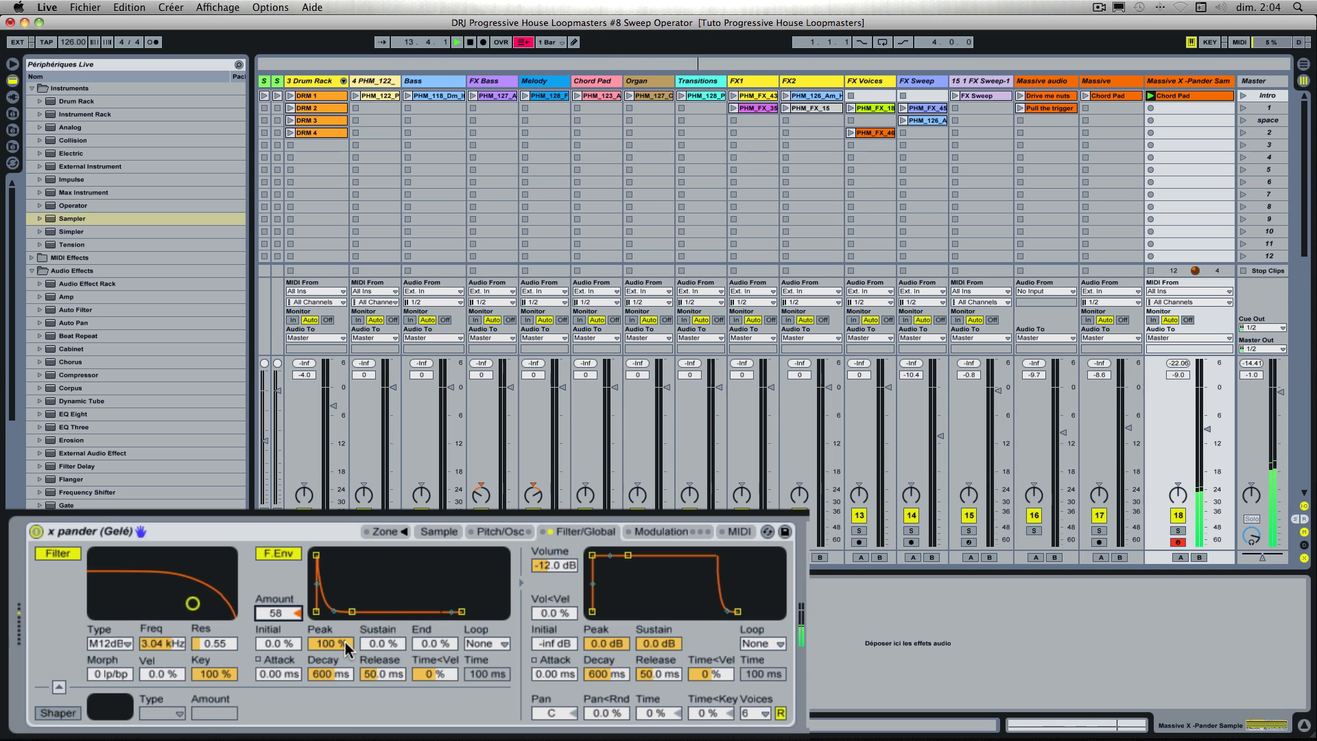
left_click_drag(368, 649, 368, 637)
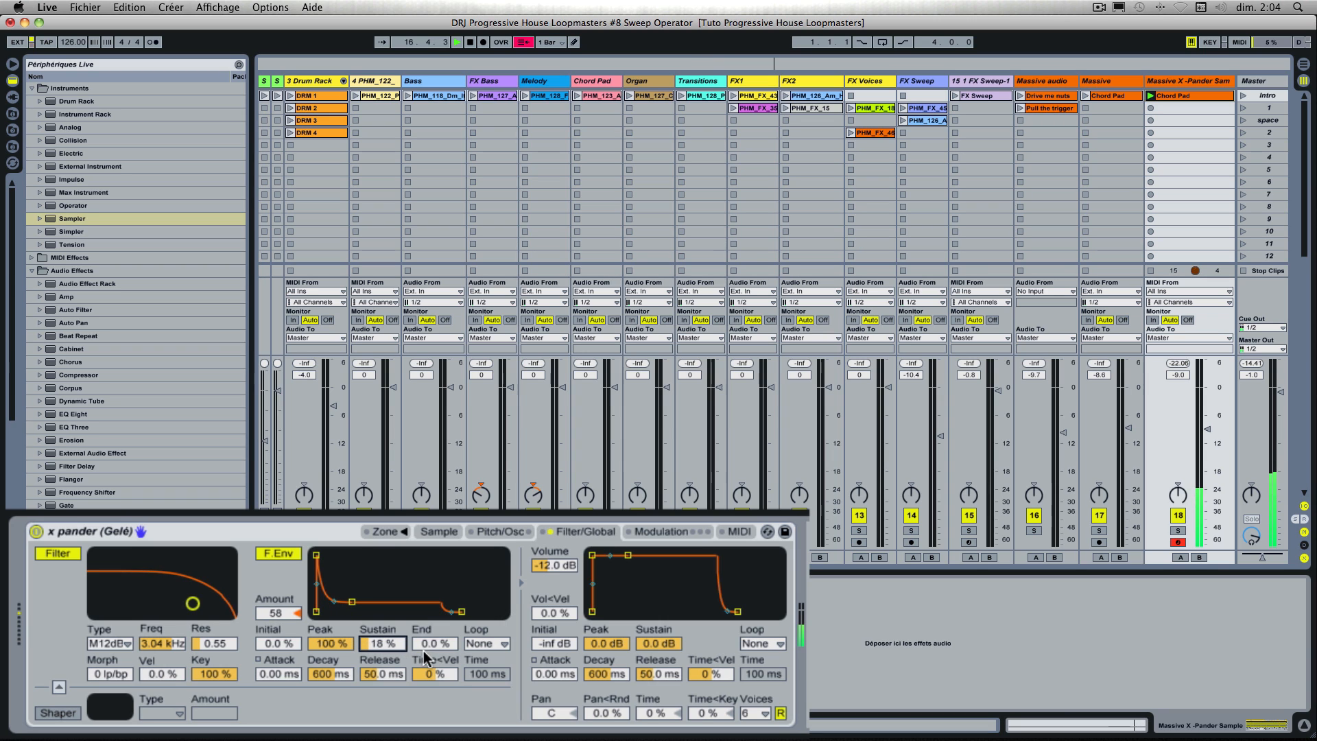
left_click_drag(394, 674, 395, 654)
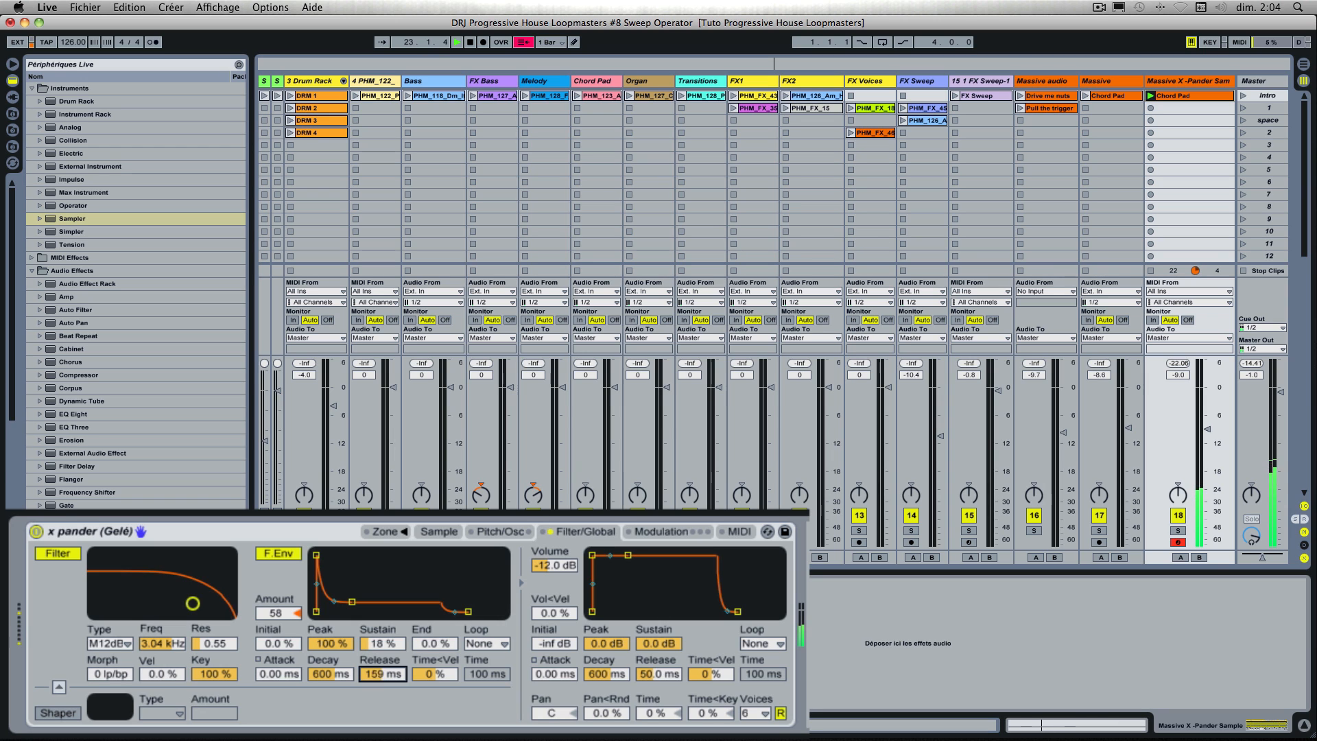
left_click_drag(383, 674, 383, 681)
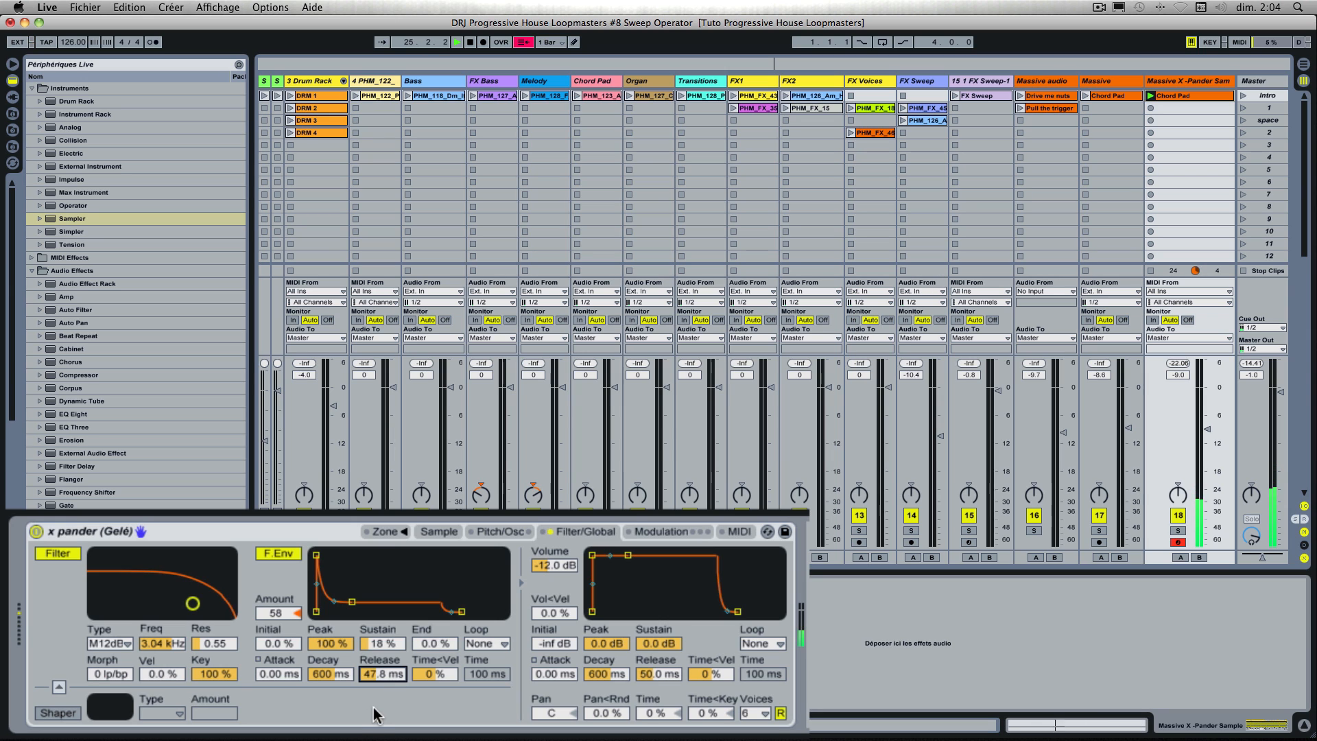
key("Return")
key("space")
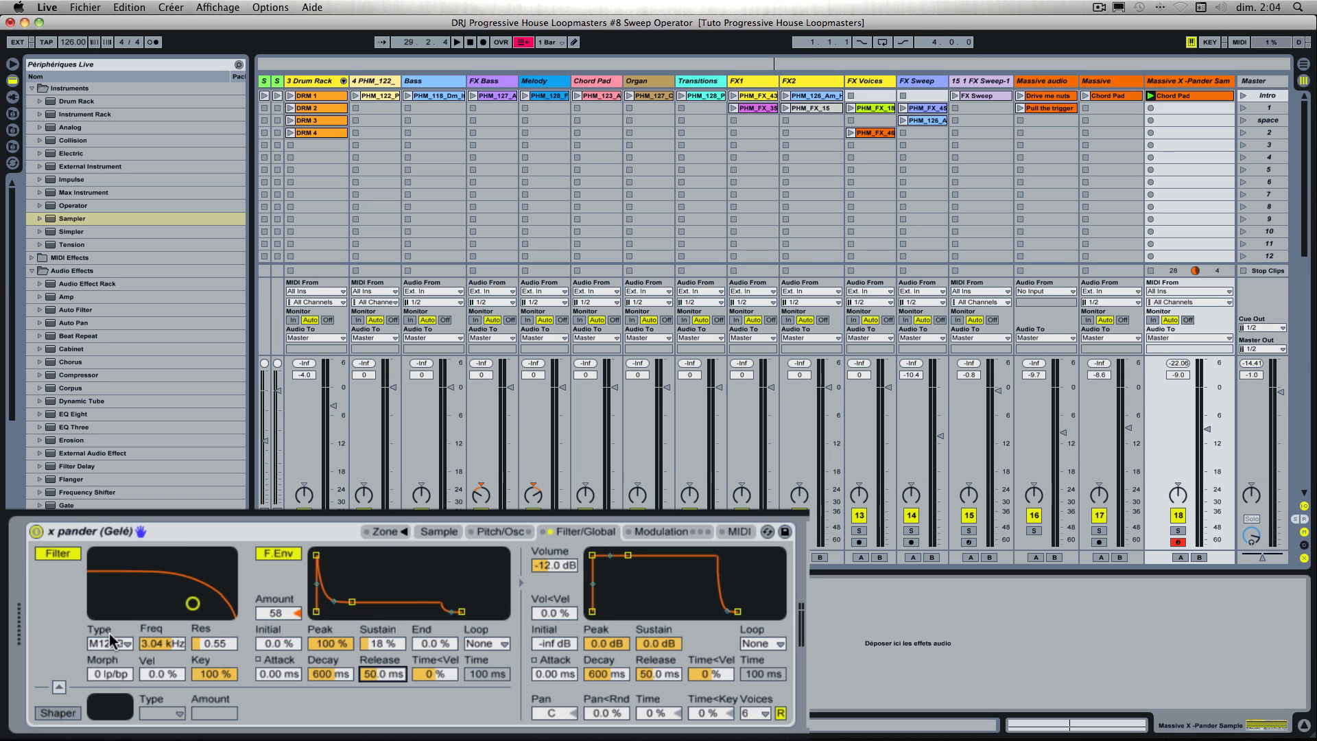
Step: Enable the Soft Shaper with an amount of 27.0 and set the filter envelope's attack to 946 ms
left_click(60, 711)
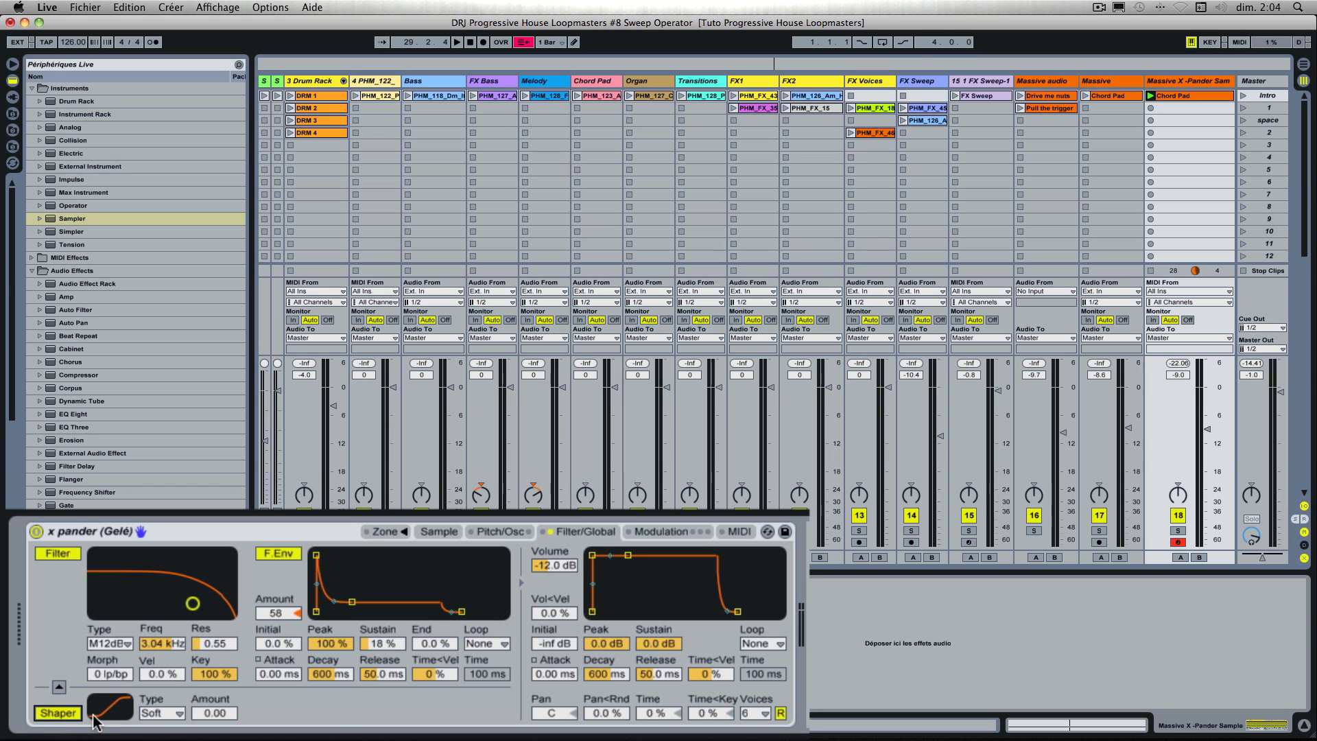
key("space")
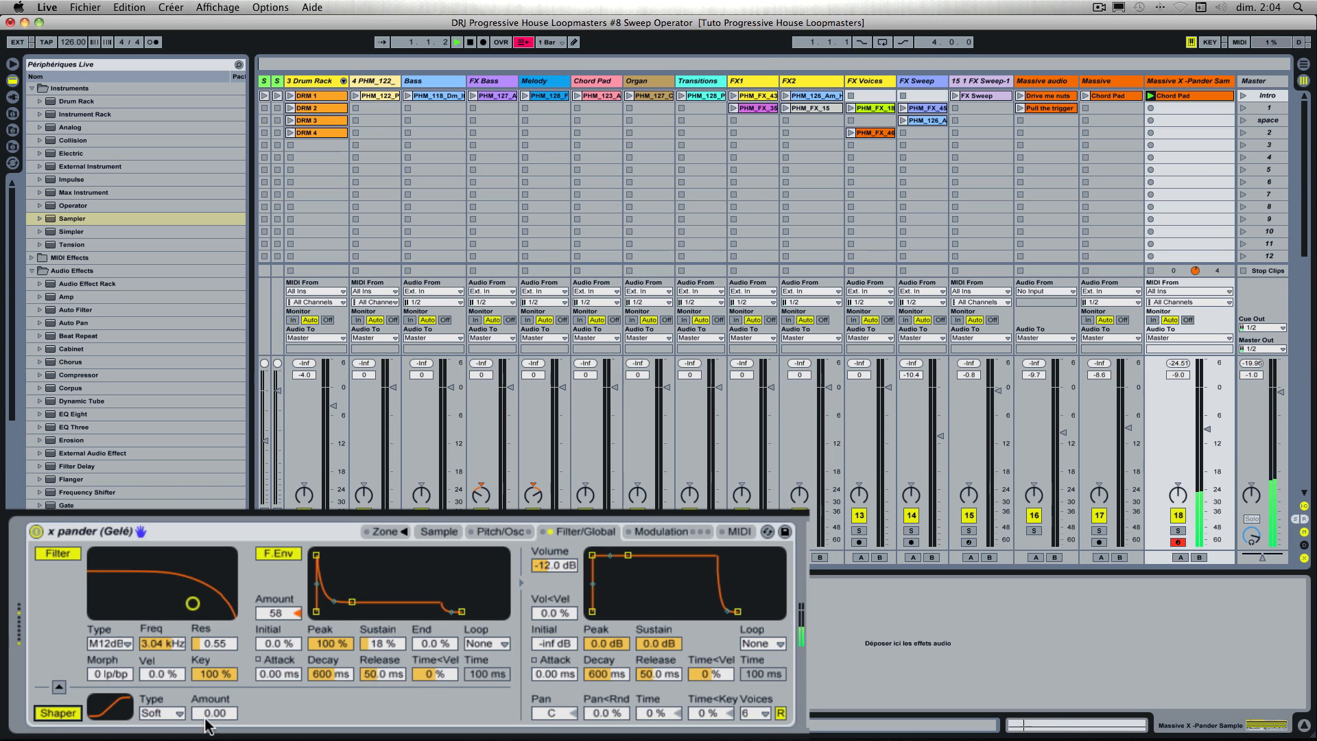
mouse_move(214, 712)
left_mouse_down()
mouse_move(215, 679)
mouse_move(215, 705)
left_mouse_up()
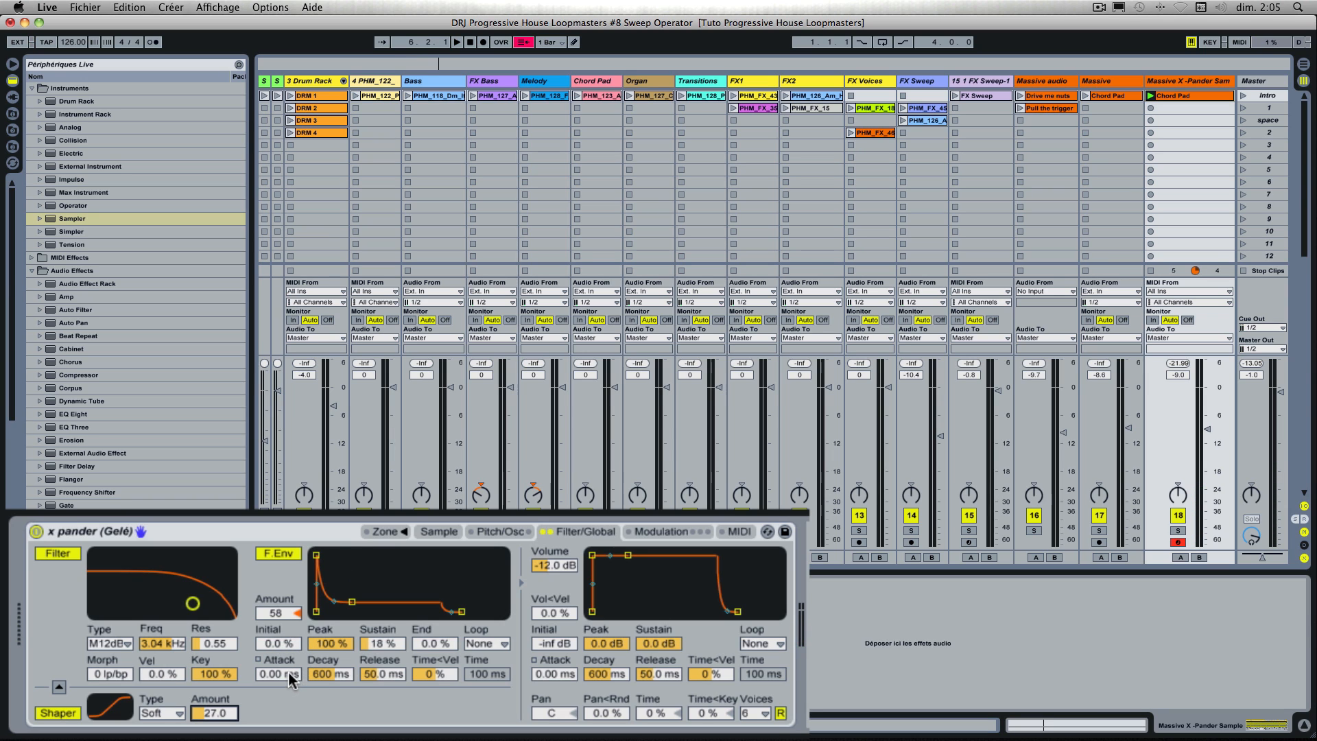
left_click_drag(289, 673, 290, 616)
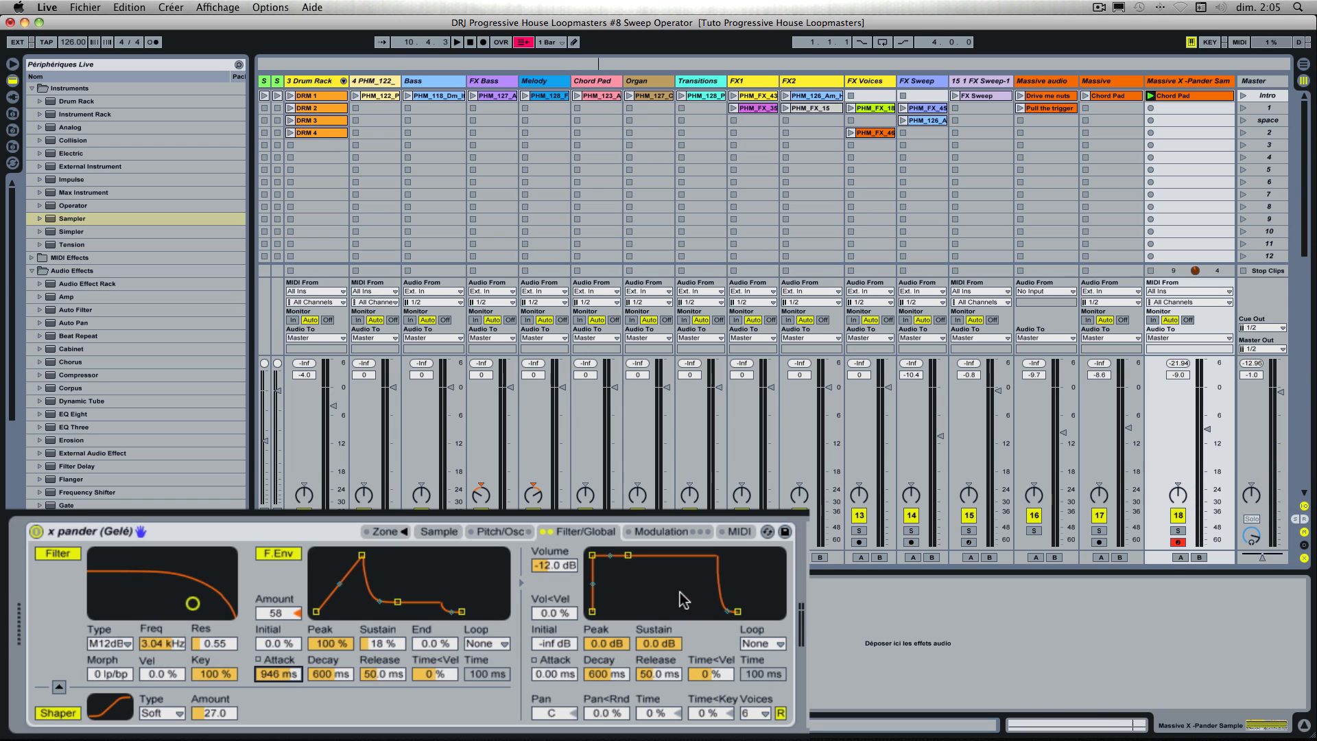
Step: Enable LFO 1 in the Sampler's modulation section, set its pan amount to 50.0 % and start playback to listen
left_click(669, 530)
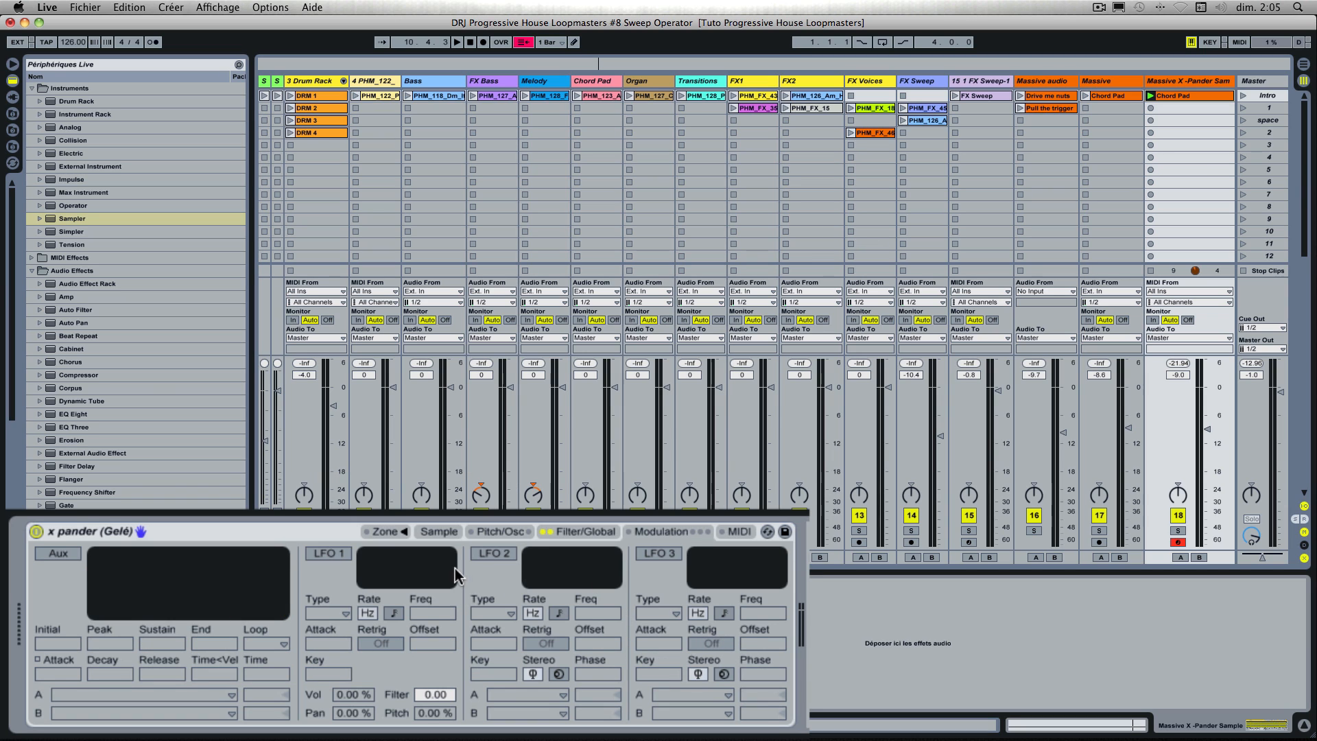
left_click(321, 553)
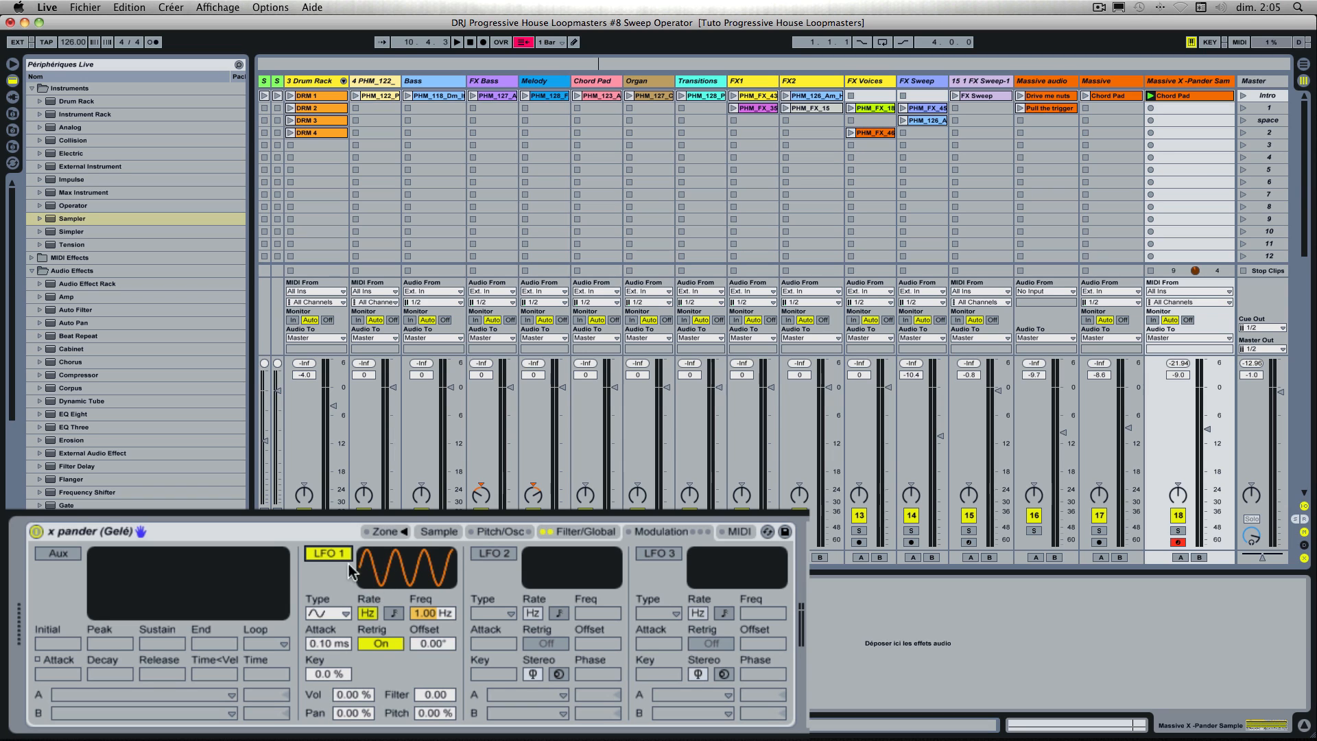
left_click(355, 713)
left_click_drag(355, 714, 355, 711)
key("space")
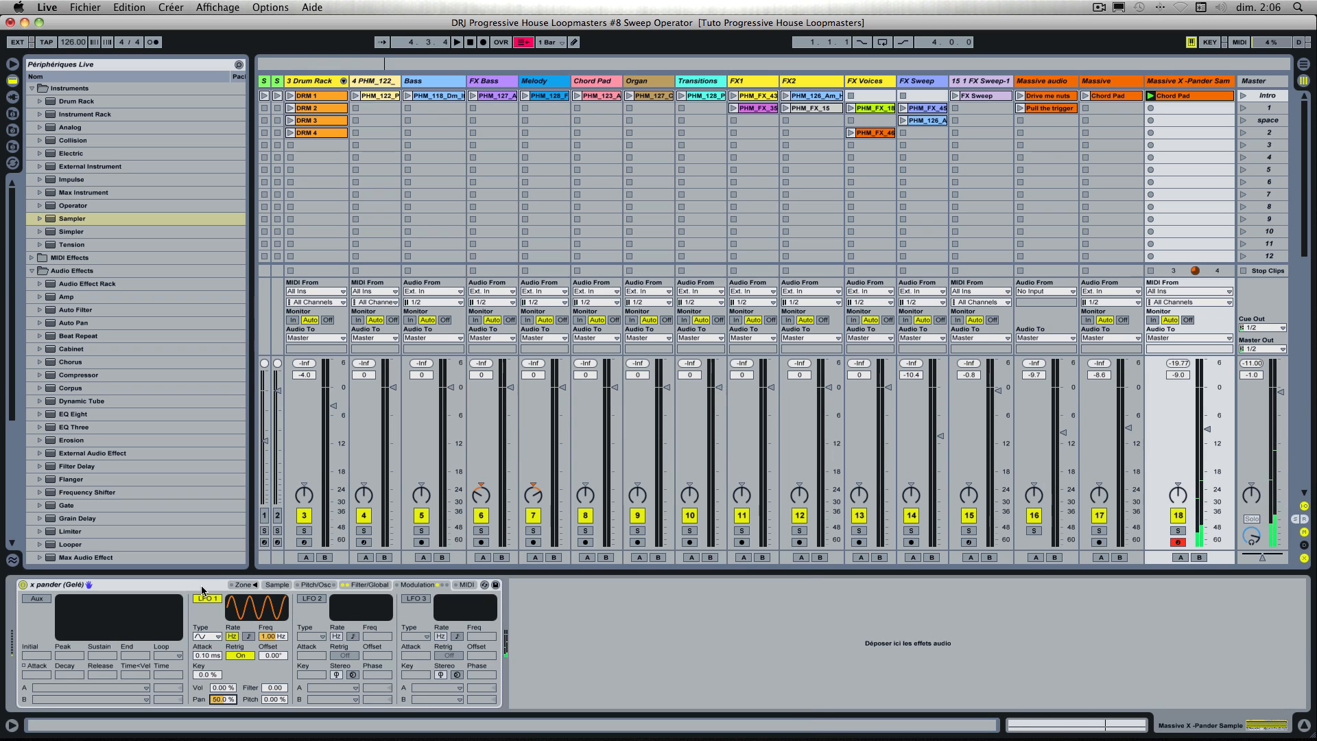
Step: Group the x pander Sampler into an Instrument Rack, show its chain list and duplicate the x pander chain
right_click(182, 588)
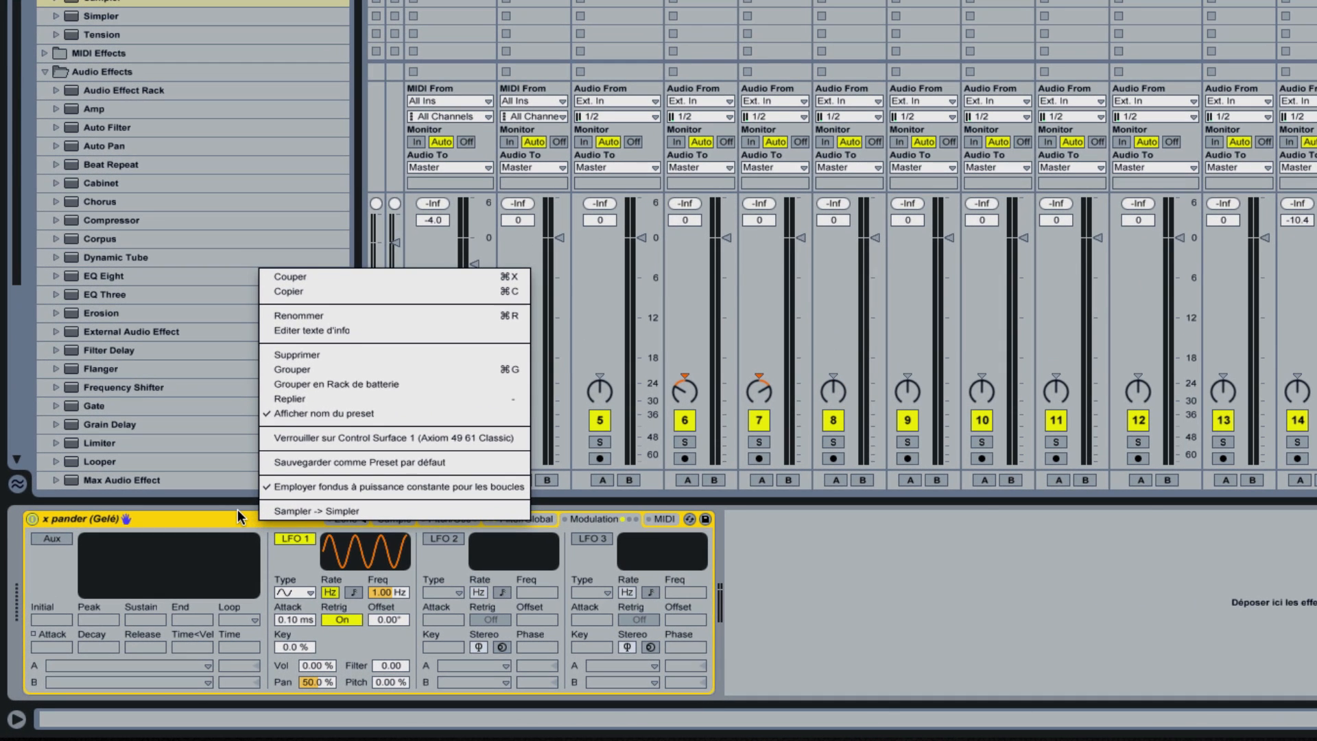
left_click(314, 371)
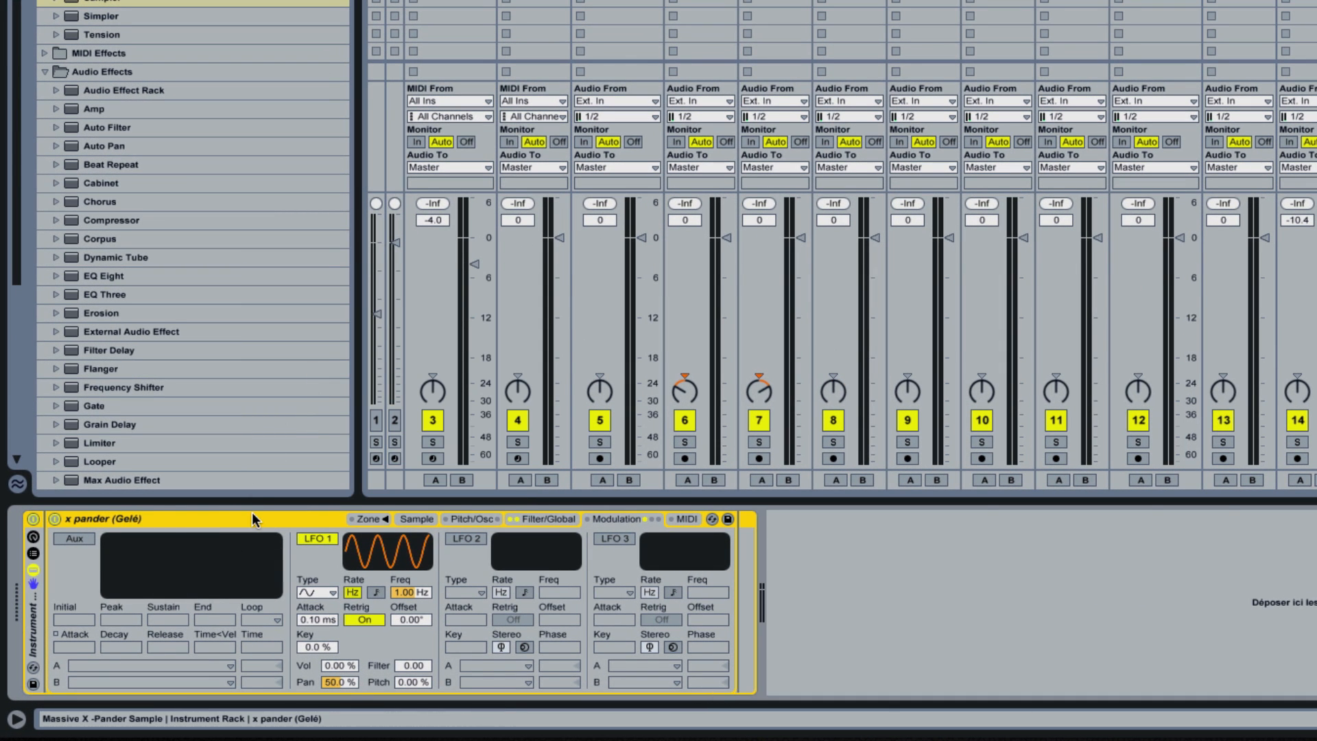
left_click(33, 552)
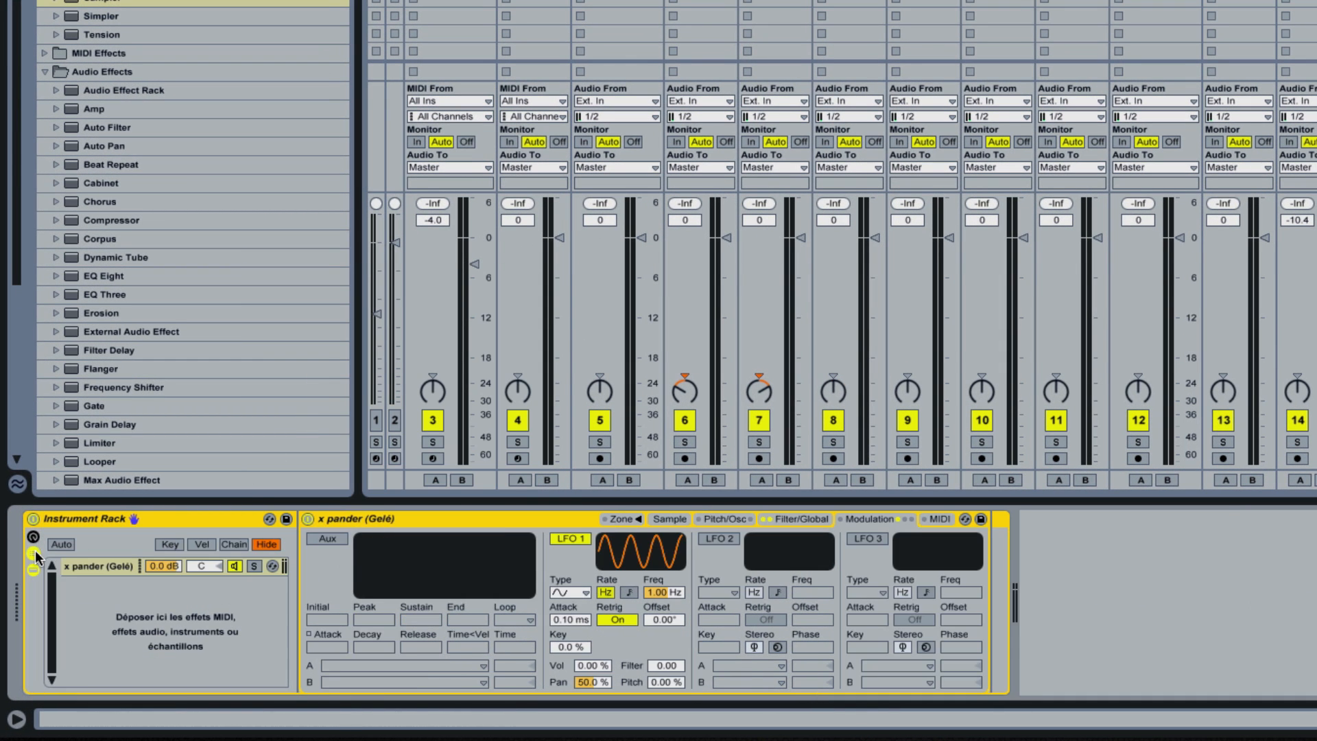
left_click(117, 565)
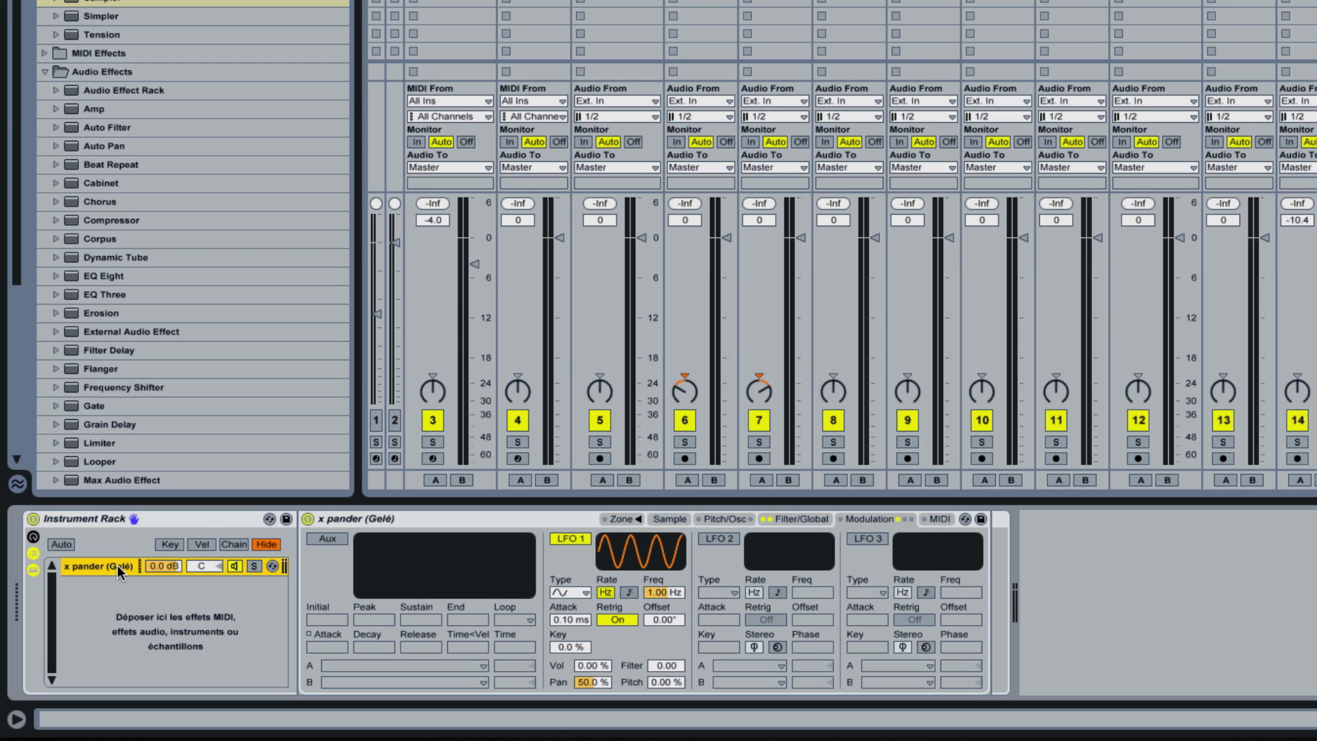
right_click(117, 565)
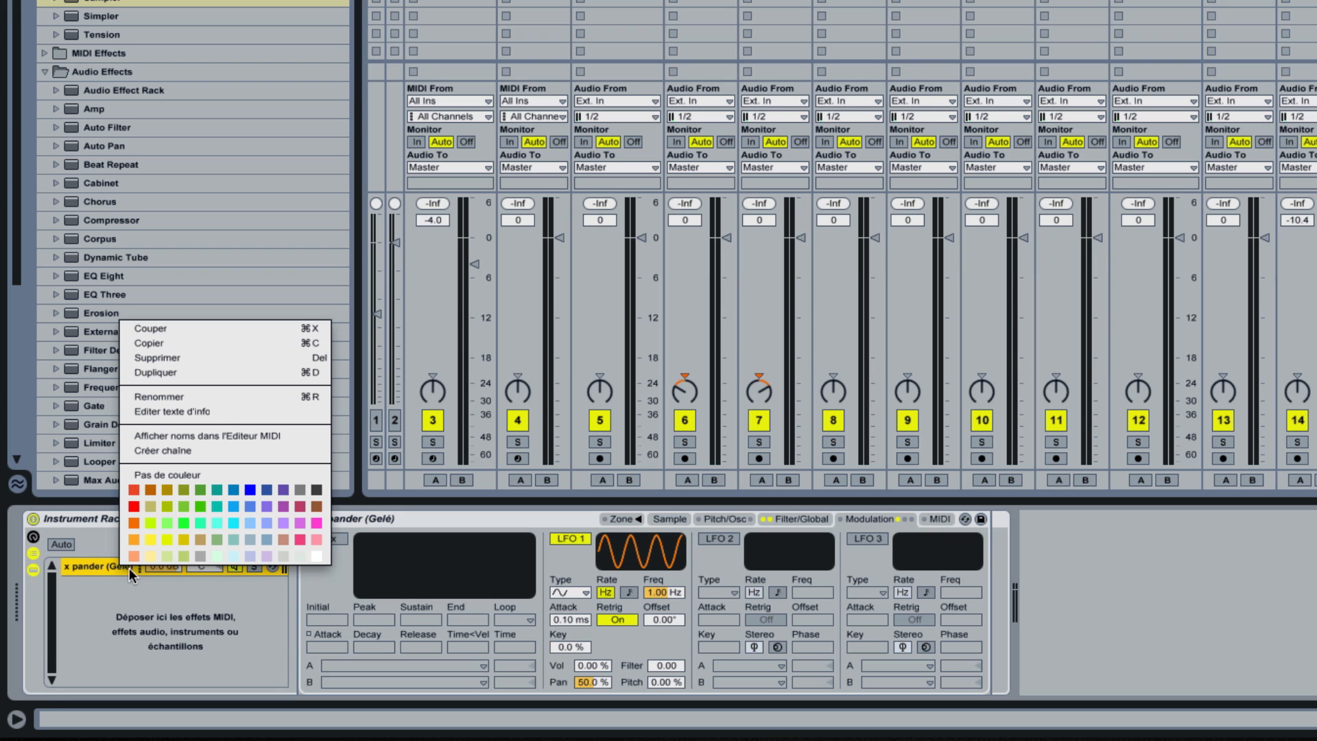
left_click(217, 374)
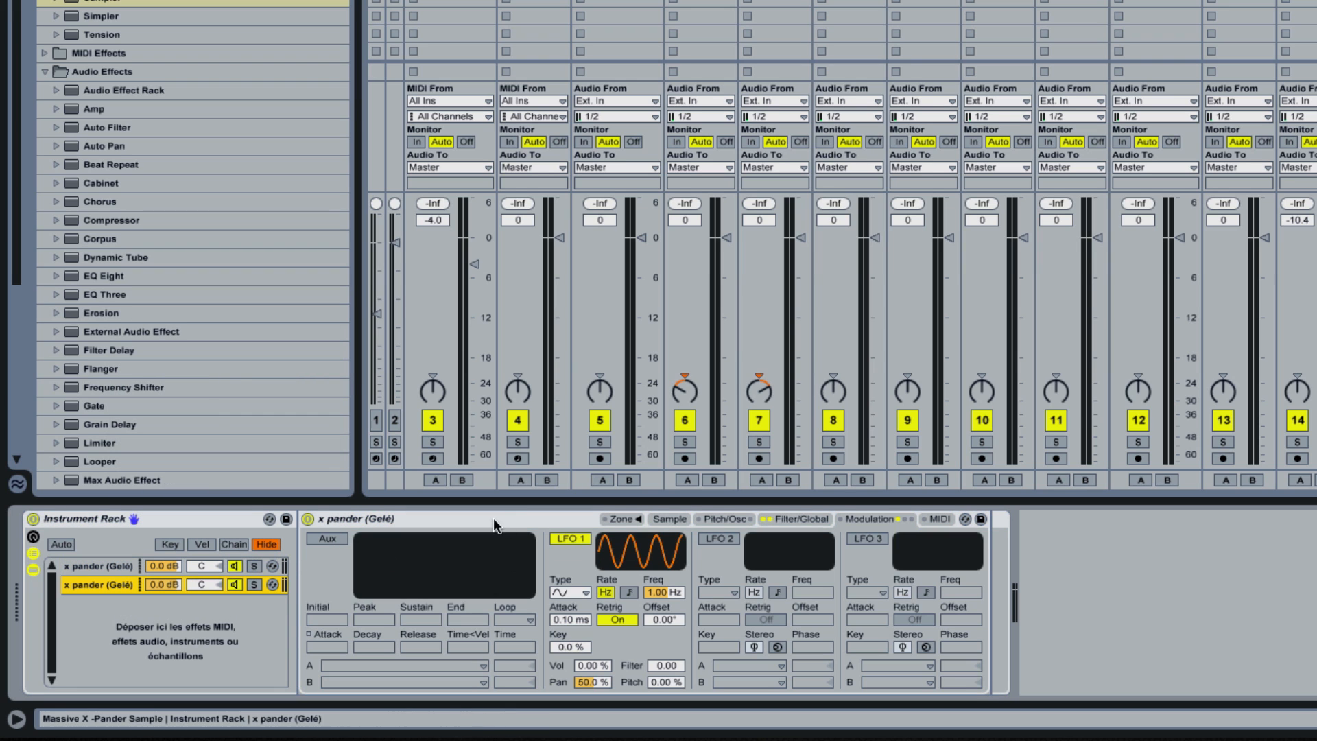
Step: Pan the first x pander chain to 50L and the second to 50R, and solo each chain to compare
left_click(115, 568)
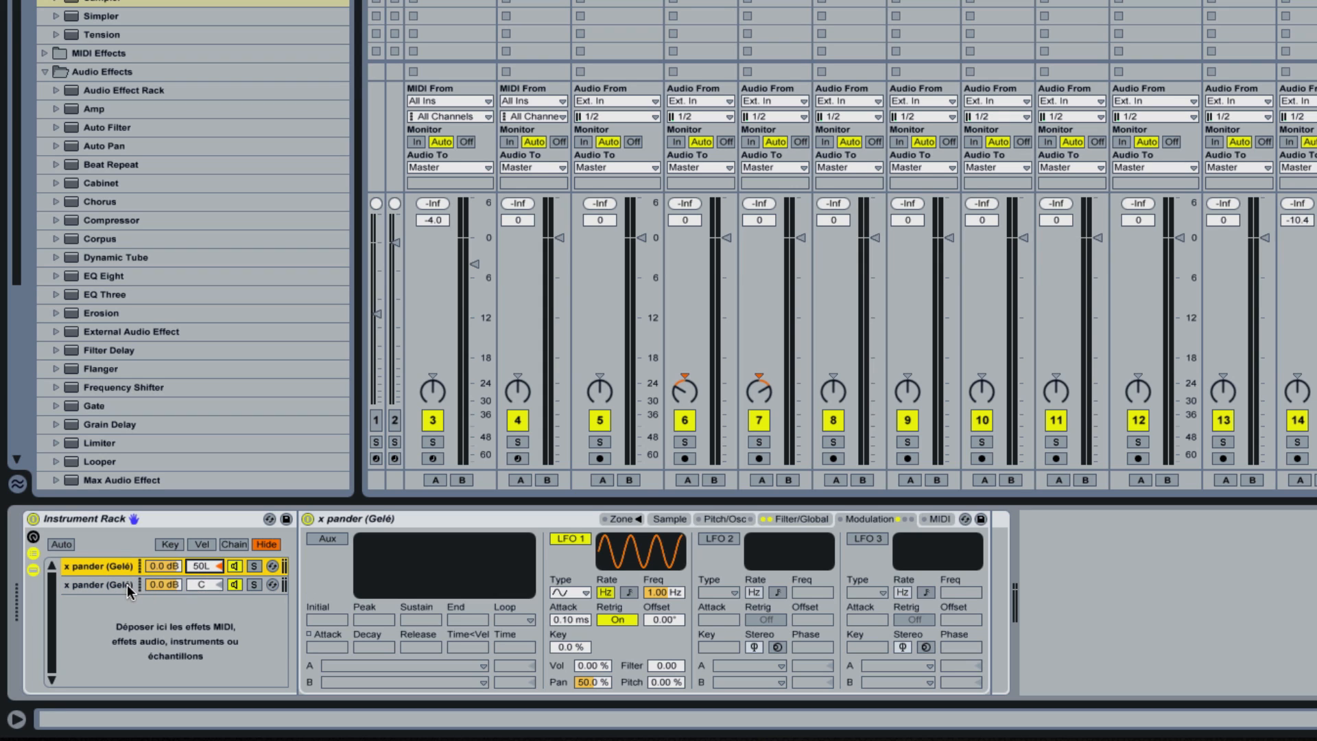
left_click_drag(207, 581, 200, 576)
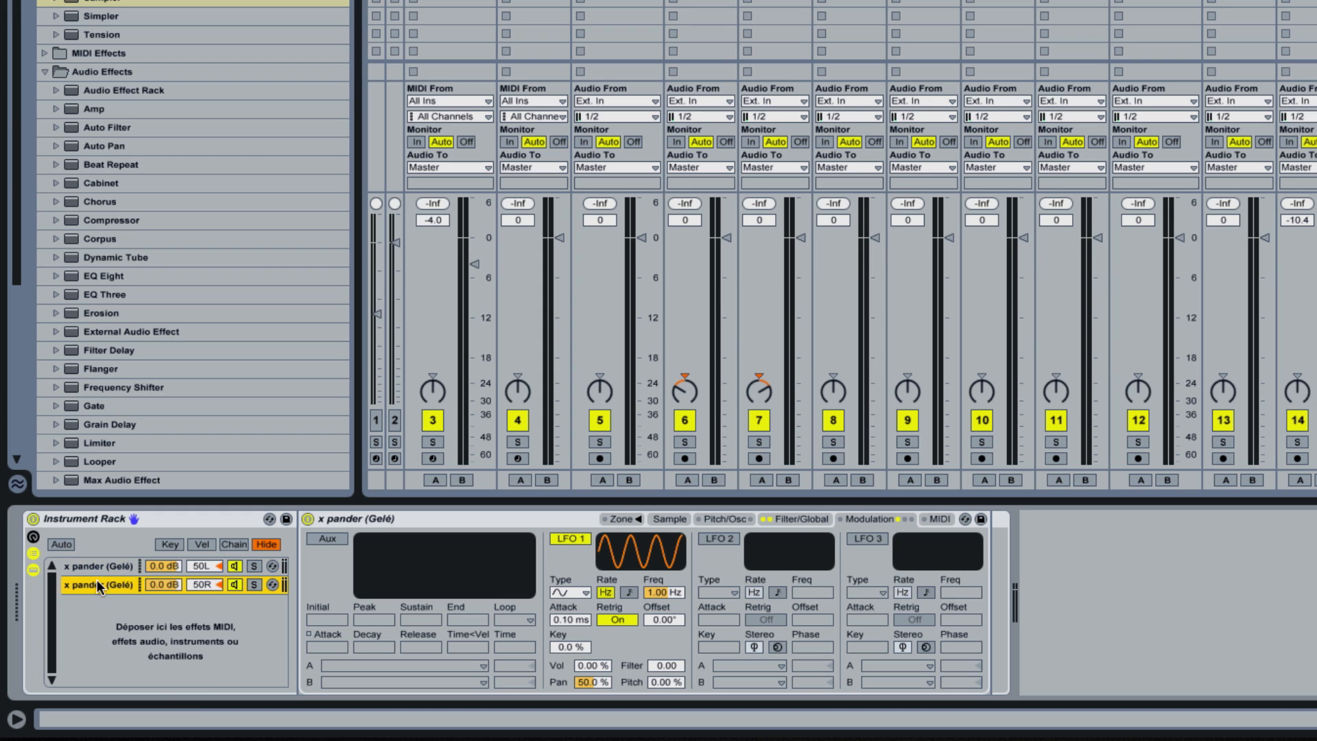
left_click(130, 573)
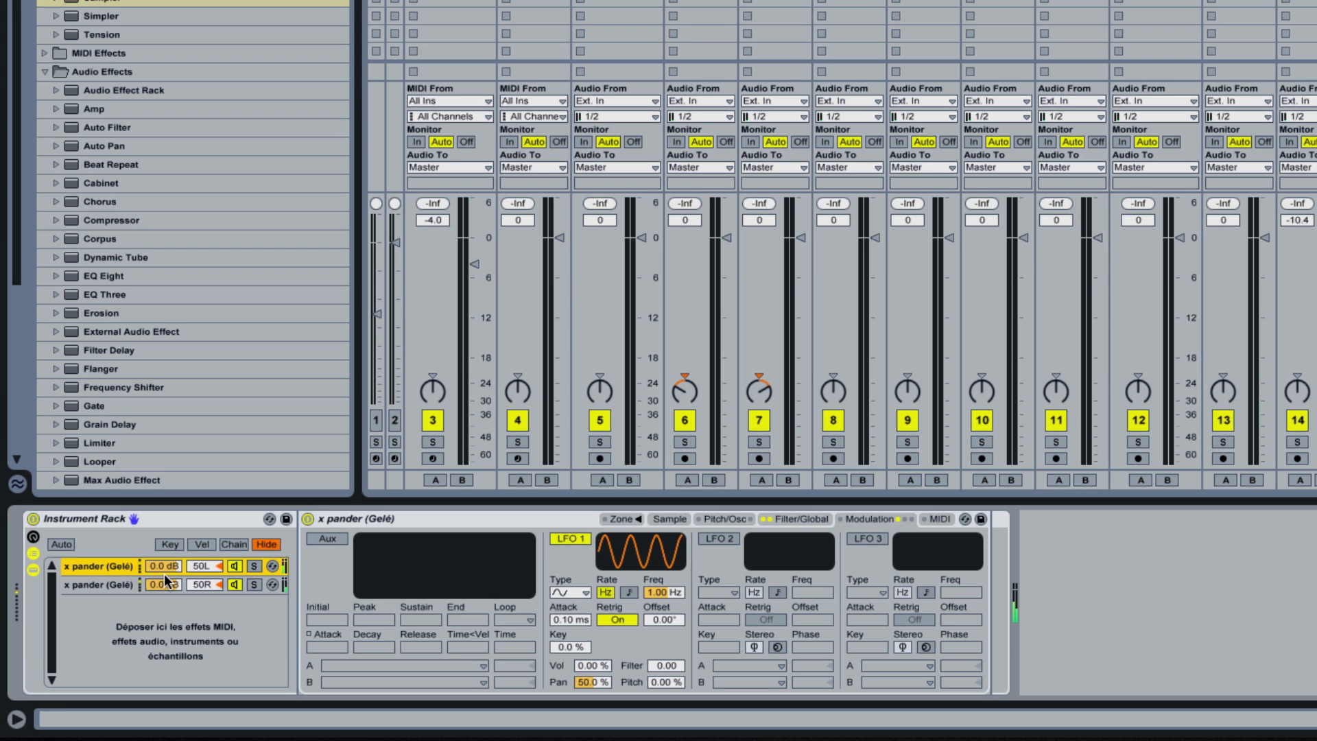
left_click(254, 565)
left_click(253, 585)
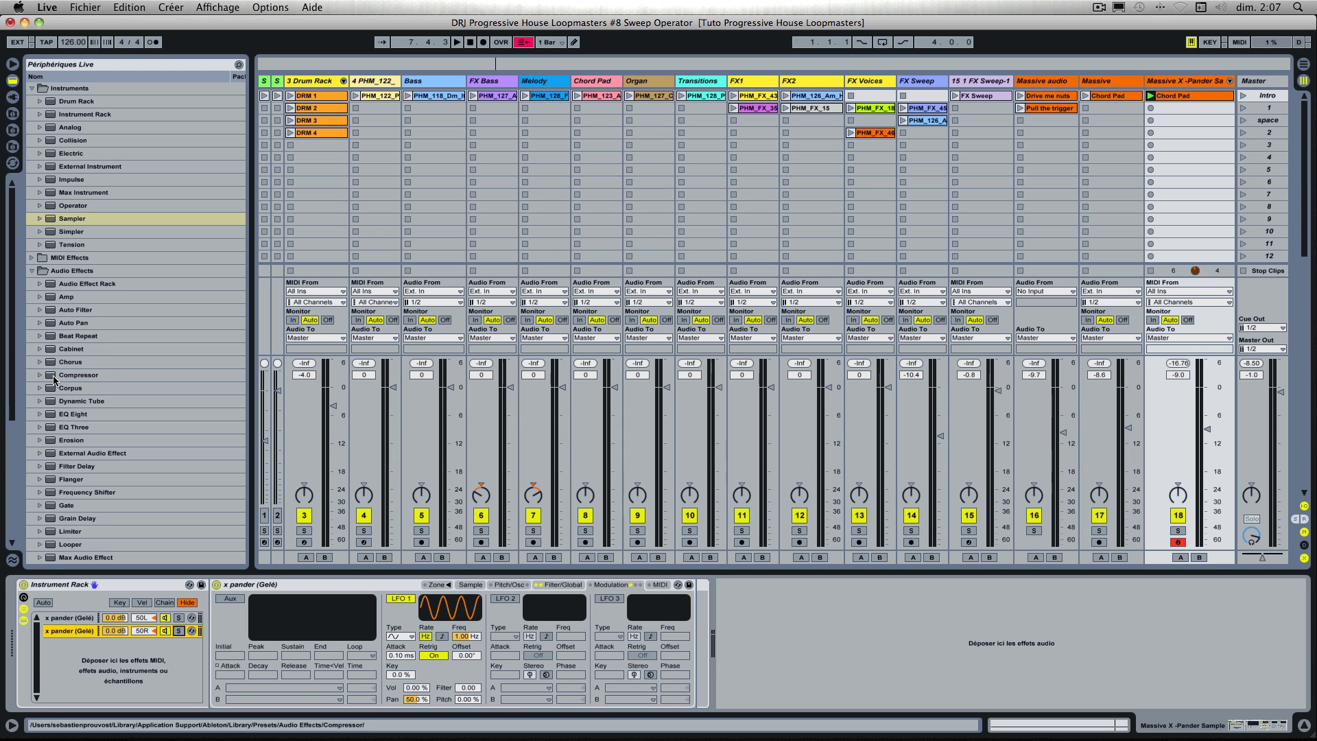
Step: Add a Compressor after the Instrument Rack on the Massive X-Pander Sample track
left_click_drag(53, 379, 771, 628)
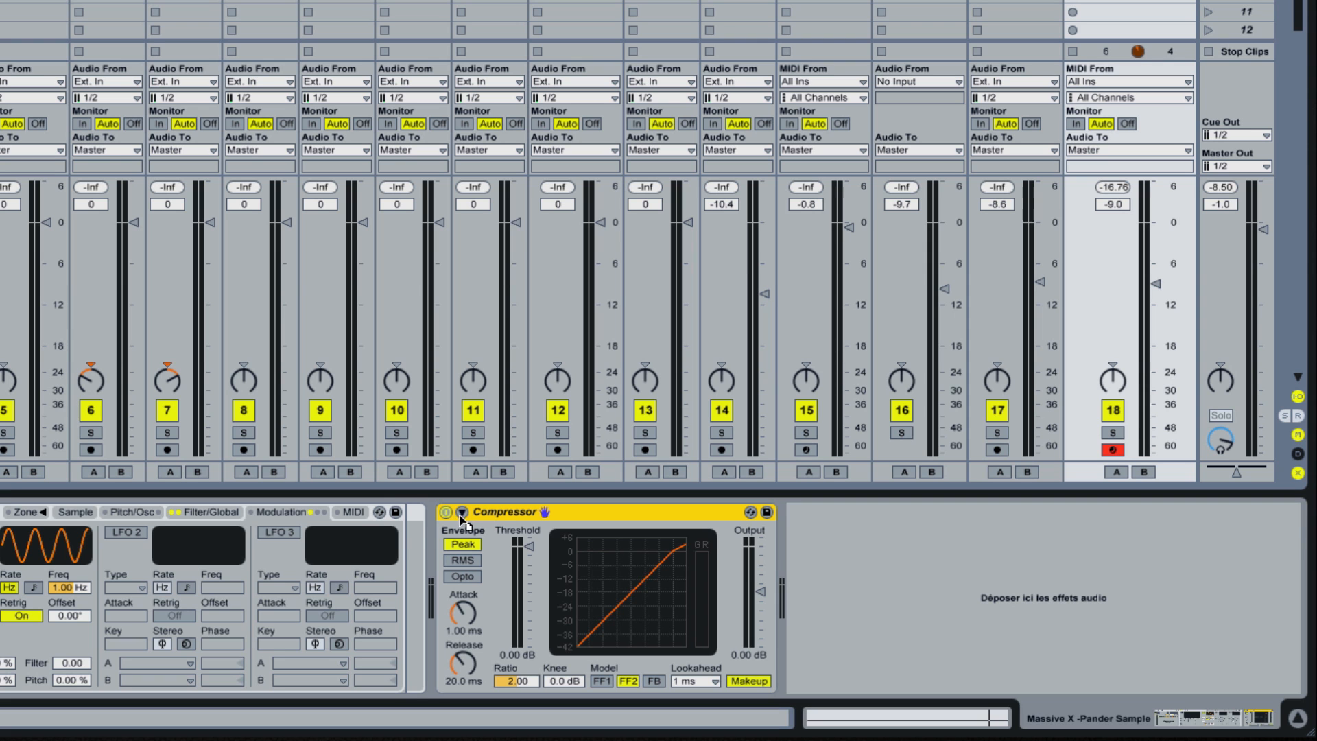
left_click_drag(407, 529, 407, 536)
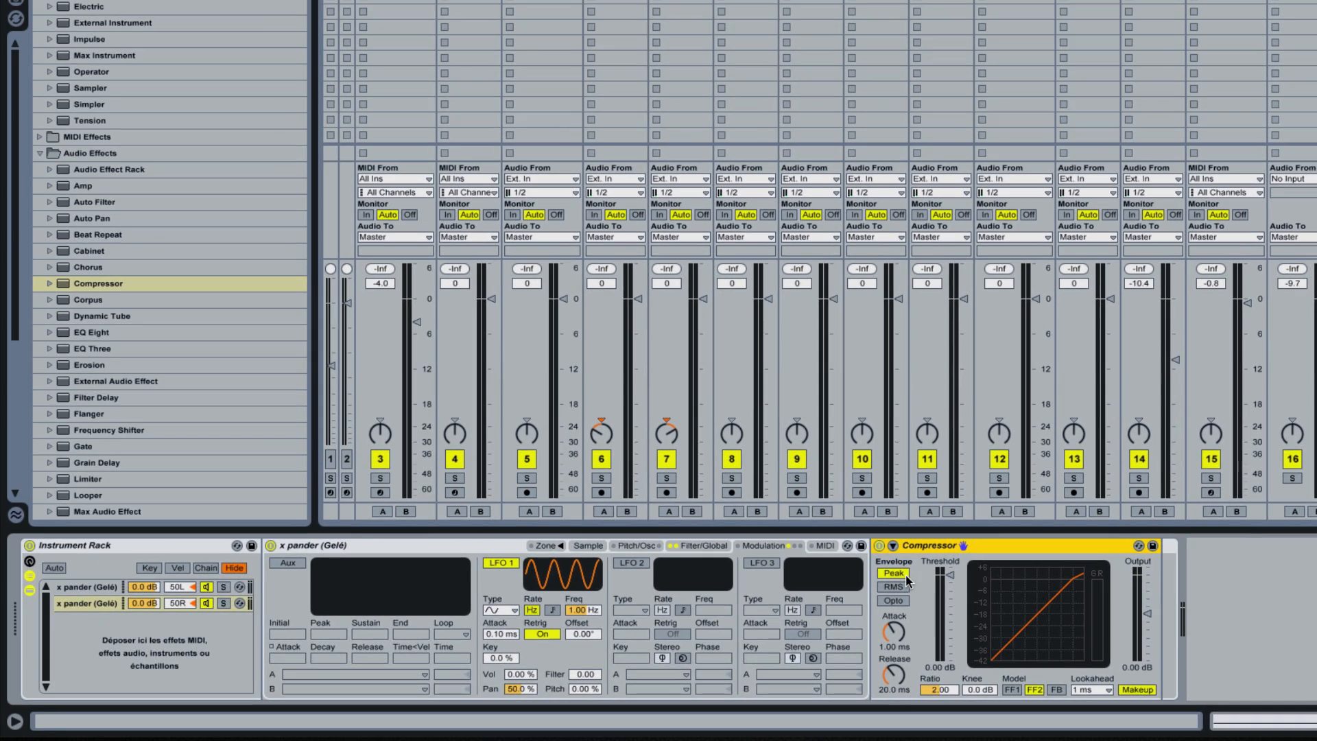
left_click(106, 602)
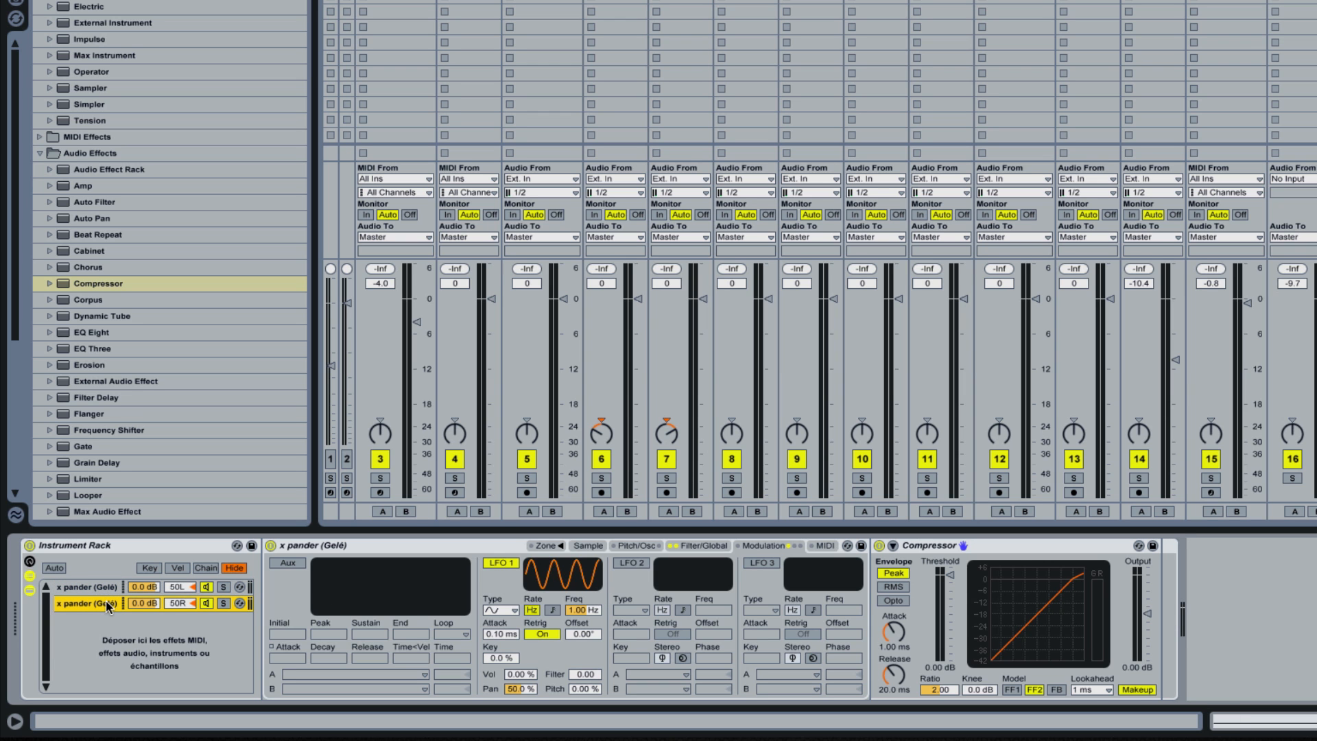
left_click(911, 551)
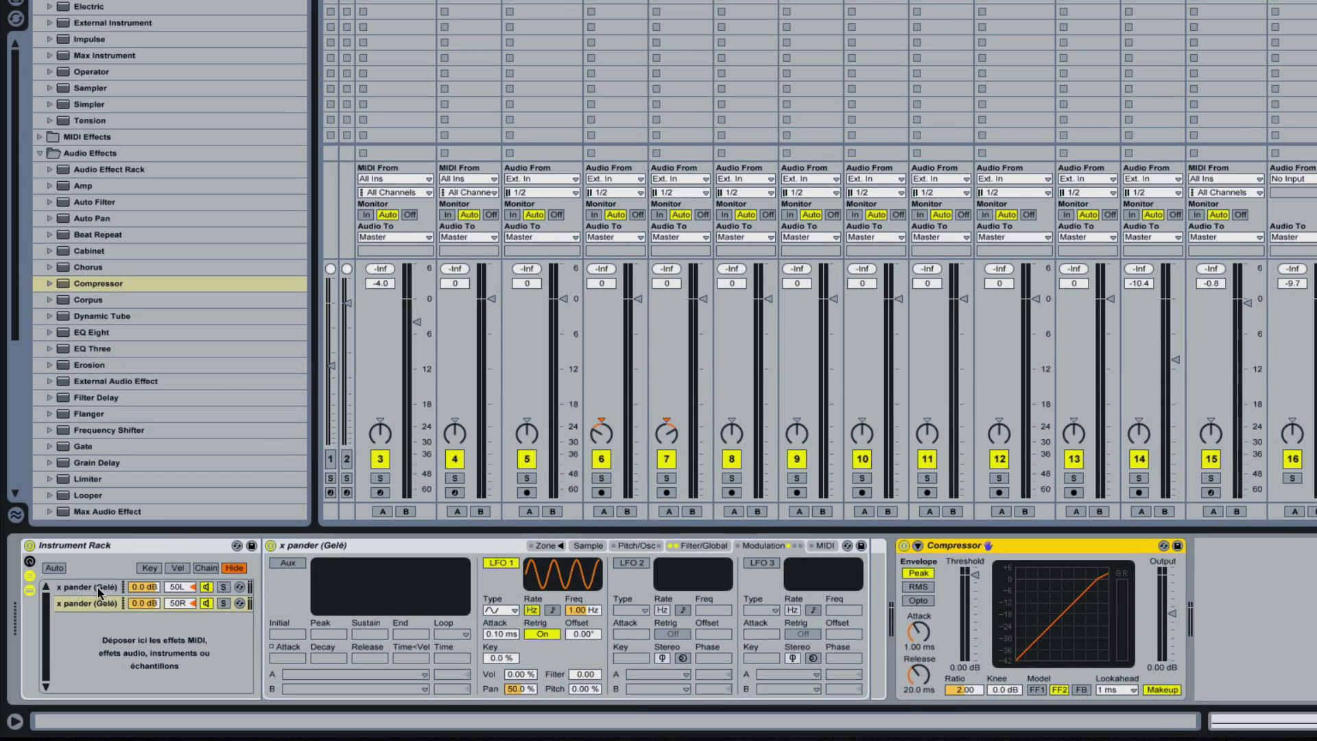
left_click(98, 587)
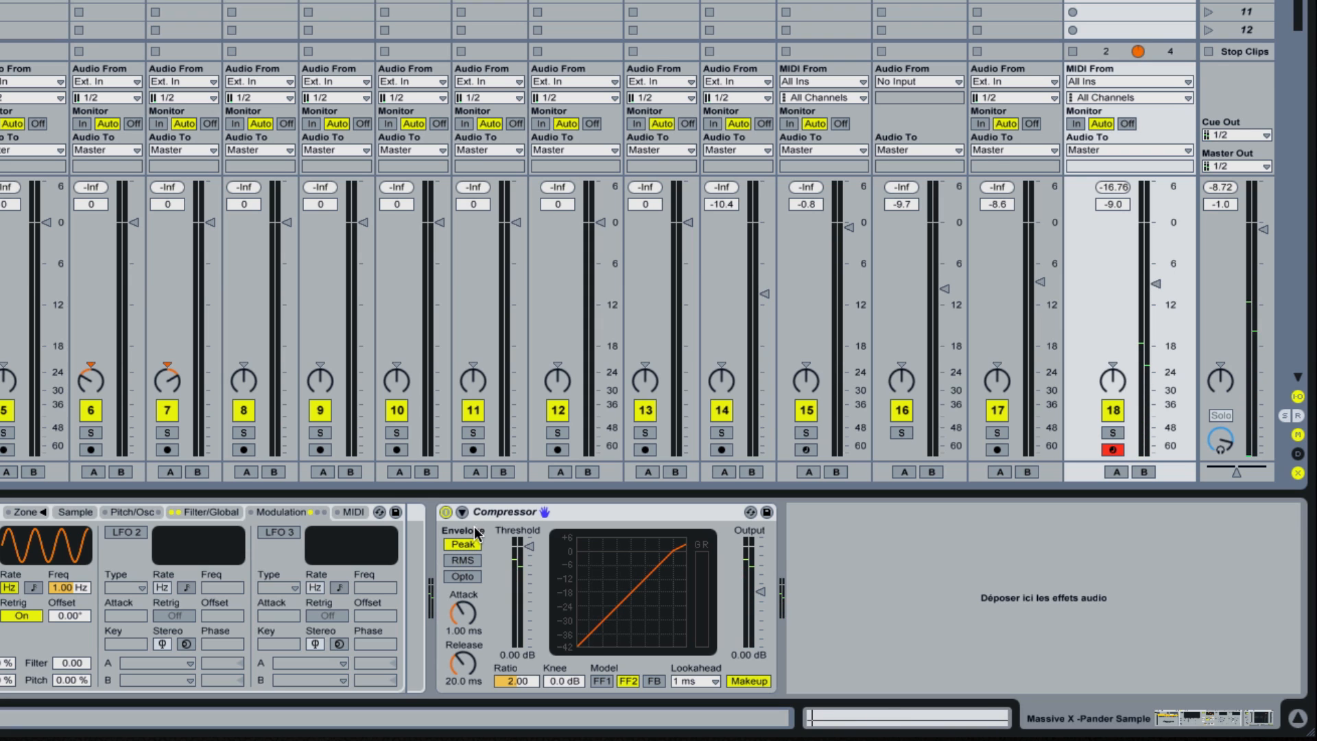
Step: Expand the Compressor, enable its sidechain and choose the Sidechain track as the audio source
left_click(461, 511)
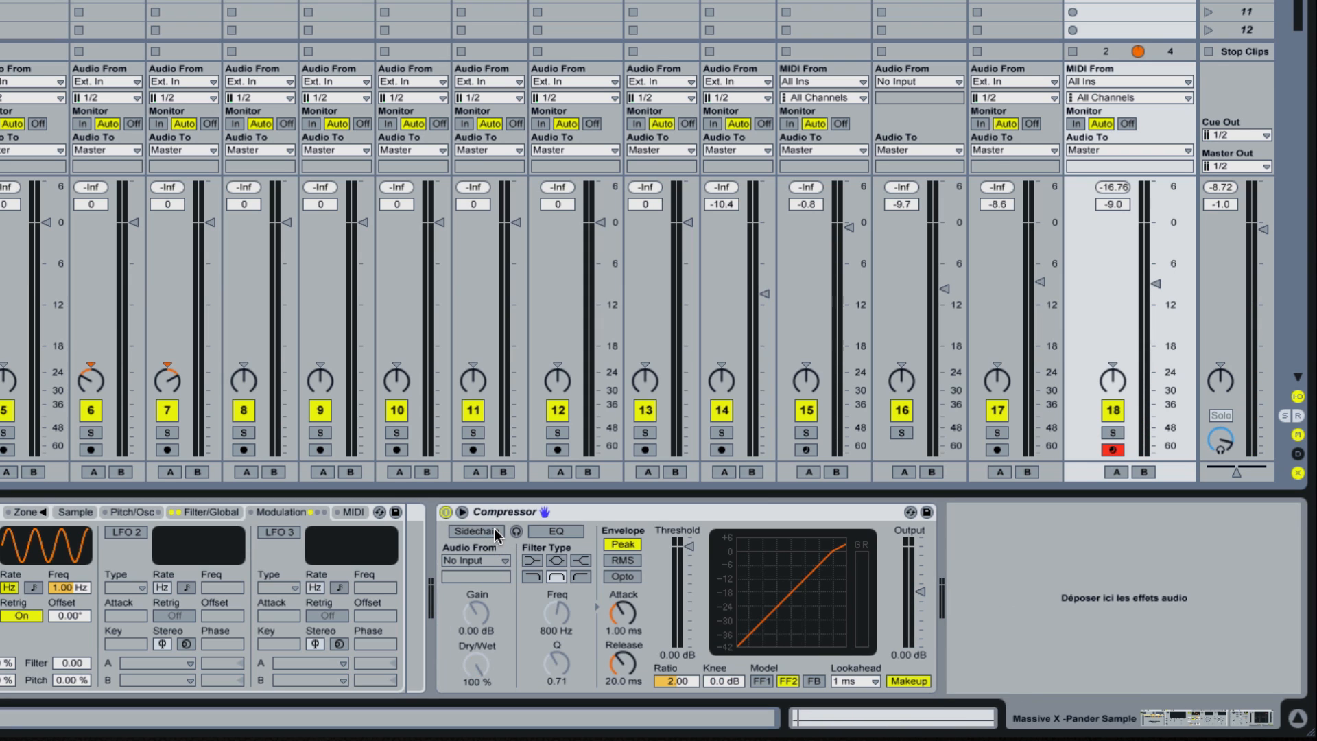
left_click(487, 532)
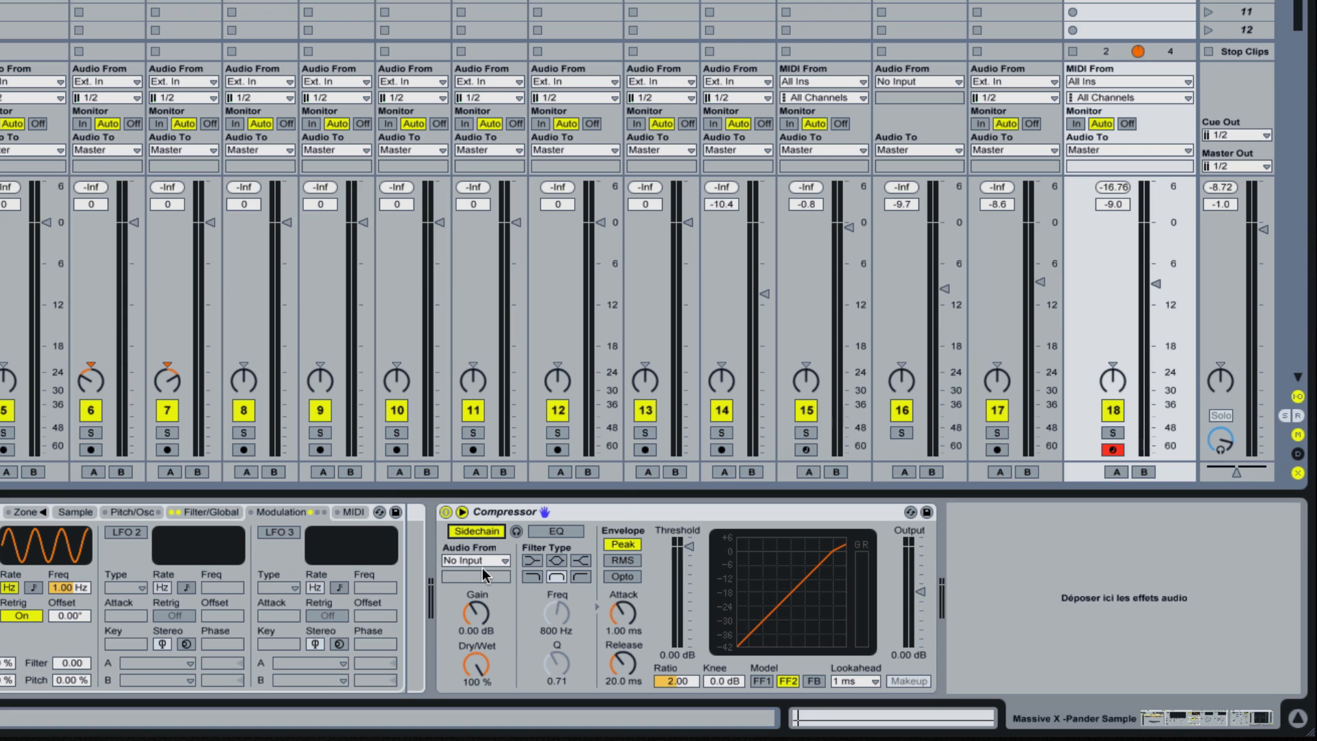
left_click(490, 561)
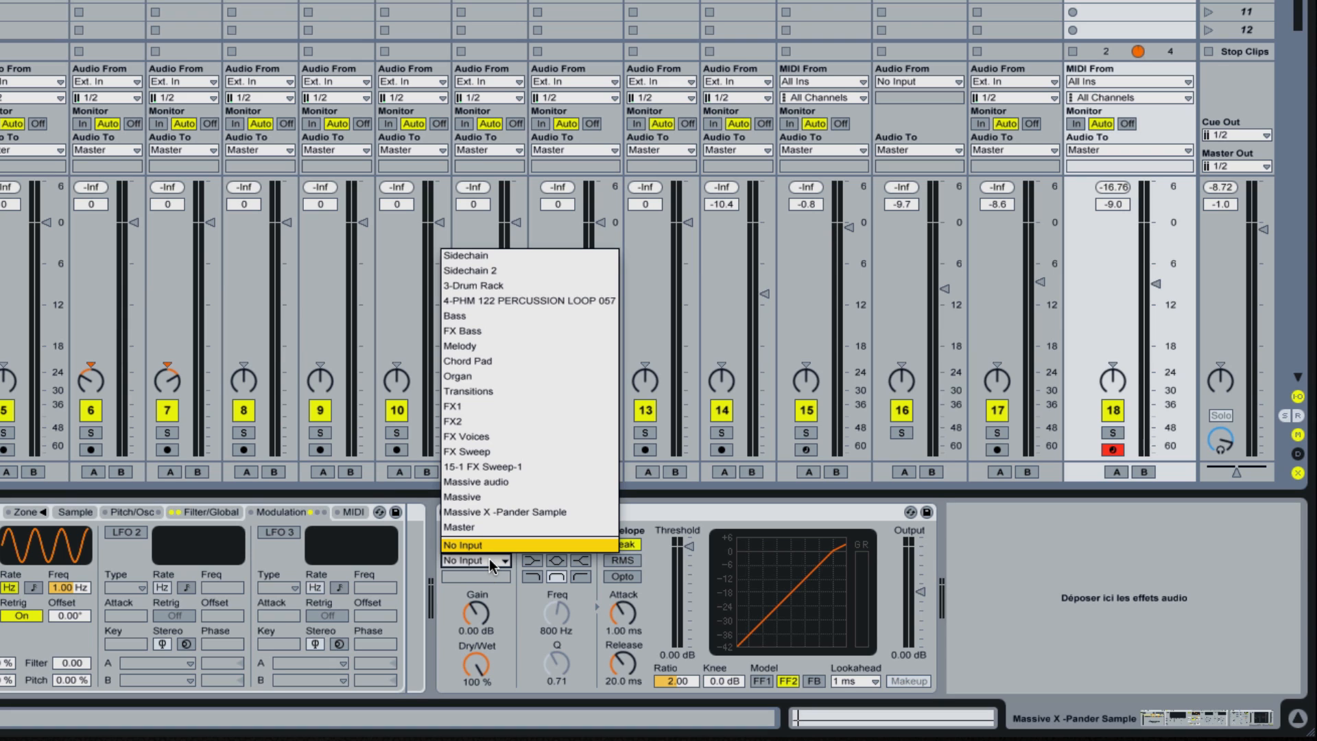
left_click(484, 257)
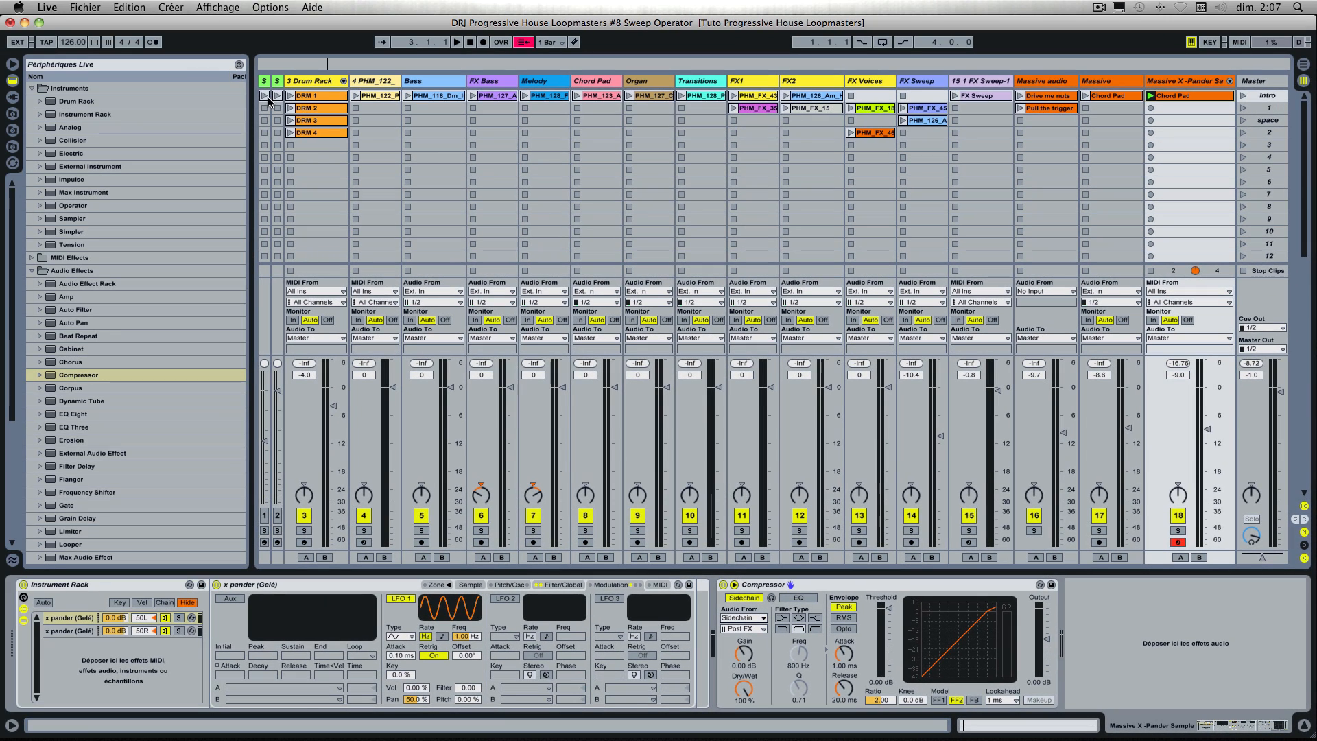
Step: Launch the first Sidechain track's clip and, on the X-Pander track, set the Compressor's threshold to -21.5 dB
left_click(264, 97)
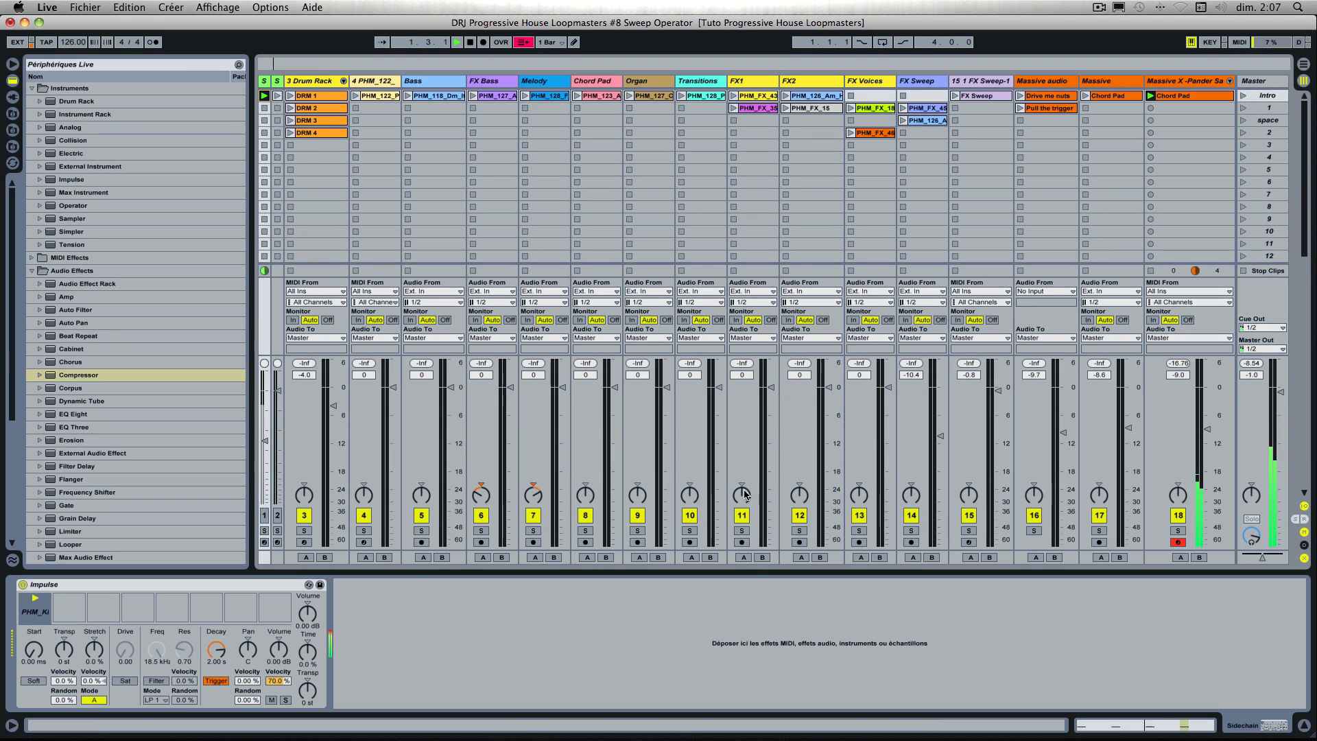
left_click(1214, 96)
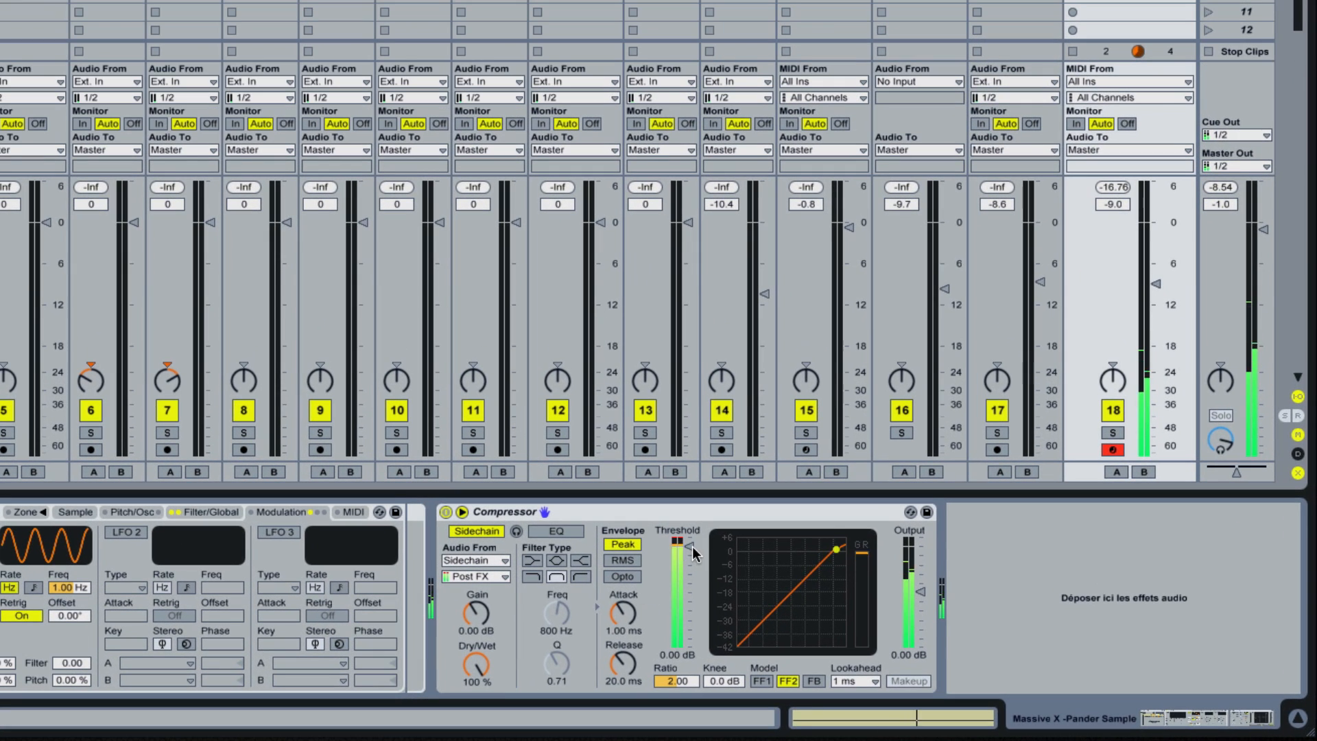
left_click_drag(733, 560, 688, 579)
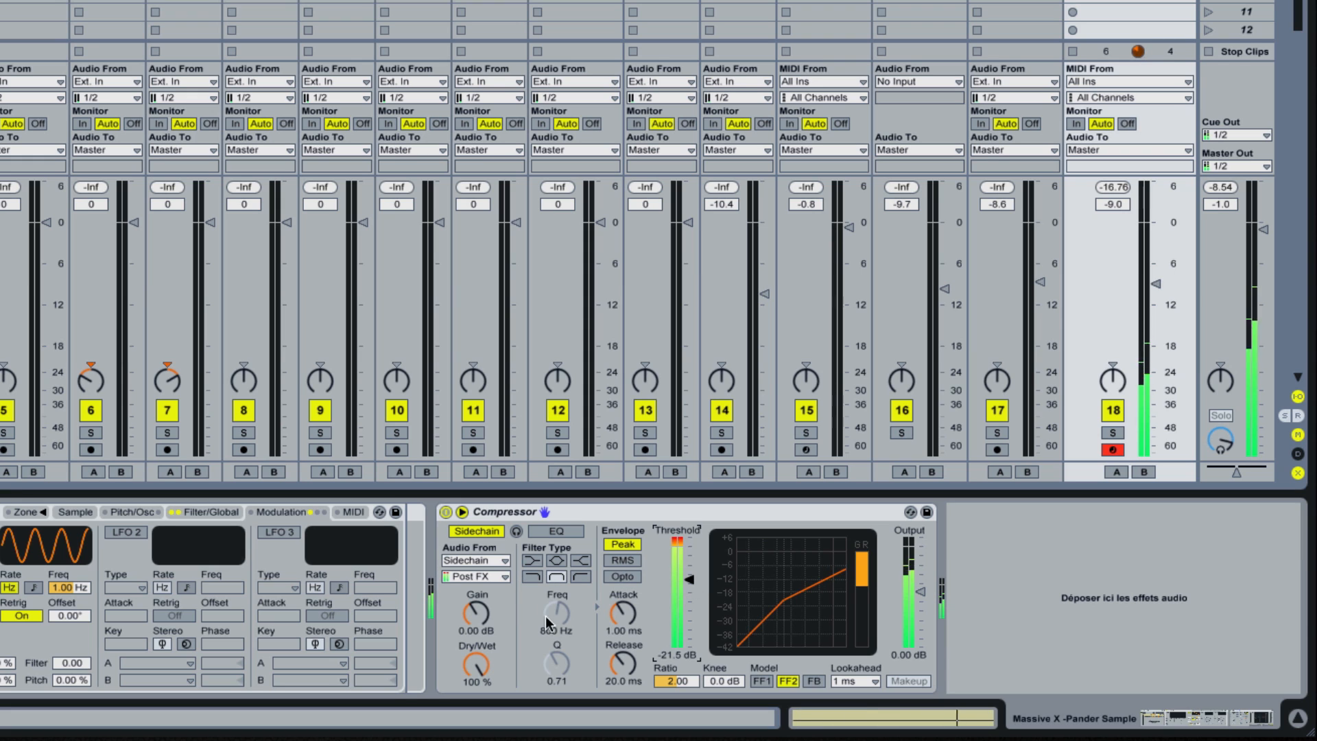
Step: Set the Compressor's attack to 0.50 ms
left_click(622, 613)
left_click_drag(622, 612, 622, 637)
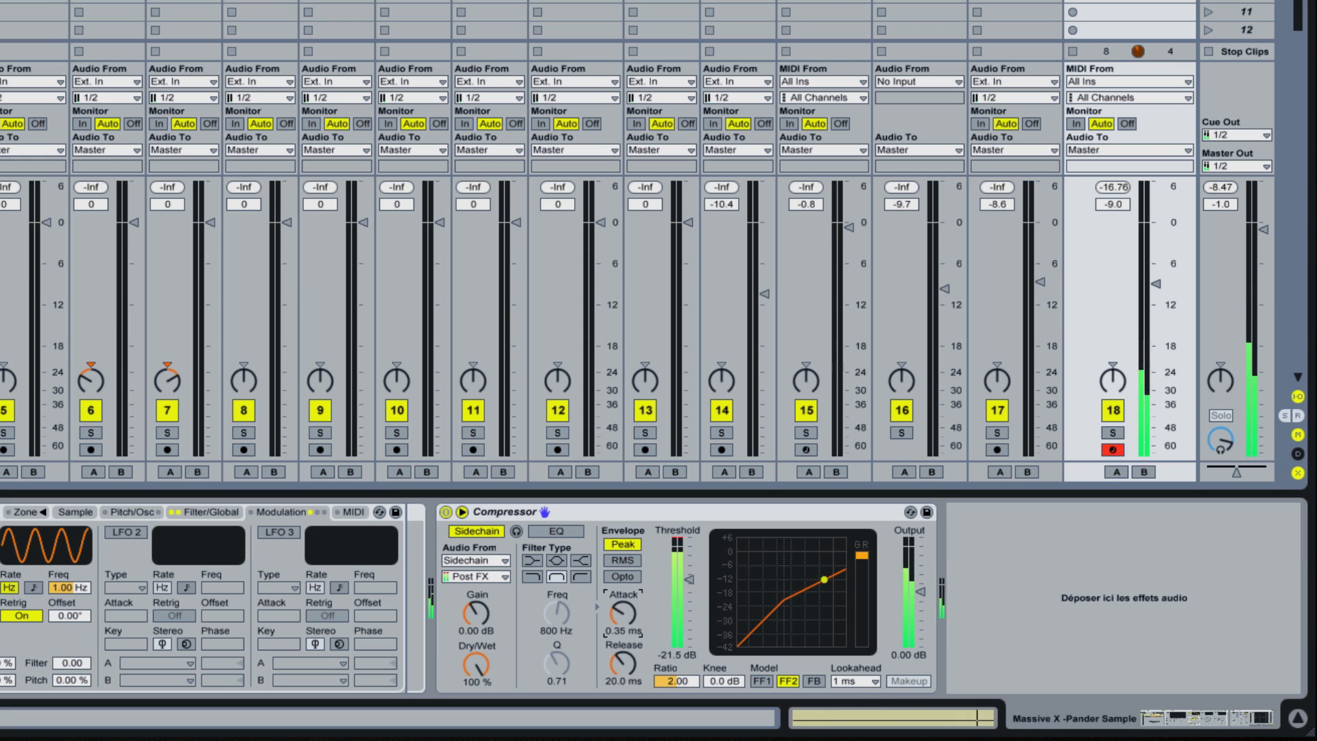
left_click(621, 631)
type("0")
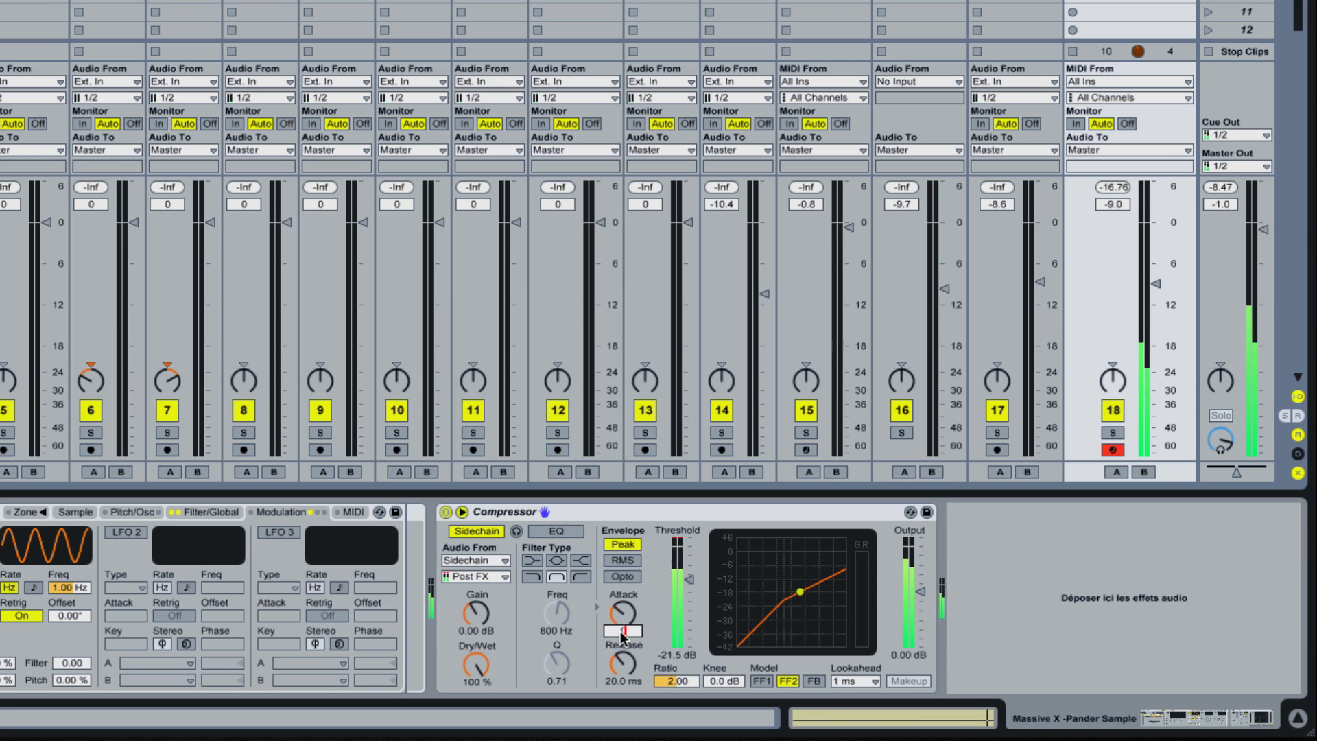
type(".5")
key("Return")
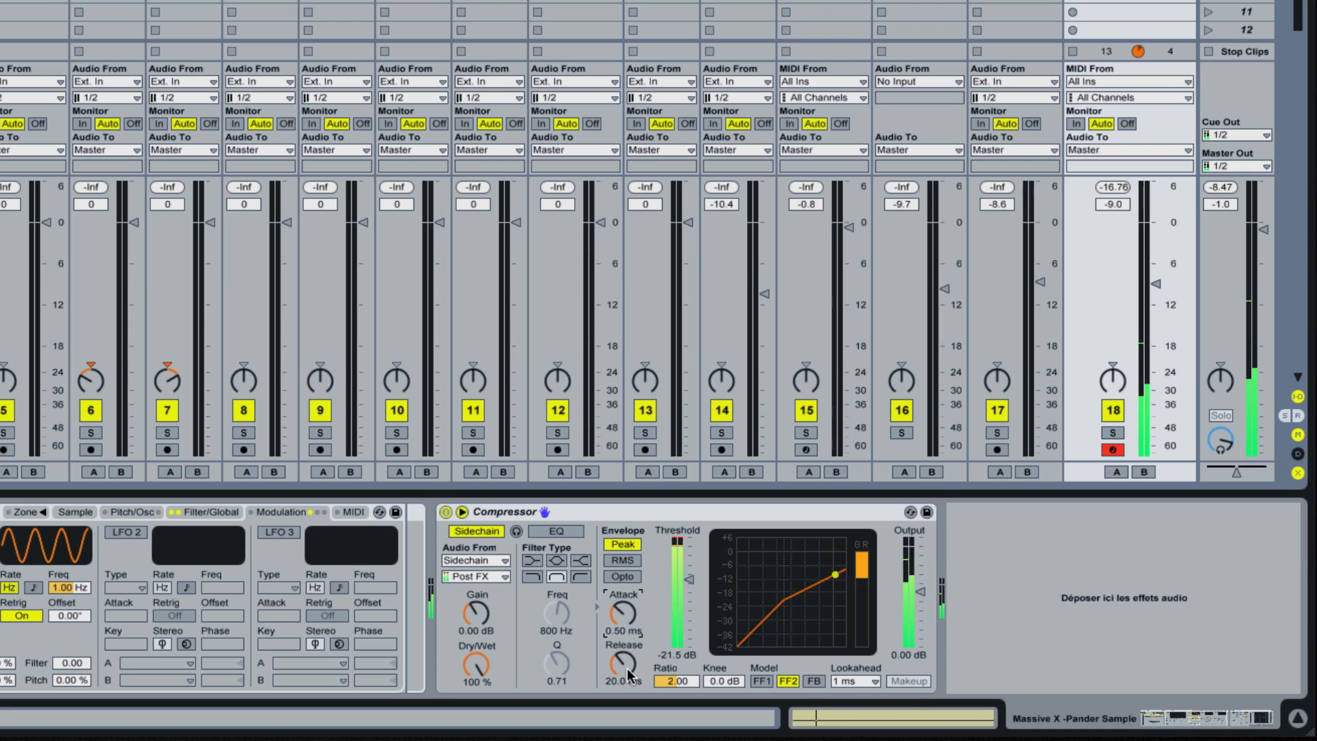
Step: Set the Compressor's release to 40.0 ms, its ratio to 2.46 and its model to FF1
mouse_move(641, 681)
left_mouse_down()
mouse_move(641, 650)
mouse_move(641, 662)
left_mouse_up()
type("40")
key("Return")
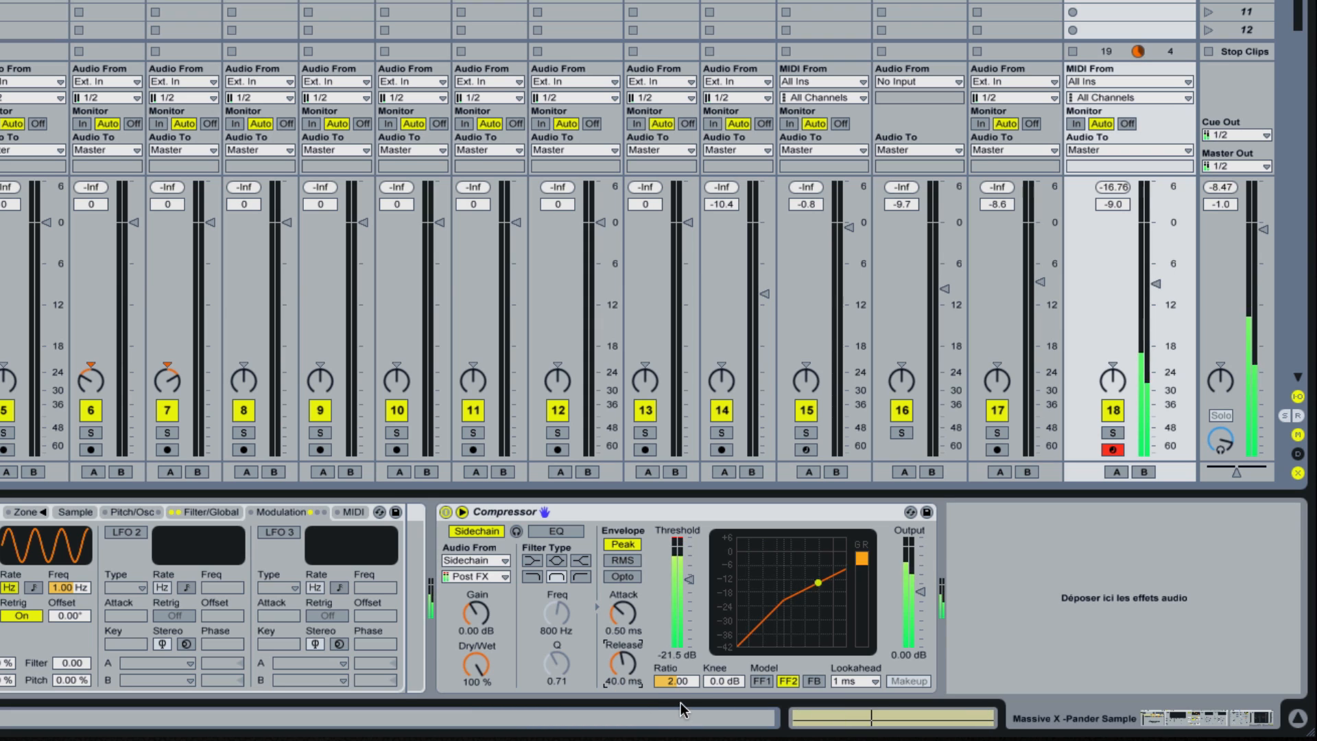
left_click_drag(677, 681, 677, 666)
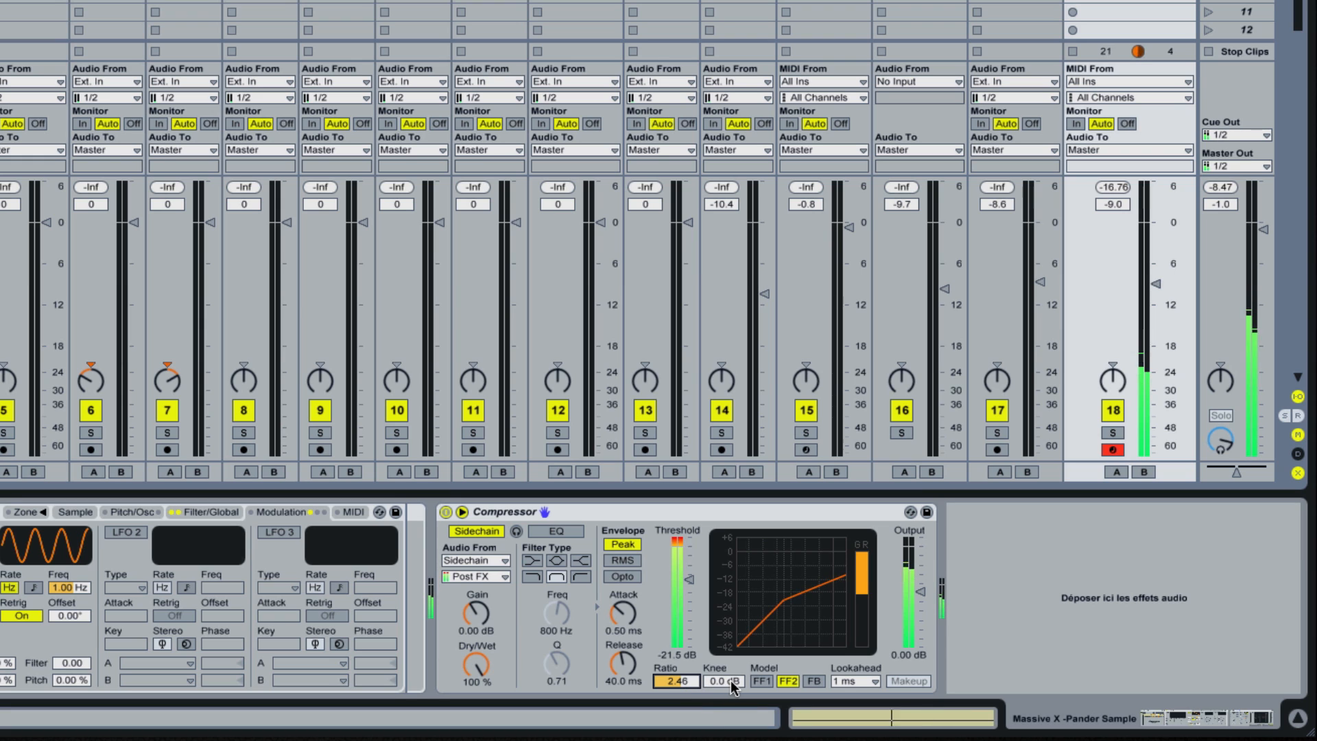
left_click(753, 682)
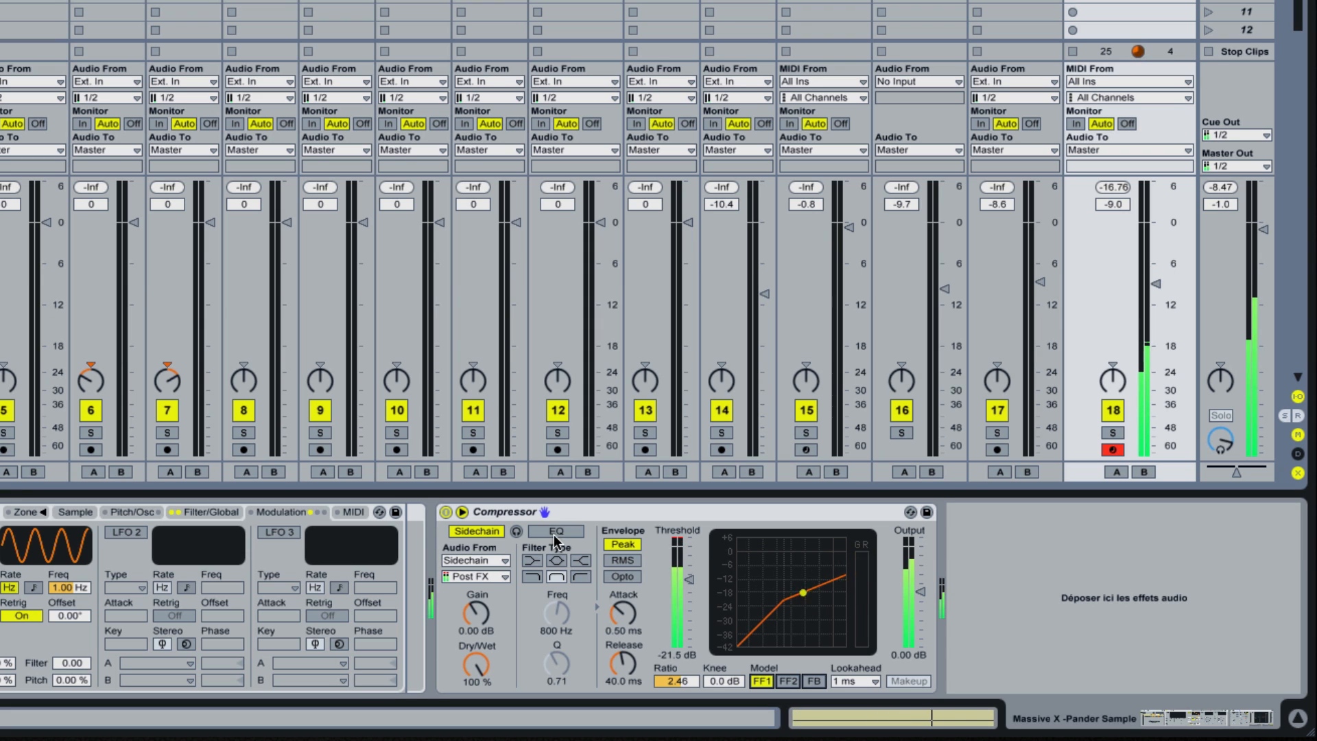
Step: Compare the sound with the Compressor off and on, then set the X-Pander track's volume to -12.1 dB and play
left_click(446, 513)
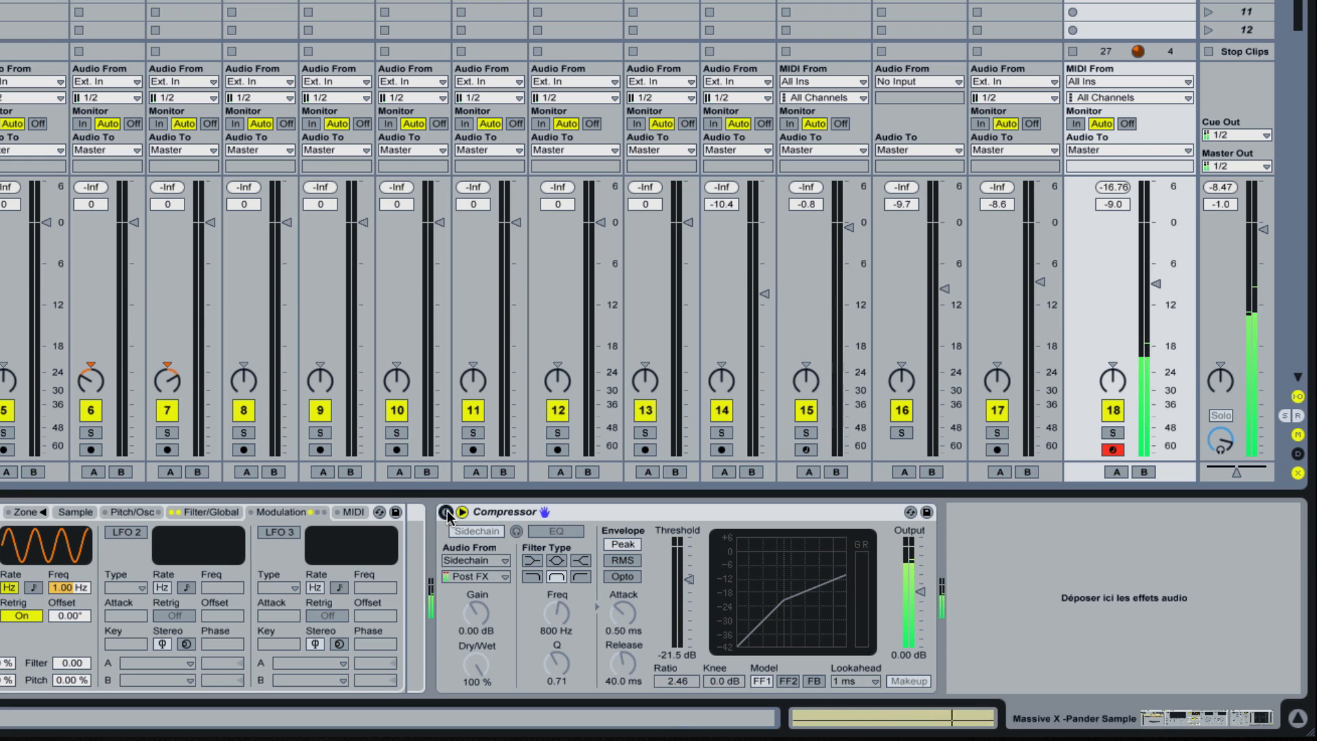
left_click(446, 512)
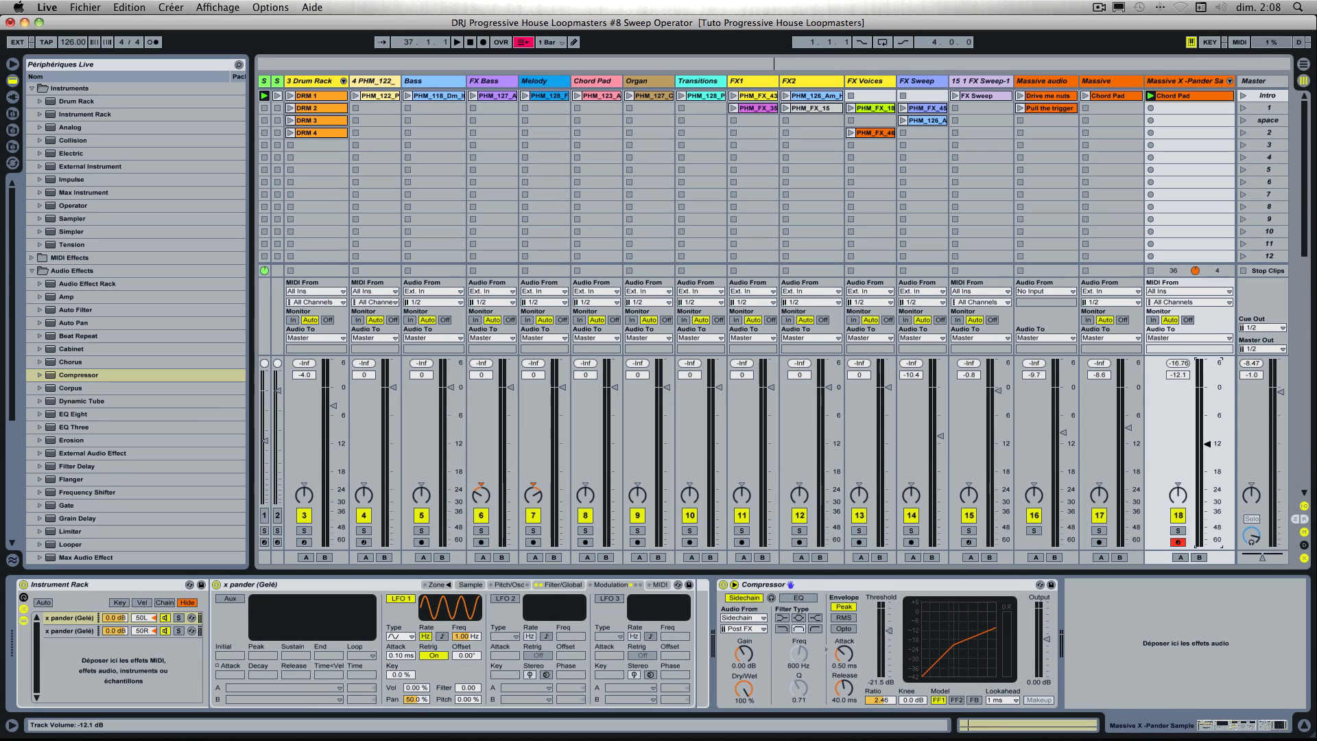
key("space")
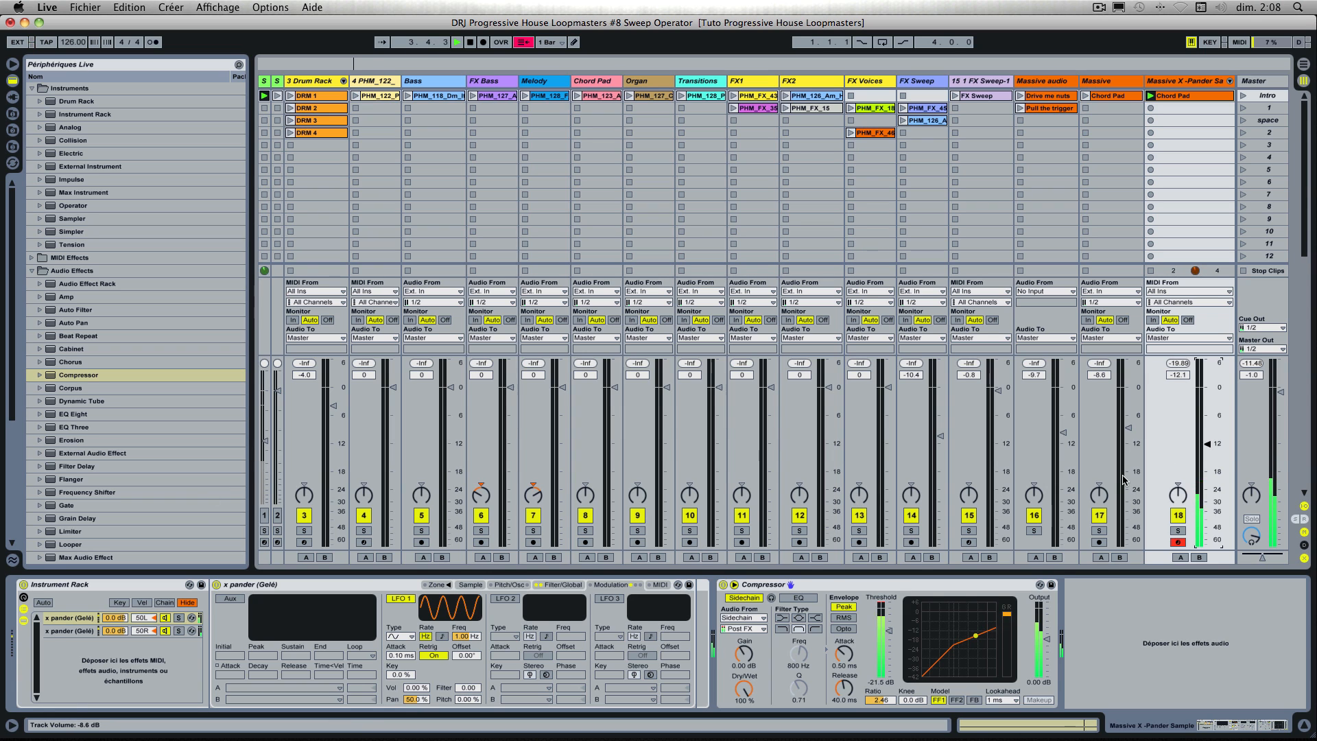
Step: Set the X-Pander track's volume to -9.4 dB and add a Reverb effect after its Compressor
left_click_drag(1207, 444, 1207, 430)
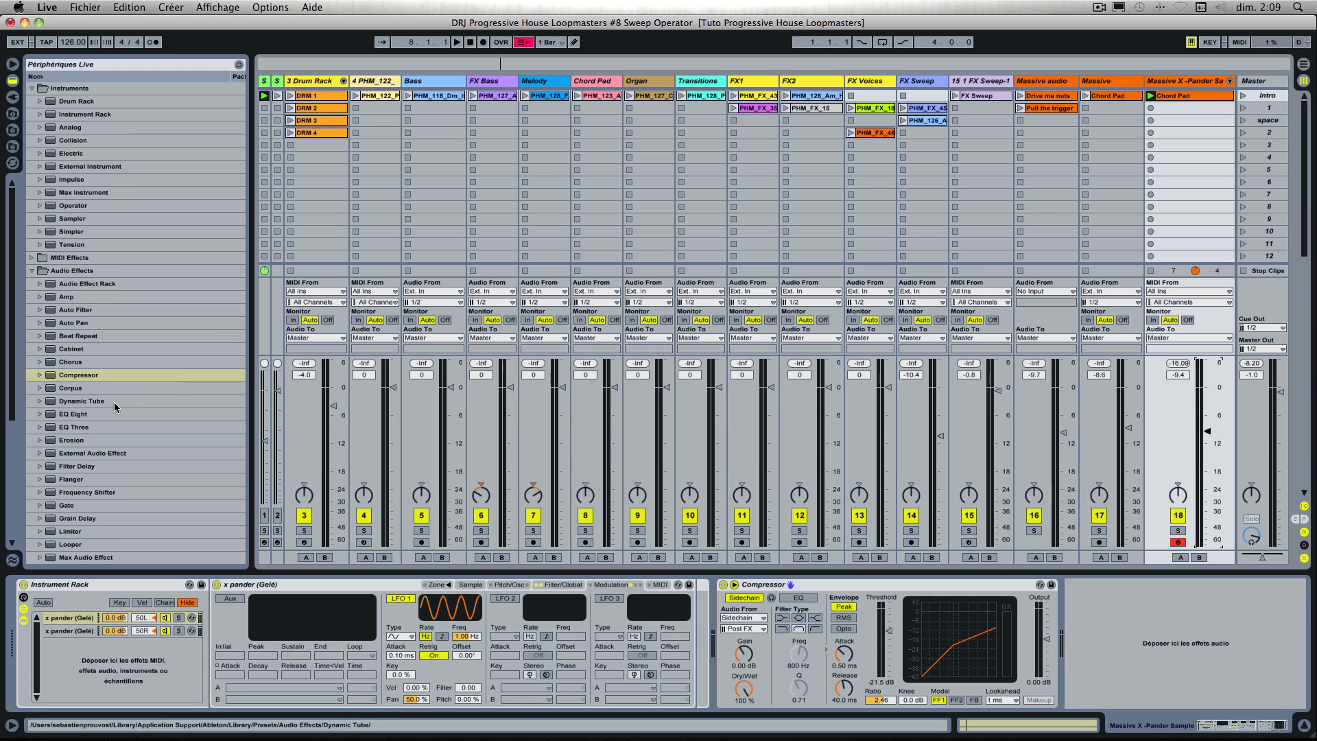
scroll(115, 407, "down", 5)
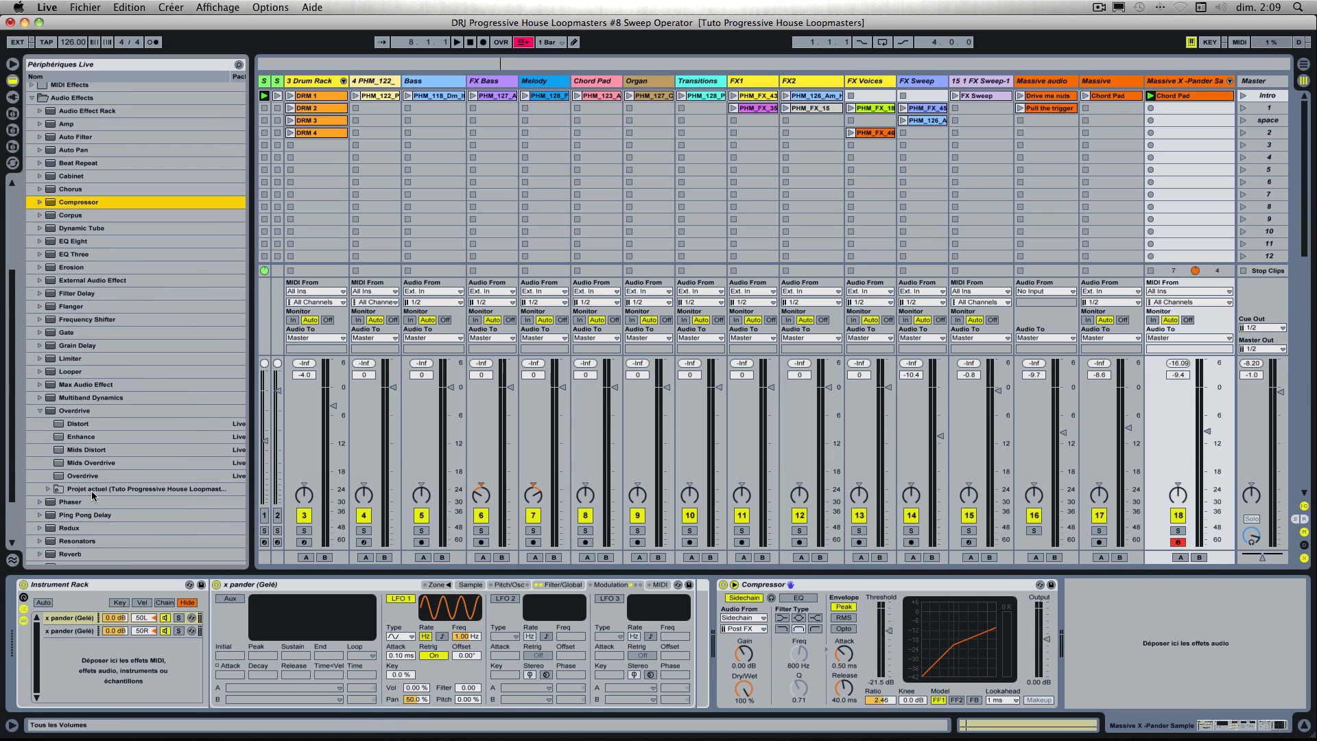
scroll(92, 491, "down", 2)
left_click(51, 480)
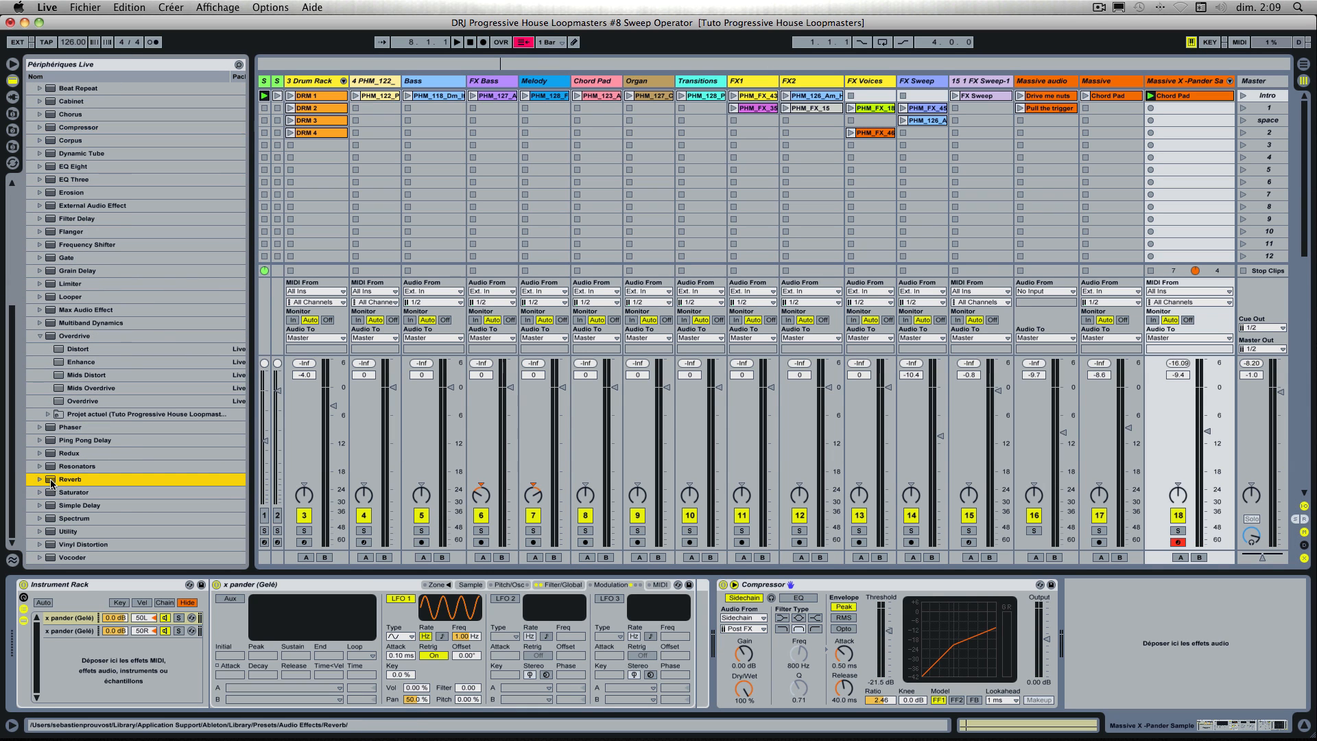
left_click_drag(51, 480, 1012, 599)
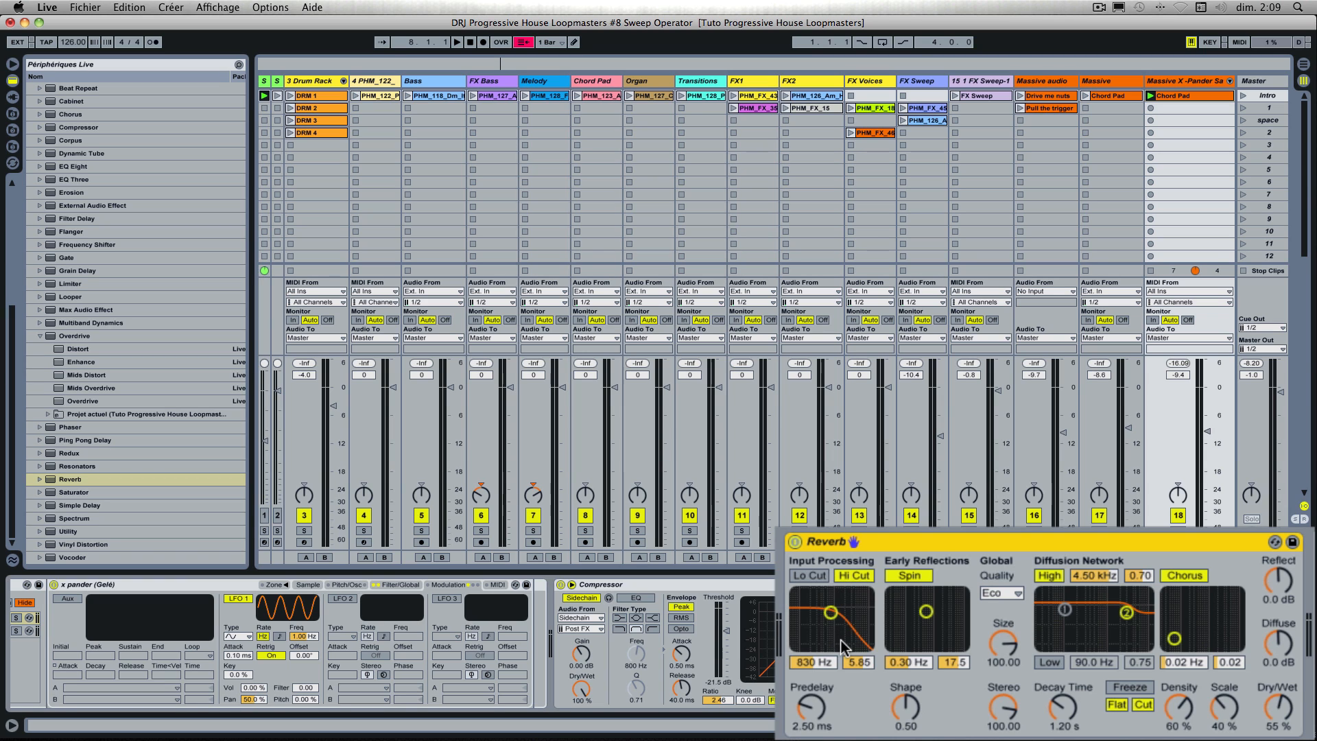
Step: Set the Reverb's Dry/Wet to 10 % while playing, and set its quality to High
key("space")
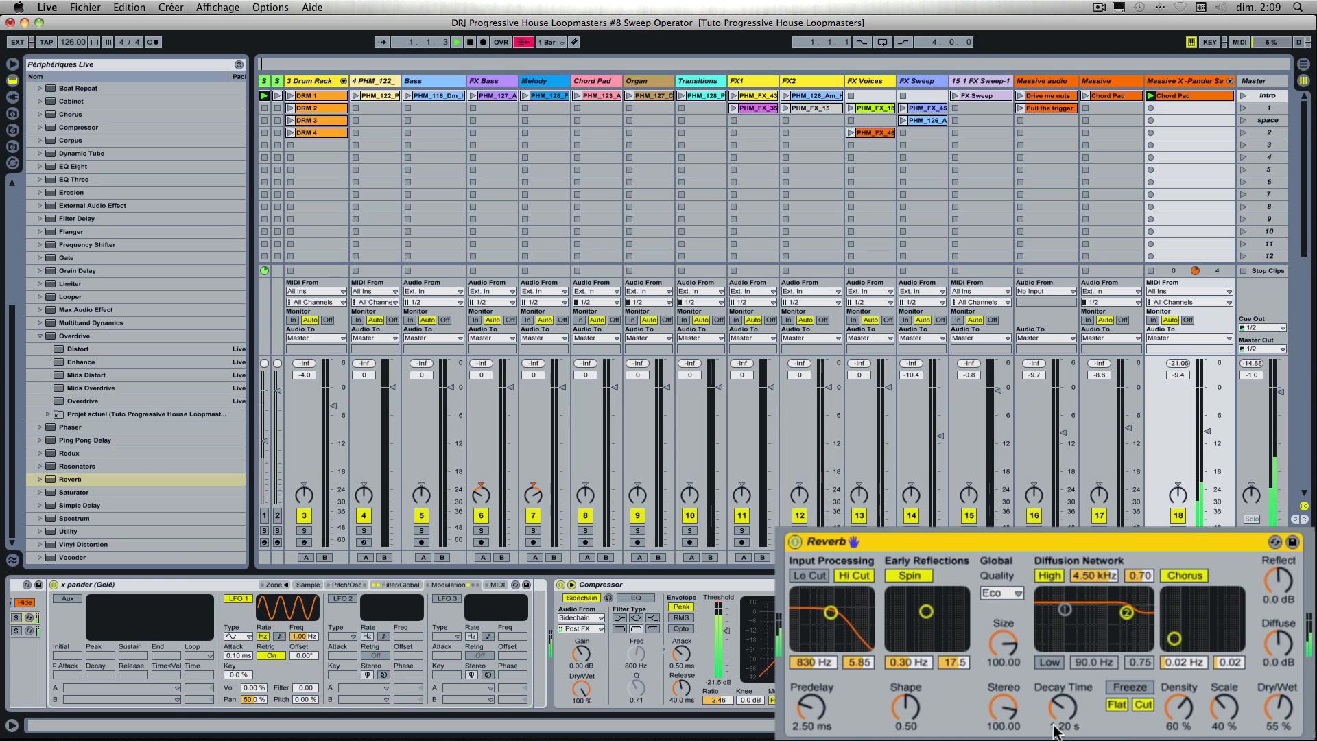
mouse_move(1277, 706)
left_mouse_down()
mouse_move(1276, 737)
mouse_move(1277, 704)
left_mouse_up()
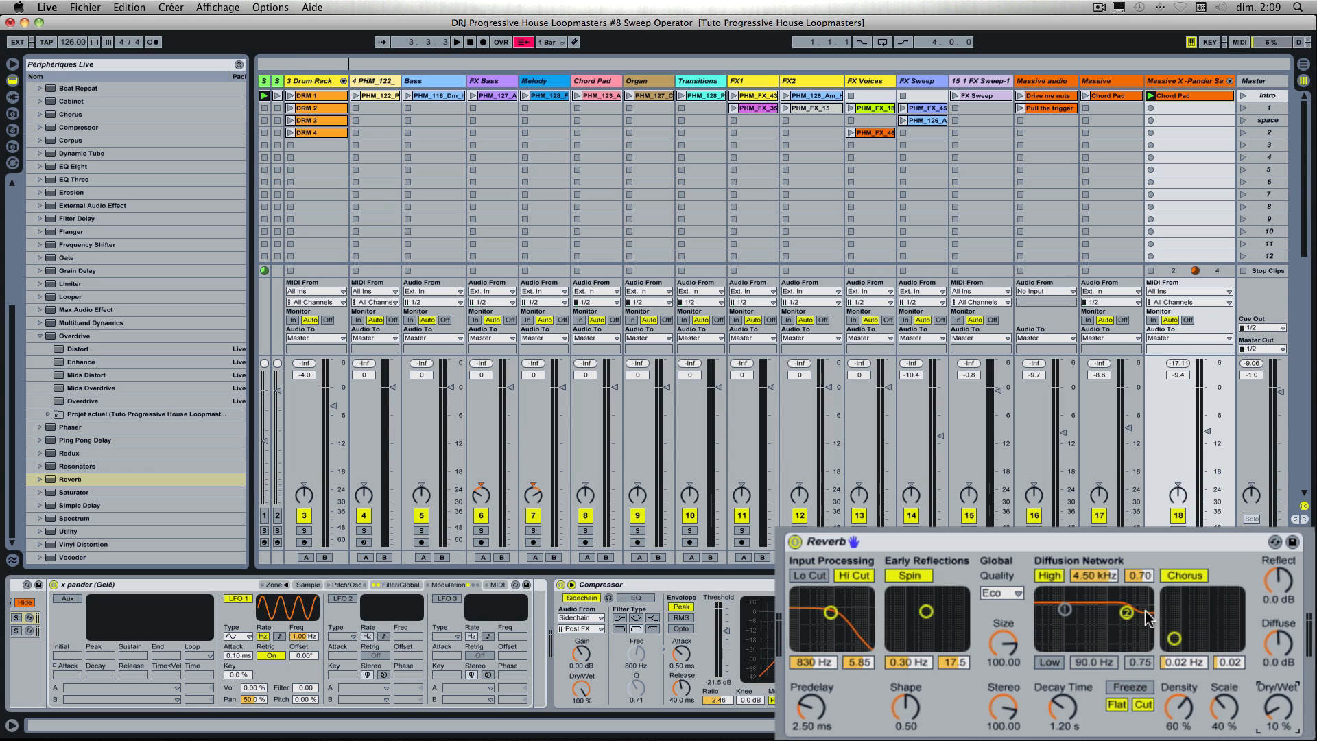
left_click(1008, 594)
right_click(1006, 595)
left_click(1006, 596)
left_click(1001, 593)
left_click(1013, 645)
Step: Set the Reverb's decay time to 3.46 s, Reflect to 3.4 dB and Diffuse to 4.0 dB, comparing the sound with it off and on
key("space")
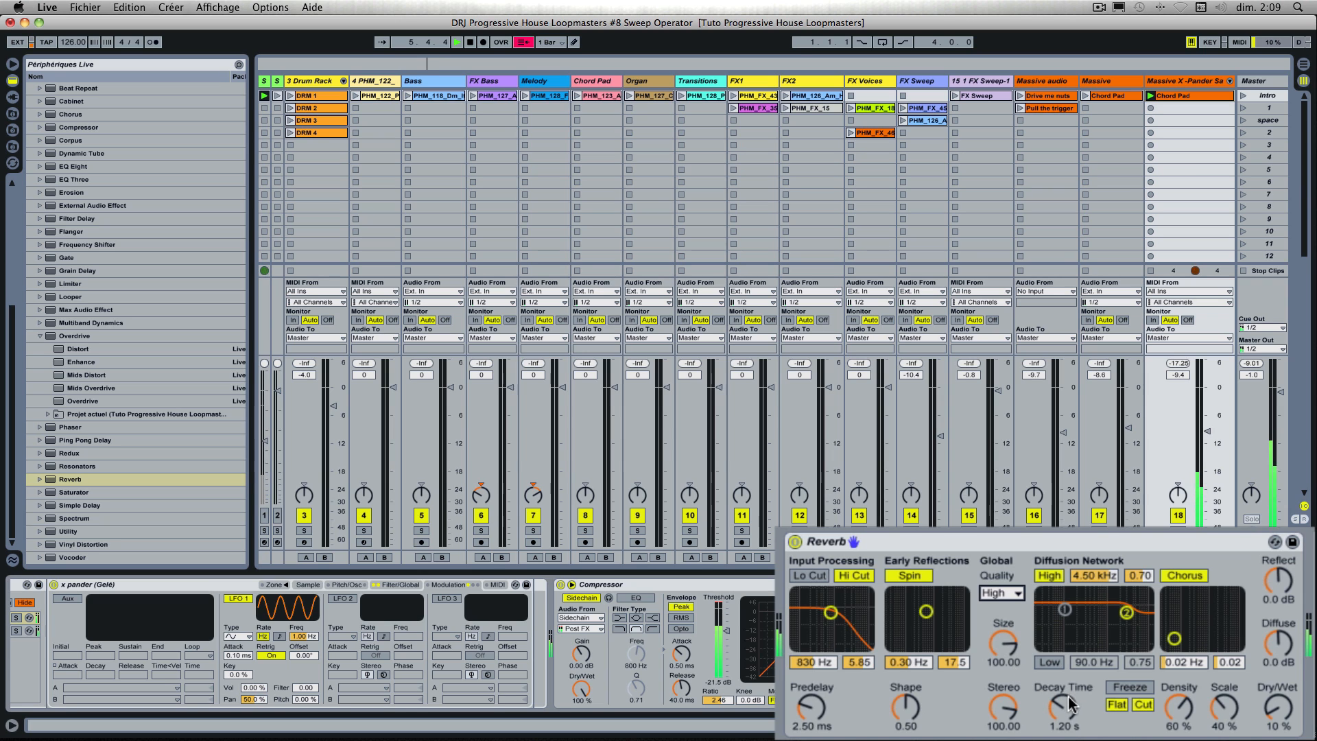
left_click_drag(1064, 706, 1064, 698)
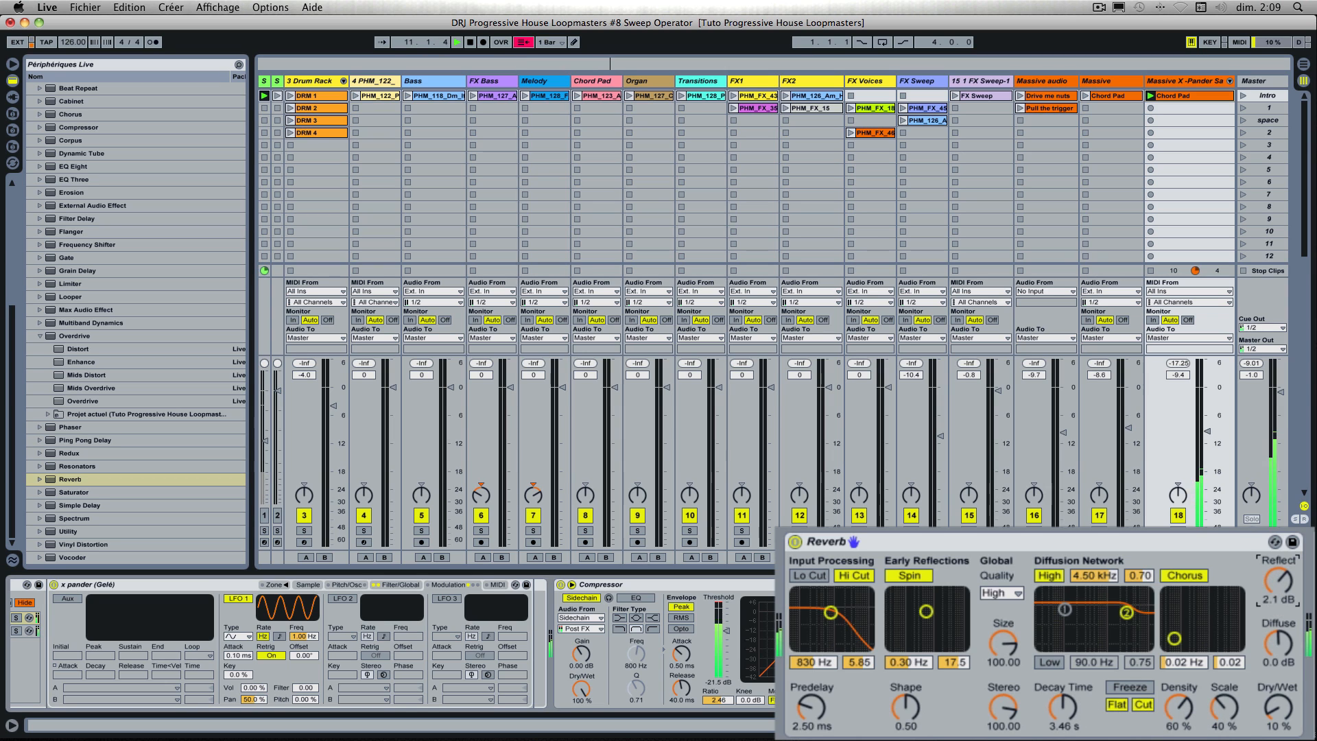
left_click_drag(1278, 581, 1277, 579)
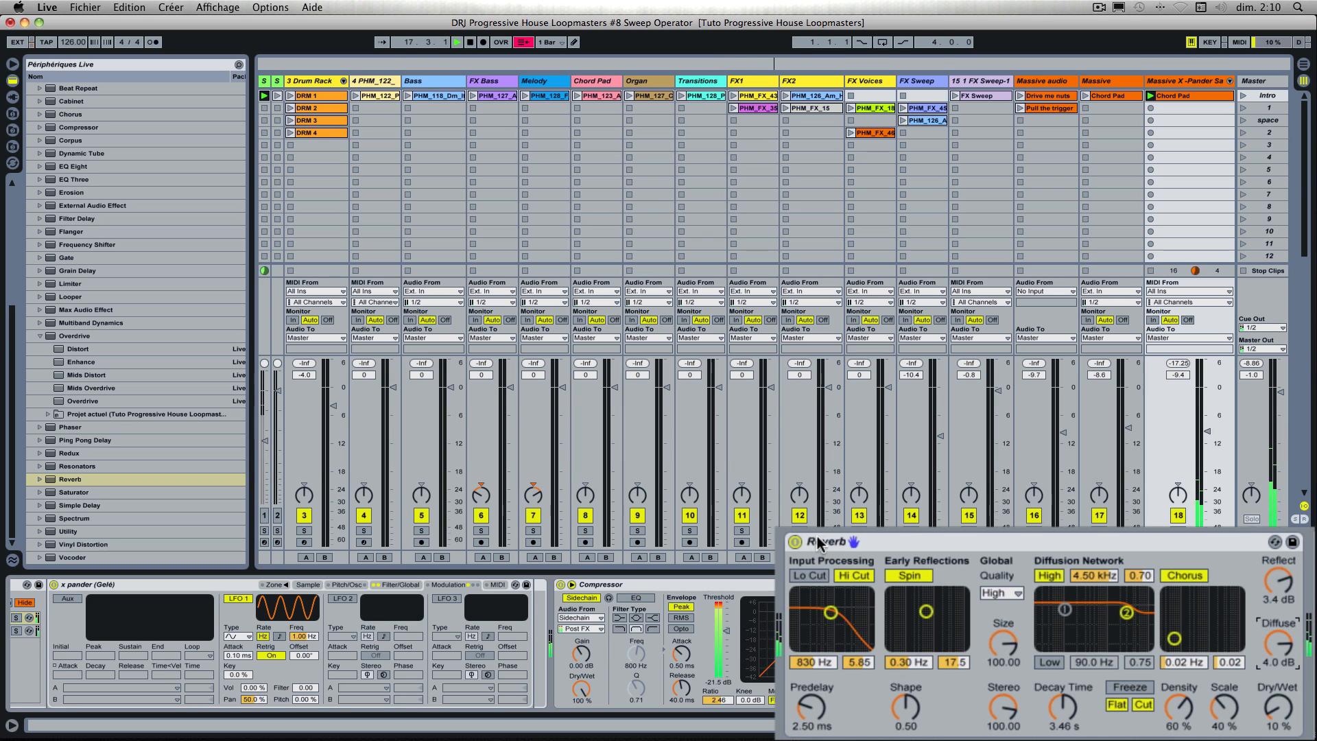
left_click(795, 542)
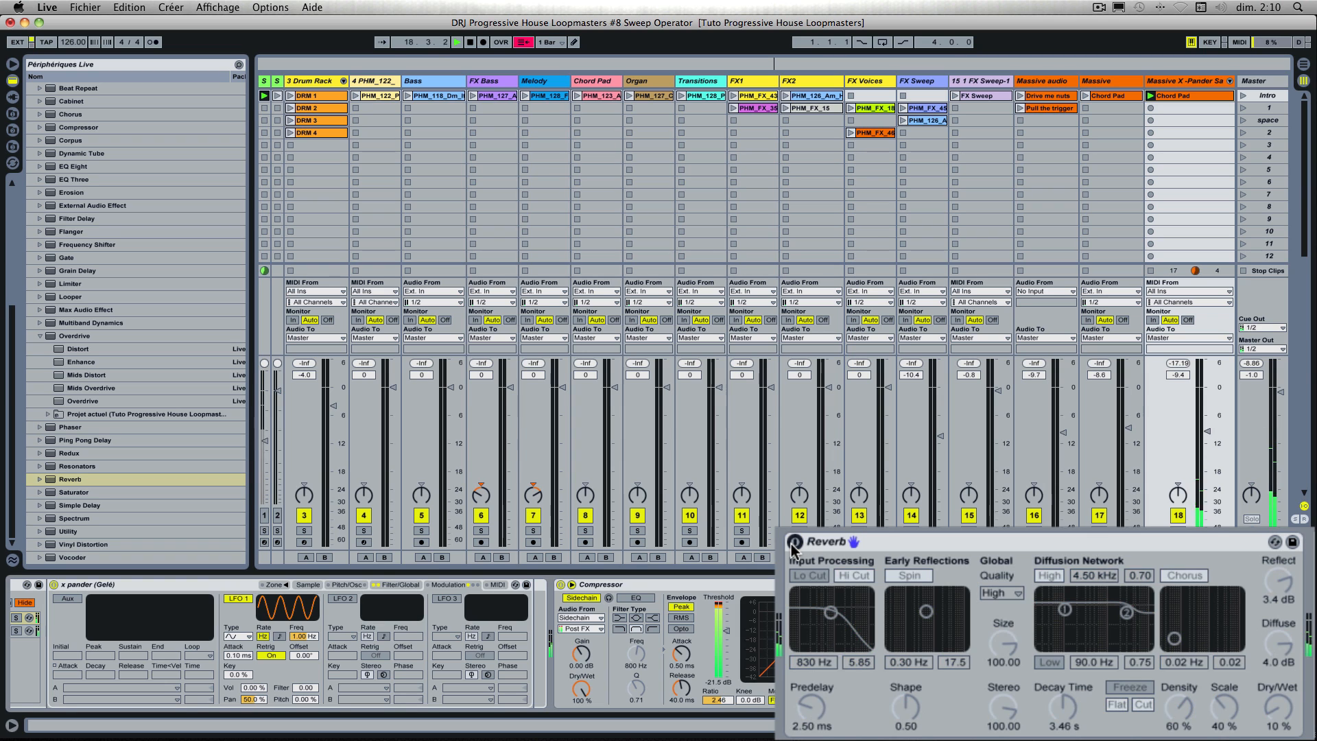
left_click(794, 541)
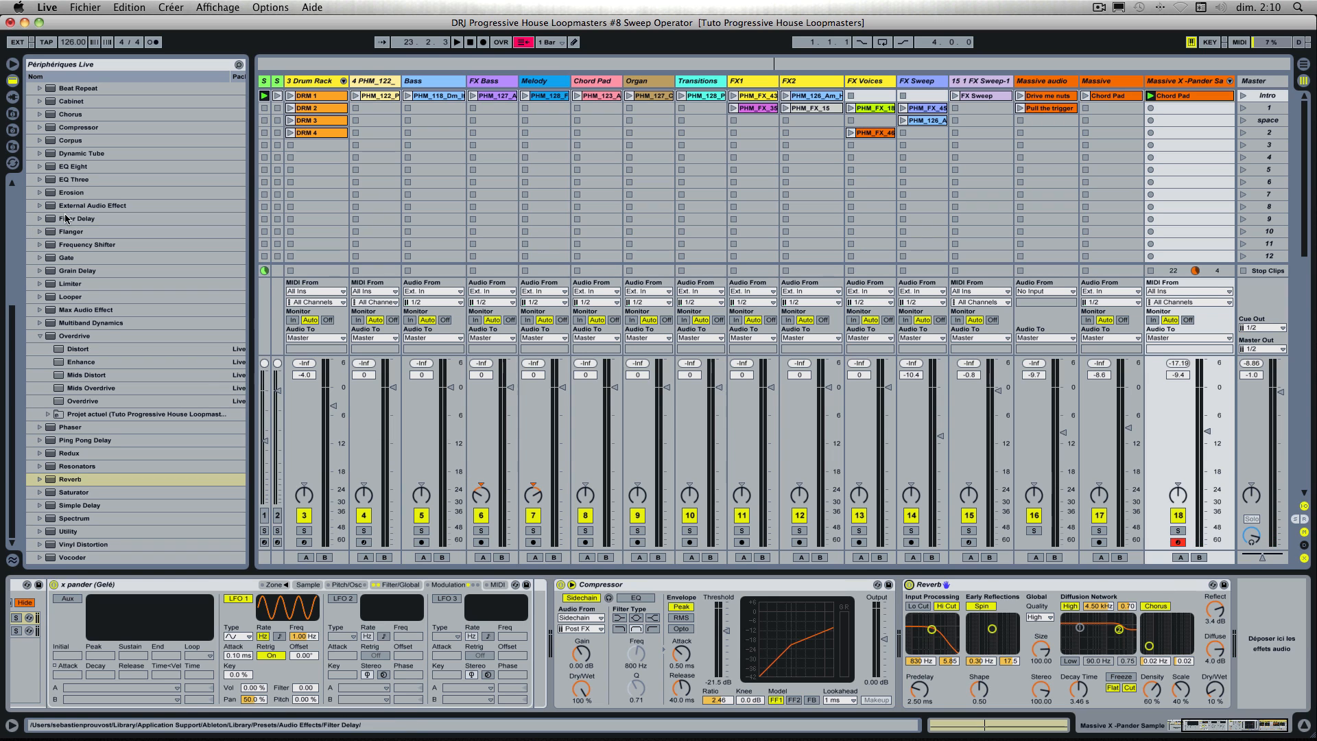
Step: Add an EQ Eight after the Reverb and boost band 1 by 2.38 dB at 231 Hz
left_click(72, 168)
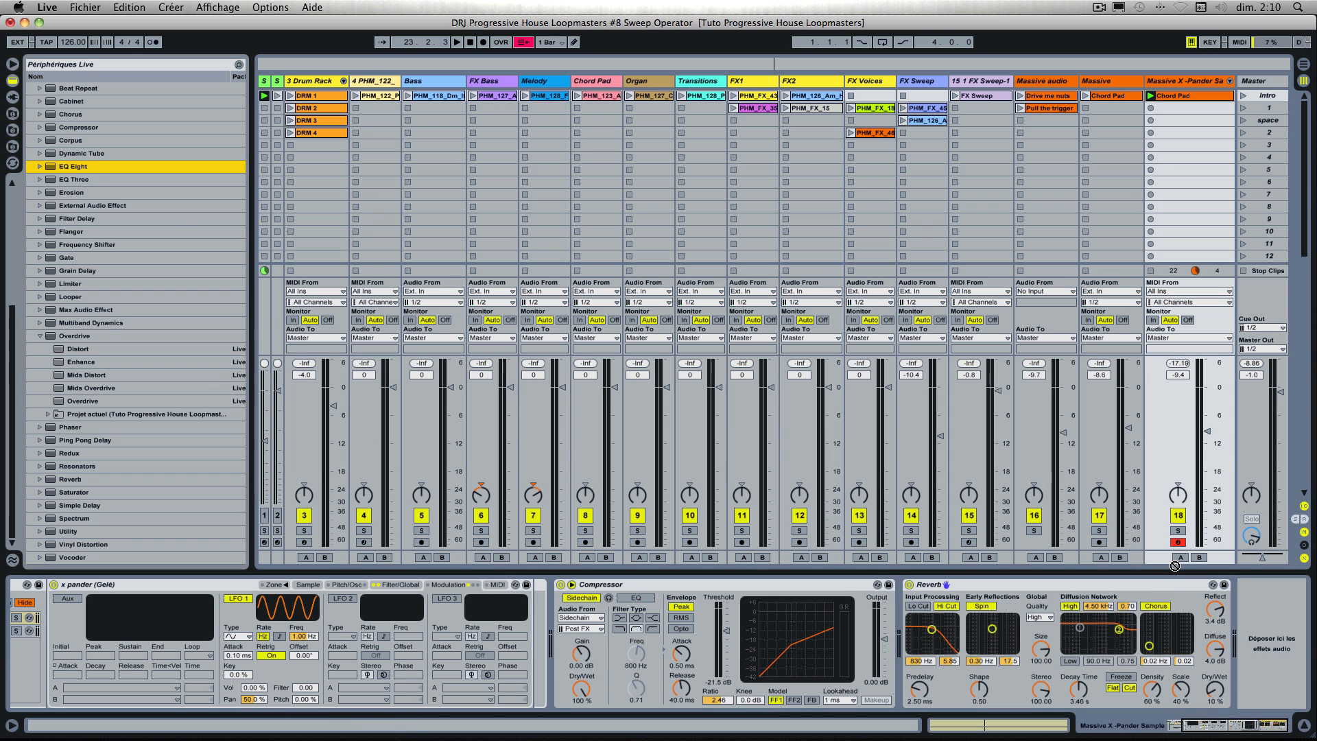
left_click_drag(1174, 566, 1249, 599)
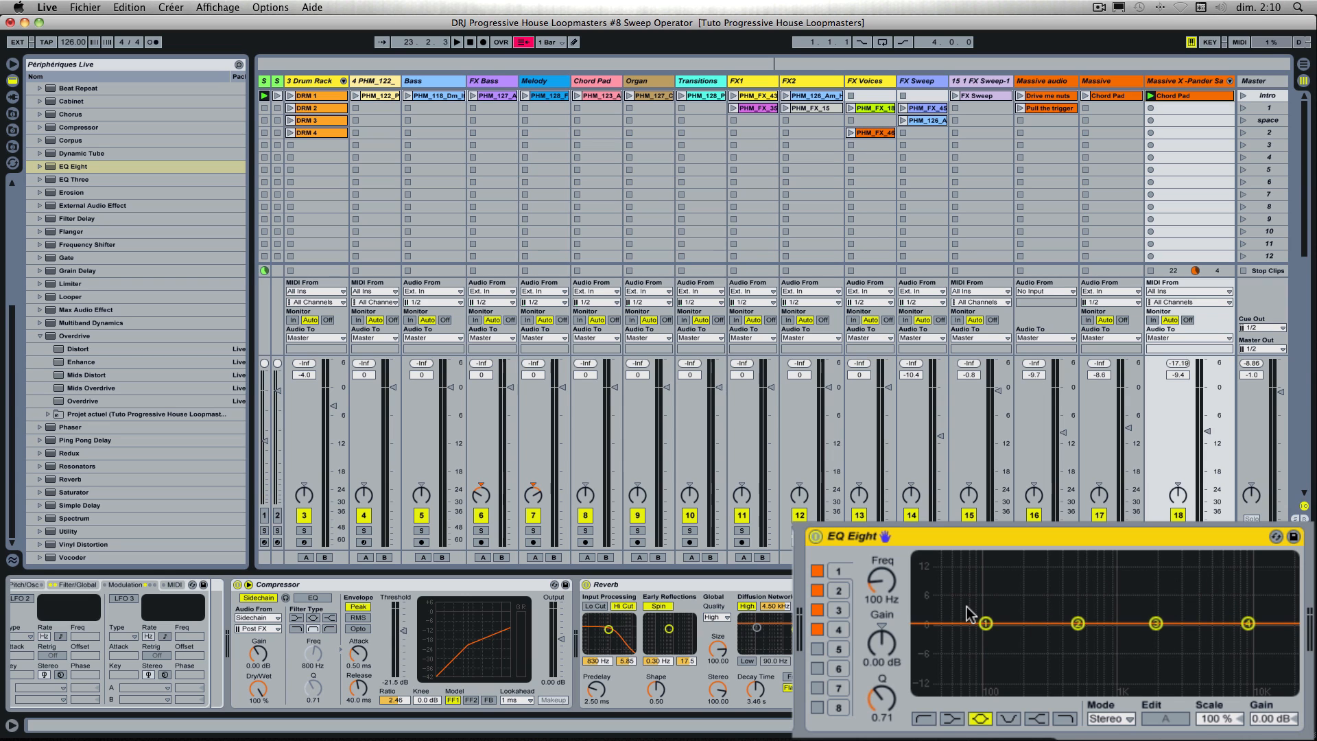
left_click(841, 571)
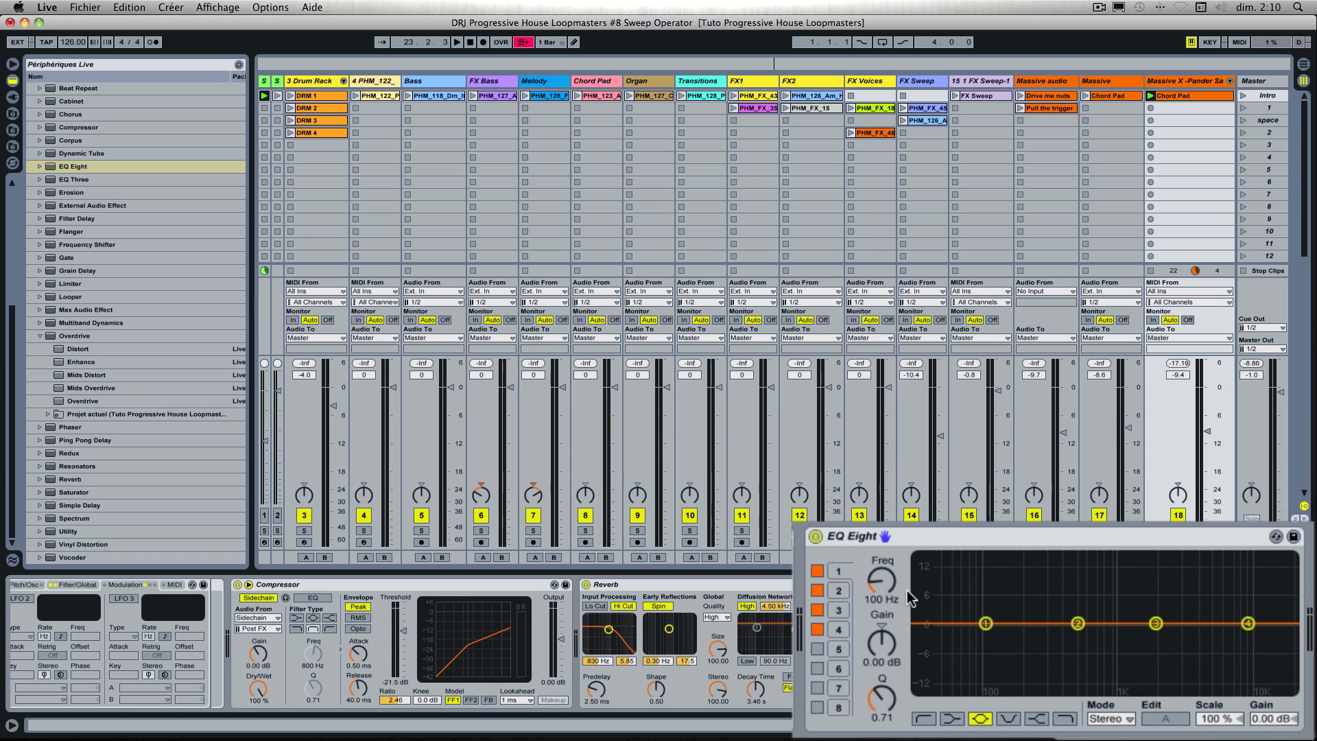
left_click_drag(986, 623, 1033, 623)
mouse_move(881, 622)
left_mouse_down()
mouse_move(881, 547)
mouse_move(881, 609)
left_mouse_up()
key("space")
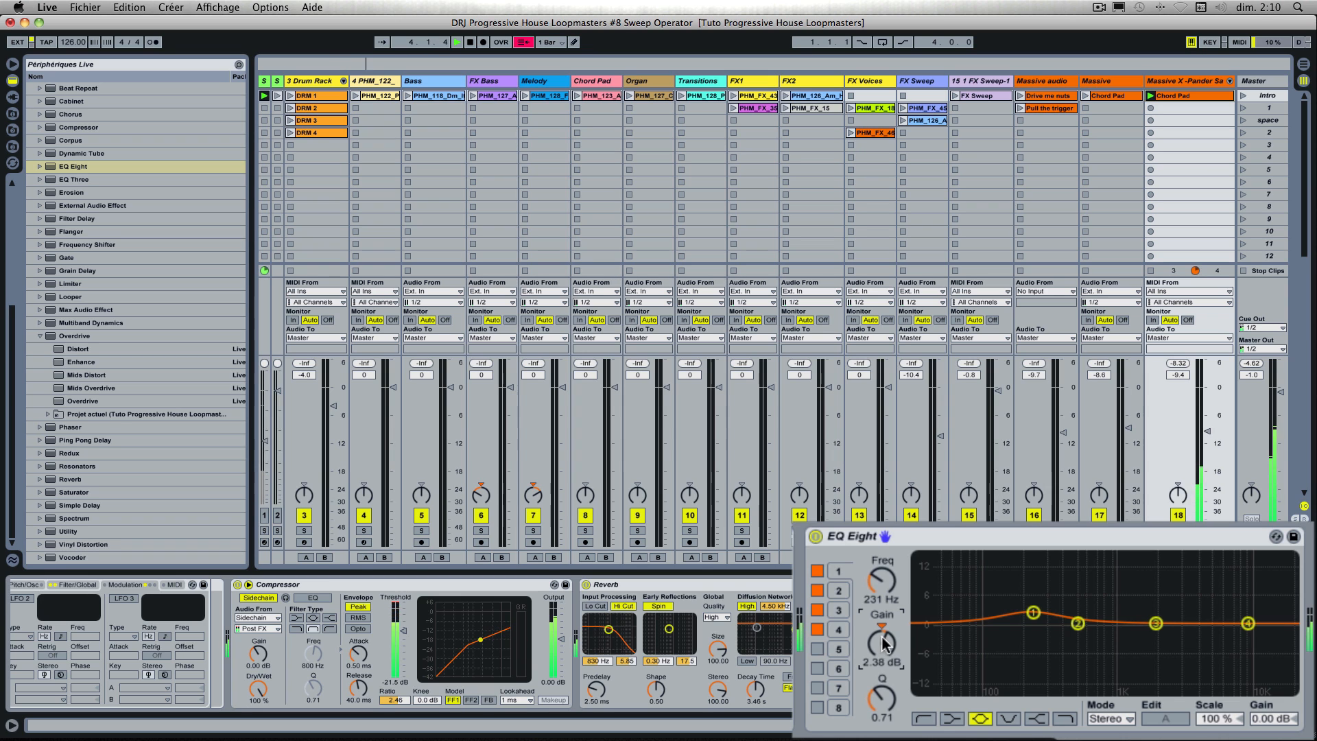
Step: Boost EQ Eight's band 2 by 1.43 dB at 500 Hz
left_click(848, 592)
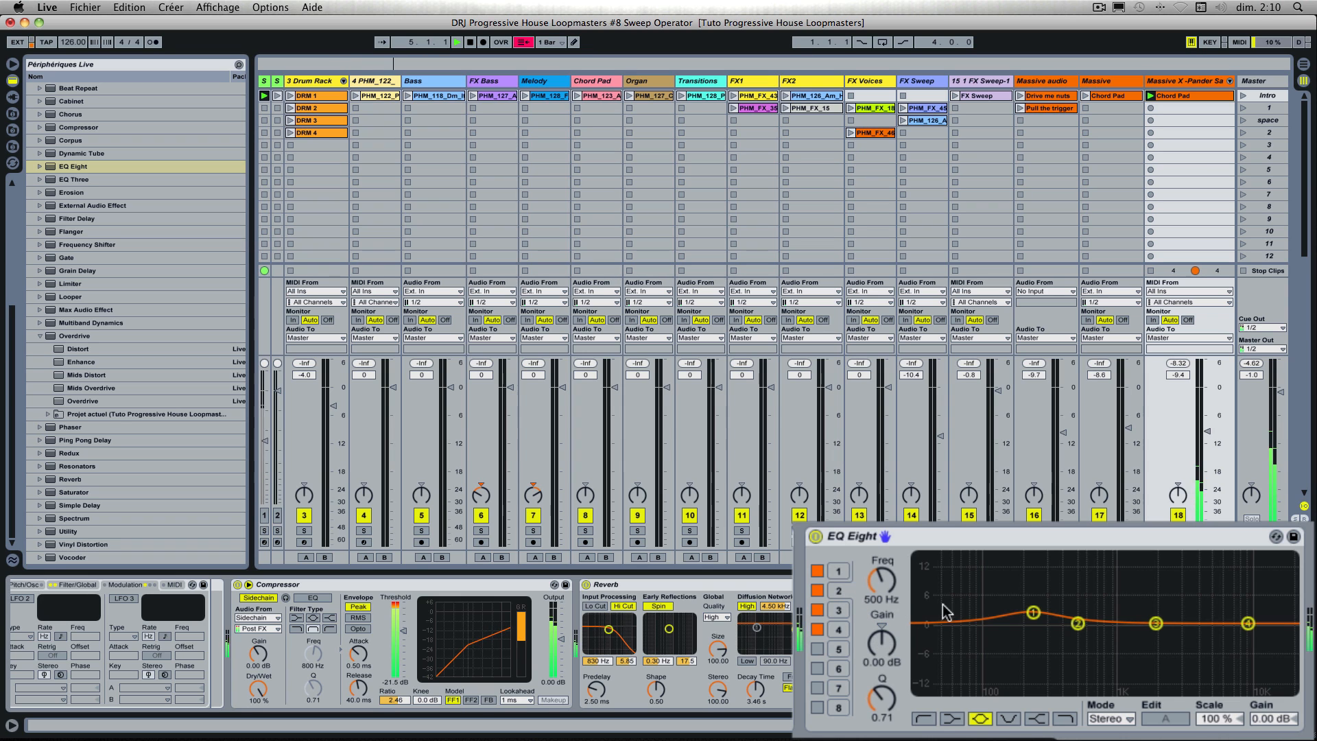
left_click(880, 583)
left_click_drag(880, 632, 879, 620)
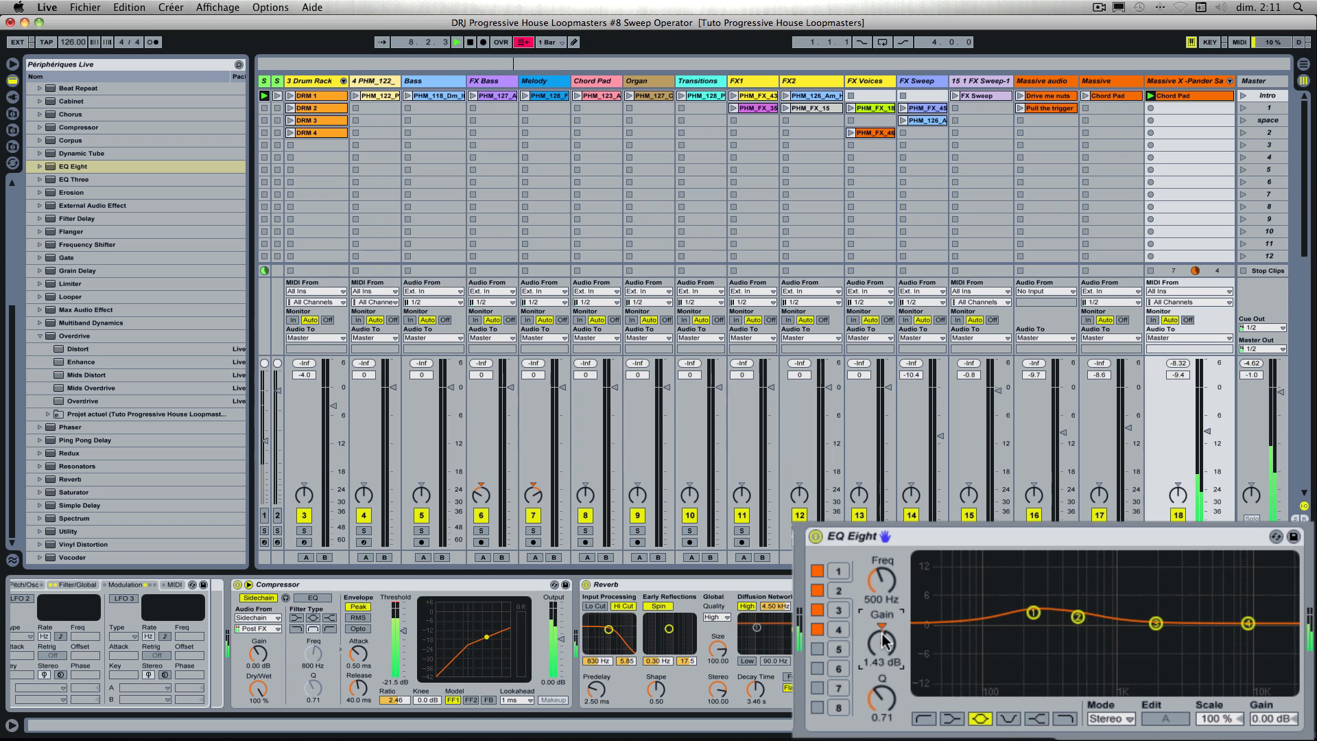
Step: Set EQ Eight's band 3 at 2.00 kHz to a gain of 4.05 dB and a Q of 2.70
left_click(841, 611)
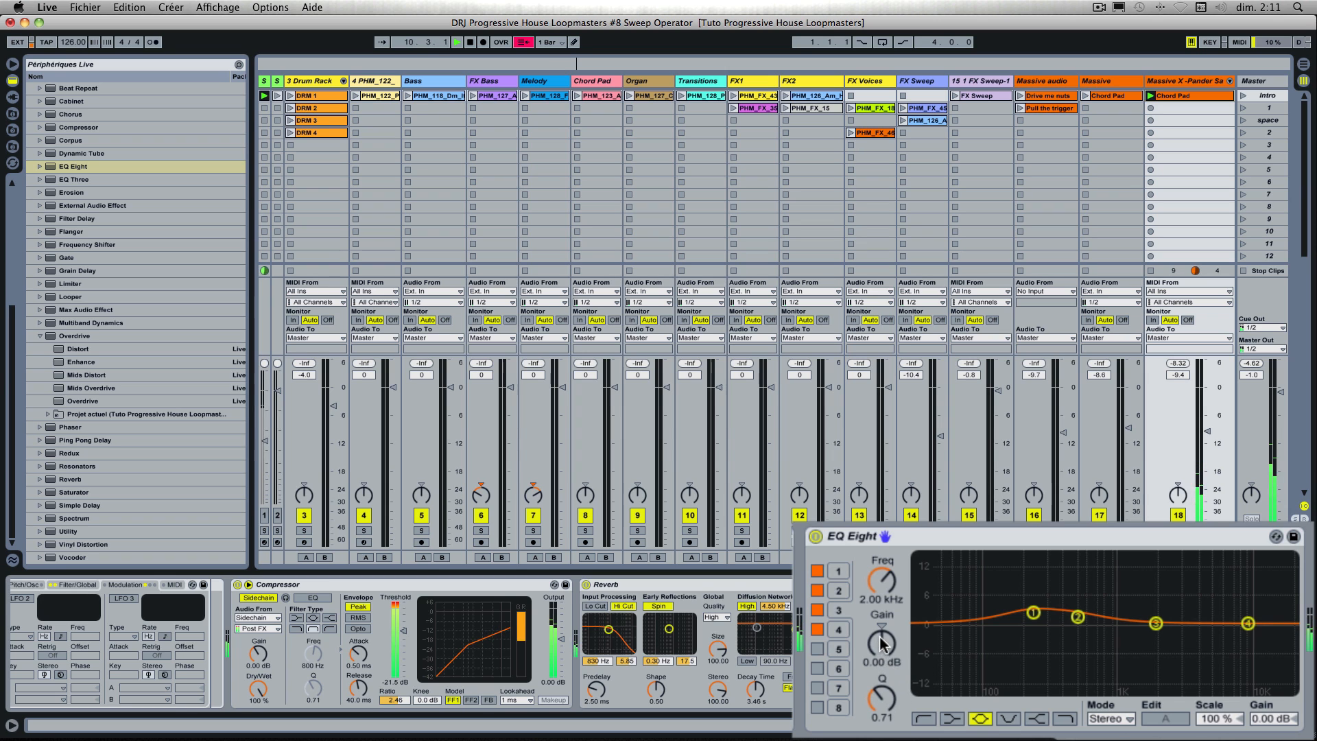
left_click_drag(881, 643, 882, 622)
left_click_drag(882, 698, 882, 657)
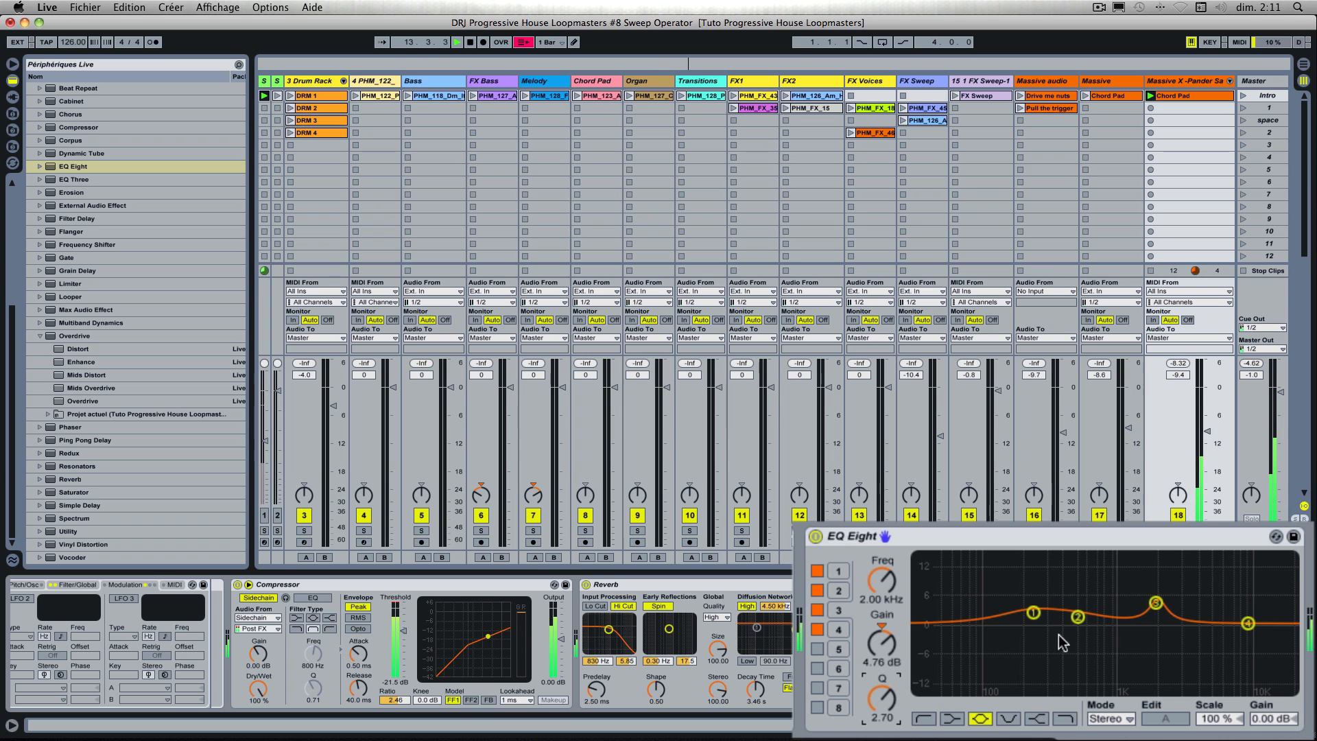
mouse_move(881, 643)
left_mouse_down()
mouse_move(881, 616)
mouse_move(881, 646)
left_mouse_up()
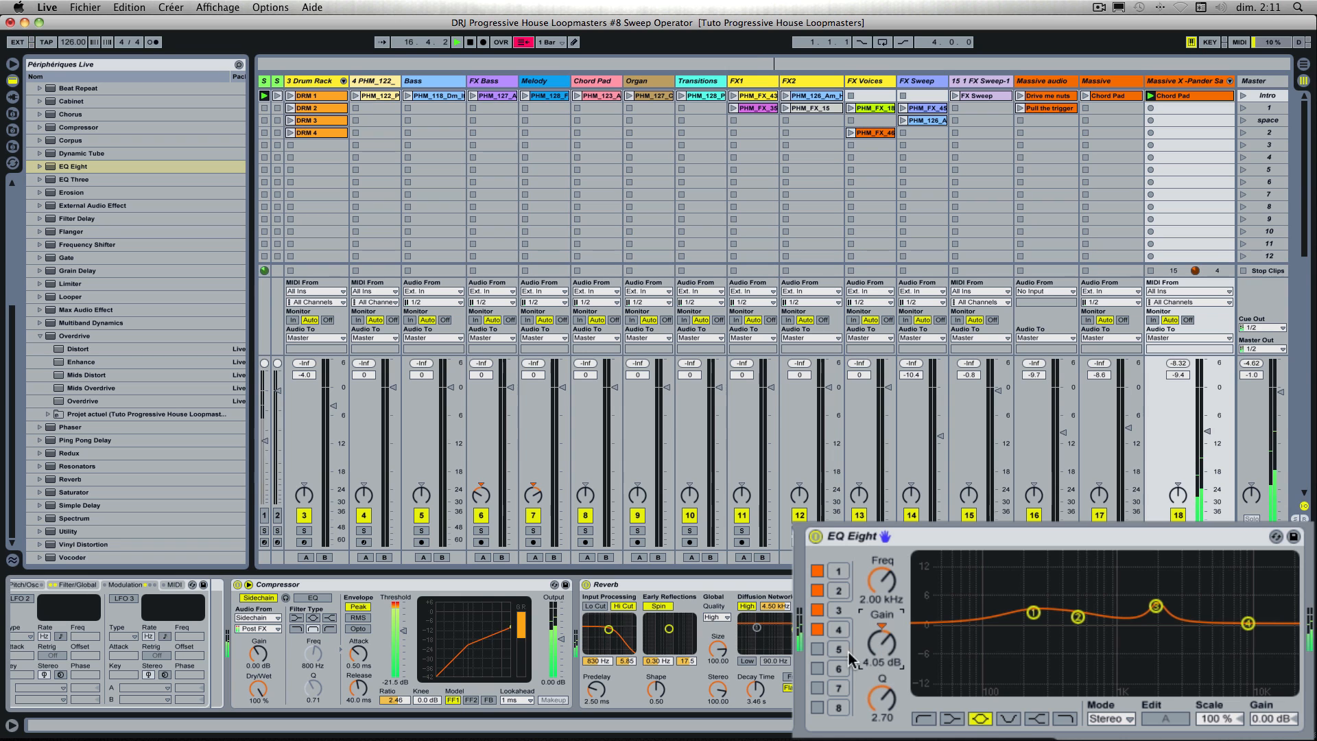
Step: Change EQ Eight's band 4 to a high-cut filter at 10.0 kHz and compare the sound with the EQ off and on
left_click(838, 629)
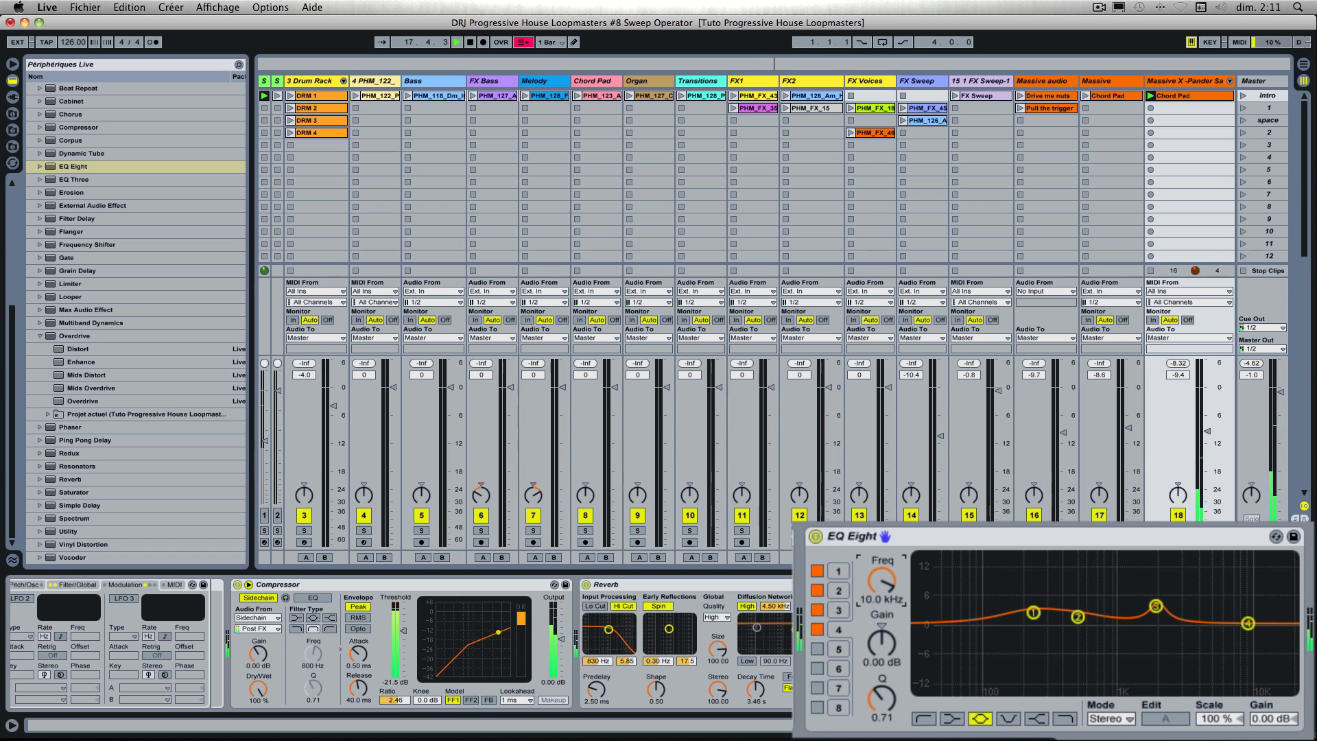
left_click(1067, 718)
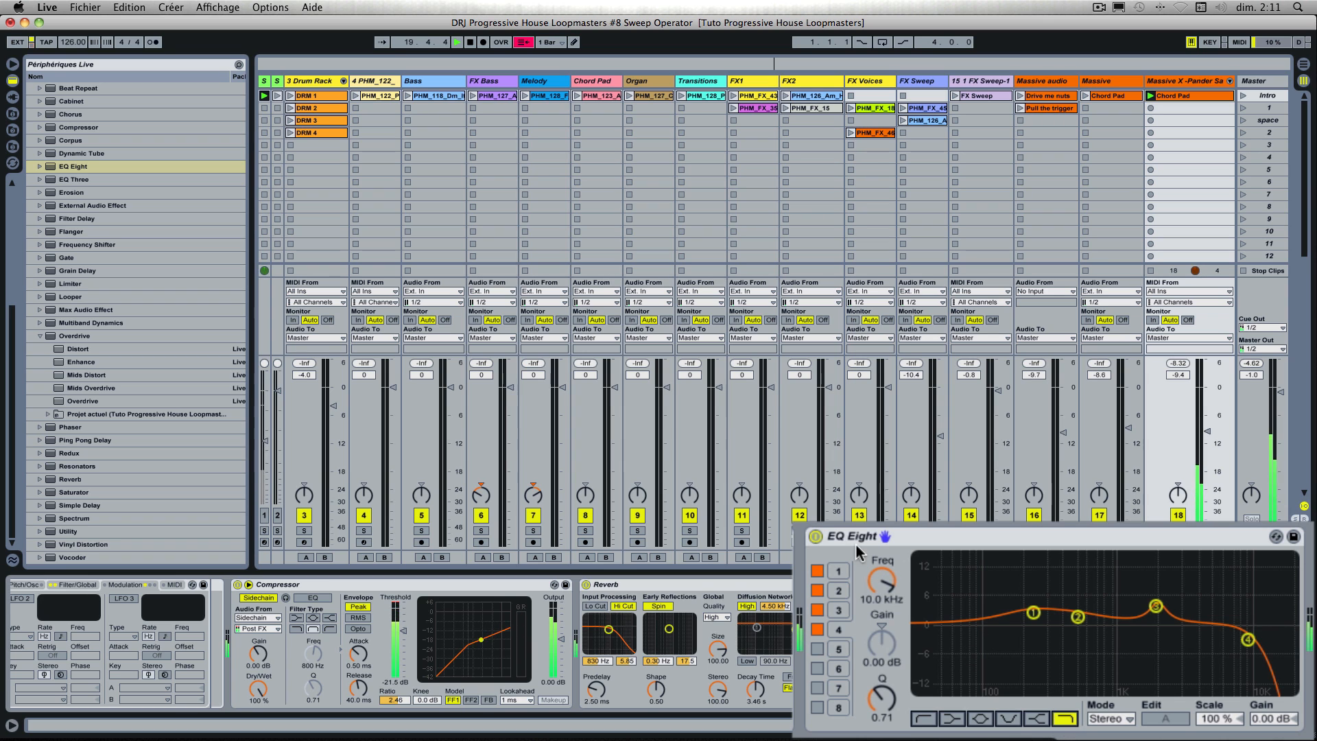
left_click(816, 536)
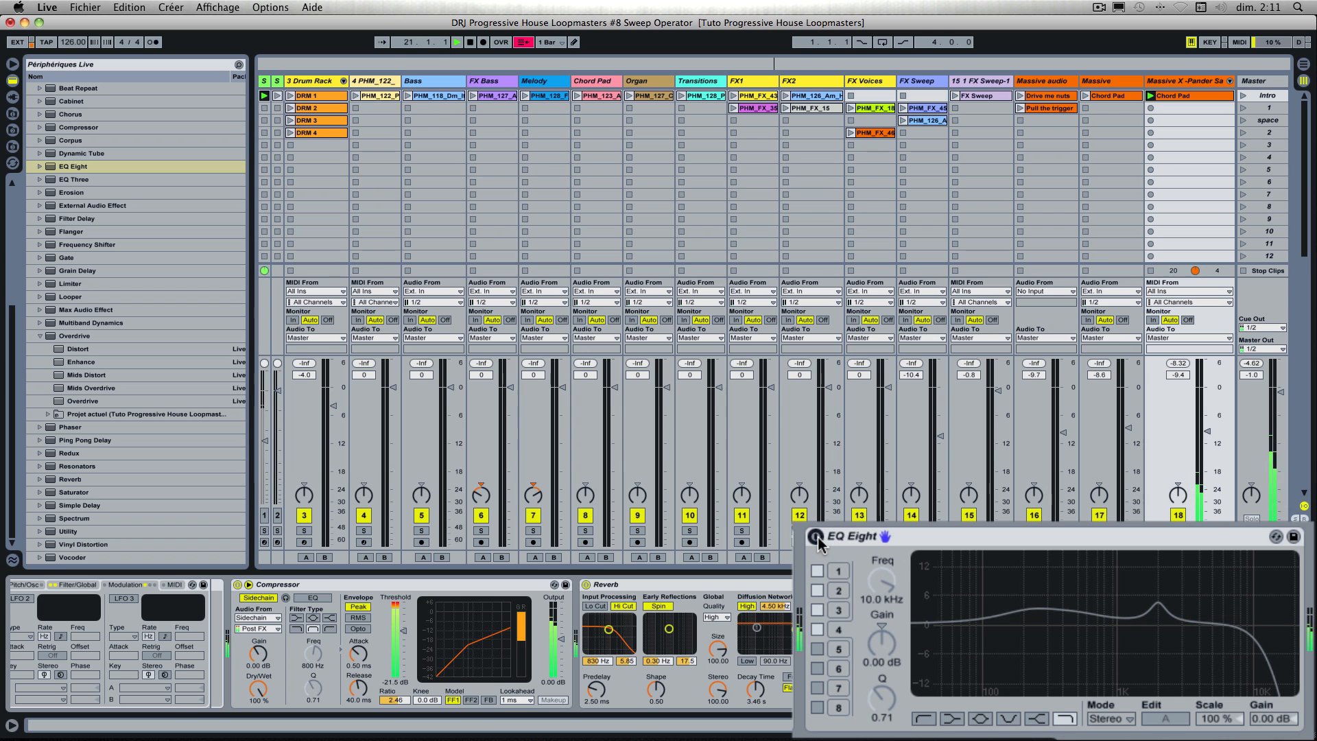
left_click(816, 537)
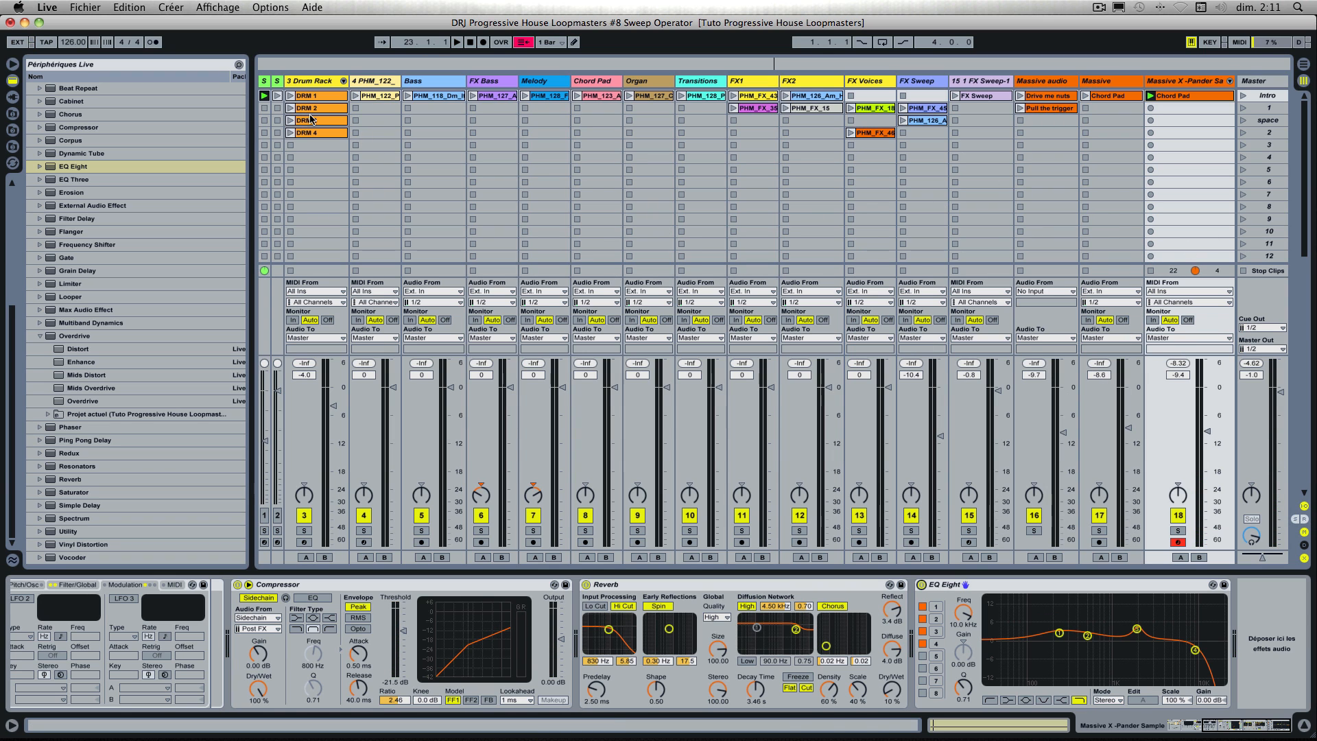
Step: Play the pad together with the DRM 1 drum clip and set the X-Pander track's volume to -6.6 dB
scroll(524, 623, "left", 3)
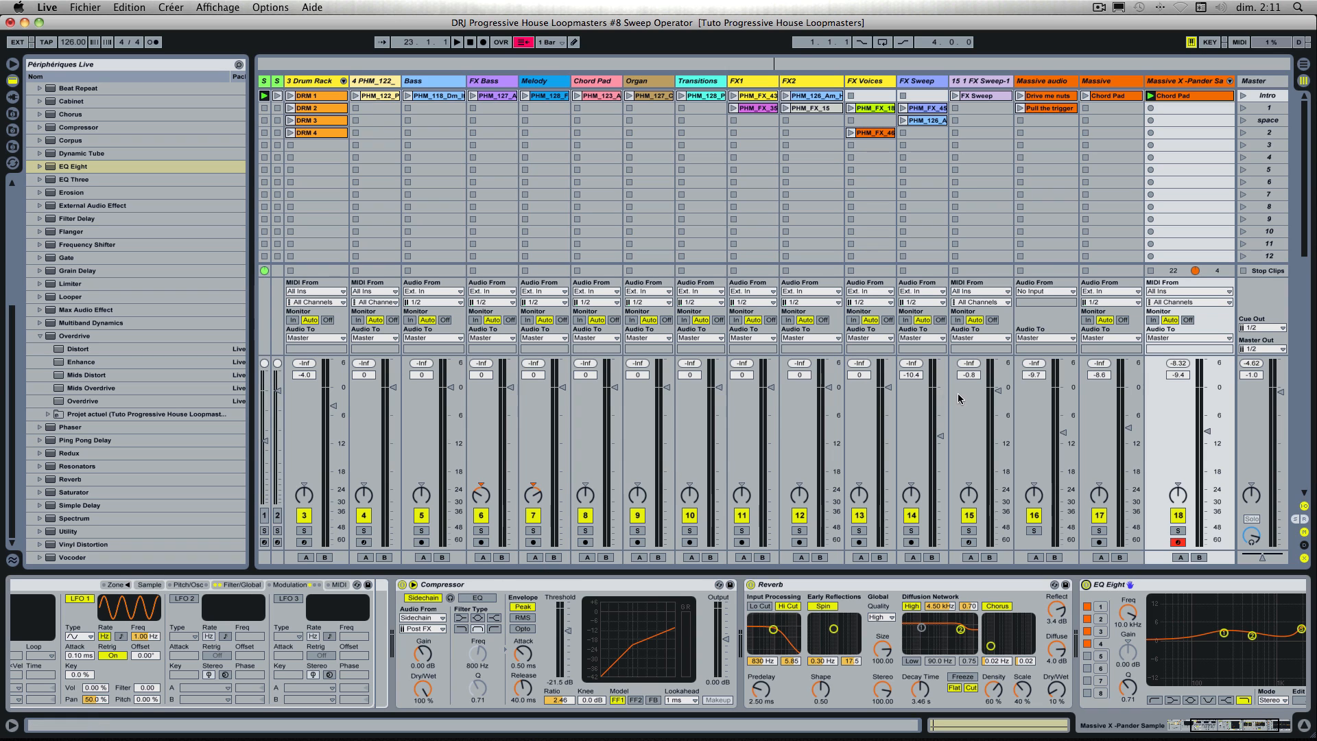
key("space")
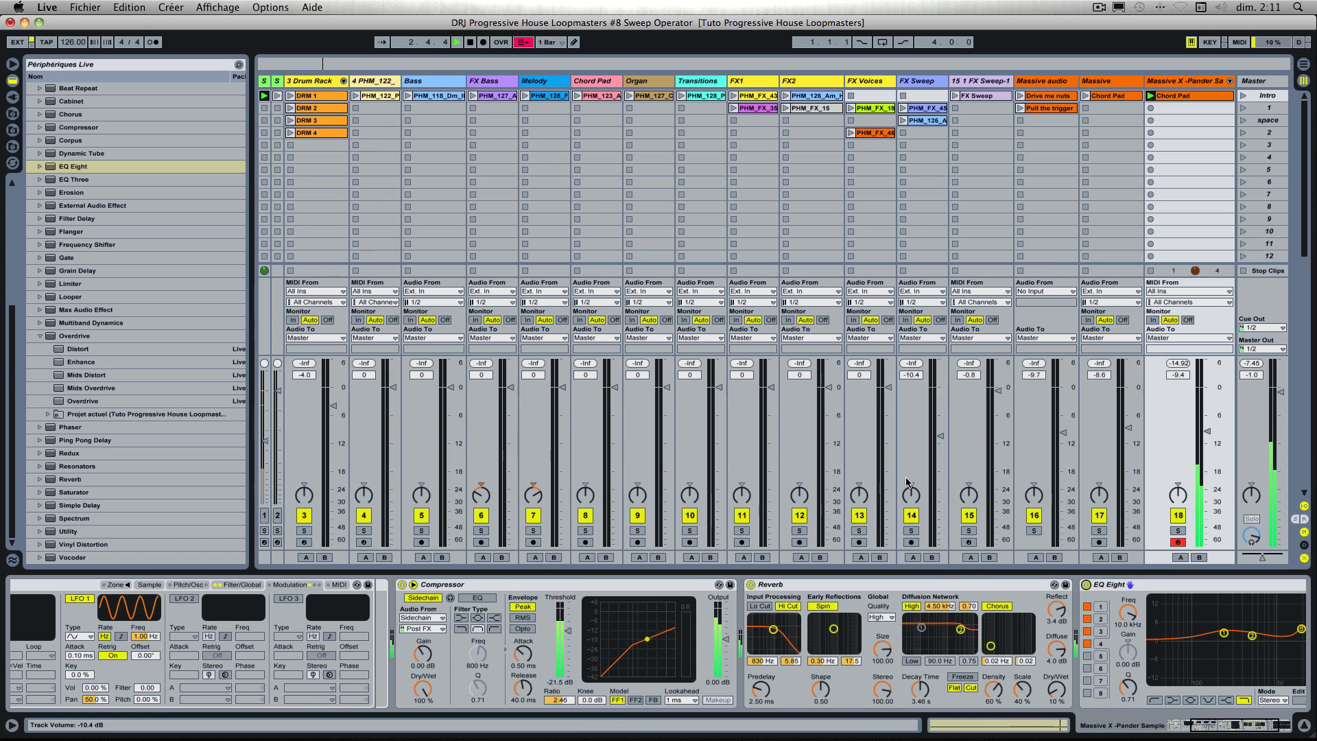
left_click(291, 96)
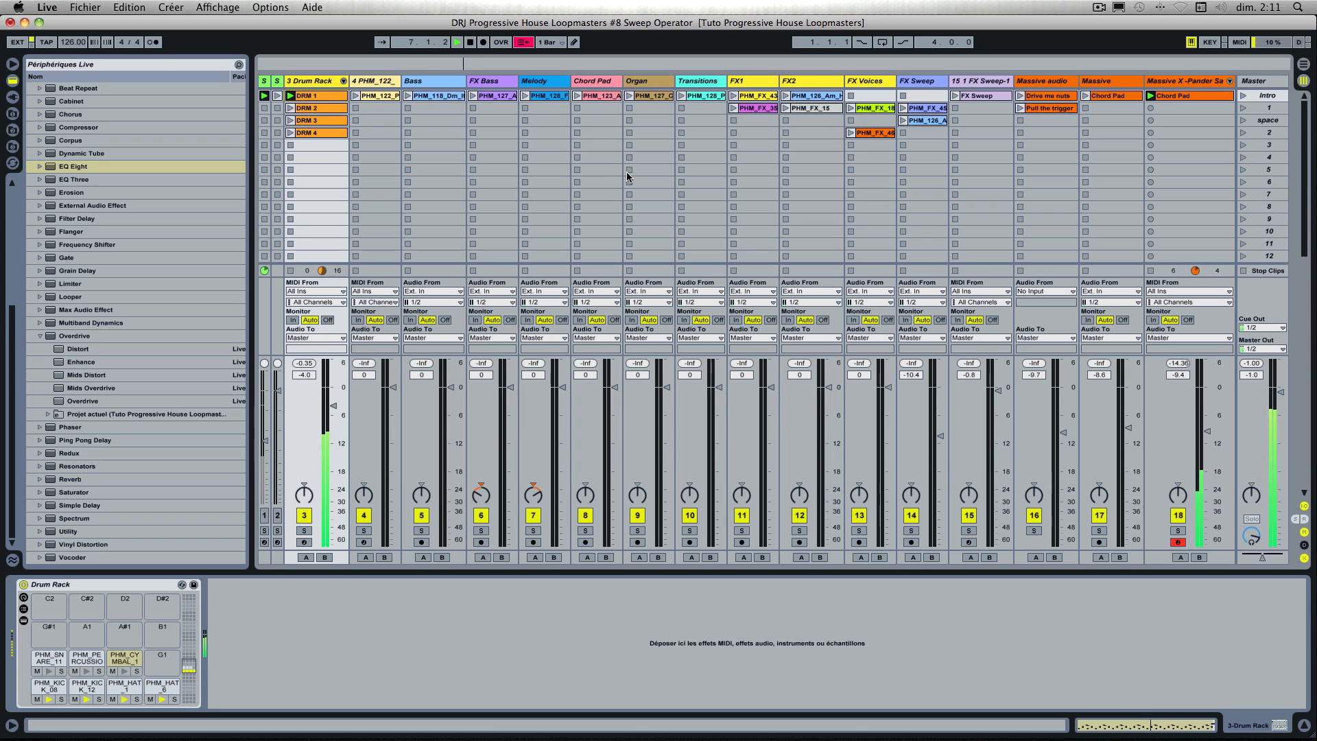
left_click_drag(1205, 432, 1205, 417)
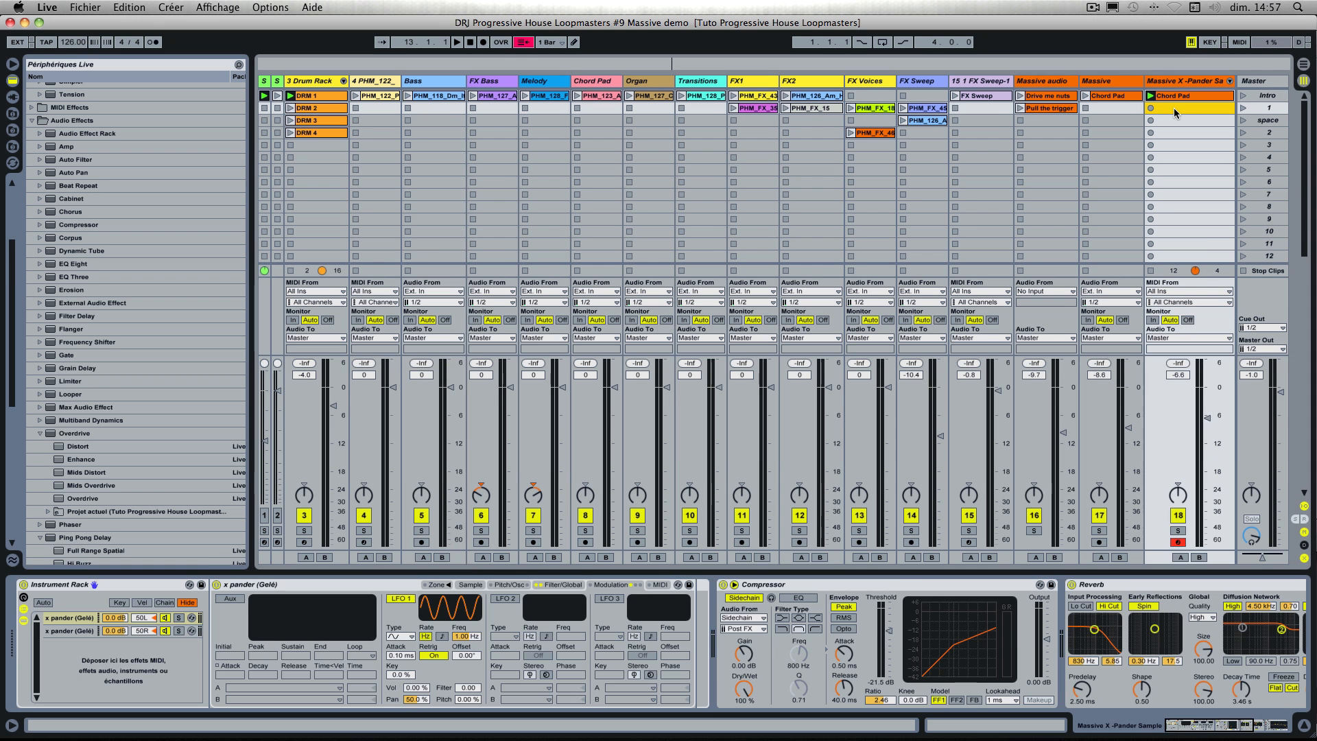
Step: Create an empty MIDI clip in the X-Pander track's slot below the Chord Pad clip
double_click(1174, 108)
right_click(1173, 116)
left_click(1038, 320)
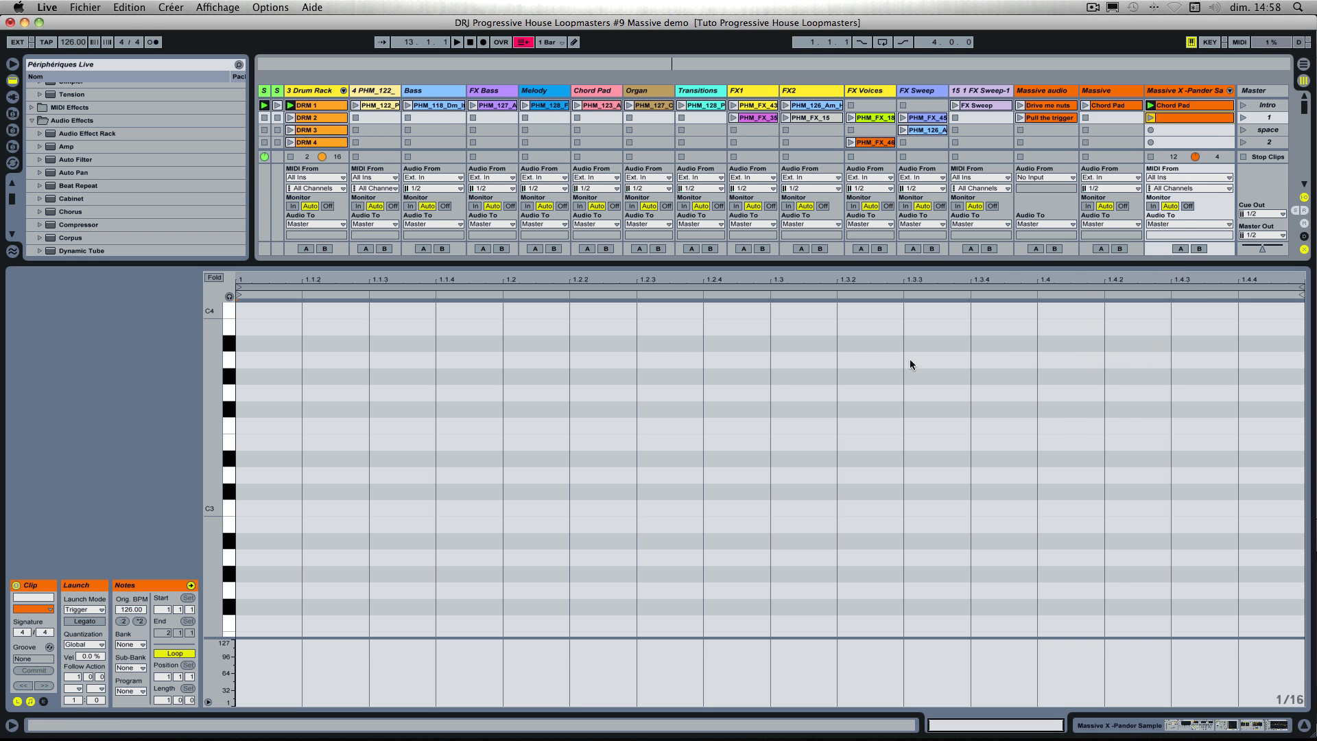
Step: Add a C4 note lasting two bars from the clip's start and set the clip's loop length to 4 bars
double_click(249, 309)
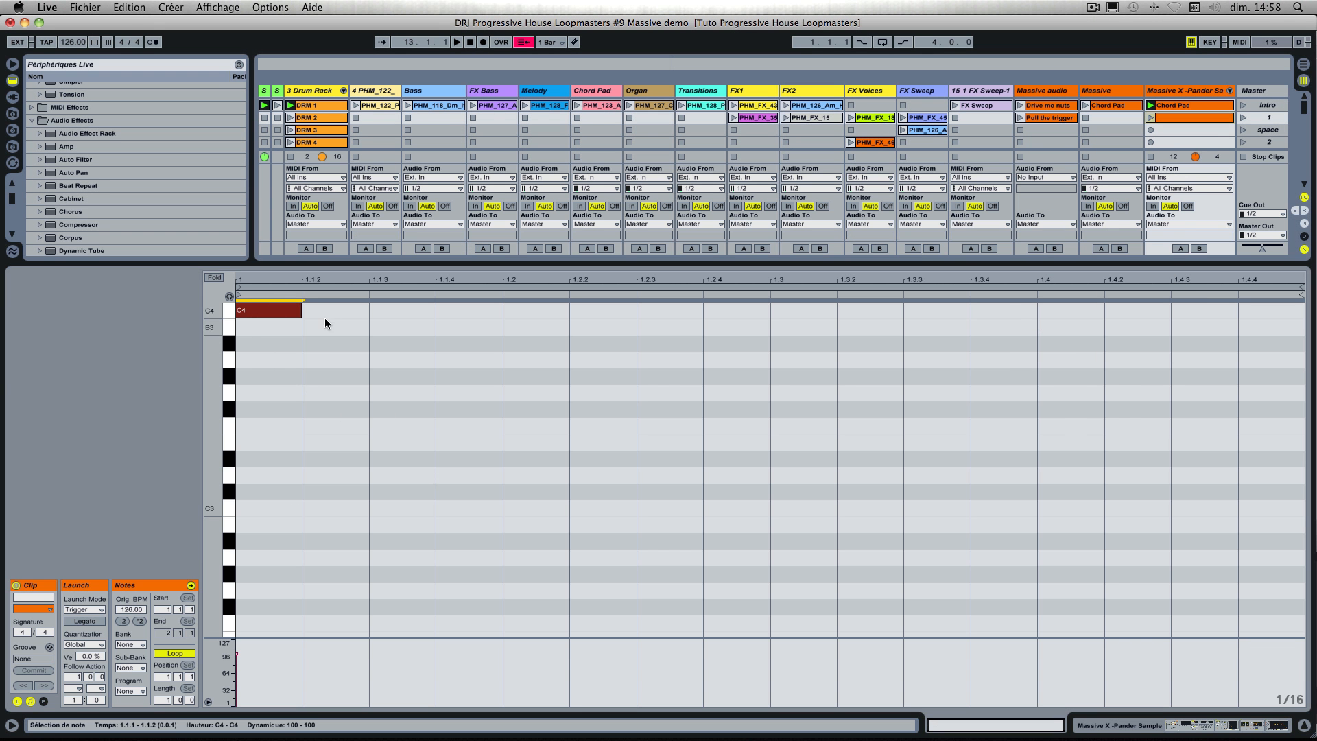
left_click_drag(164, 699, 163, 693)
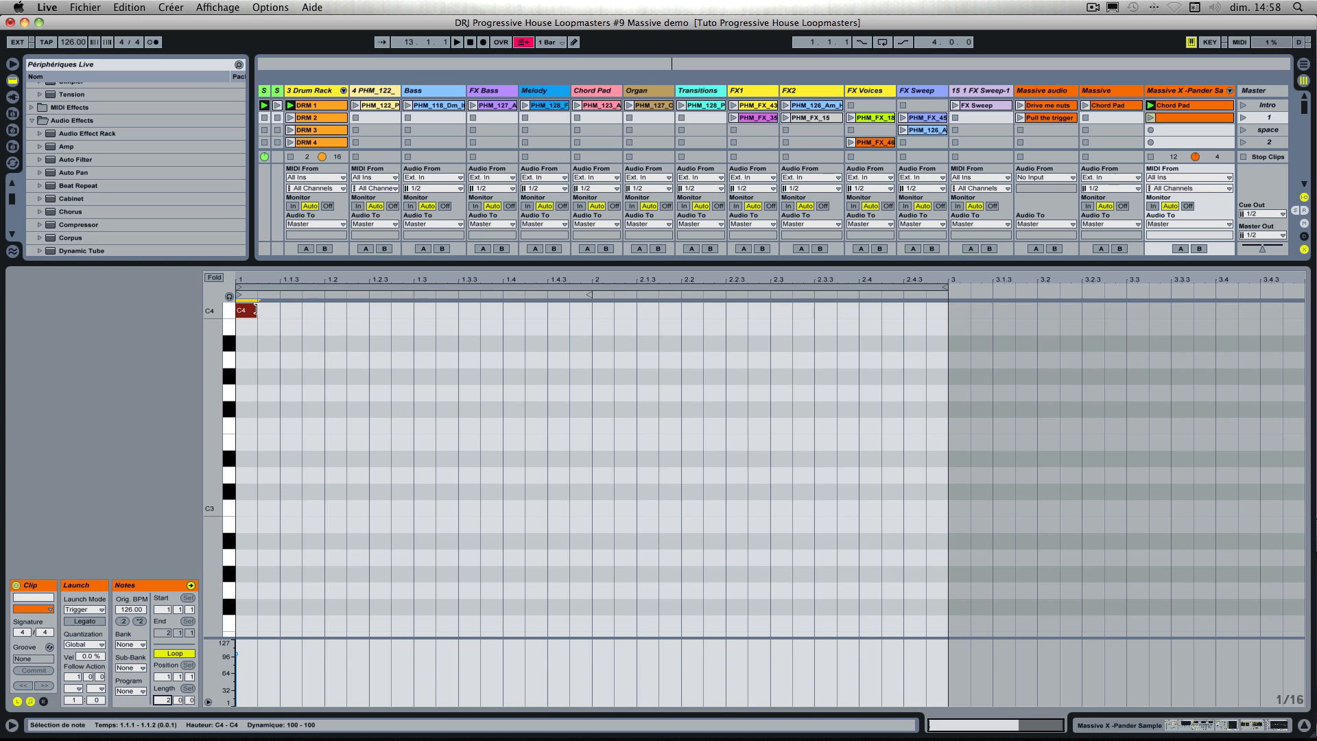
left_click_drag(255, 312, 560, 332)
left_click(164, 699)
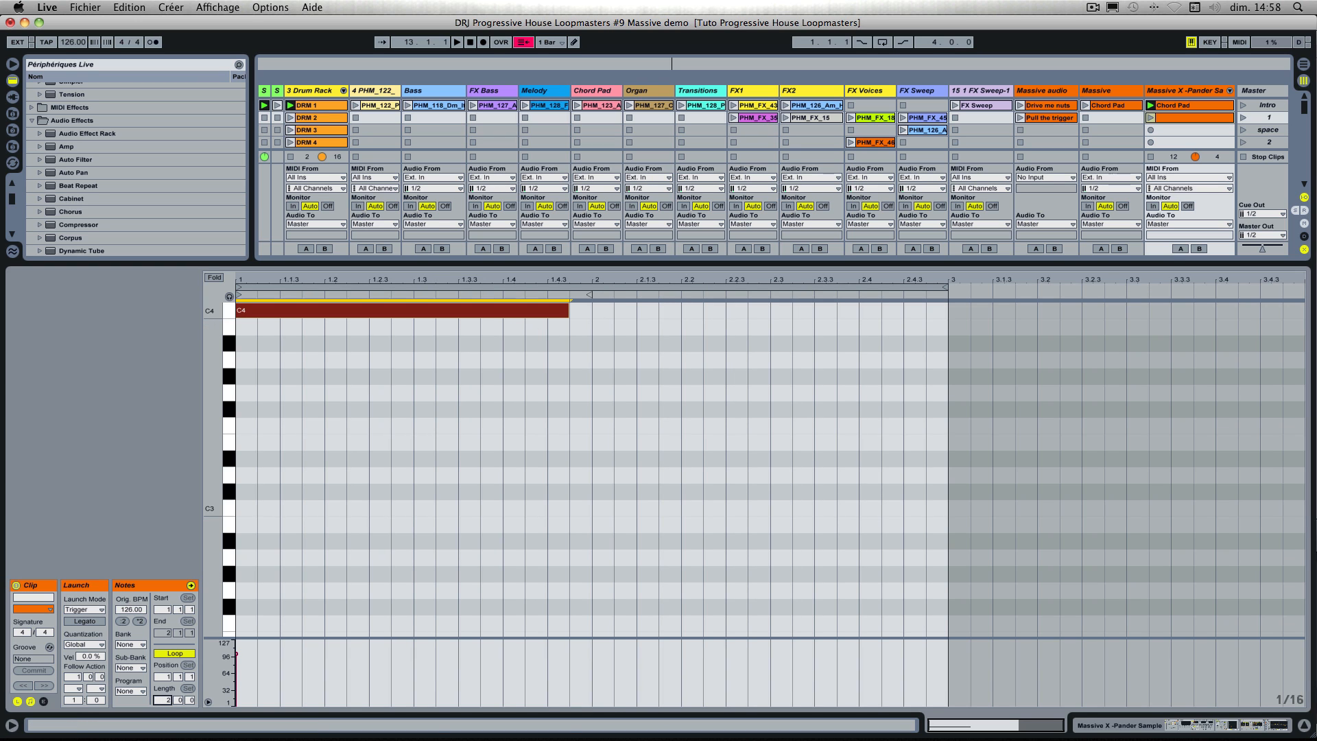
left_click_drag(164, 699, 164, 687)
left_click_drag(483, 312, 771, 336)
Step: Complete the chord with two-bar A3 and F3 notes, and duplicate the whole chord to start at bar 3
left_click_drag(247, 359, 771, 360)
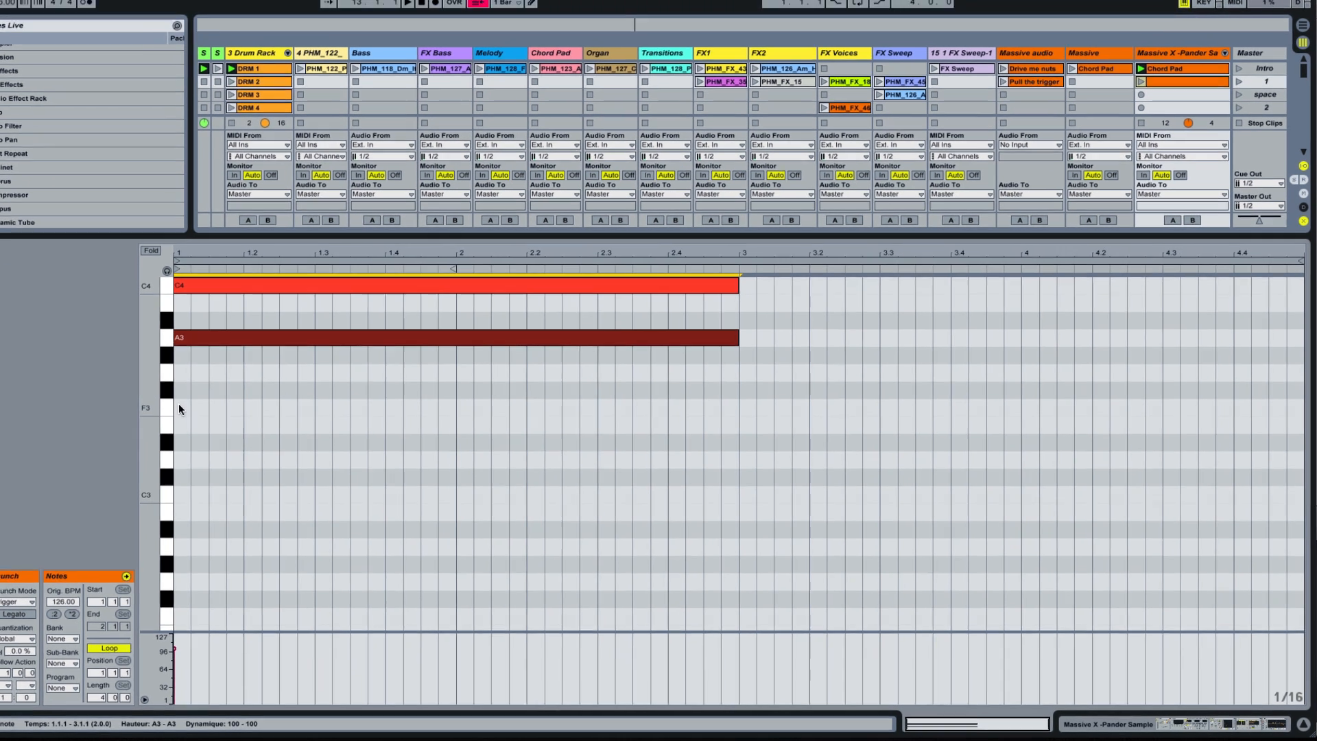
mouse_move(178, 409)
left_mouse_down()
mouse_move(577, 405)
mouse_move(764, 304)
left_mouse_up()
key("ctrl+a")
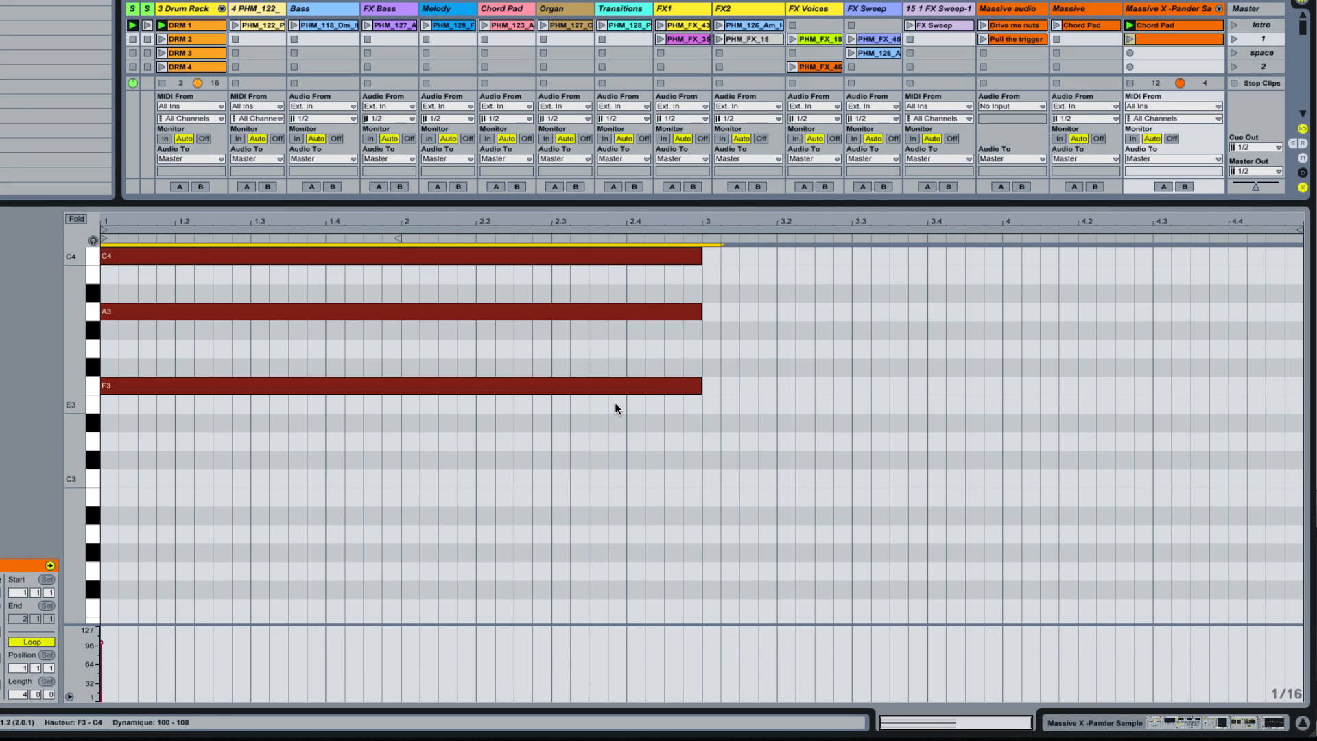
key("ctrl+d")
scroll(617, 402, "up", 7)
key("Left")
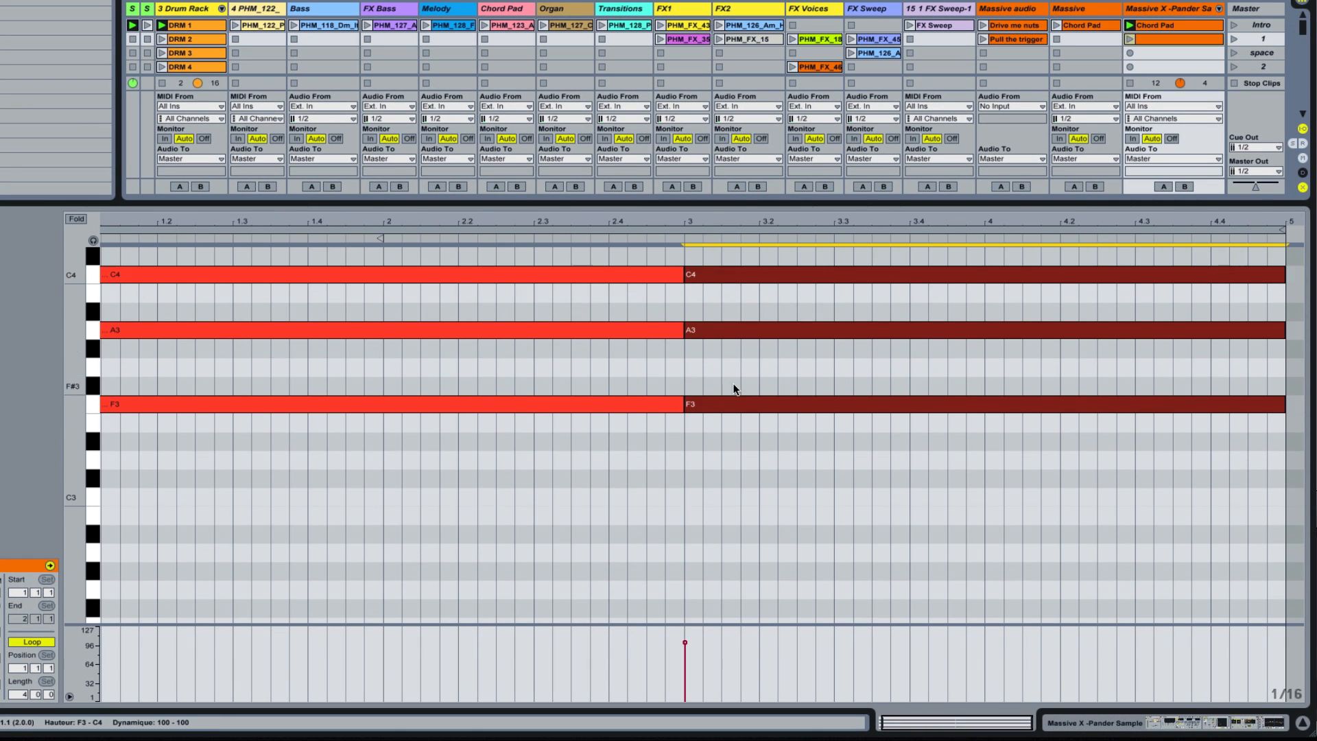
Step: Lower the F3 note of the second chord, starting at bar 3, to E3
left_click(754, 392)
left_click(755, 404)
key("Down")
Step: Add a C2 bass note two sixteenths long near the clip's start, followed by an F1 note held until bar 3
scroll(106, 541, "down", 5)
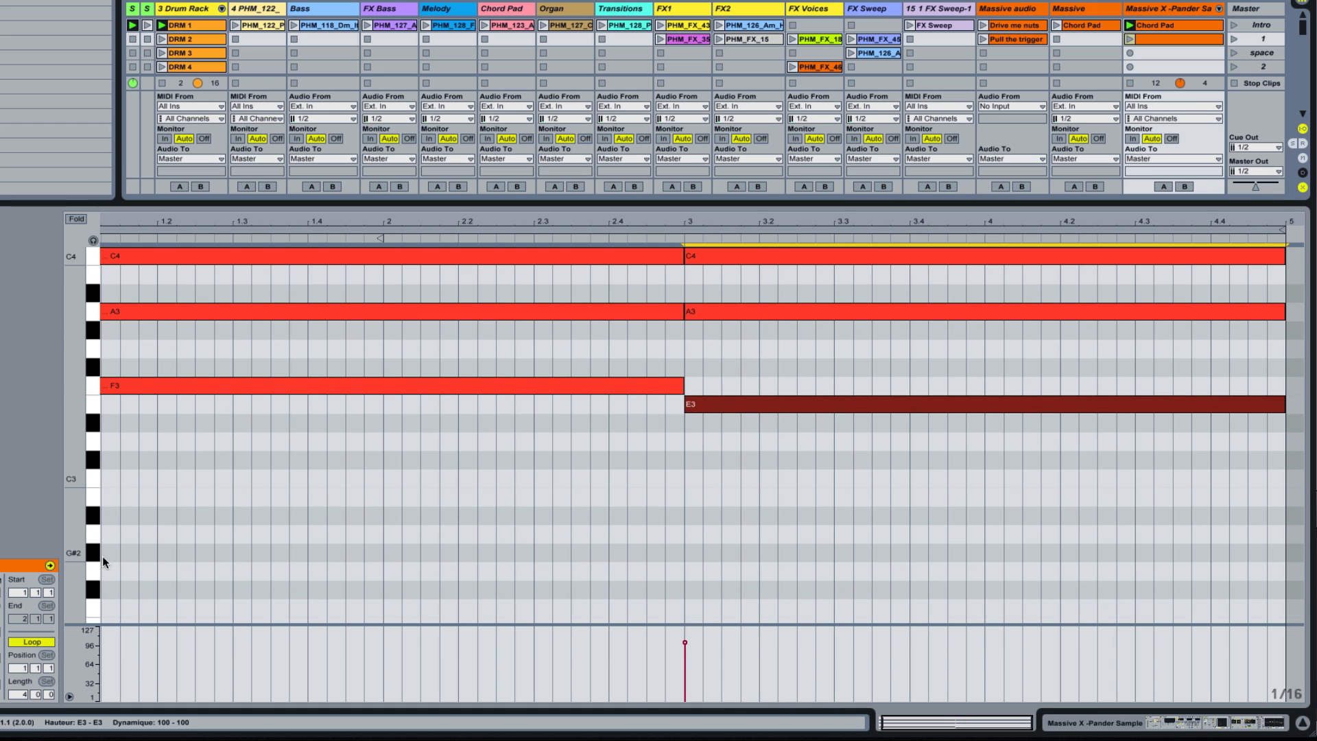
double_click(108, 588)
scroll(113, 581, "down", 4)
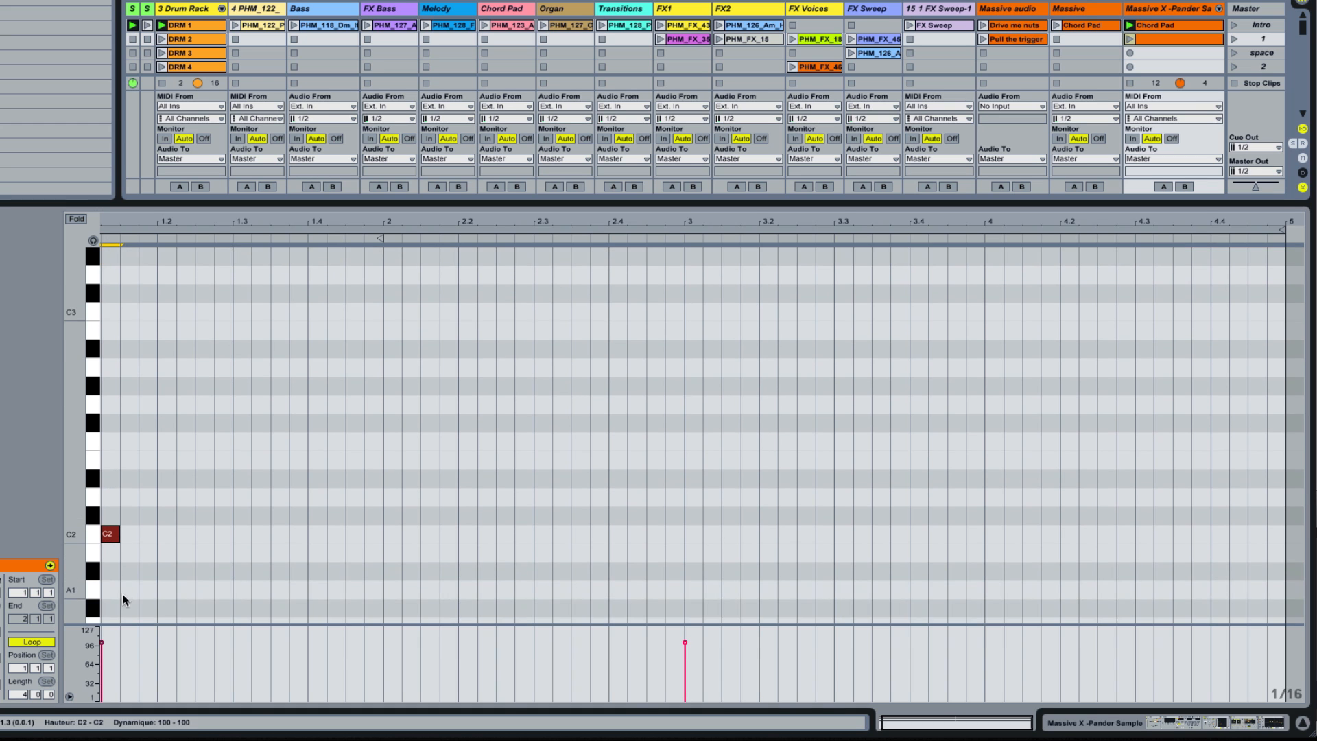
scroll(123, 576, "down", 5)
key("shift+Right")
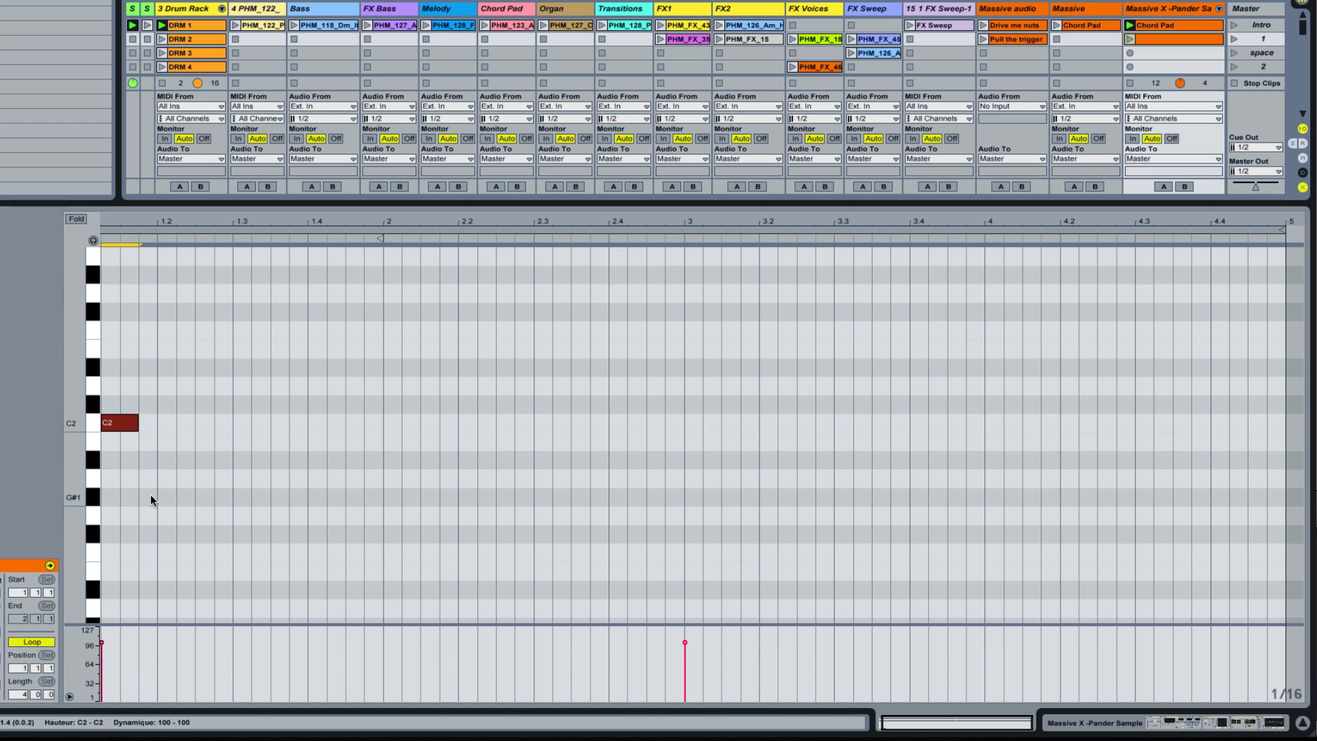
double_click(143, 552)
left_click_drag(157, 552, 684, 552)
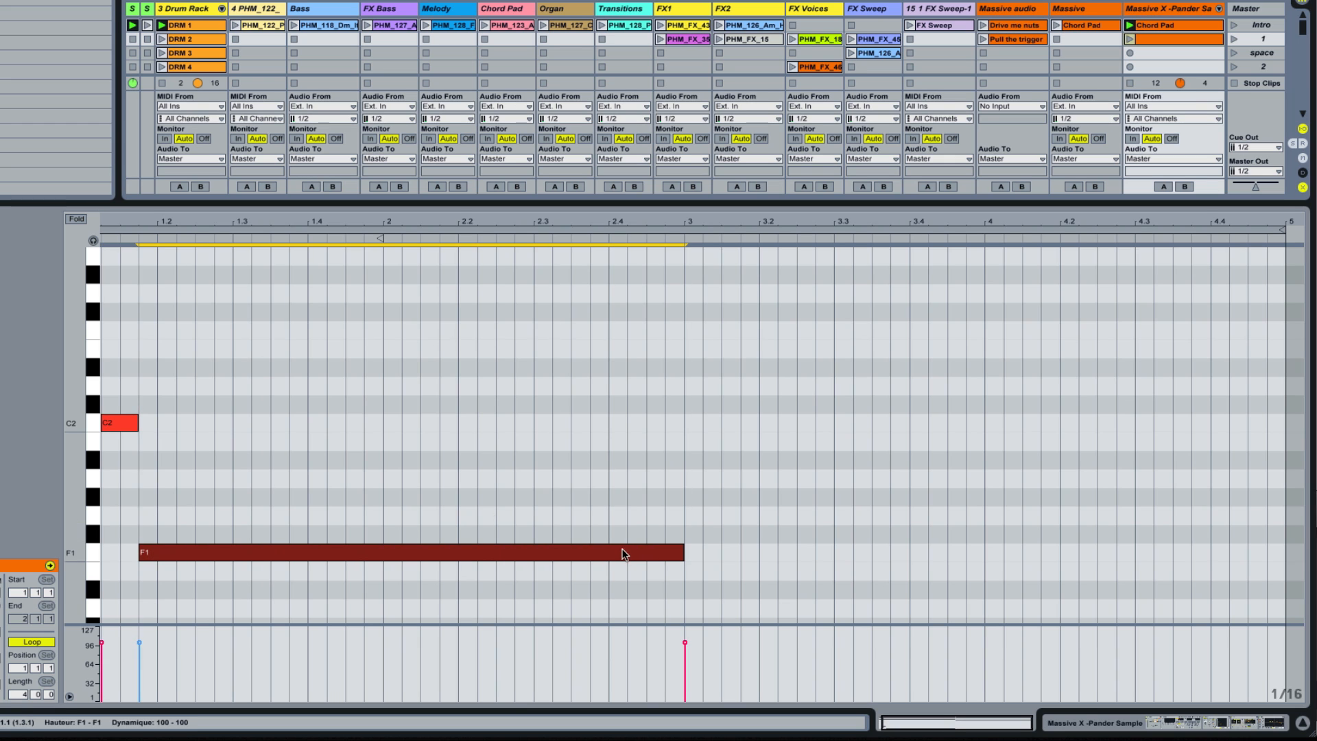
Step: Add an E2 bass note two sixteenths long at bar 3, followed by an A1 note held to about the clip's end
left_click(77, 220)
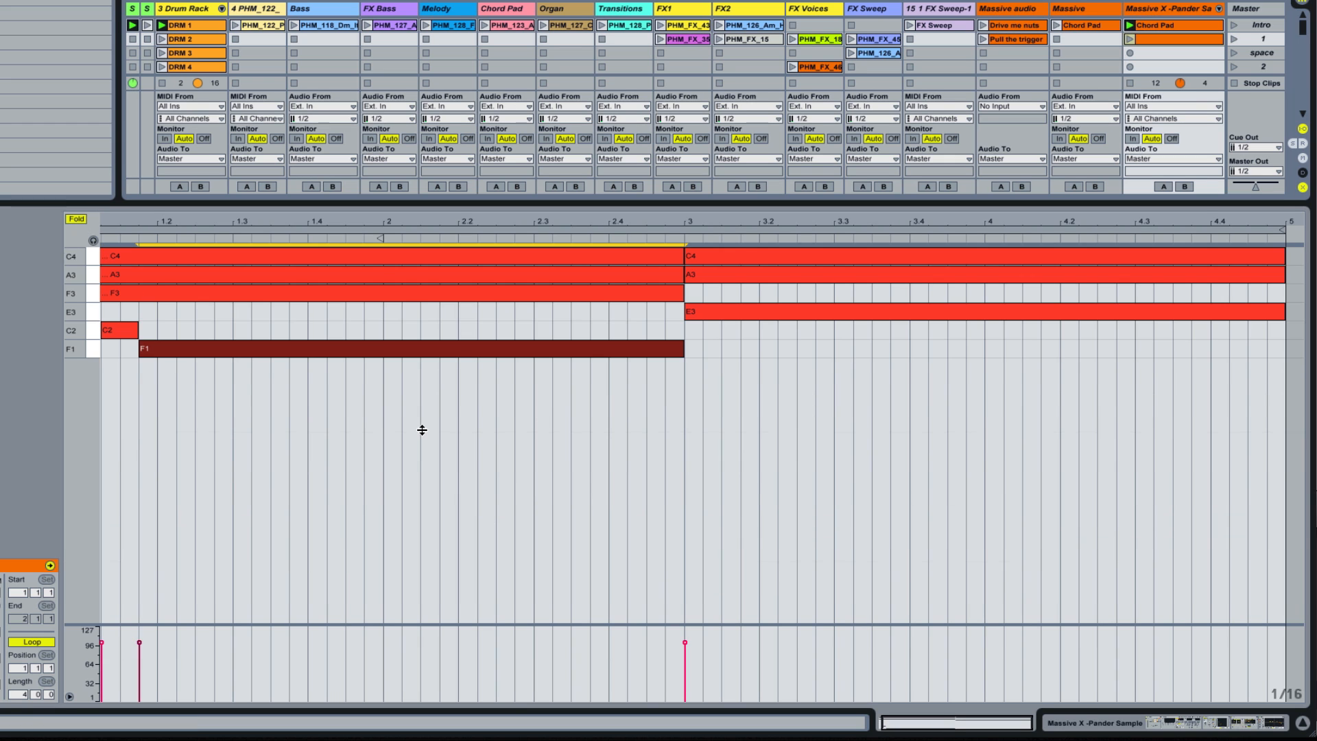
key("f")
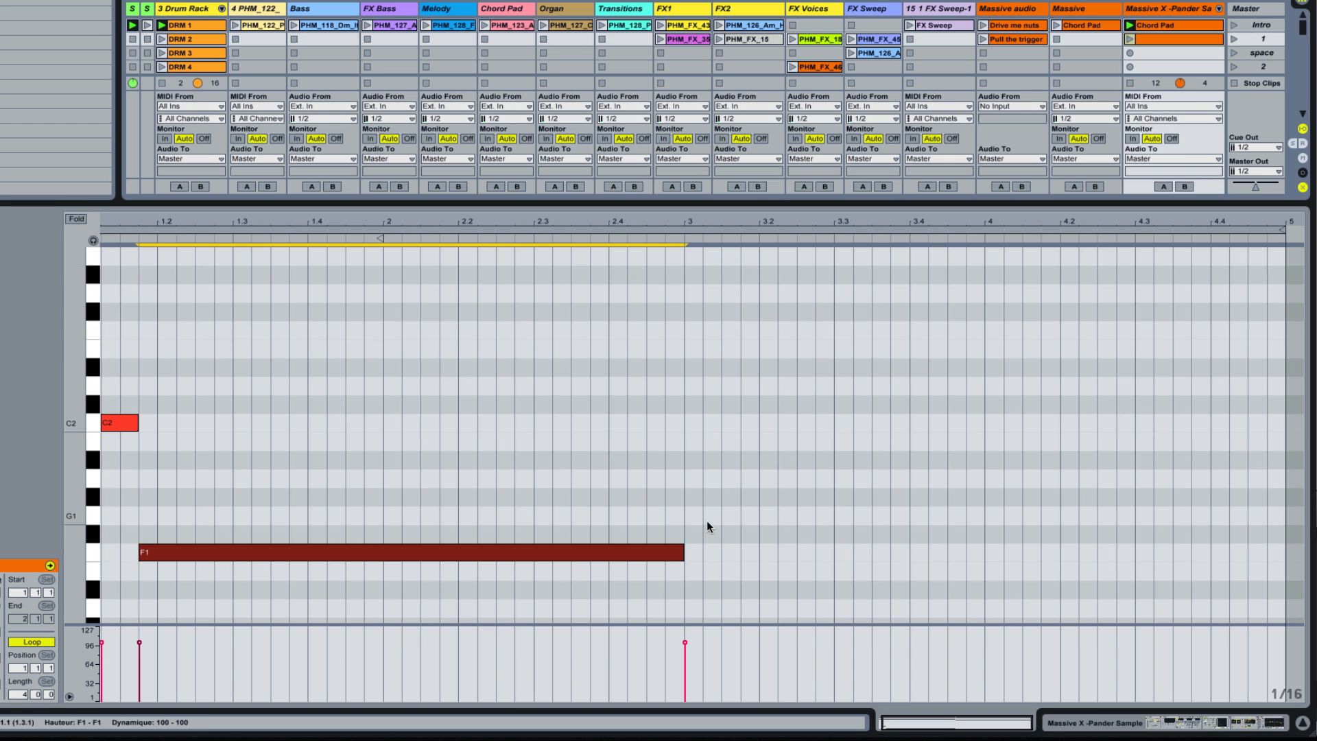
double_click(687, 349)
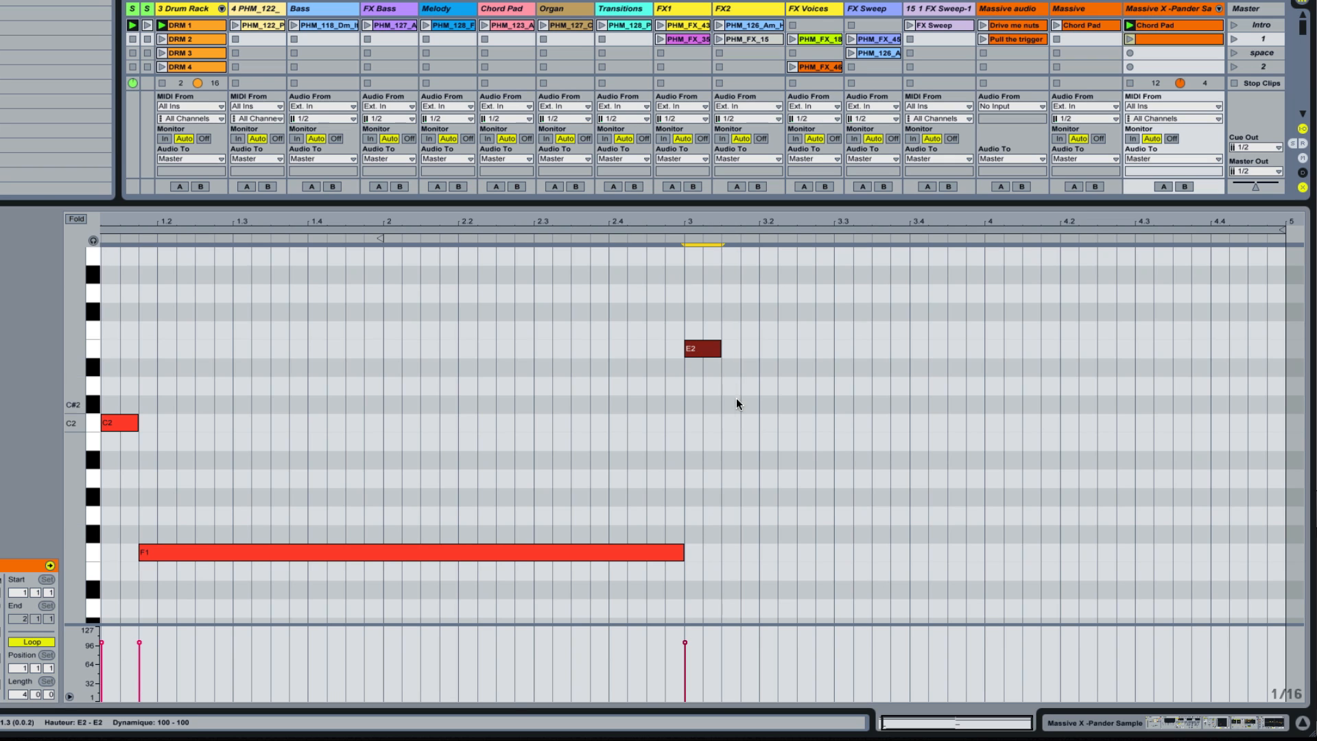
double_click(739, 475)
left_click_drag(741, 476, 1284, 476)
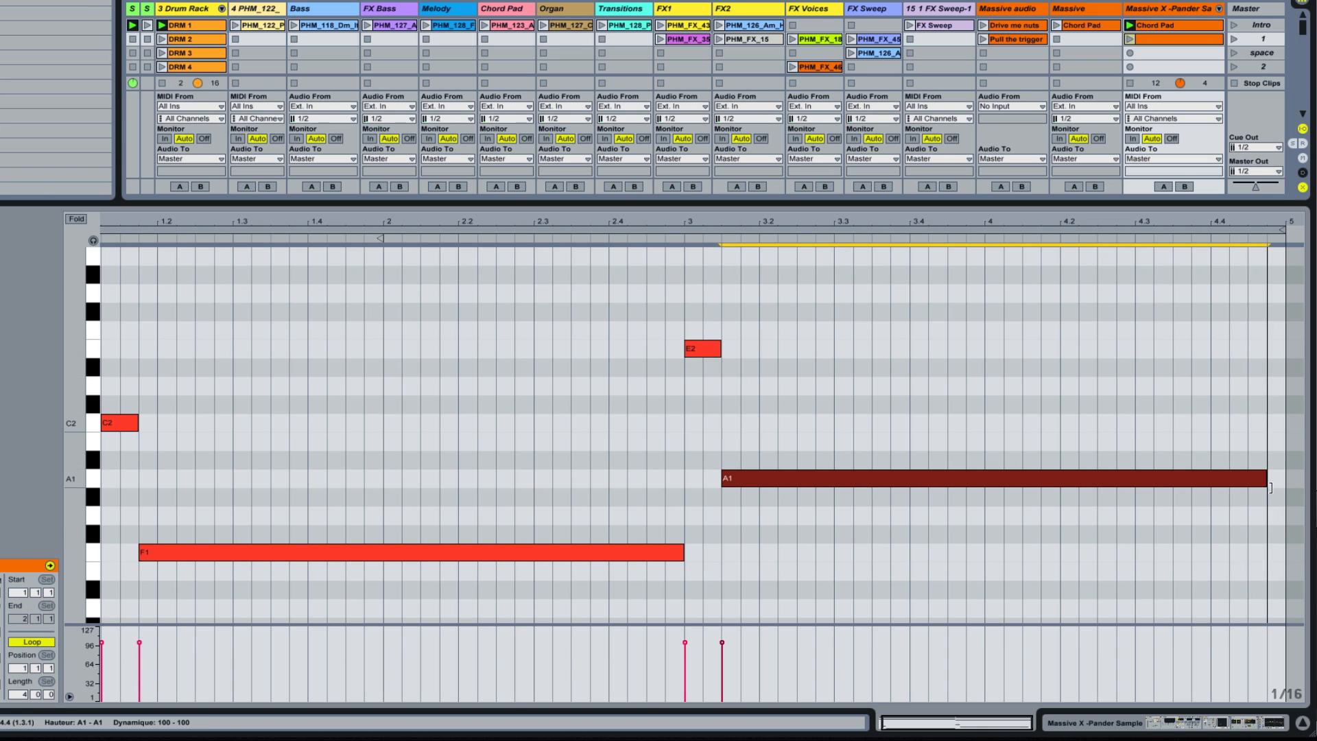
left_click(76, 220)
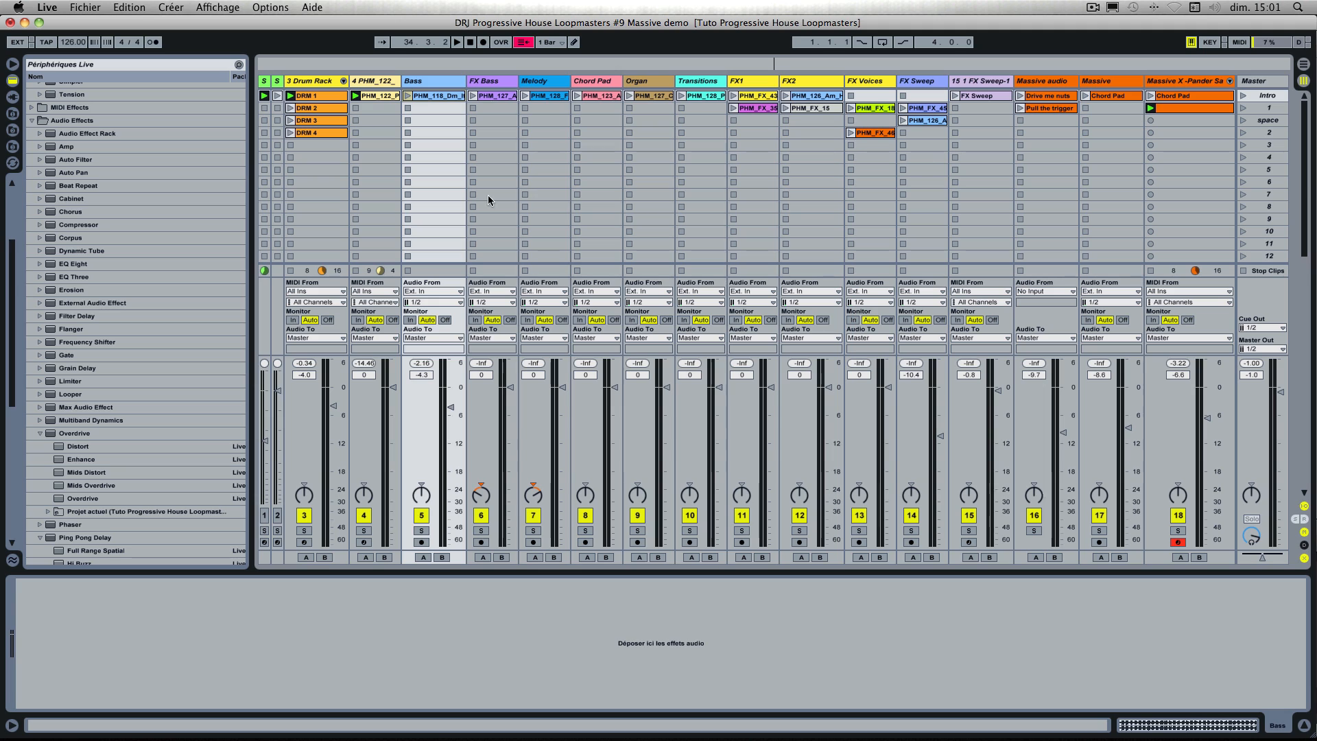
Step: Stop the PHM_122 clip on track 4 and play the new X-Pander clip together with the DRM 1 drums
left_click(357, 271)
left_click(1149, 108)
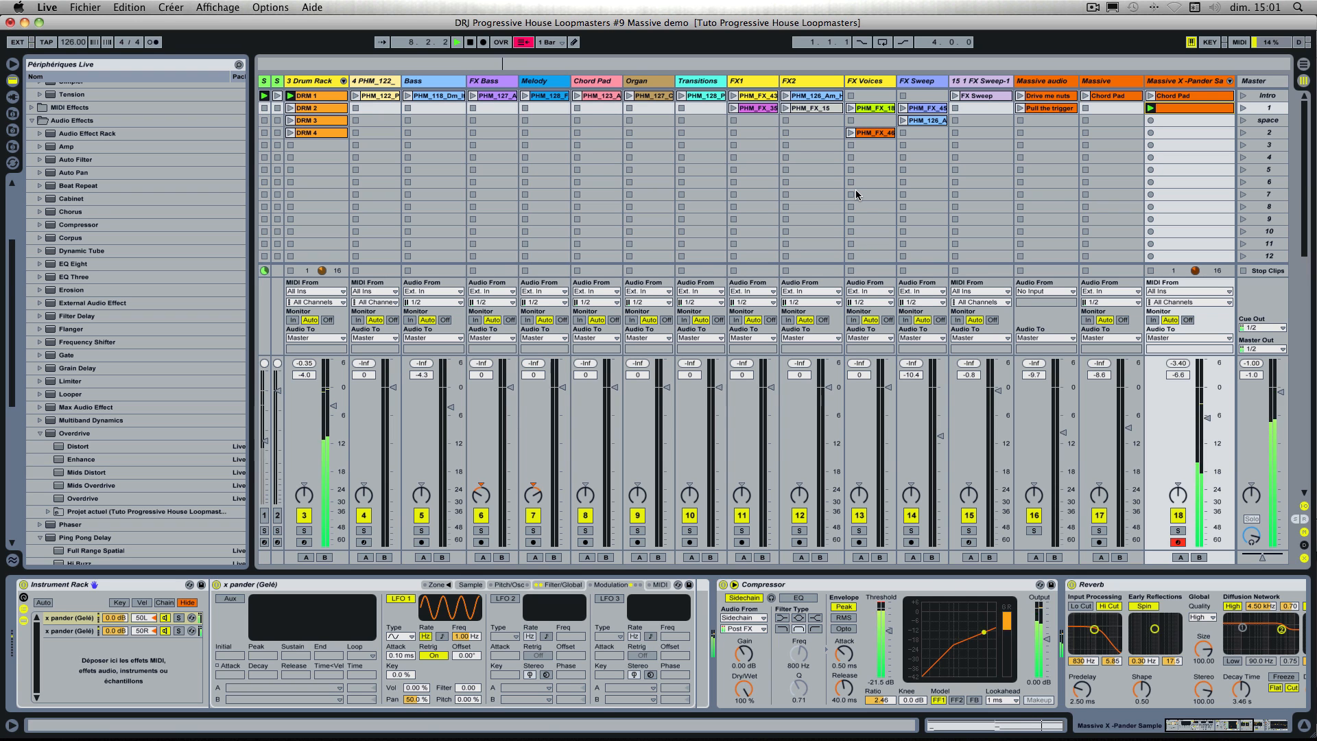
scroll(843, 599, "right", 5)
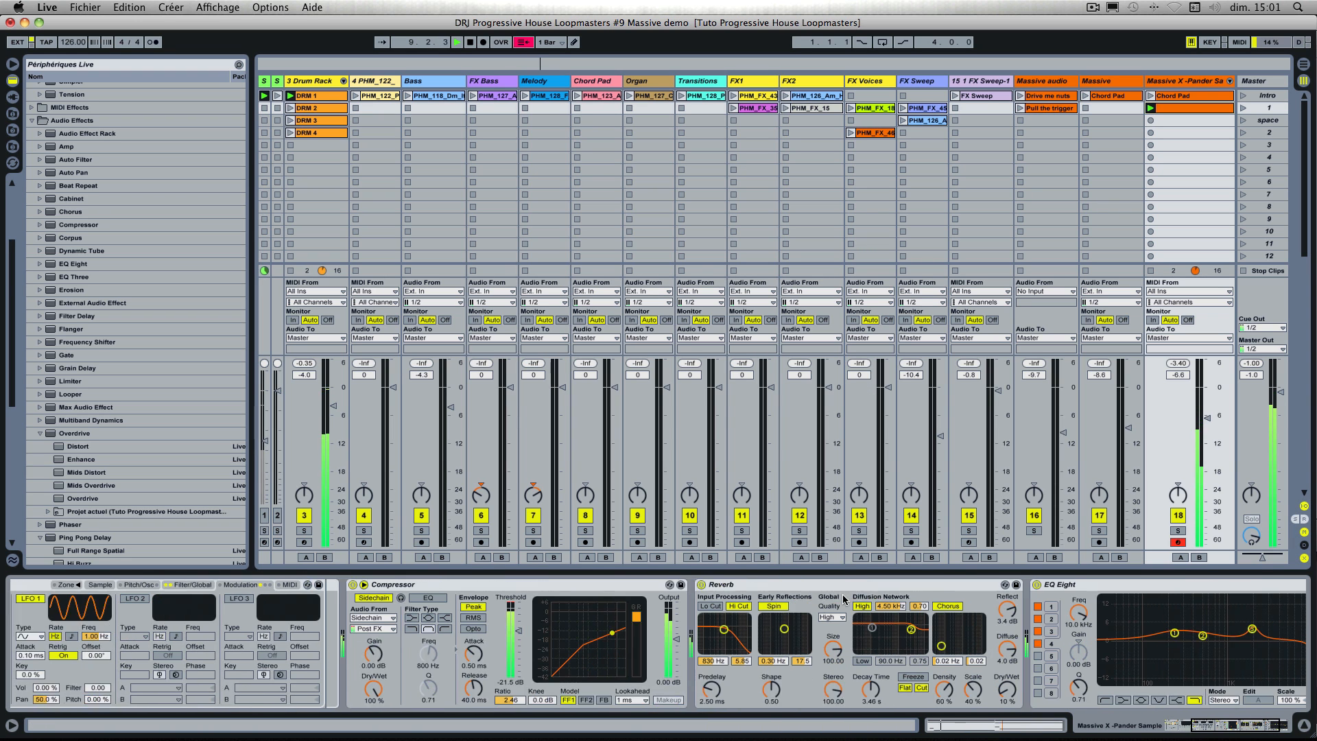
scroll(844, 598, "left", 10)
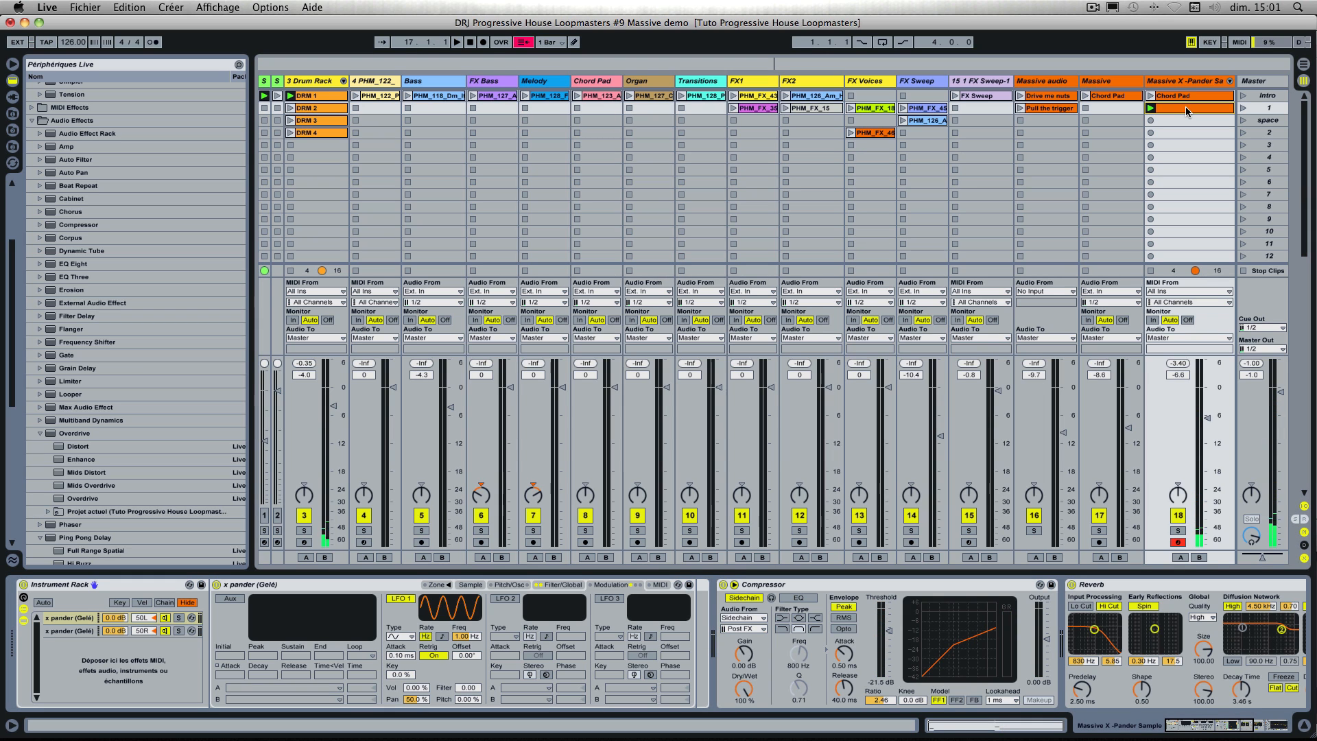
Step: Rename the new clip on the X-Pander track as Chord Pad
key("Delete")
type("d Pa")
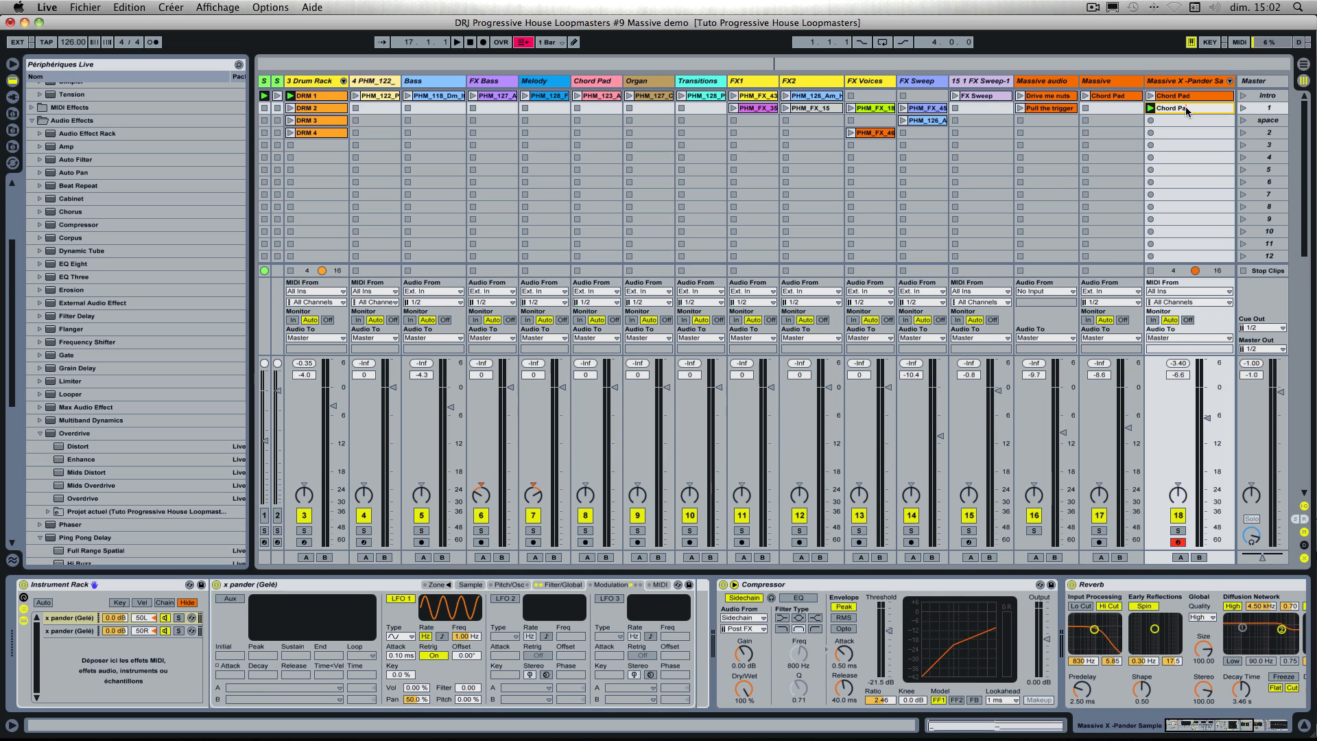
key("Return")
Step: Delete the old Chord Pad clip in the X-Pander track's Intro slot and move the new Chord Pad clip into that slot
left_click(1172, 98)
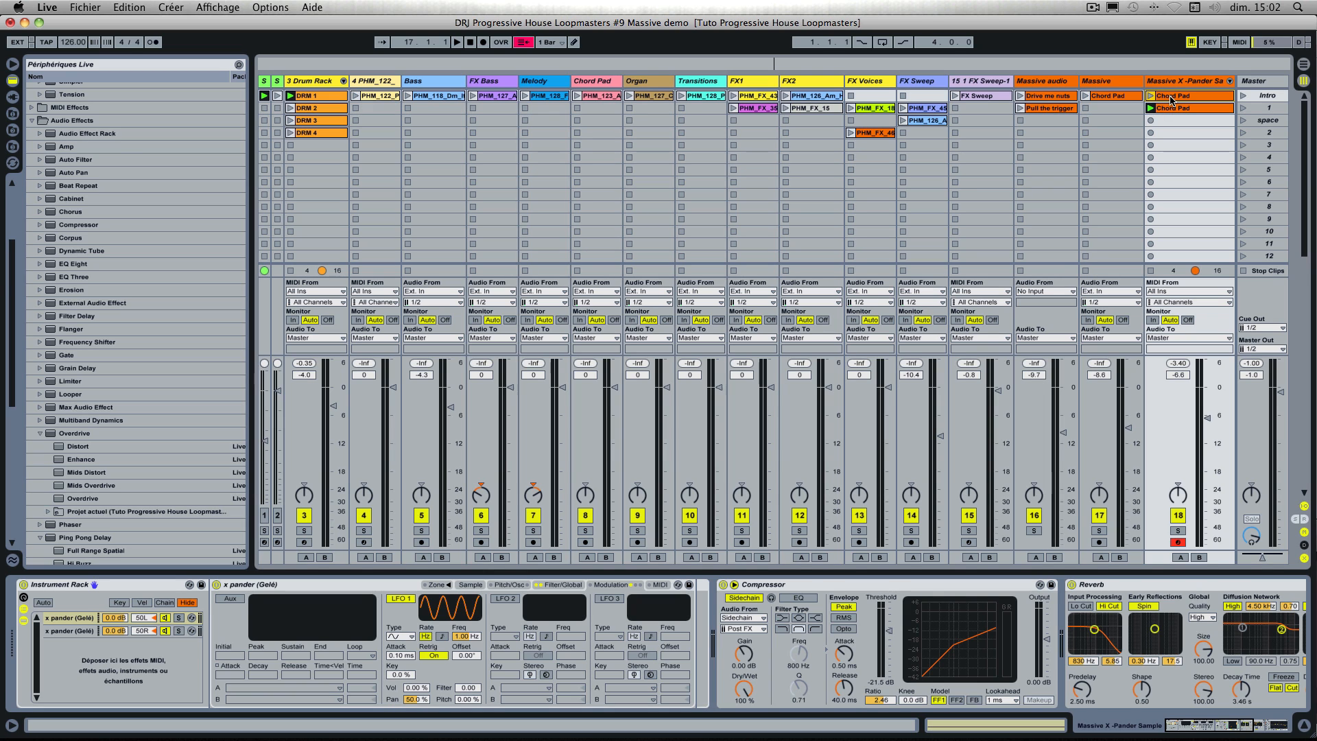
key("Delete")
left_click_drag(1171, 109, 1171, 97)
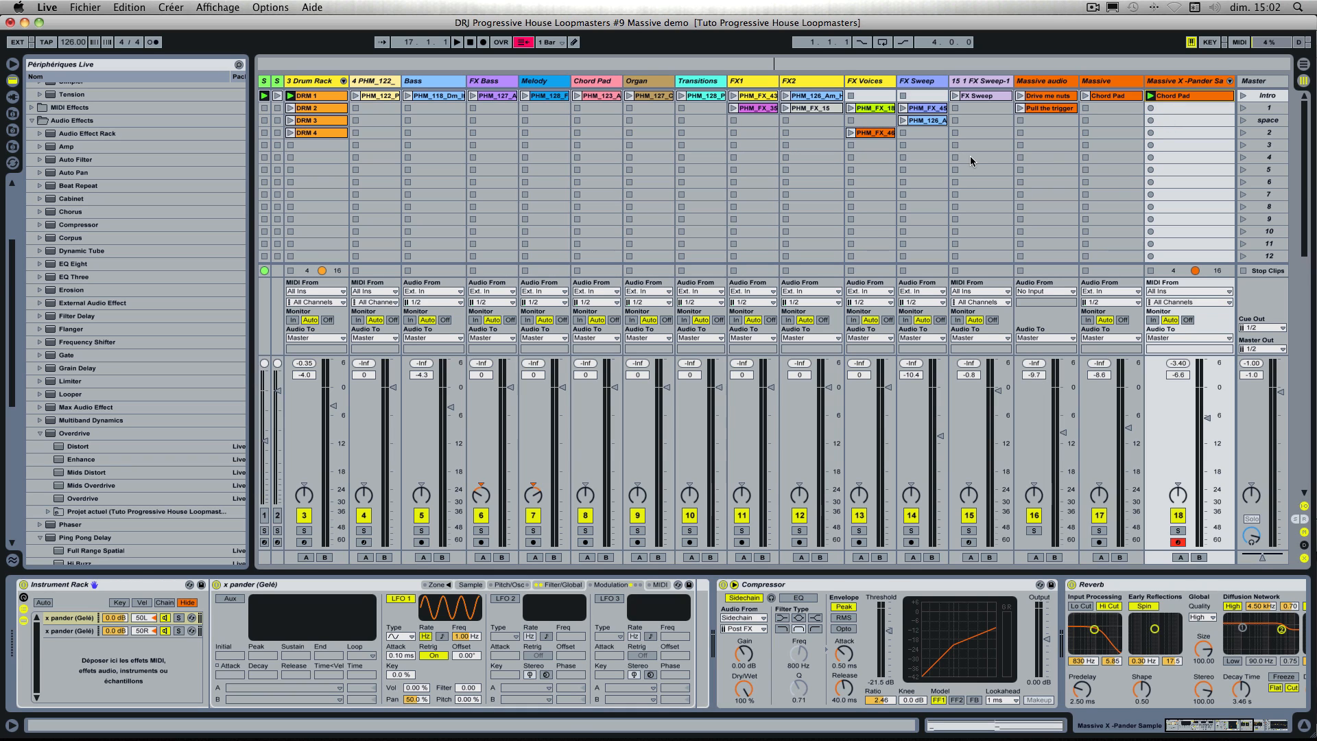